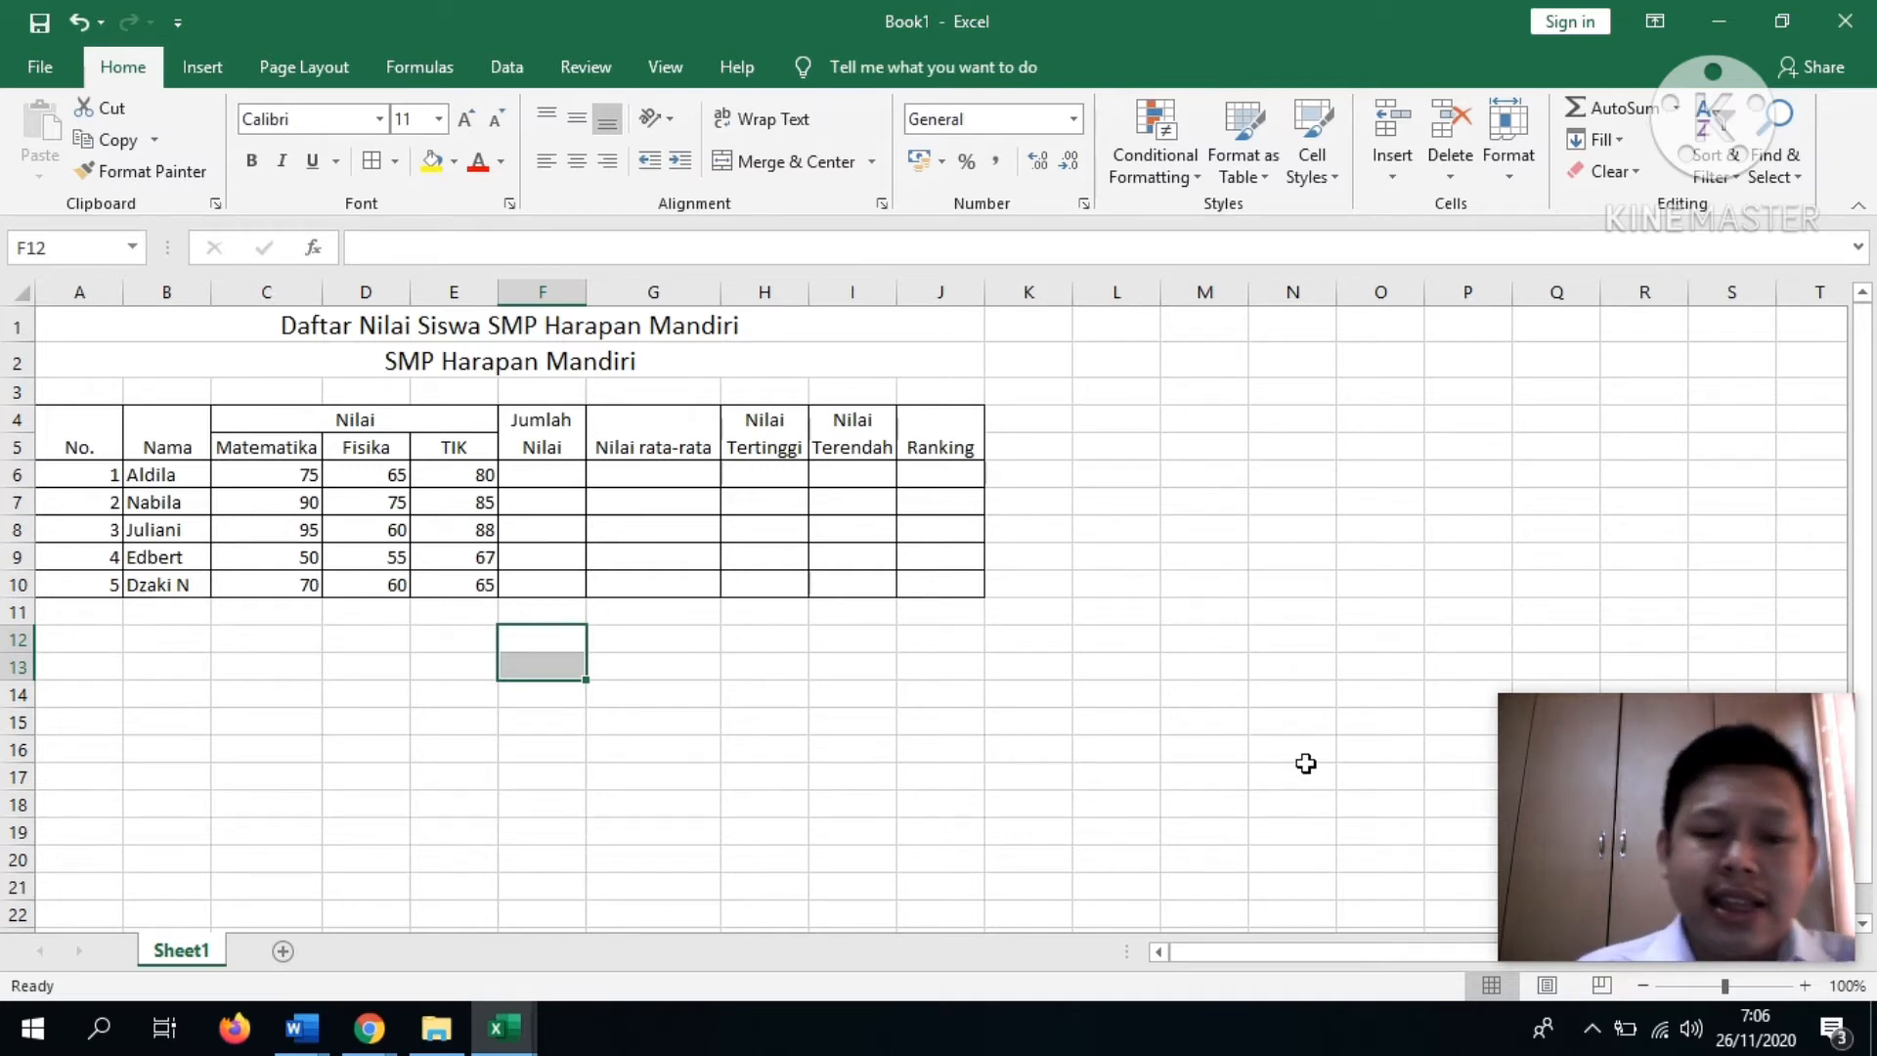
key(Up)
key(Up)
key(Up)
key(Up)
key(Up)
key(Up)
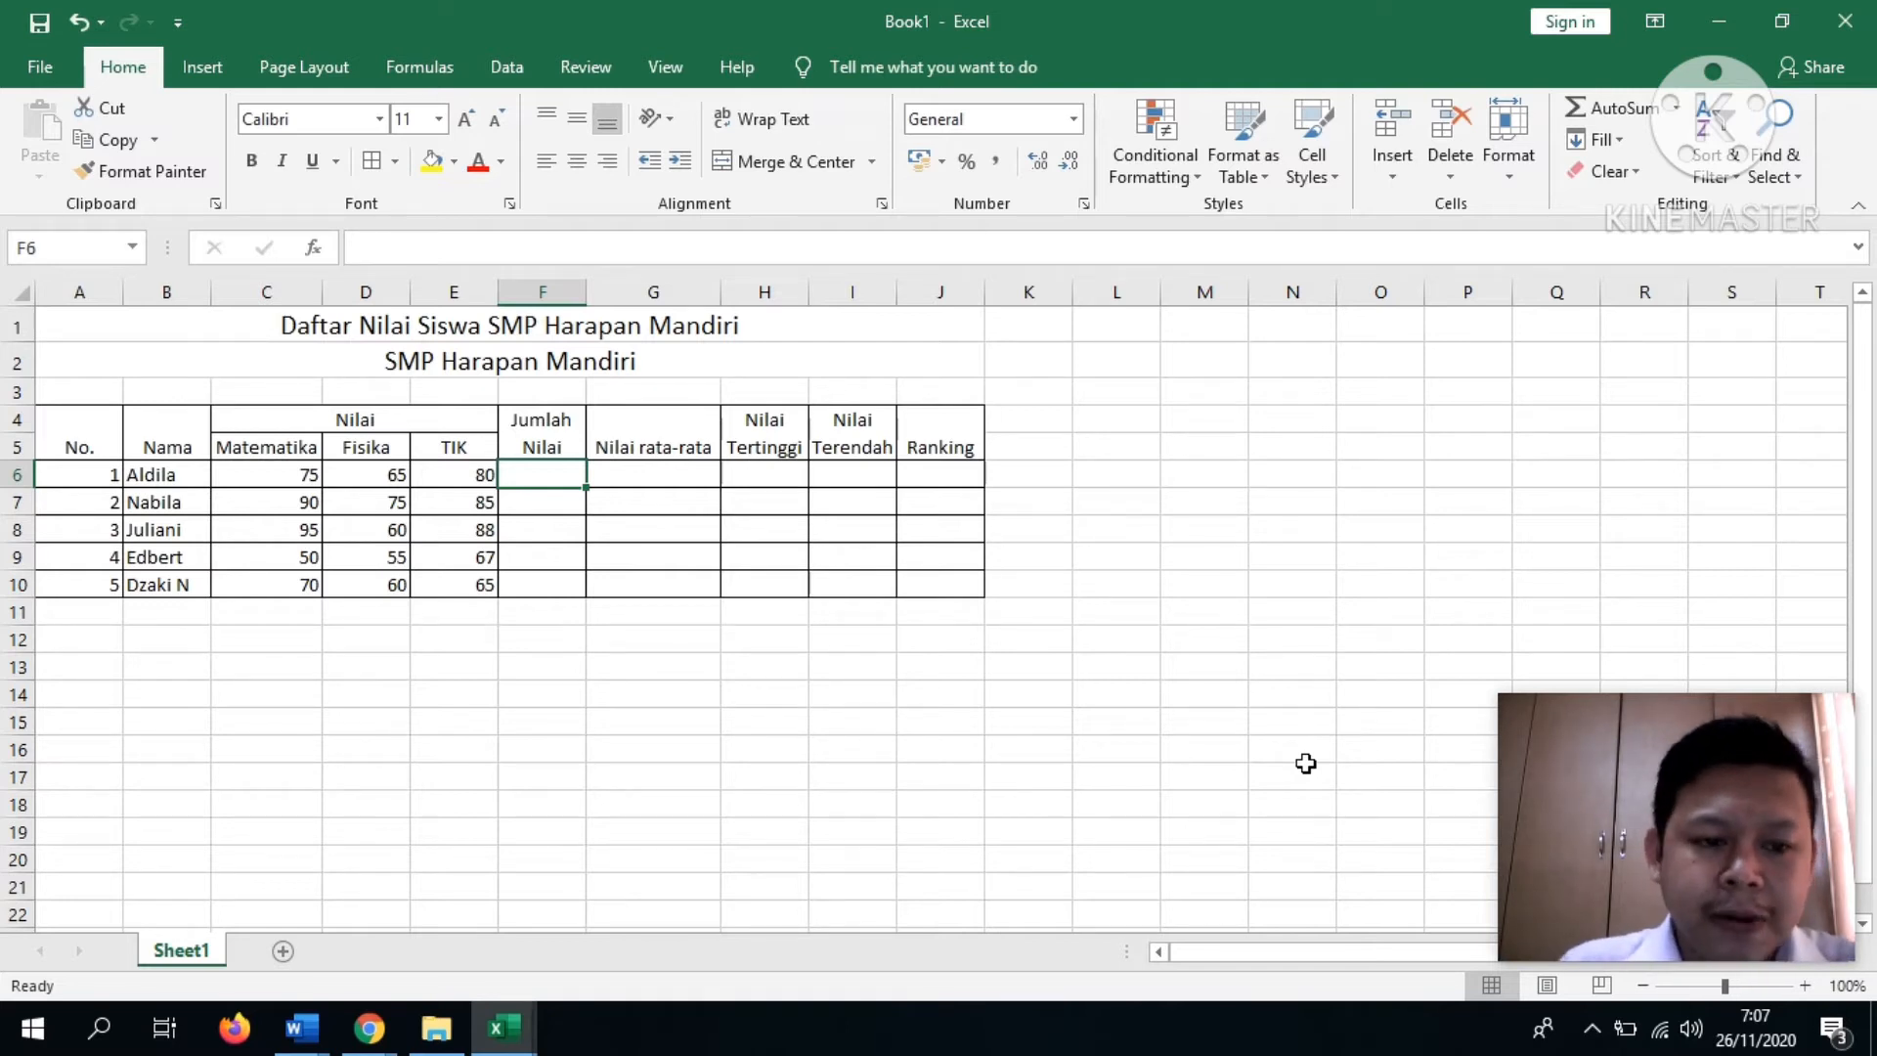
- Remove the school name from the title in A1 so that it reads "Daftar Nilai Siswa"
click(367, 339)
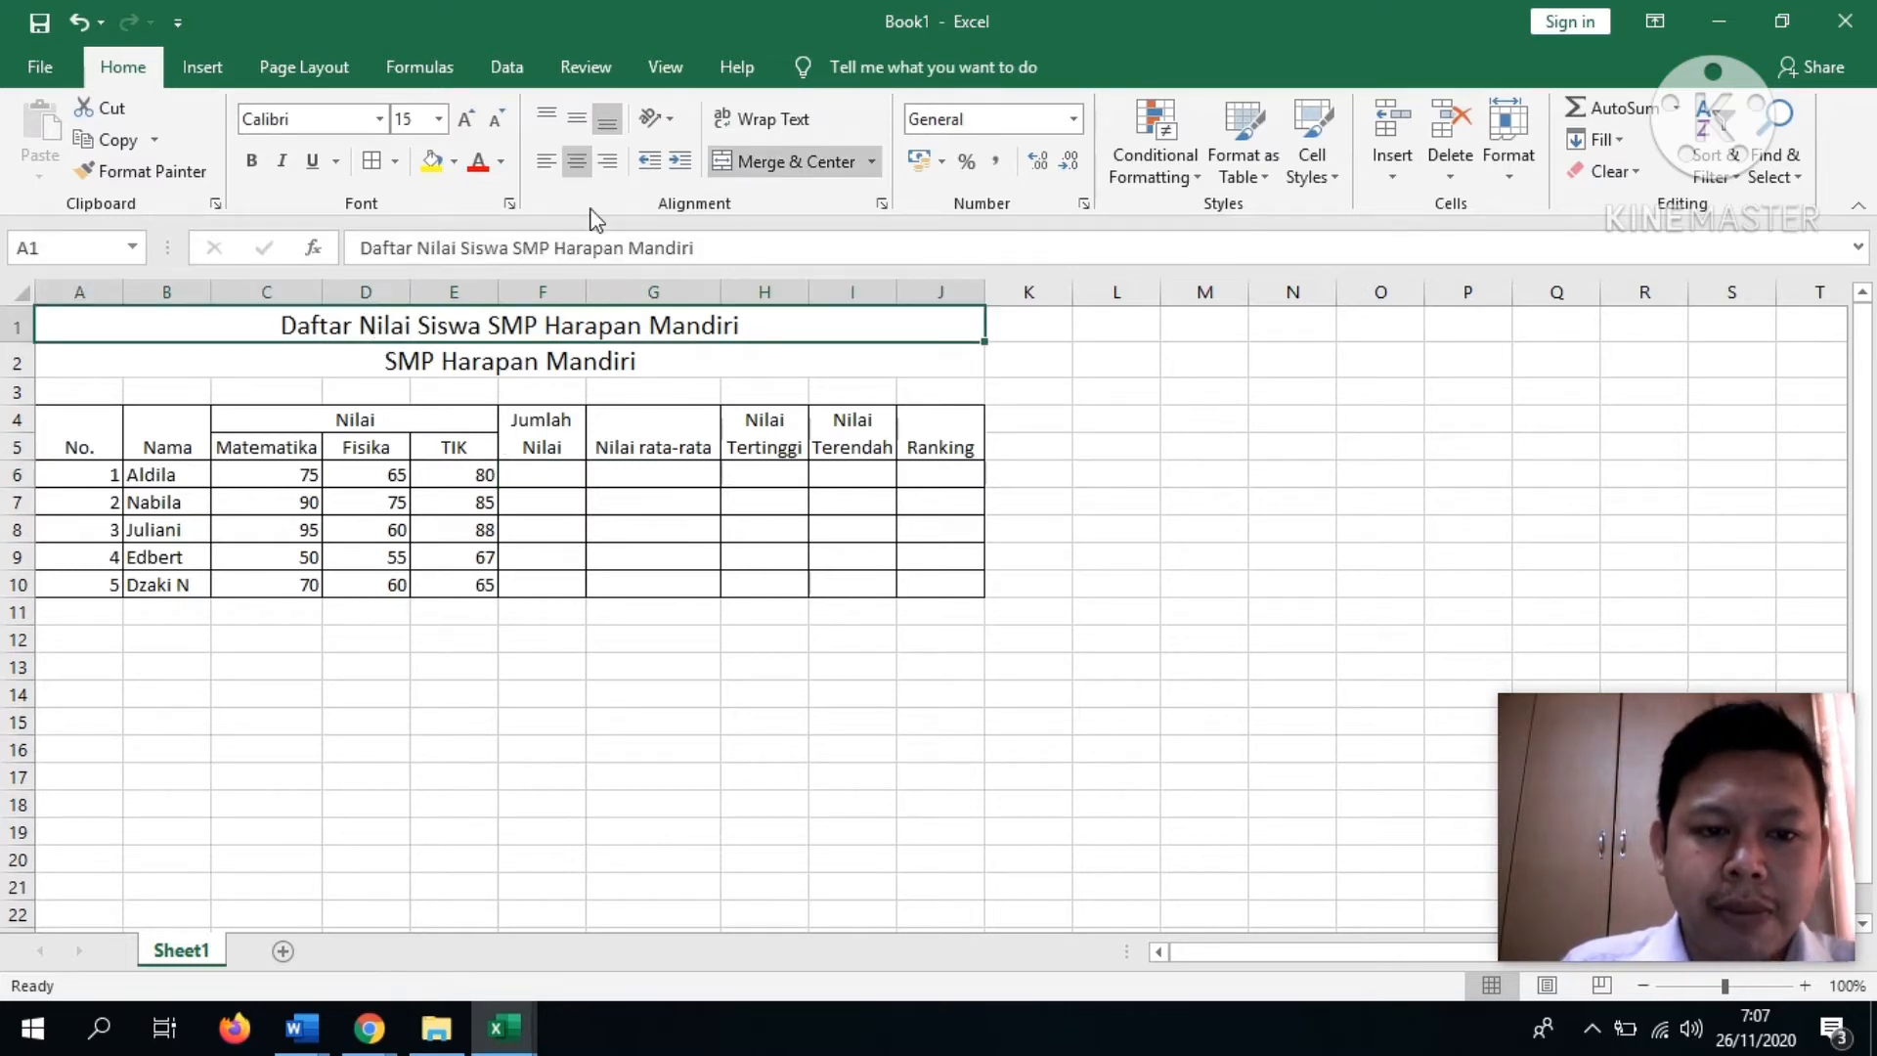
drag(511, 252, 698, 251)
key(BackSpace)
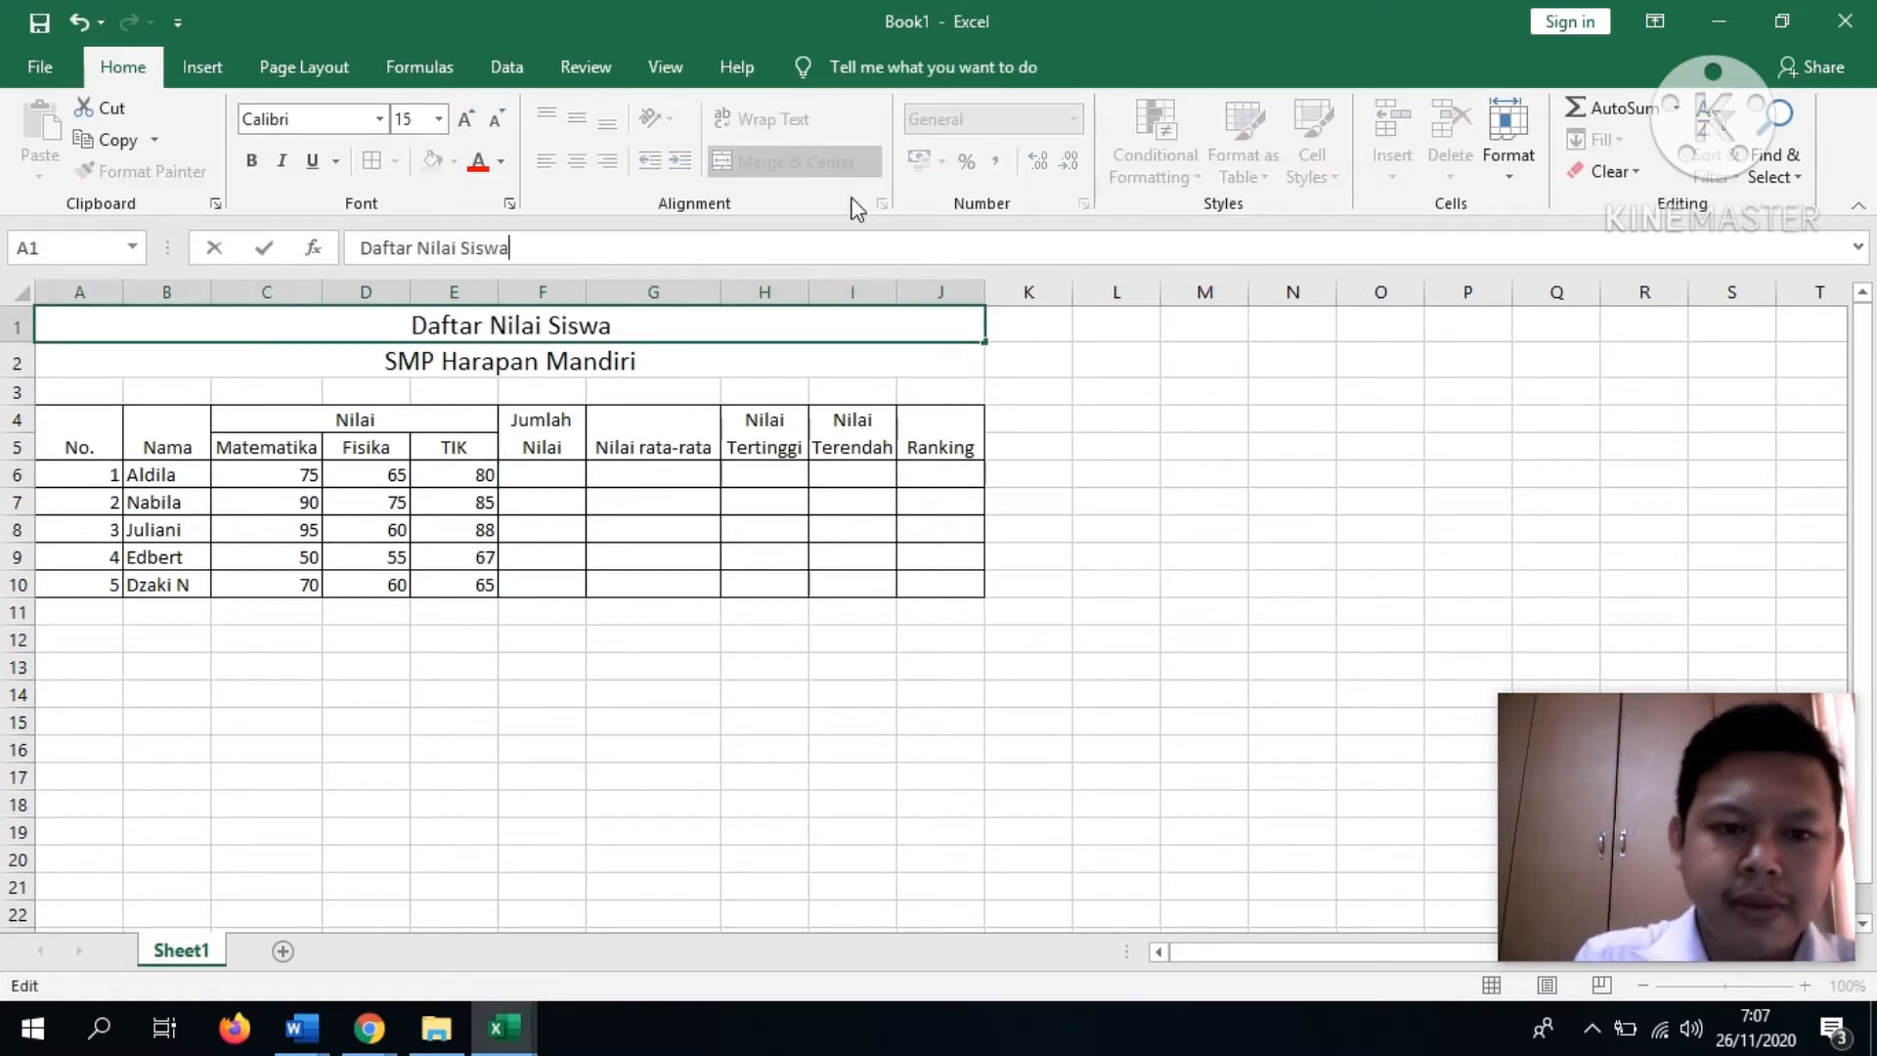
key(Return)
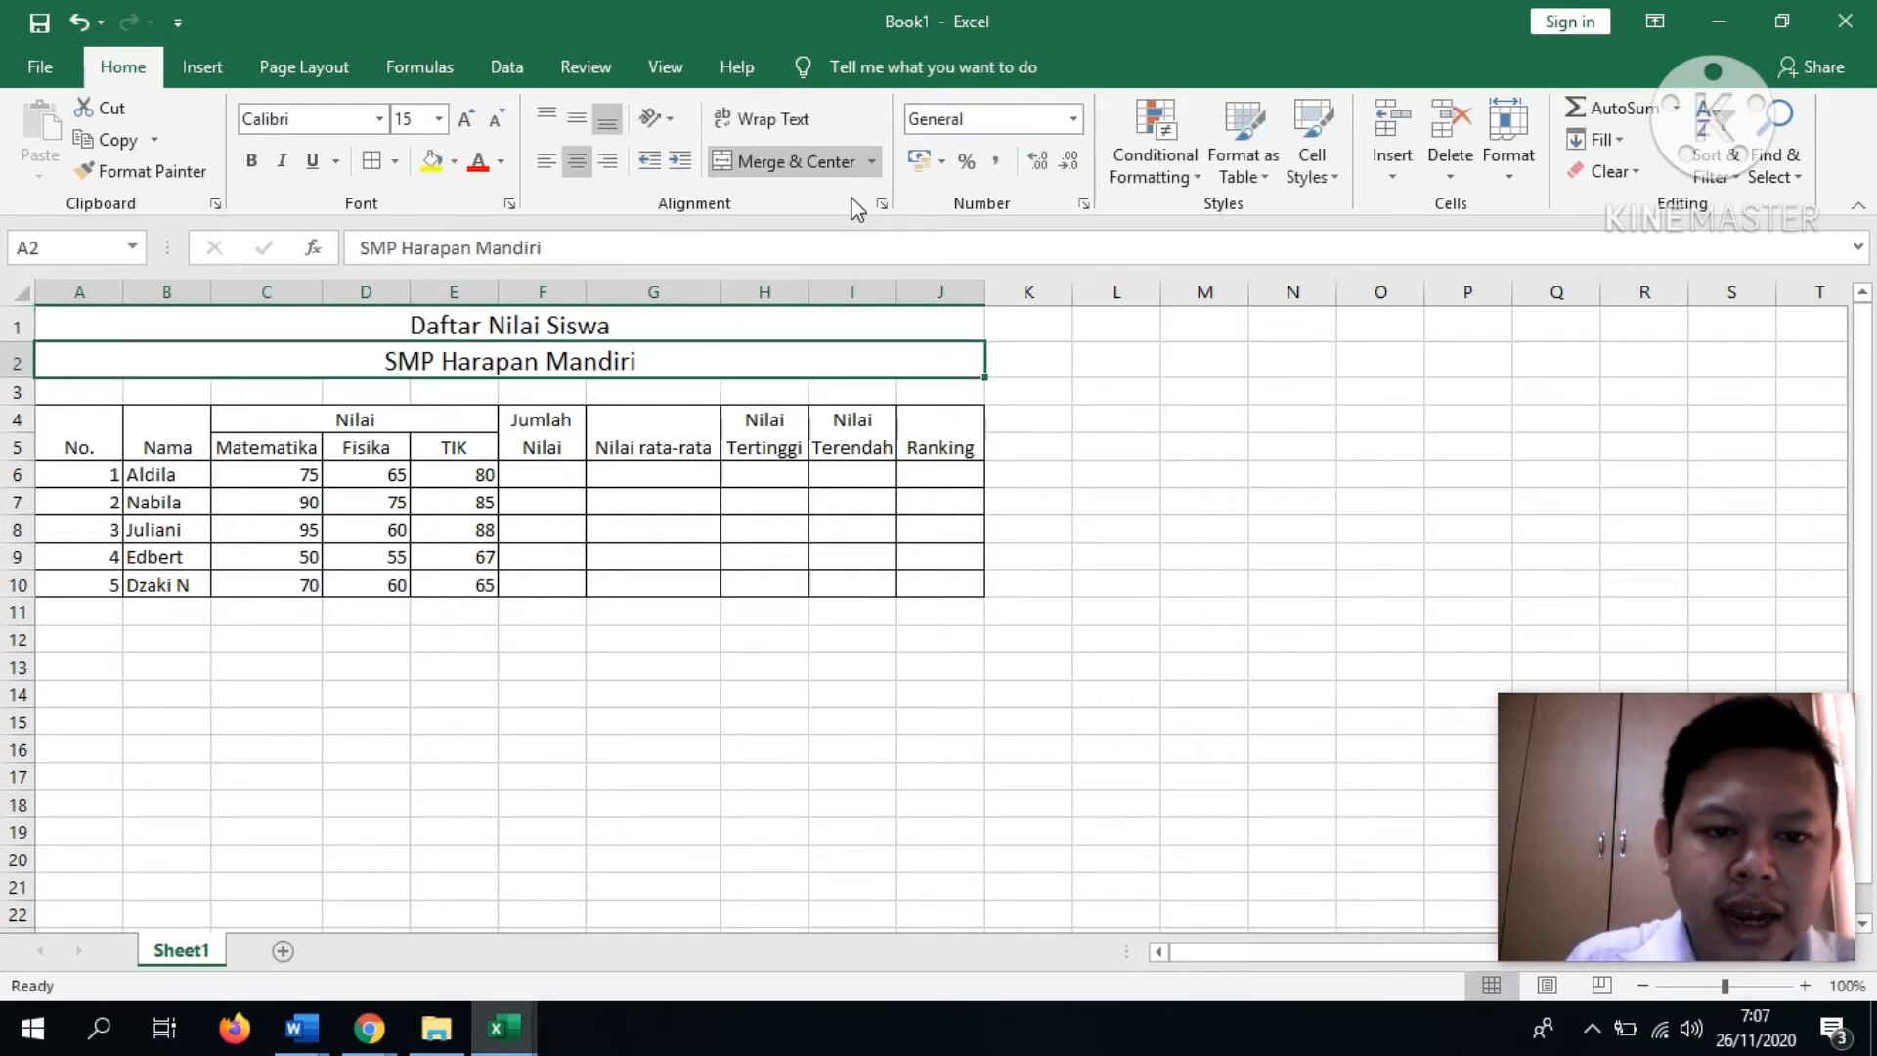
- Review the table's No. and Nama columns and the subject headings Matematika, Fisika and TIK
key(Down)
key(Down)
key(Down)
key(Down)
key(Down)
key(Down)
key(Down)
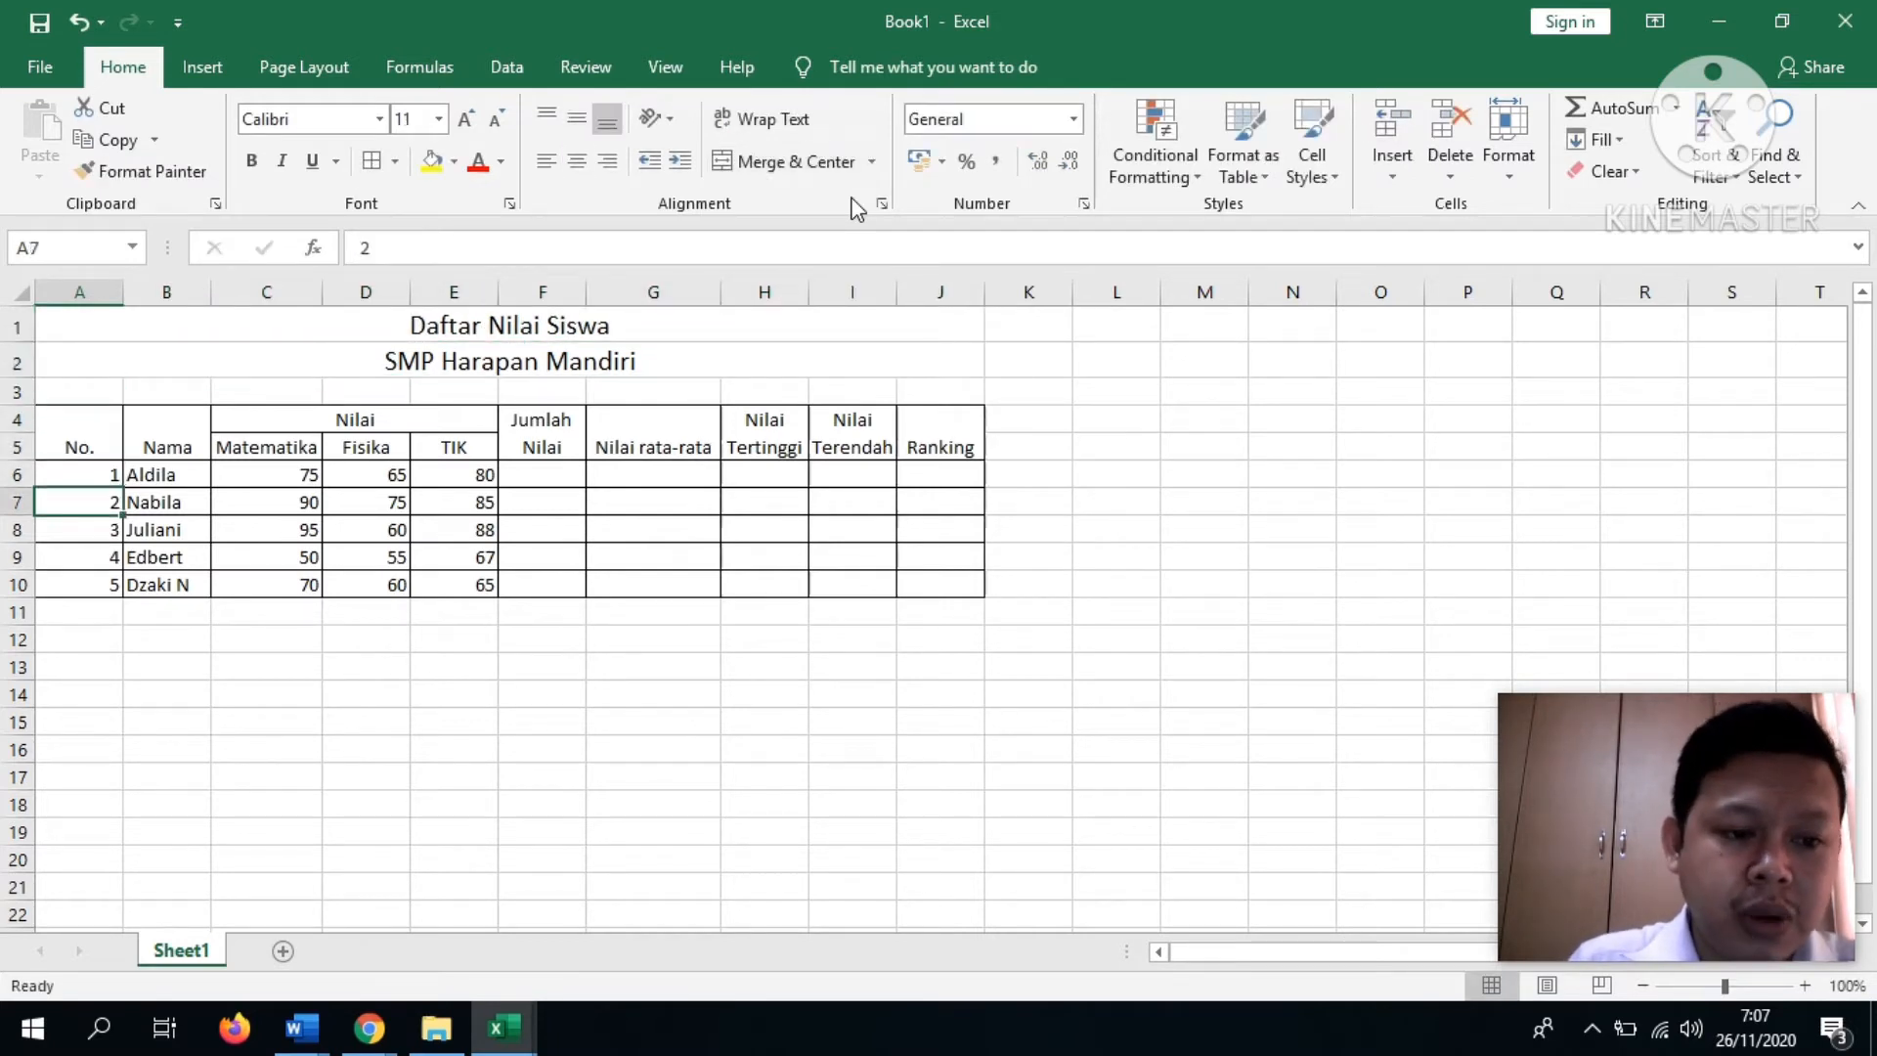
key(Right)
key(Up)
key(Up)
key(Up)
key(Up)
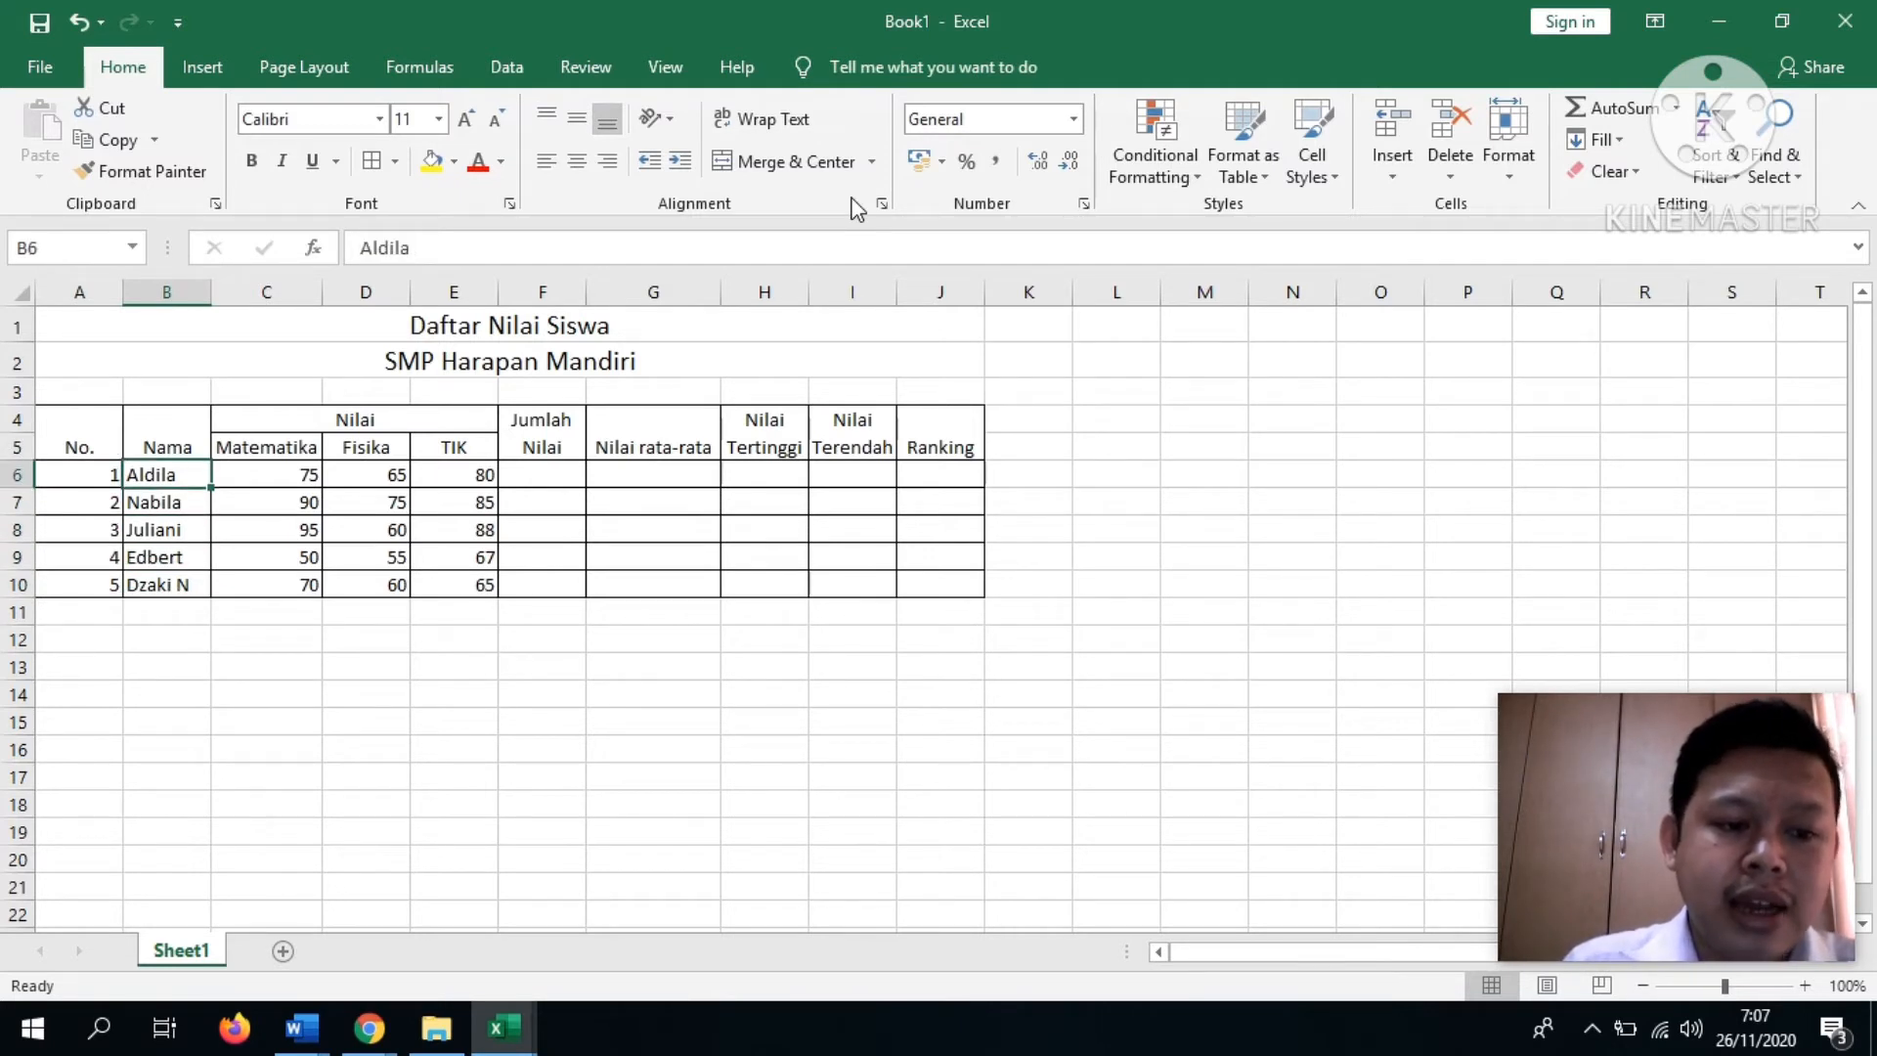
key(Up)
key(Up)
key(Right)
key(Down)
key(Down)
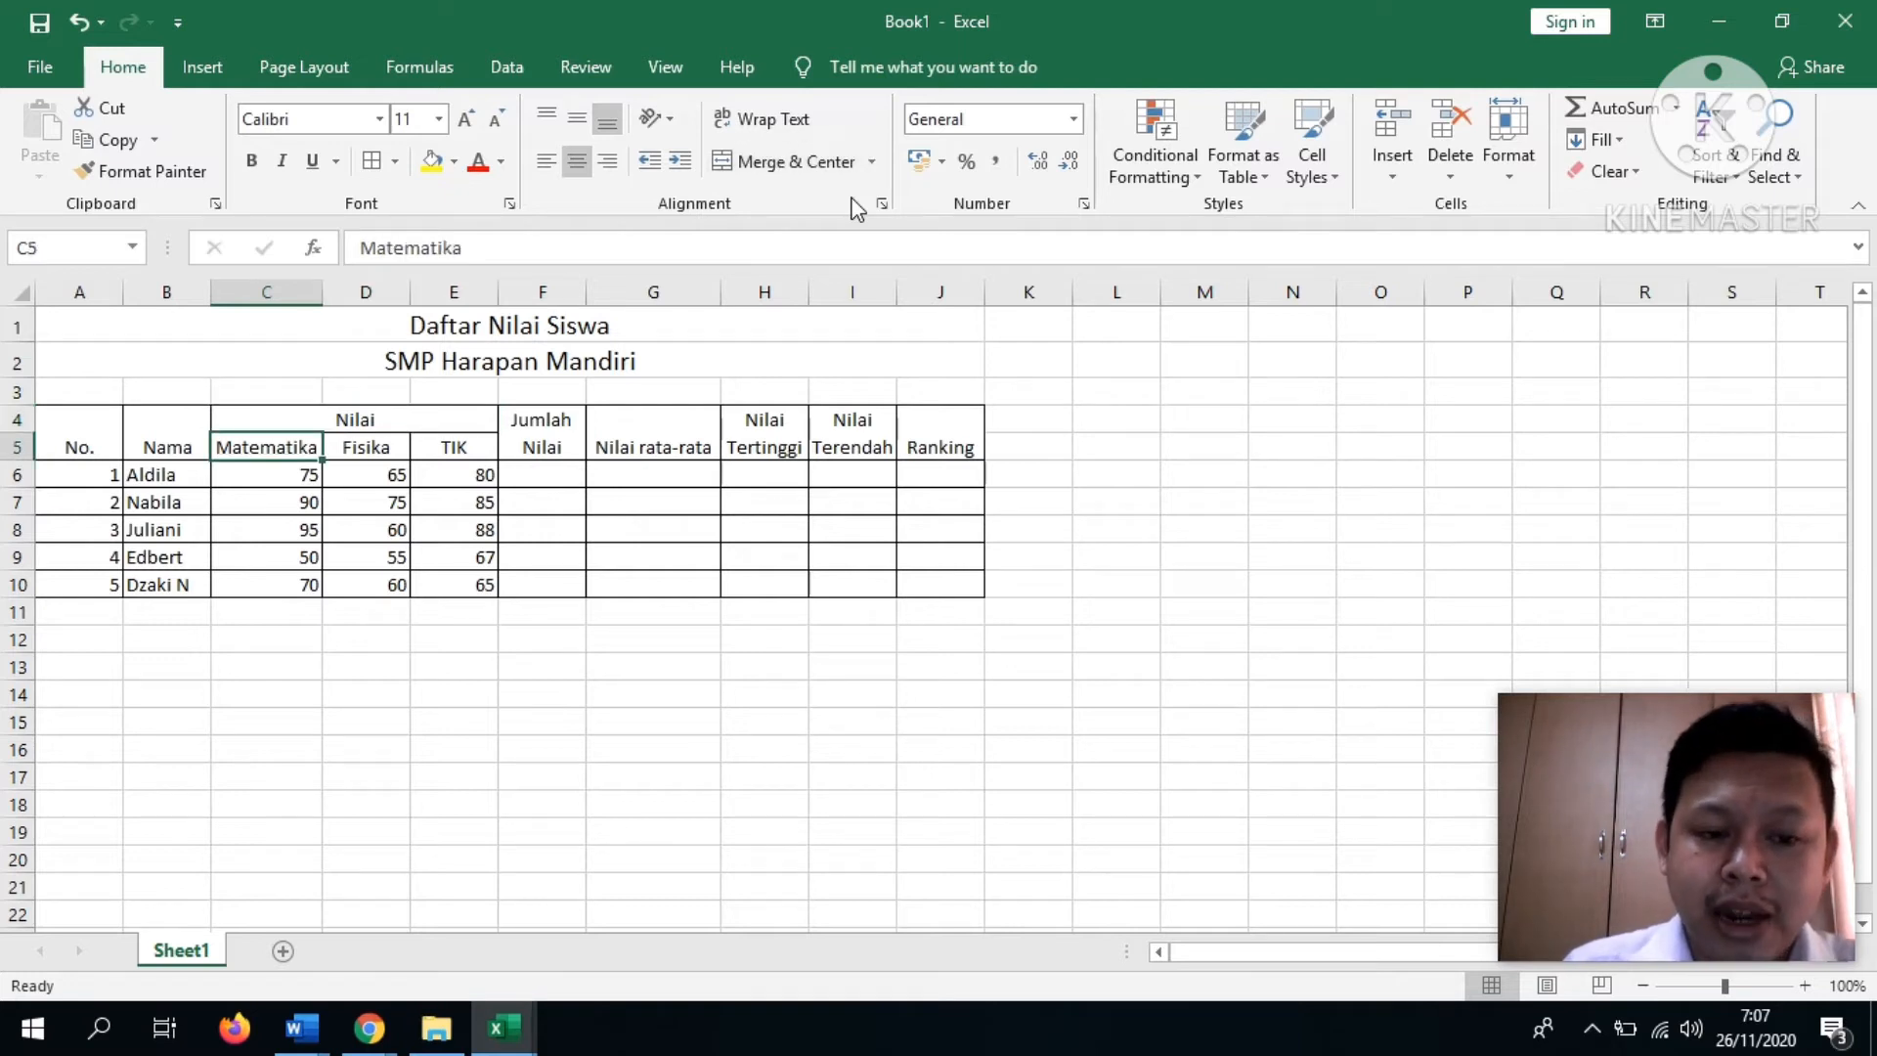
key(Right)
key(Right)
key(Left)
key(Left)
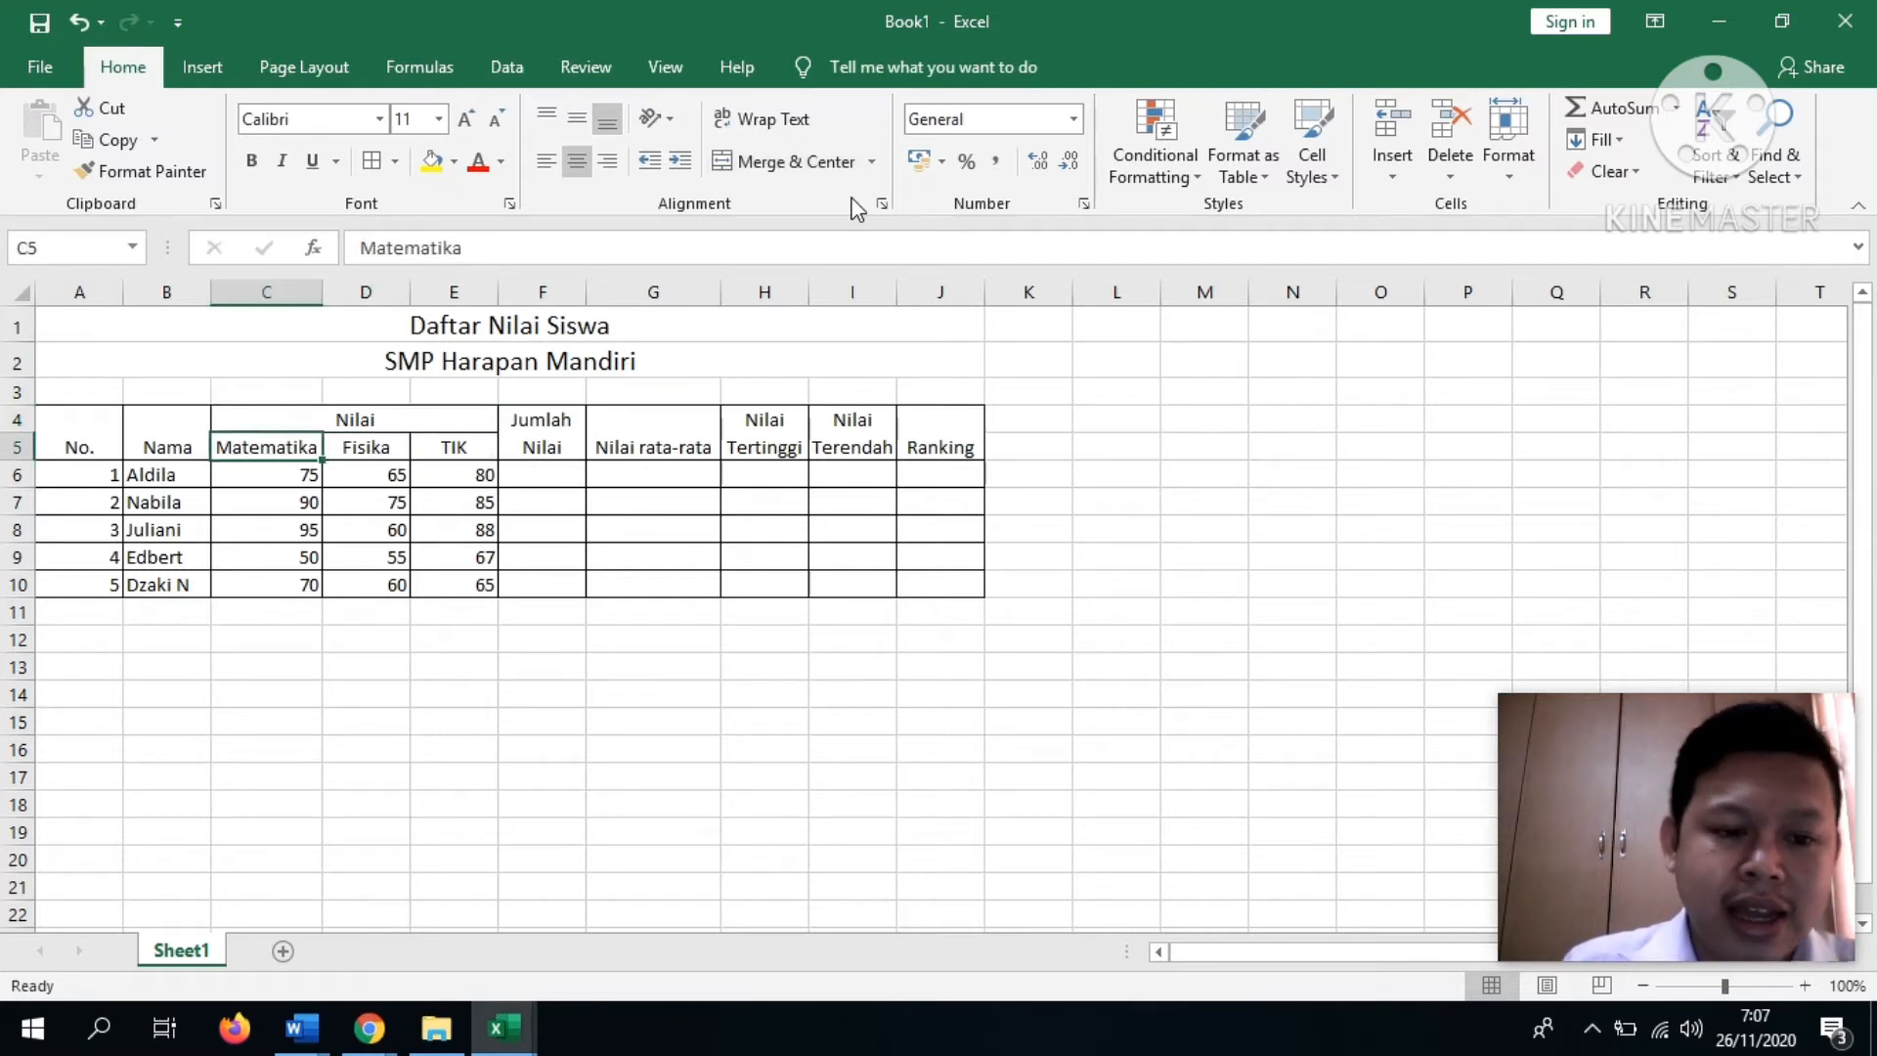
- Examine each student's Matematika, Fisika and TIK scores row by row in C6:E10
key(Down)
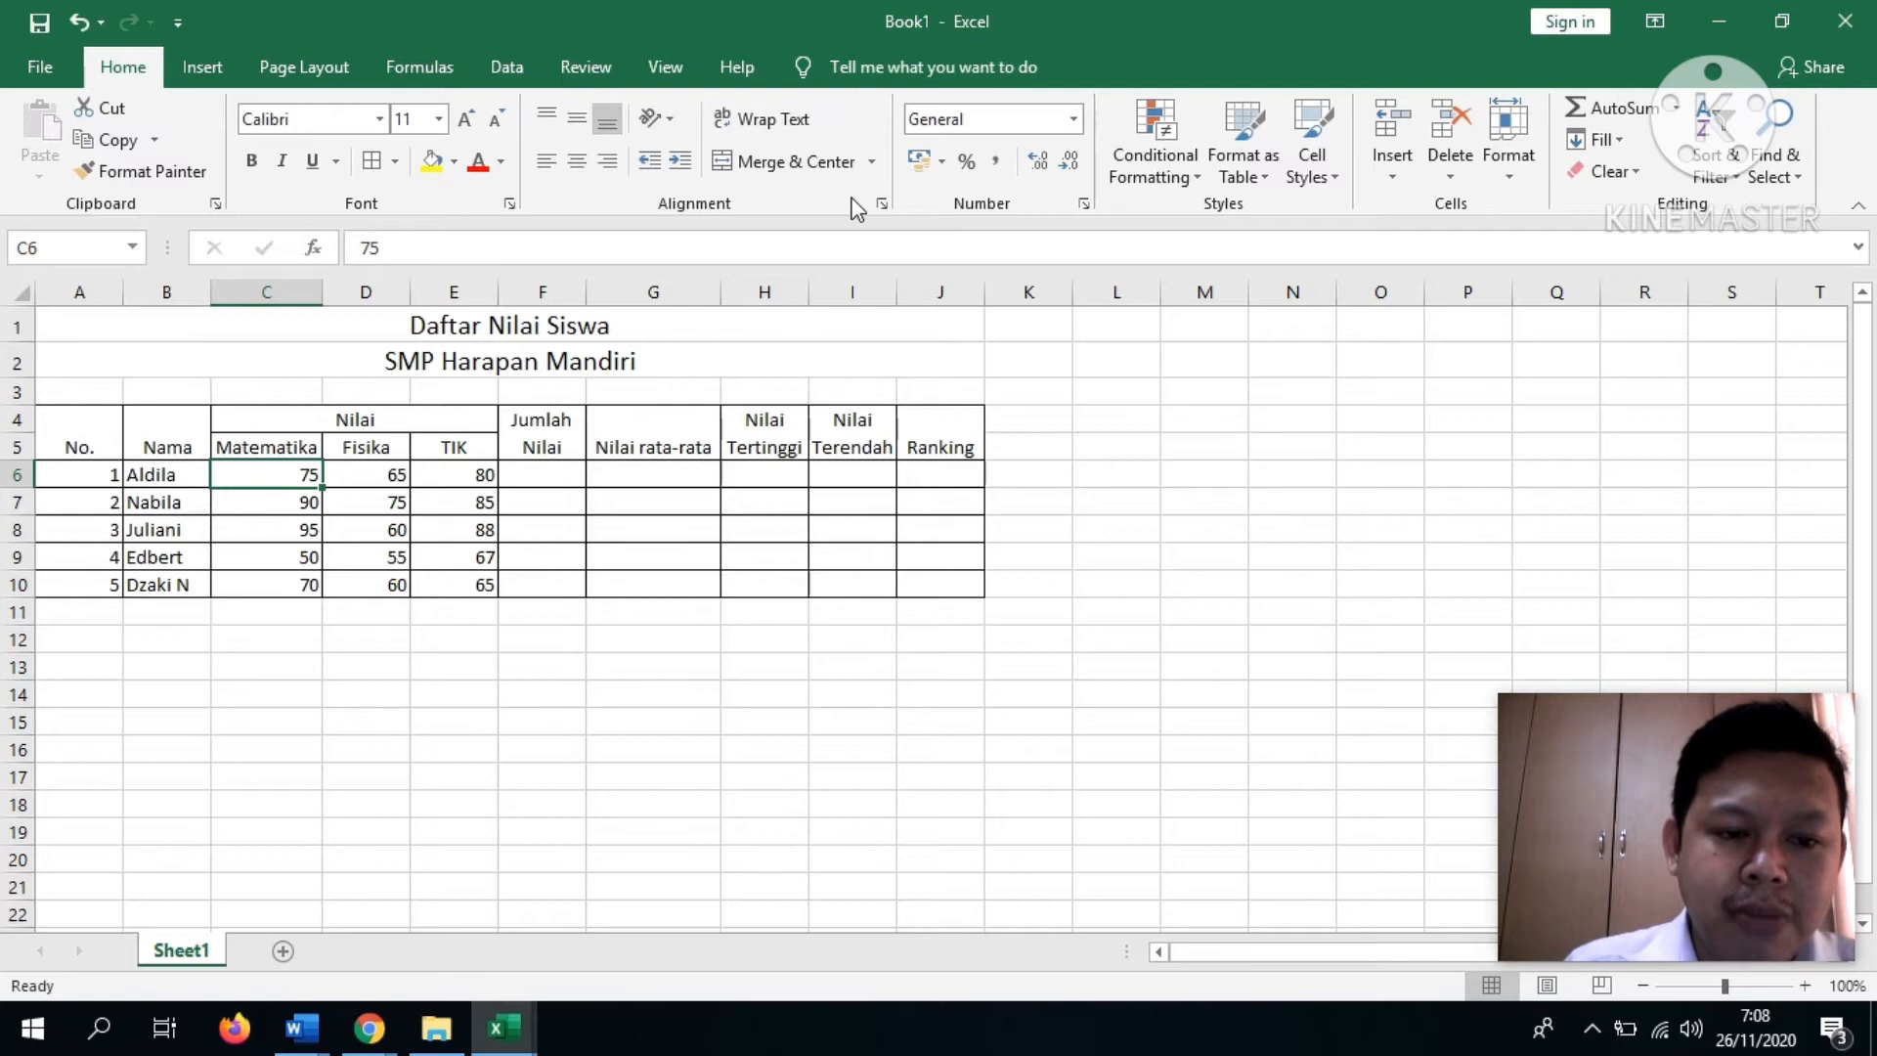
key(Right)
key(Right)
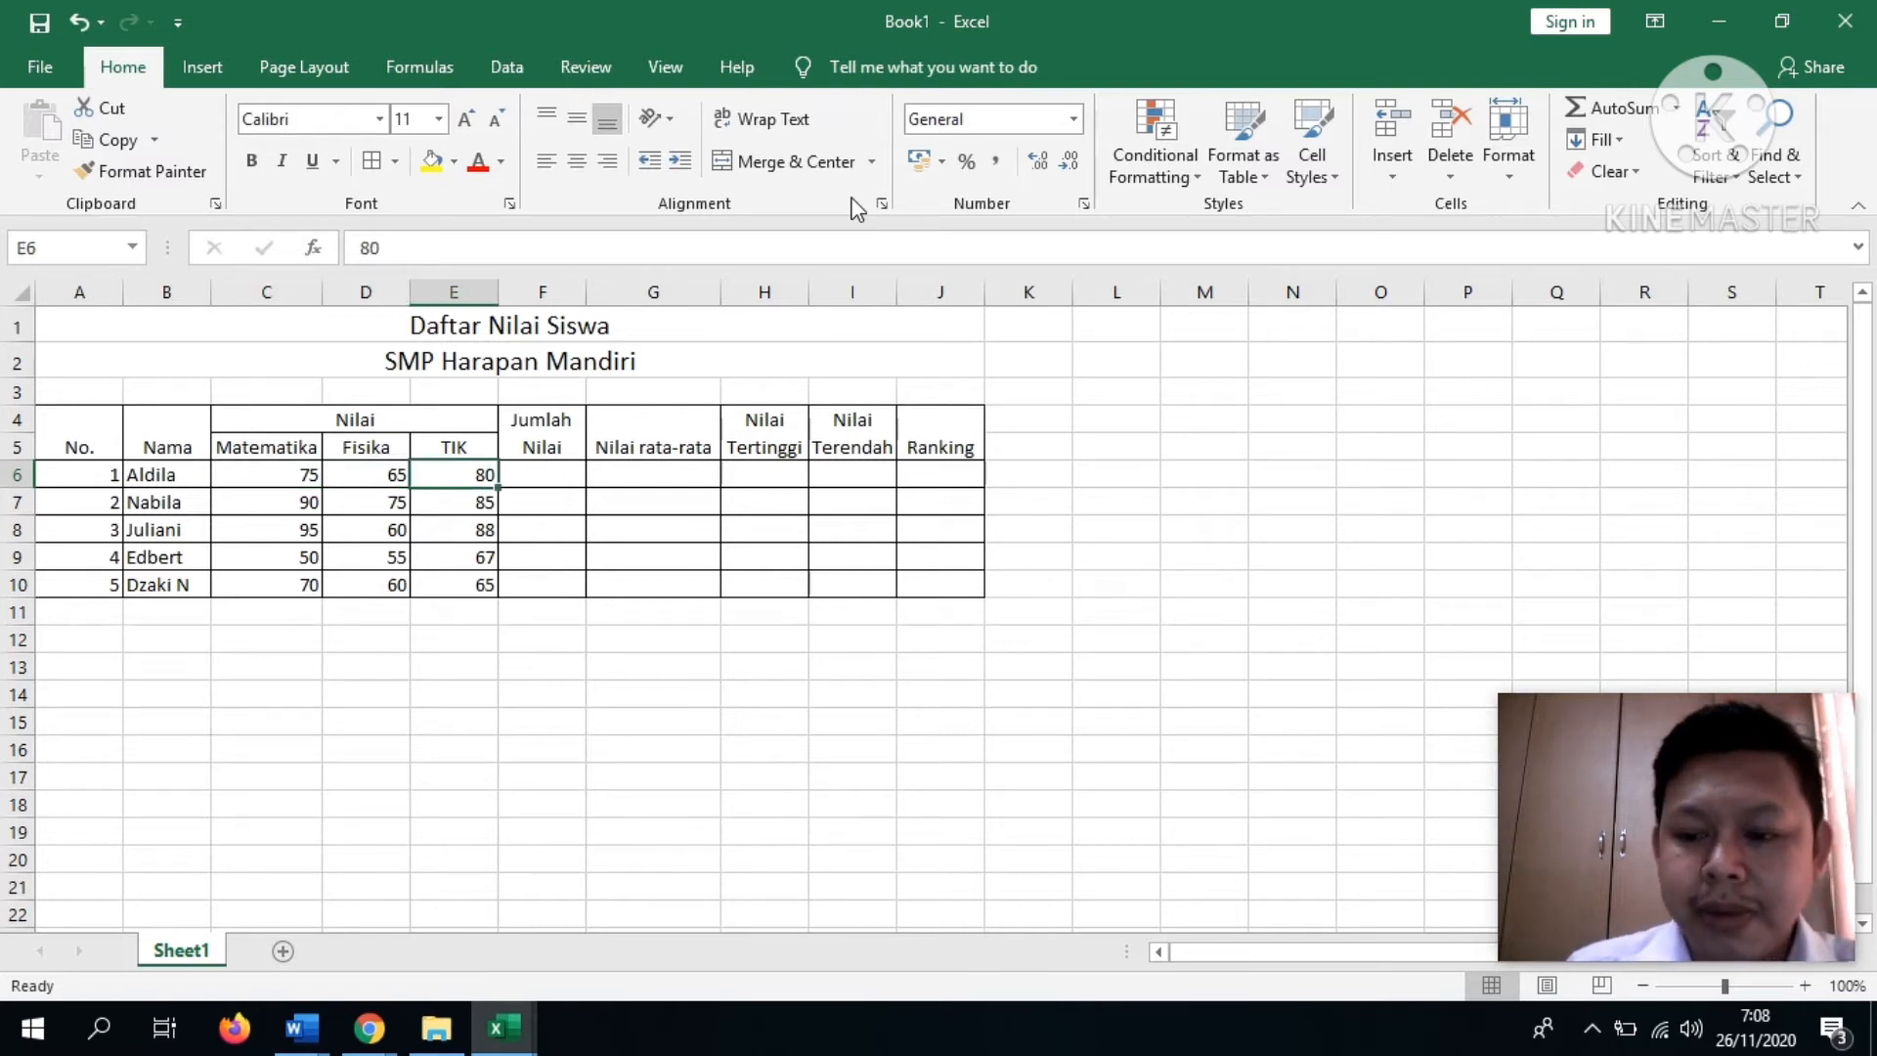
key(Down)
key(Left)
key(Left)
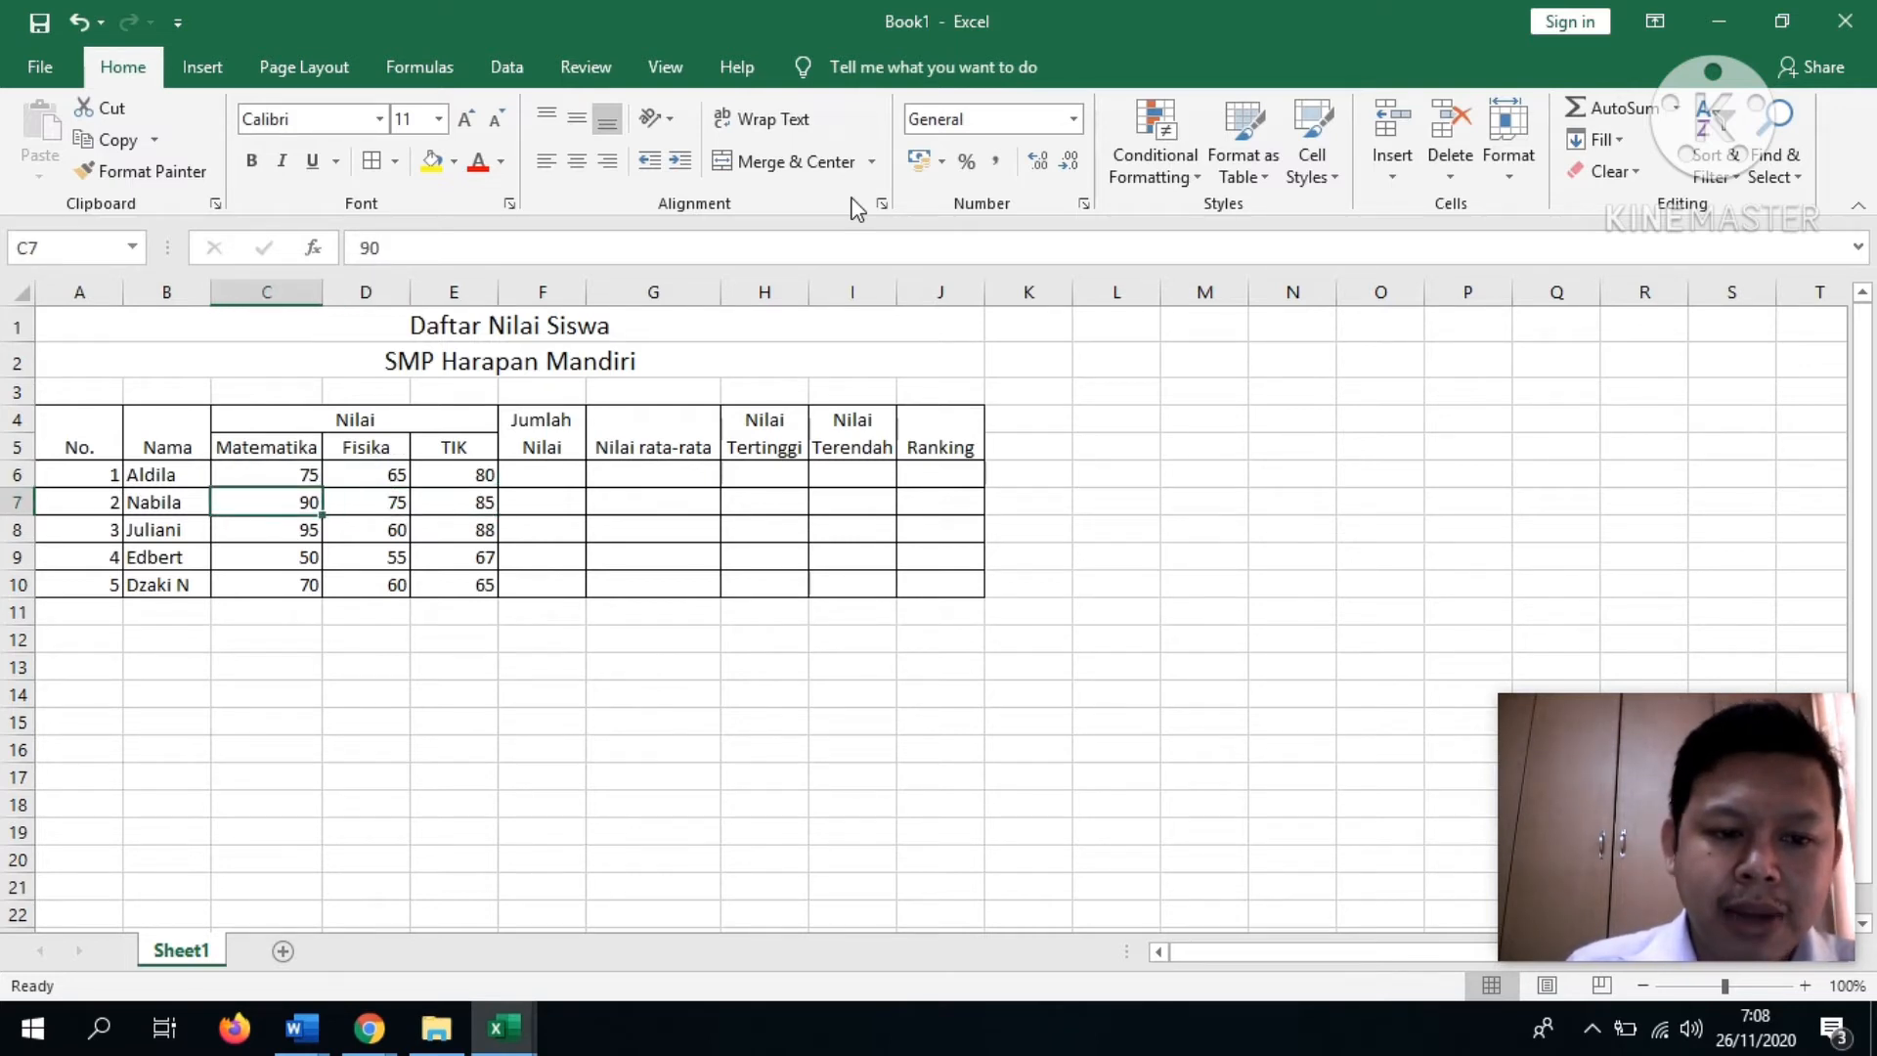
key(Right)
key(Right)
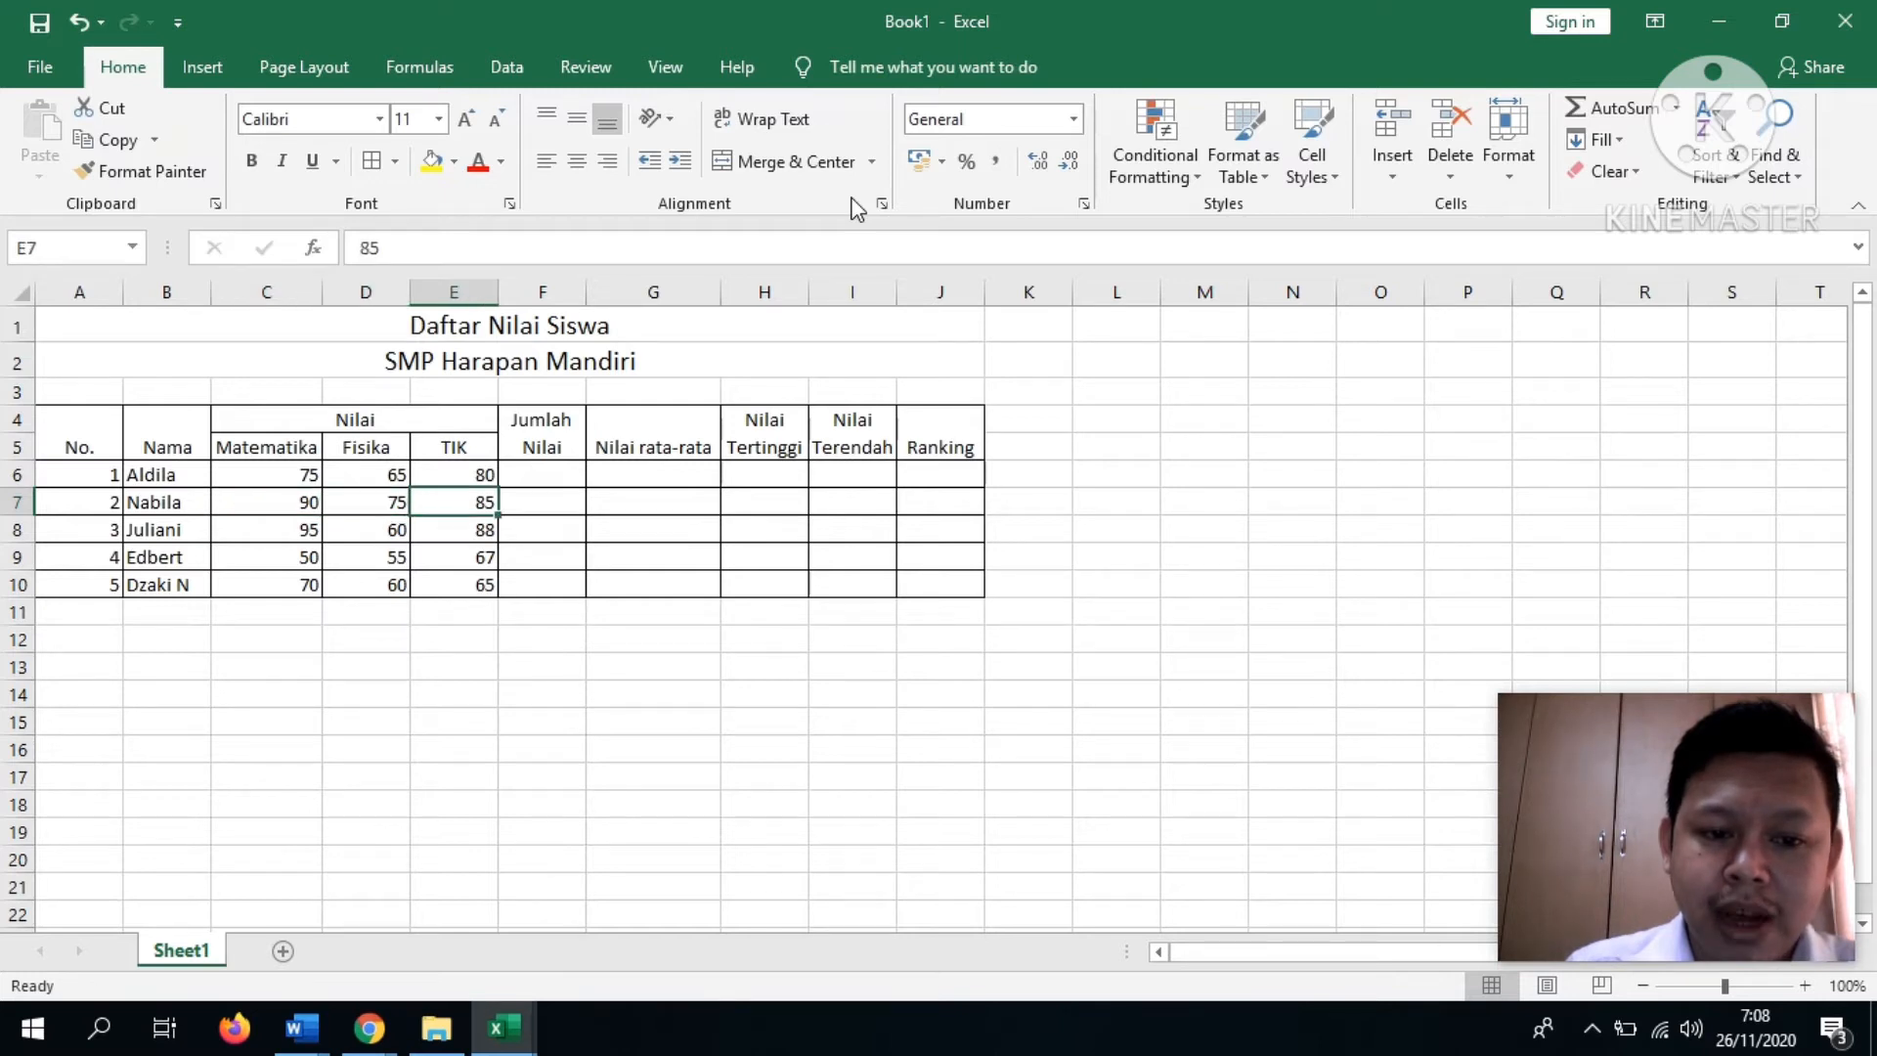
key(Down)
key(Left)
key(Left)
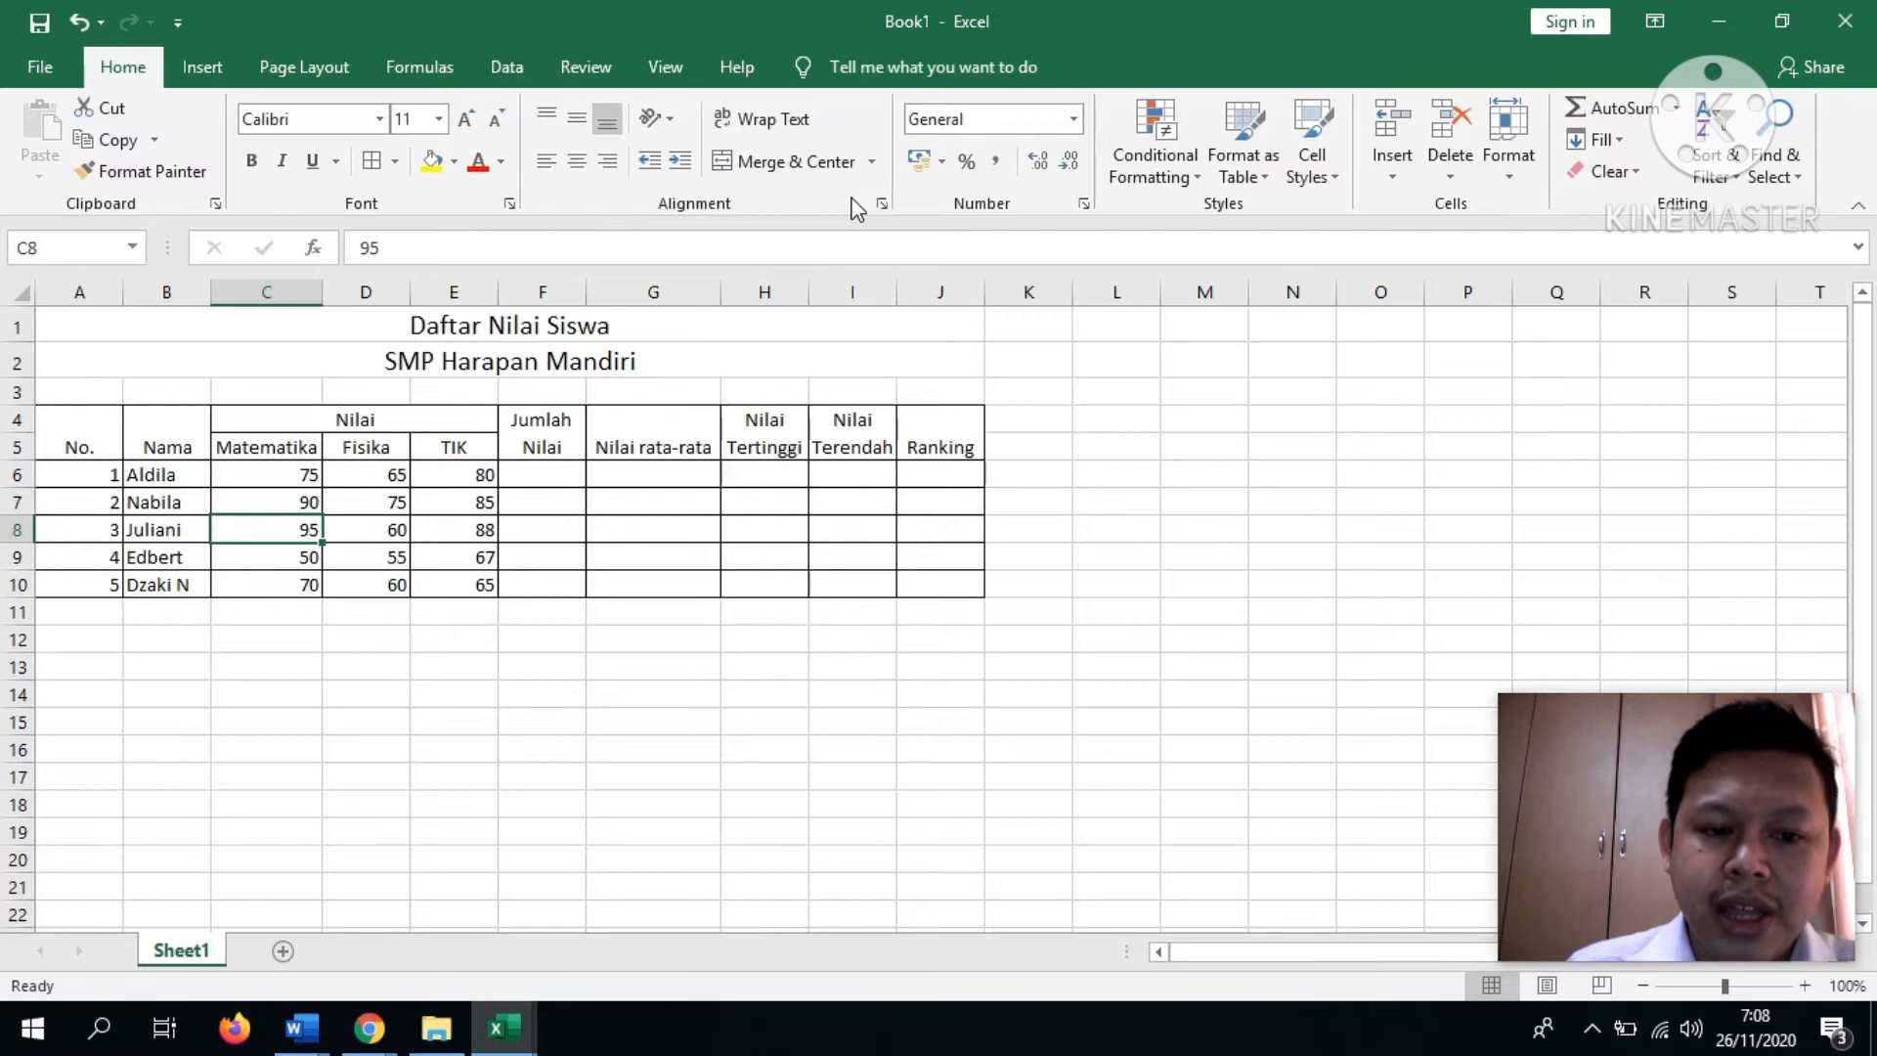
key(Right)
key(Right)
key(Down)
key(Left)
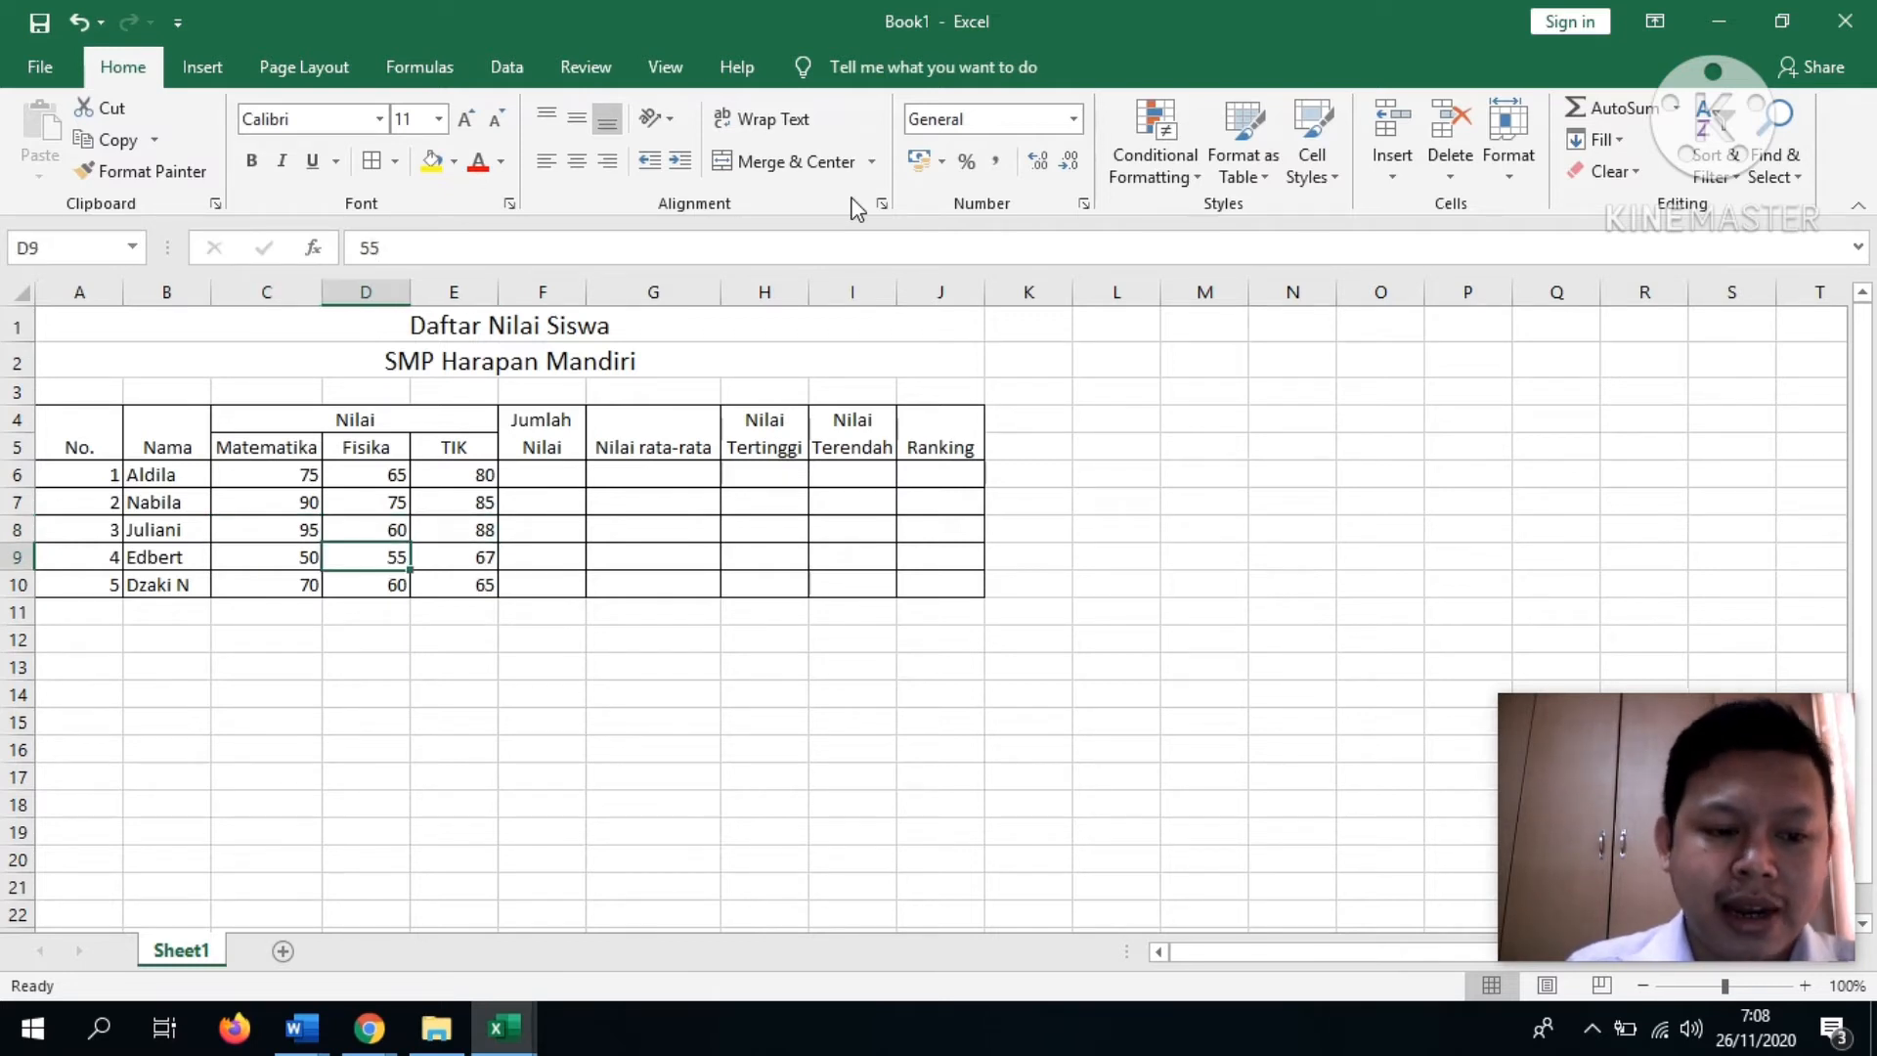
key(Left)
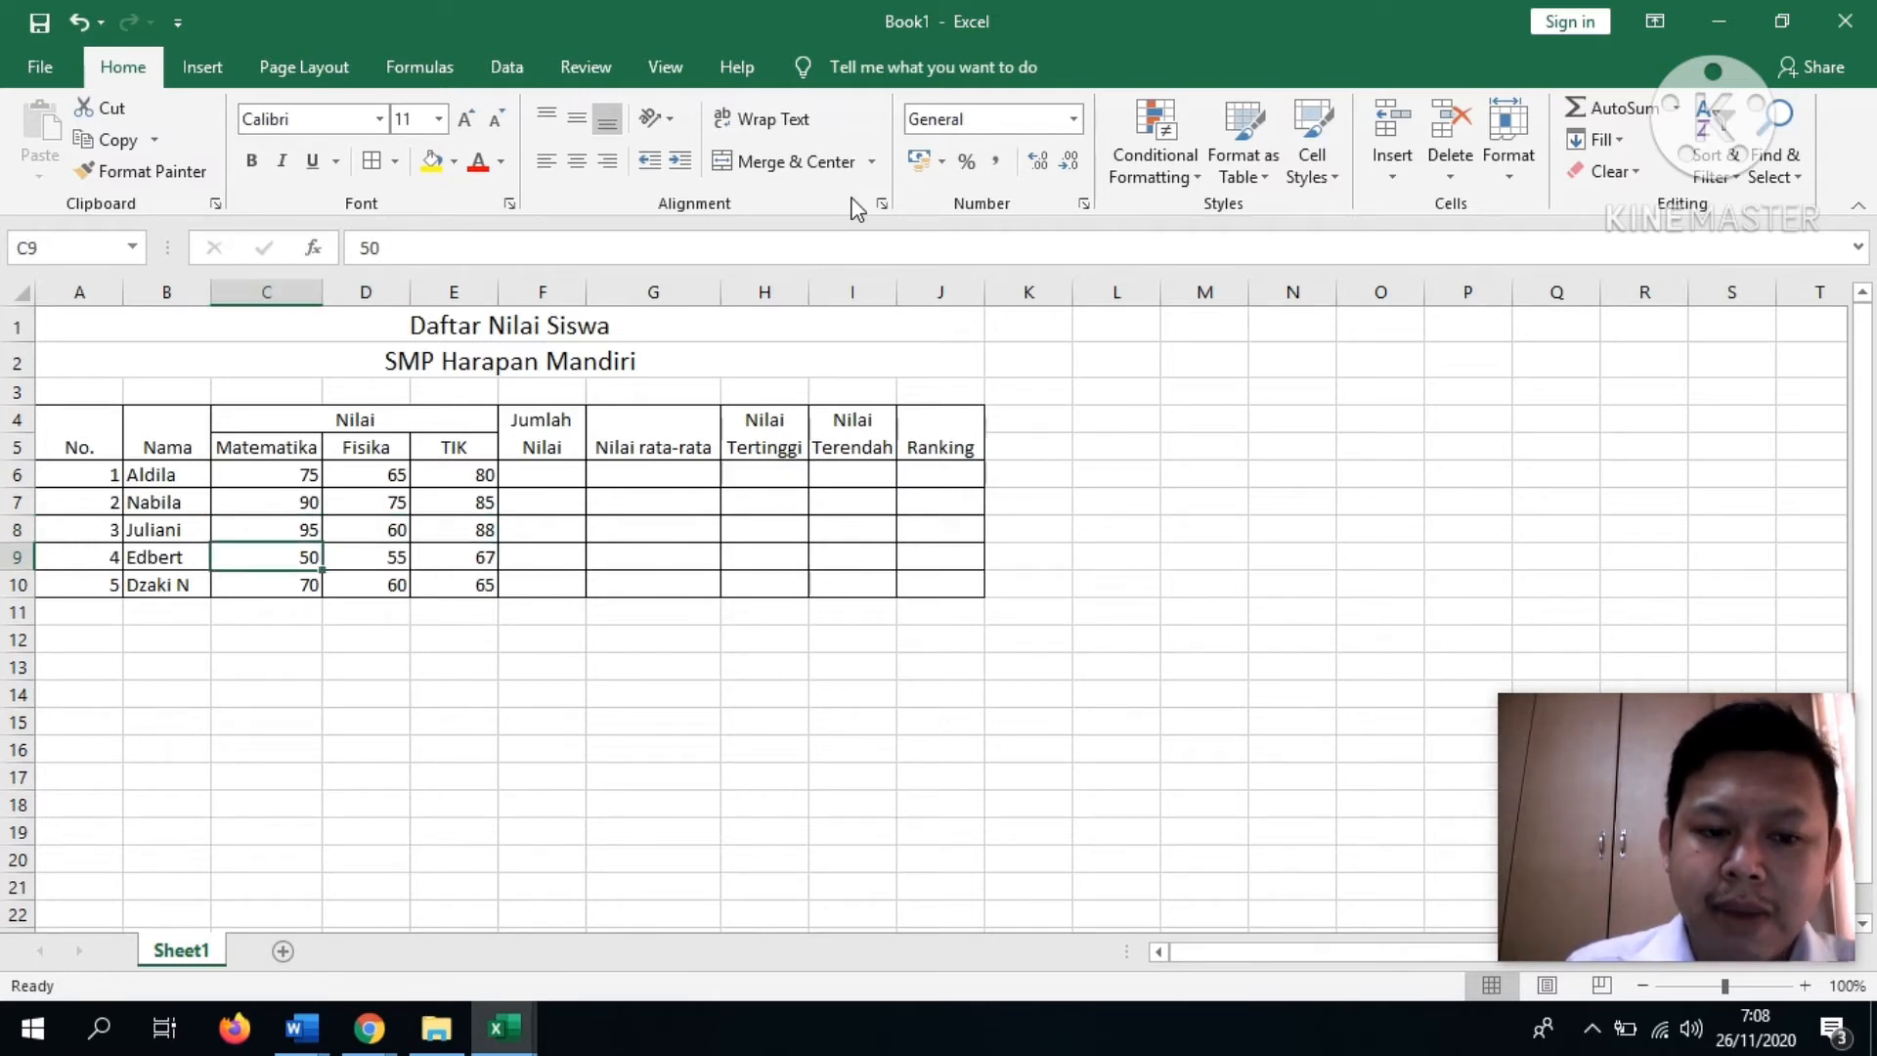
key(Right)
key(Right)
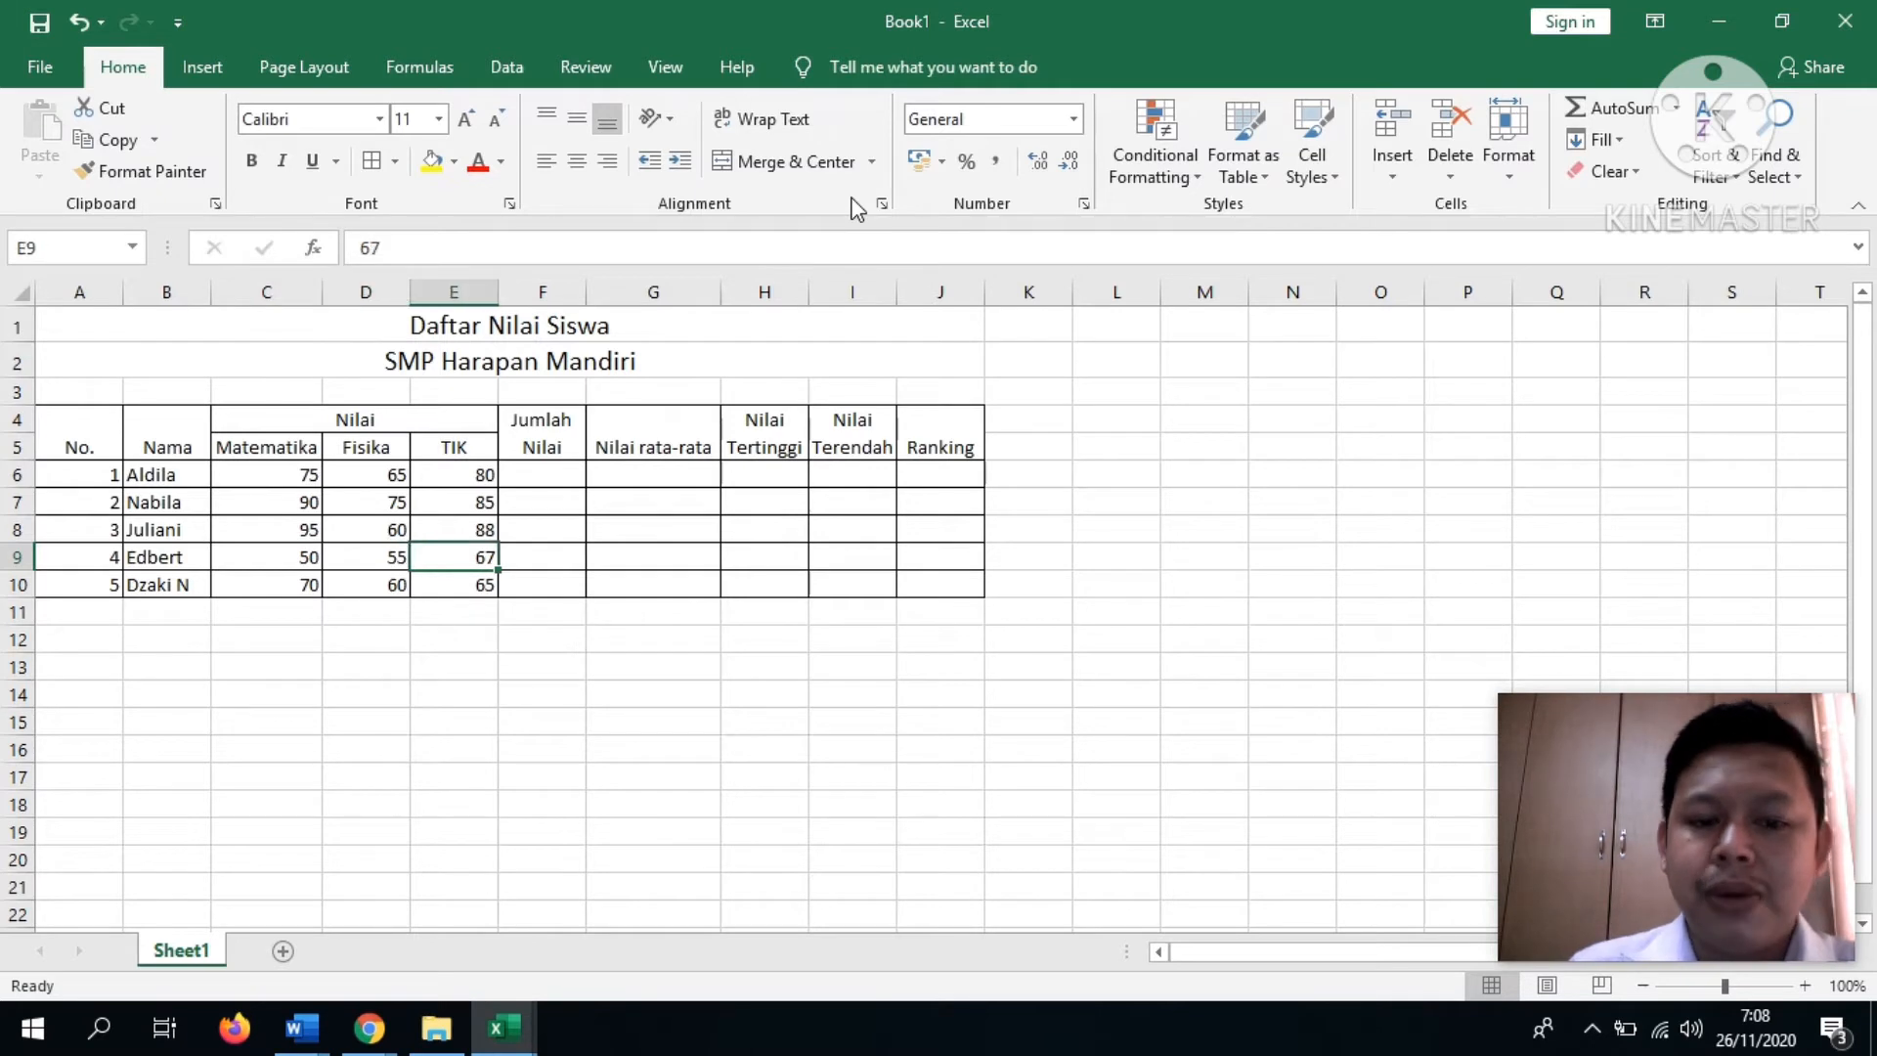
key(Down)
key(Left)
key(Left)
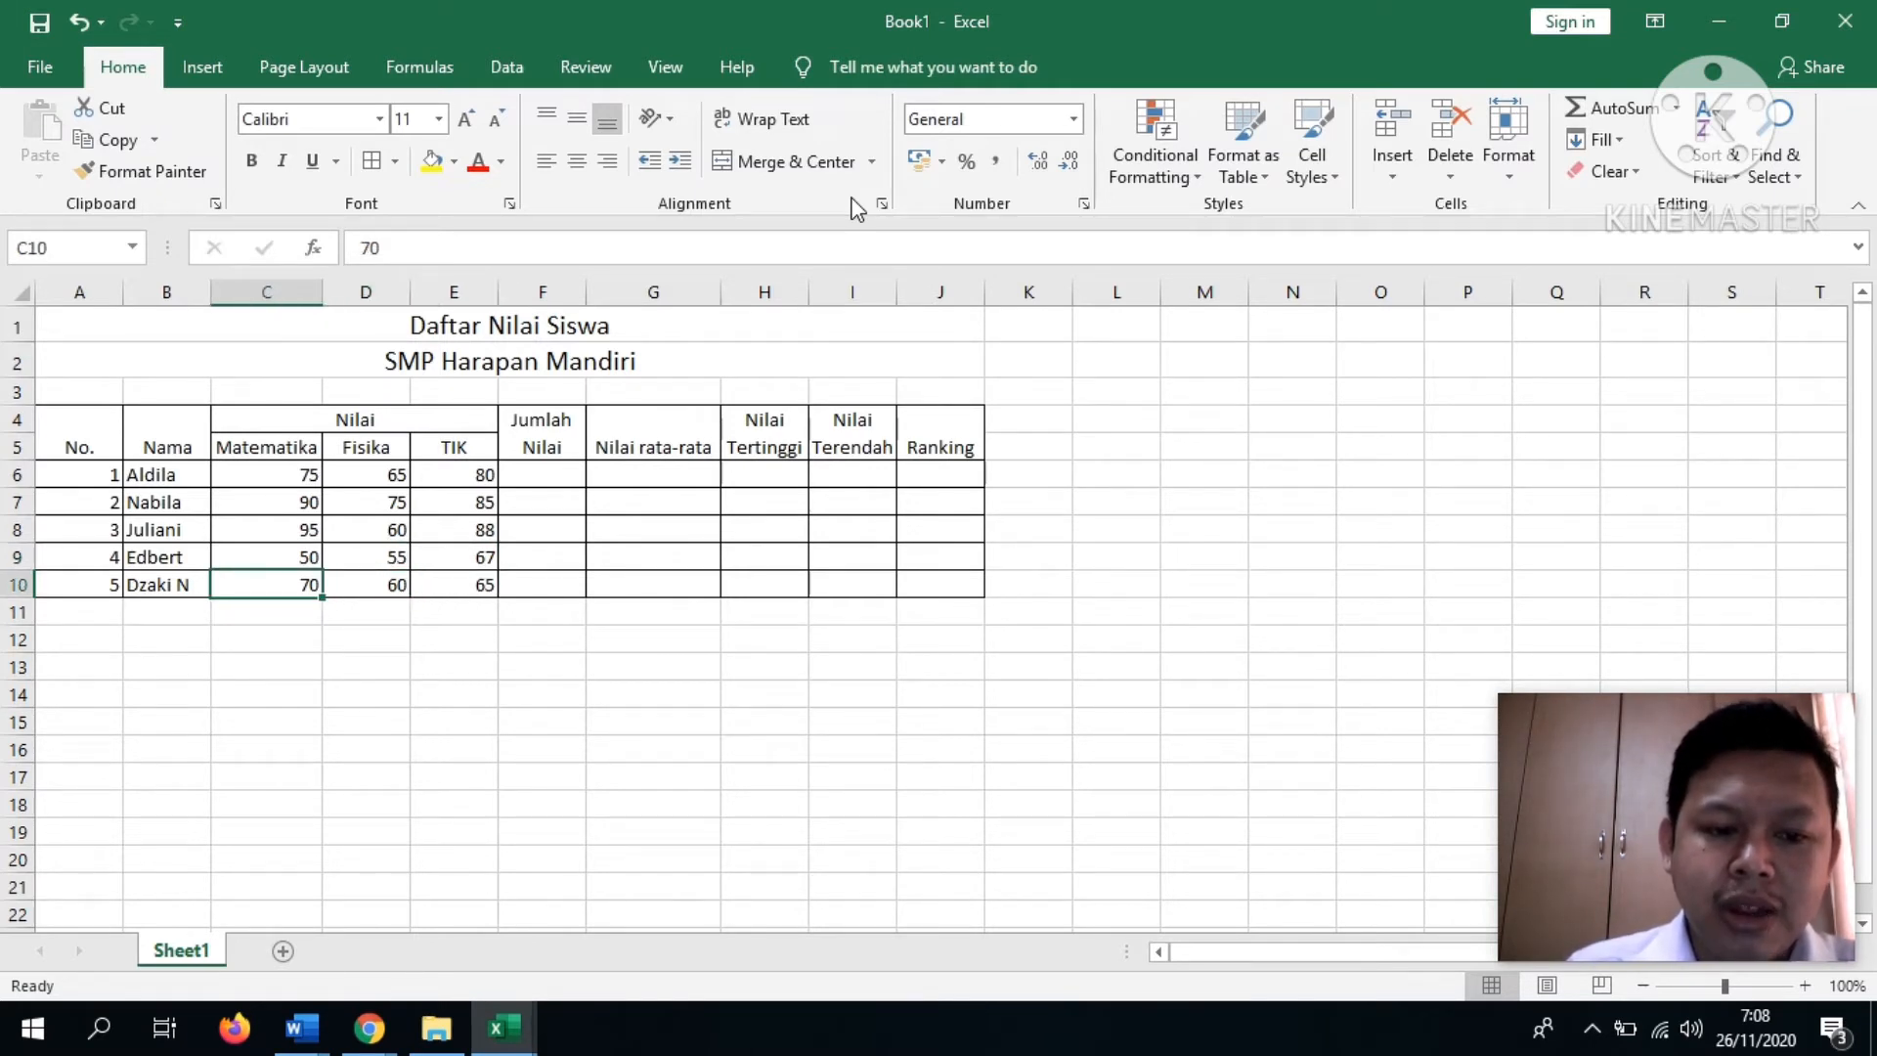
key(Right)
key(Right)
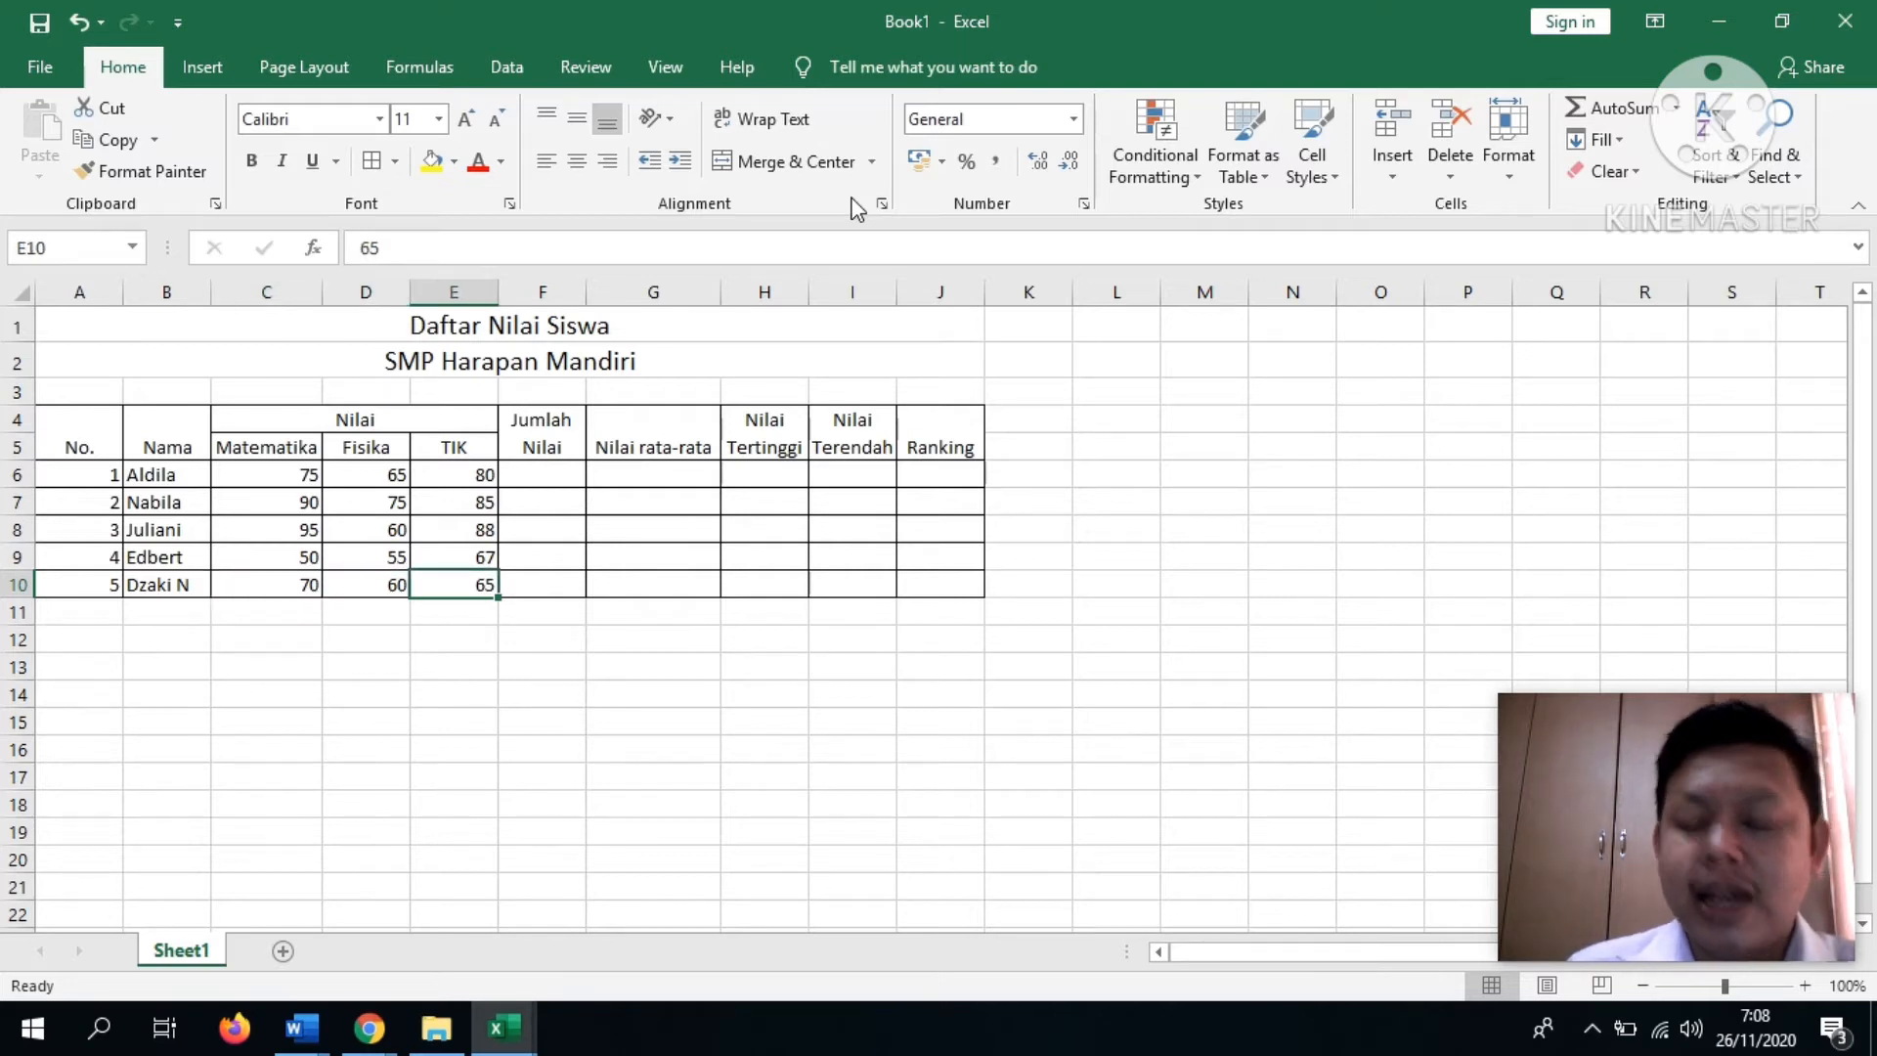
- Enter =SUM(C6:E6) in F6 to total the first student's three scores under Jumlah Nilai
key(Right)
key(Up)
key(Up)
key(Up)
key(Up)
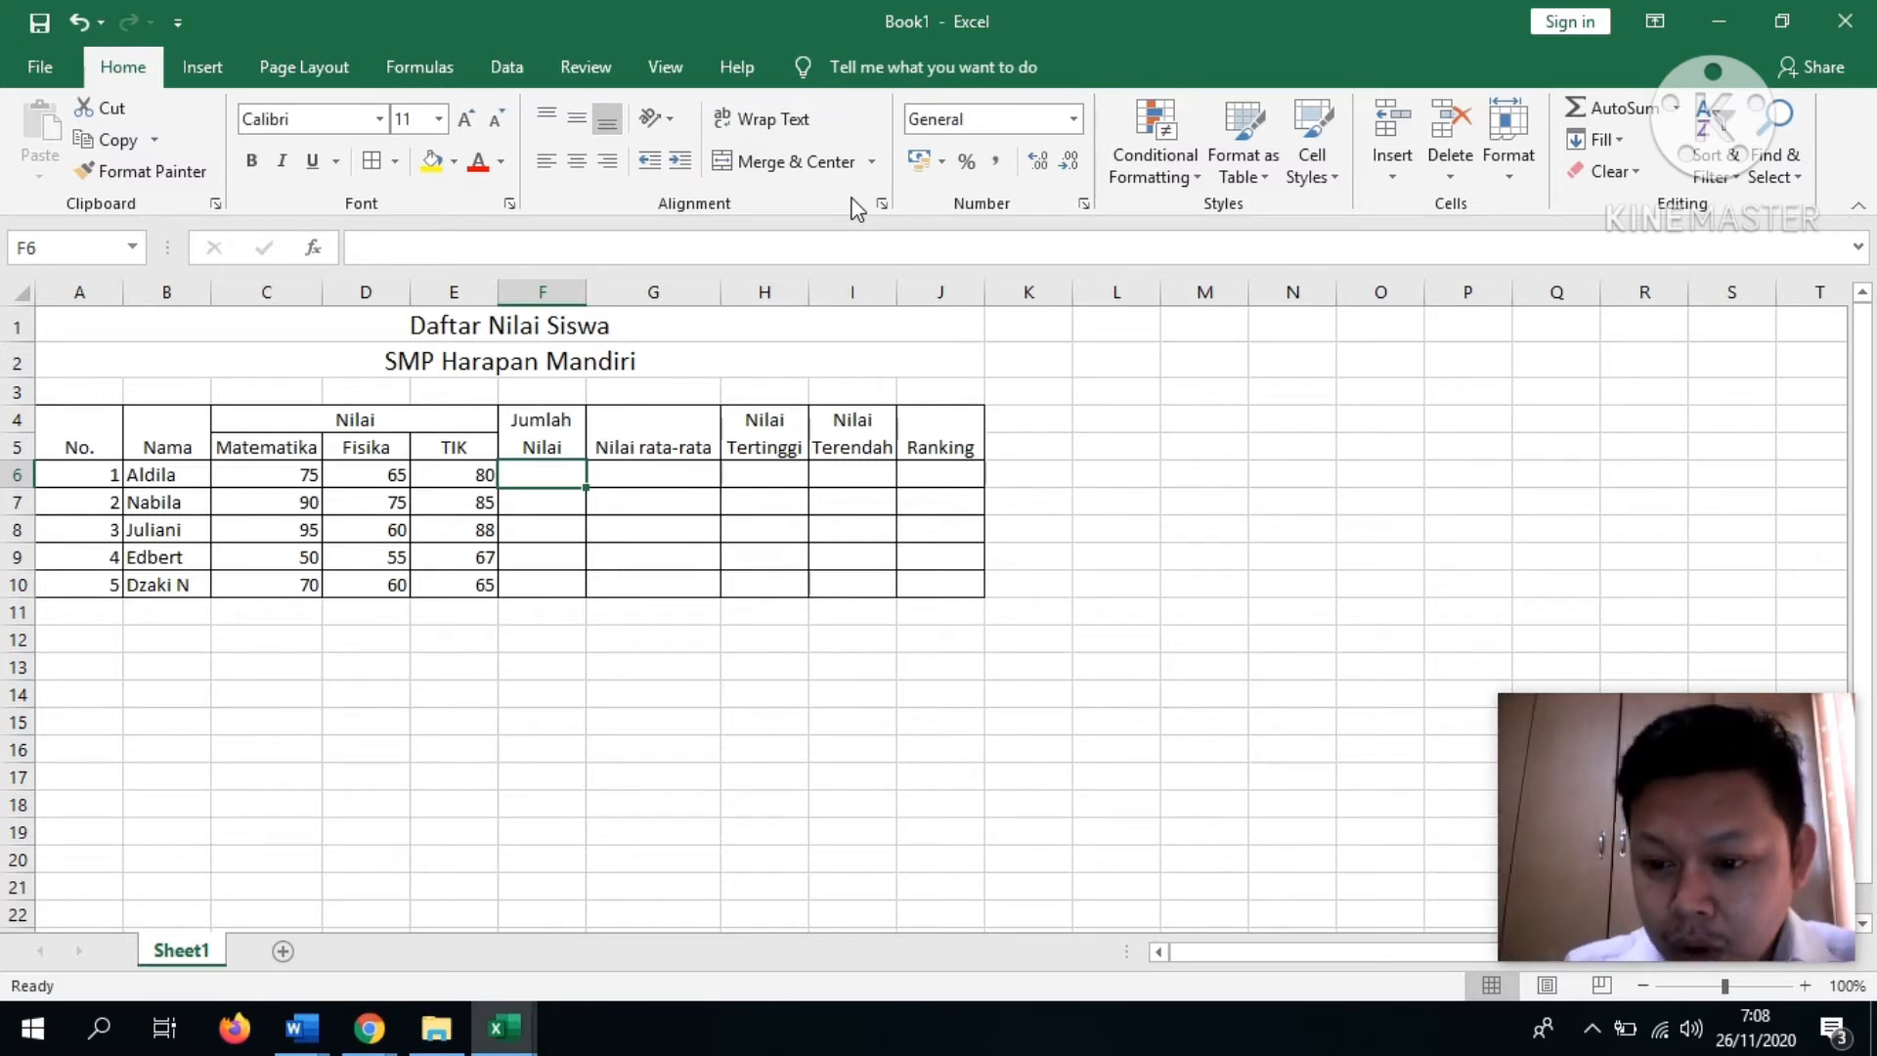
text(=su)
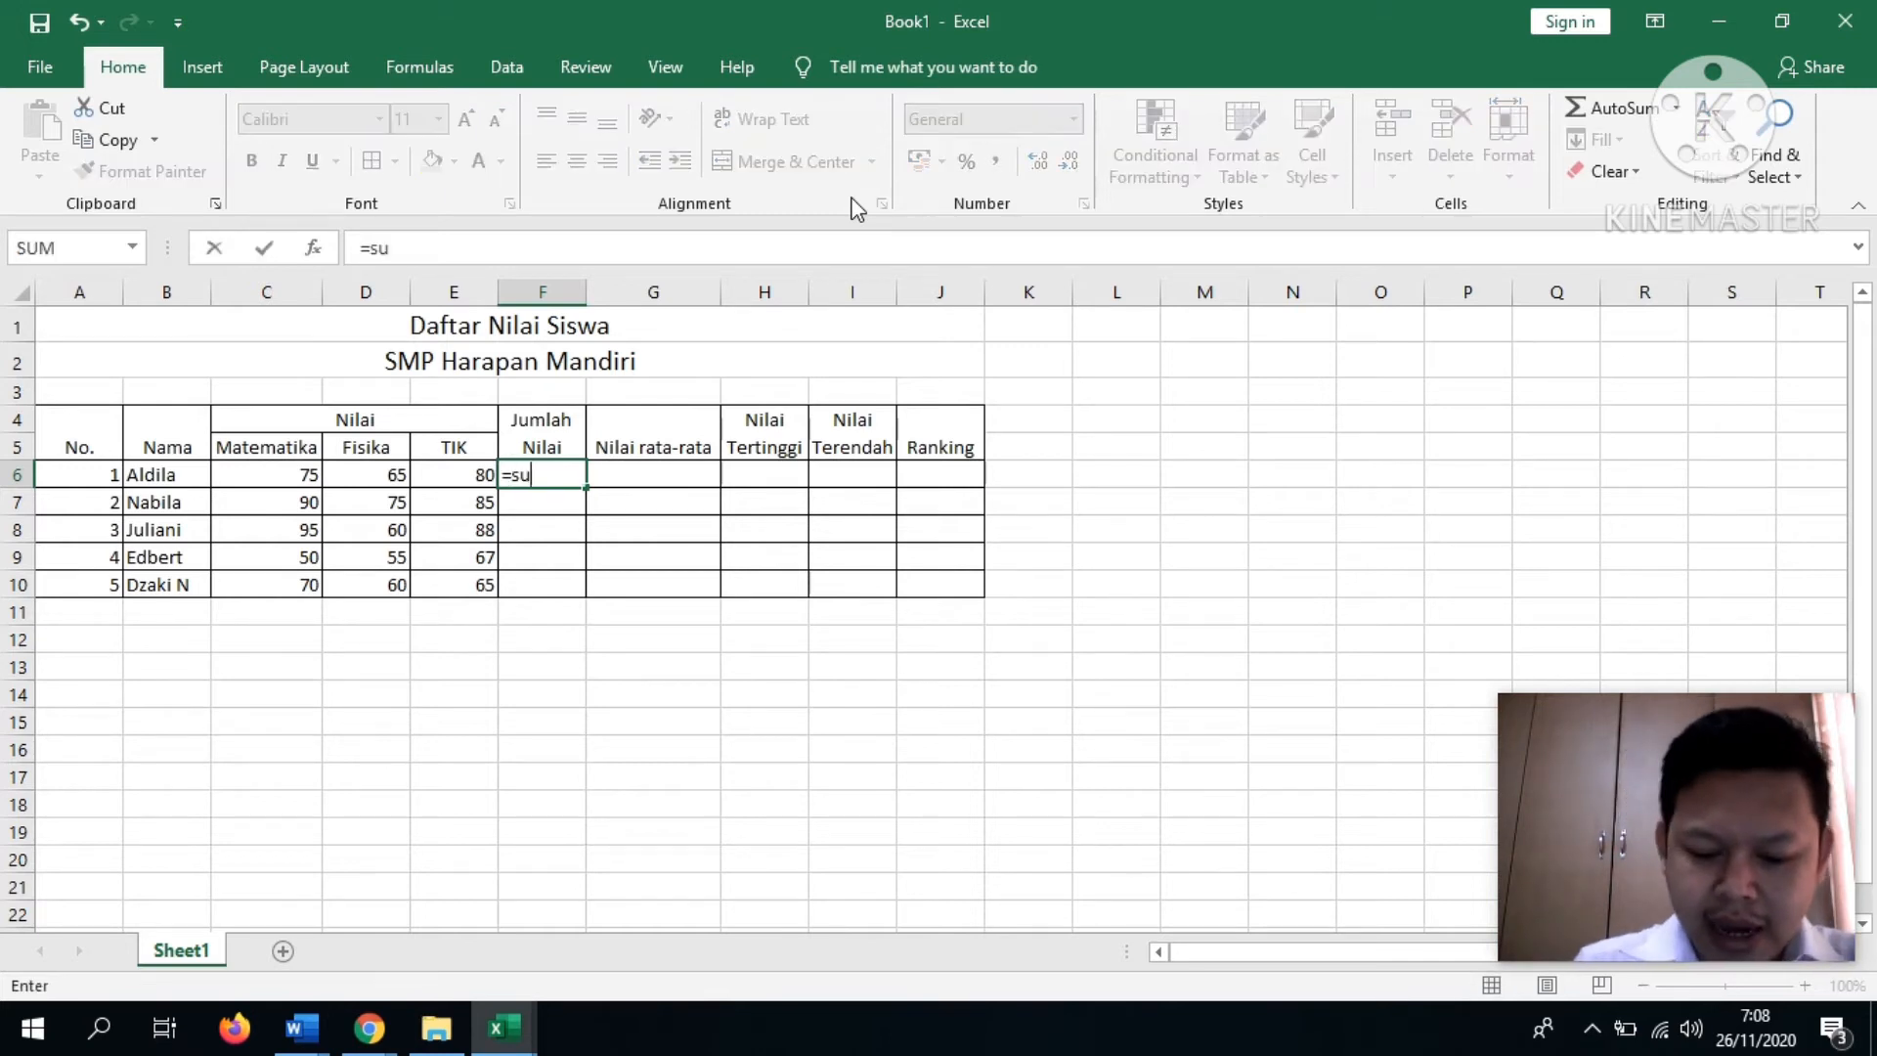
text(m()
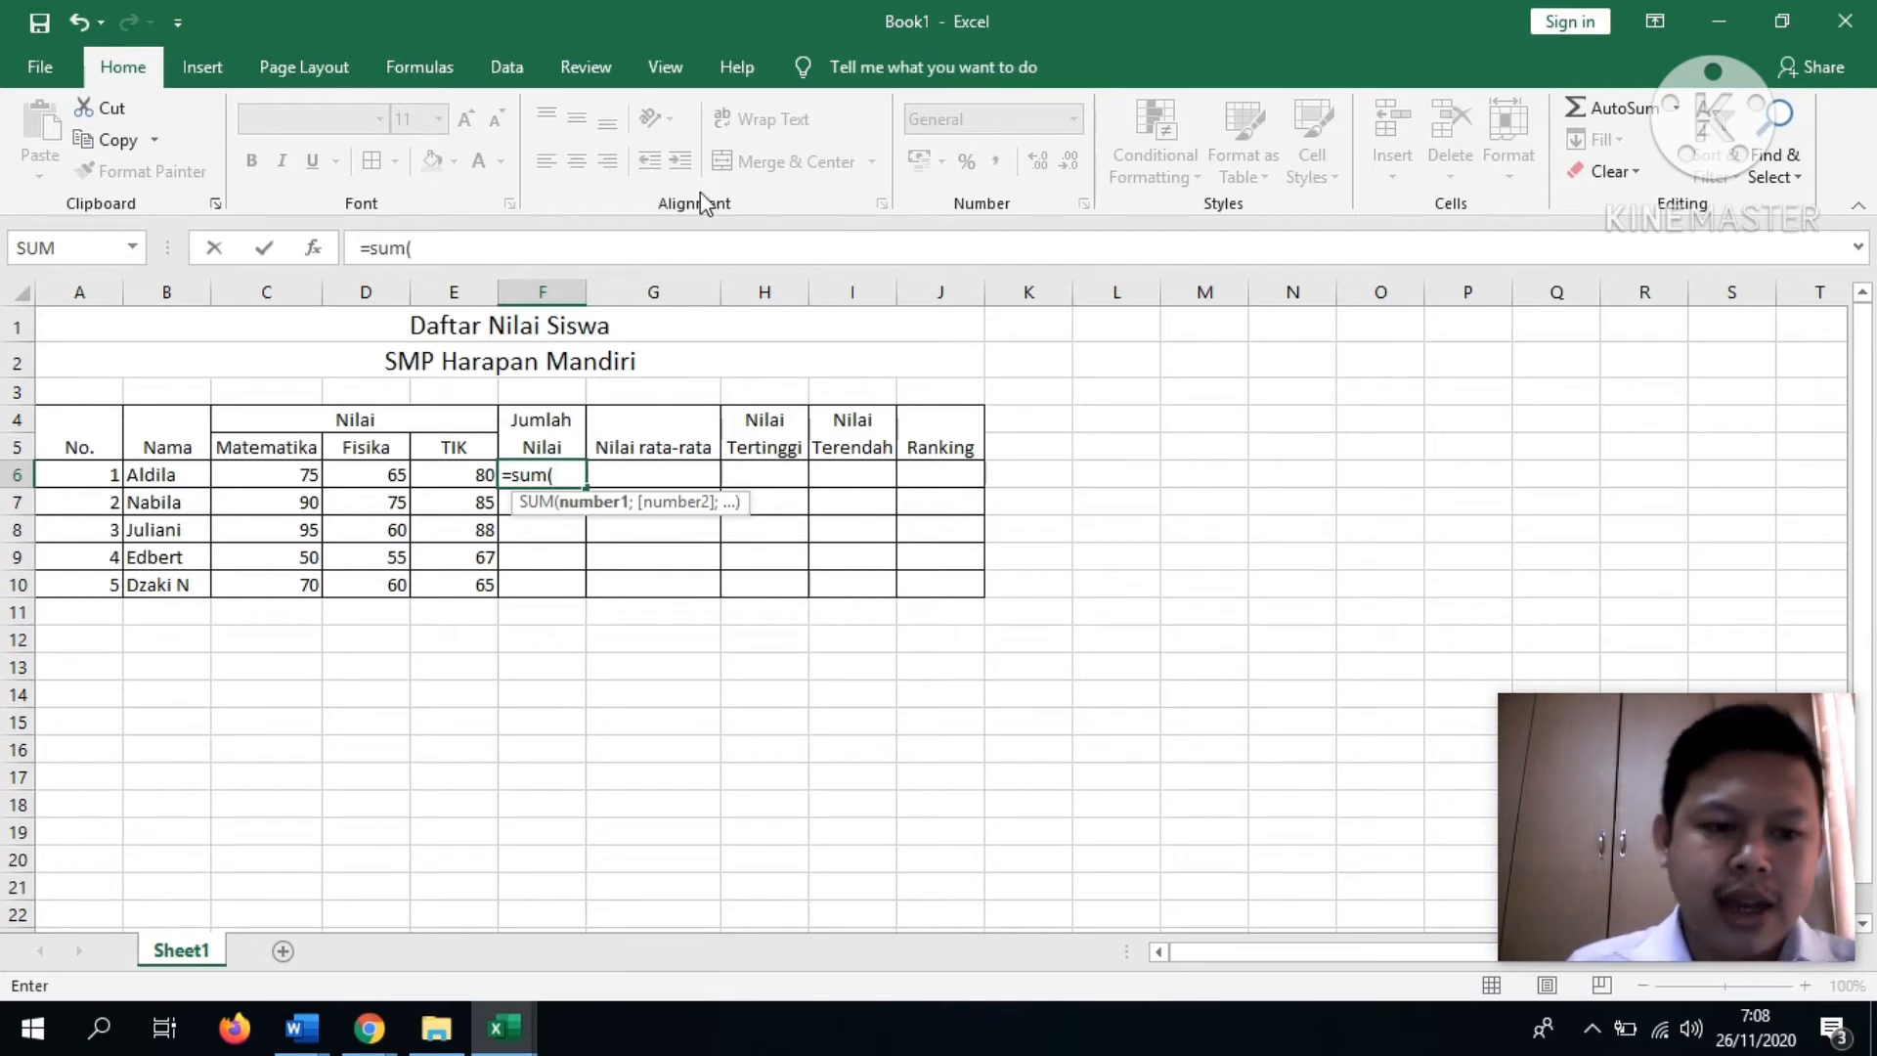
click(303, 475)
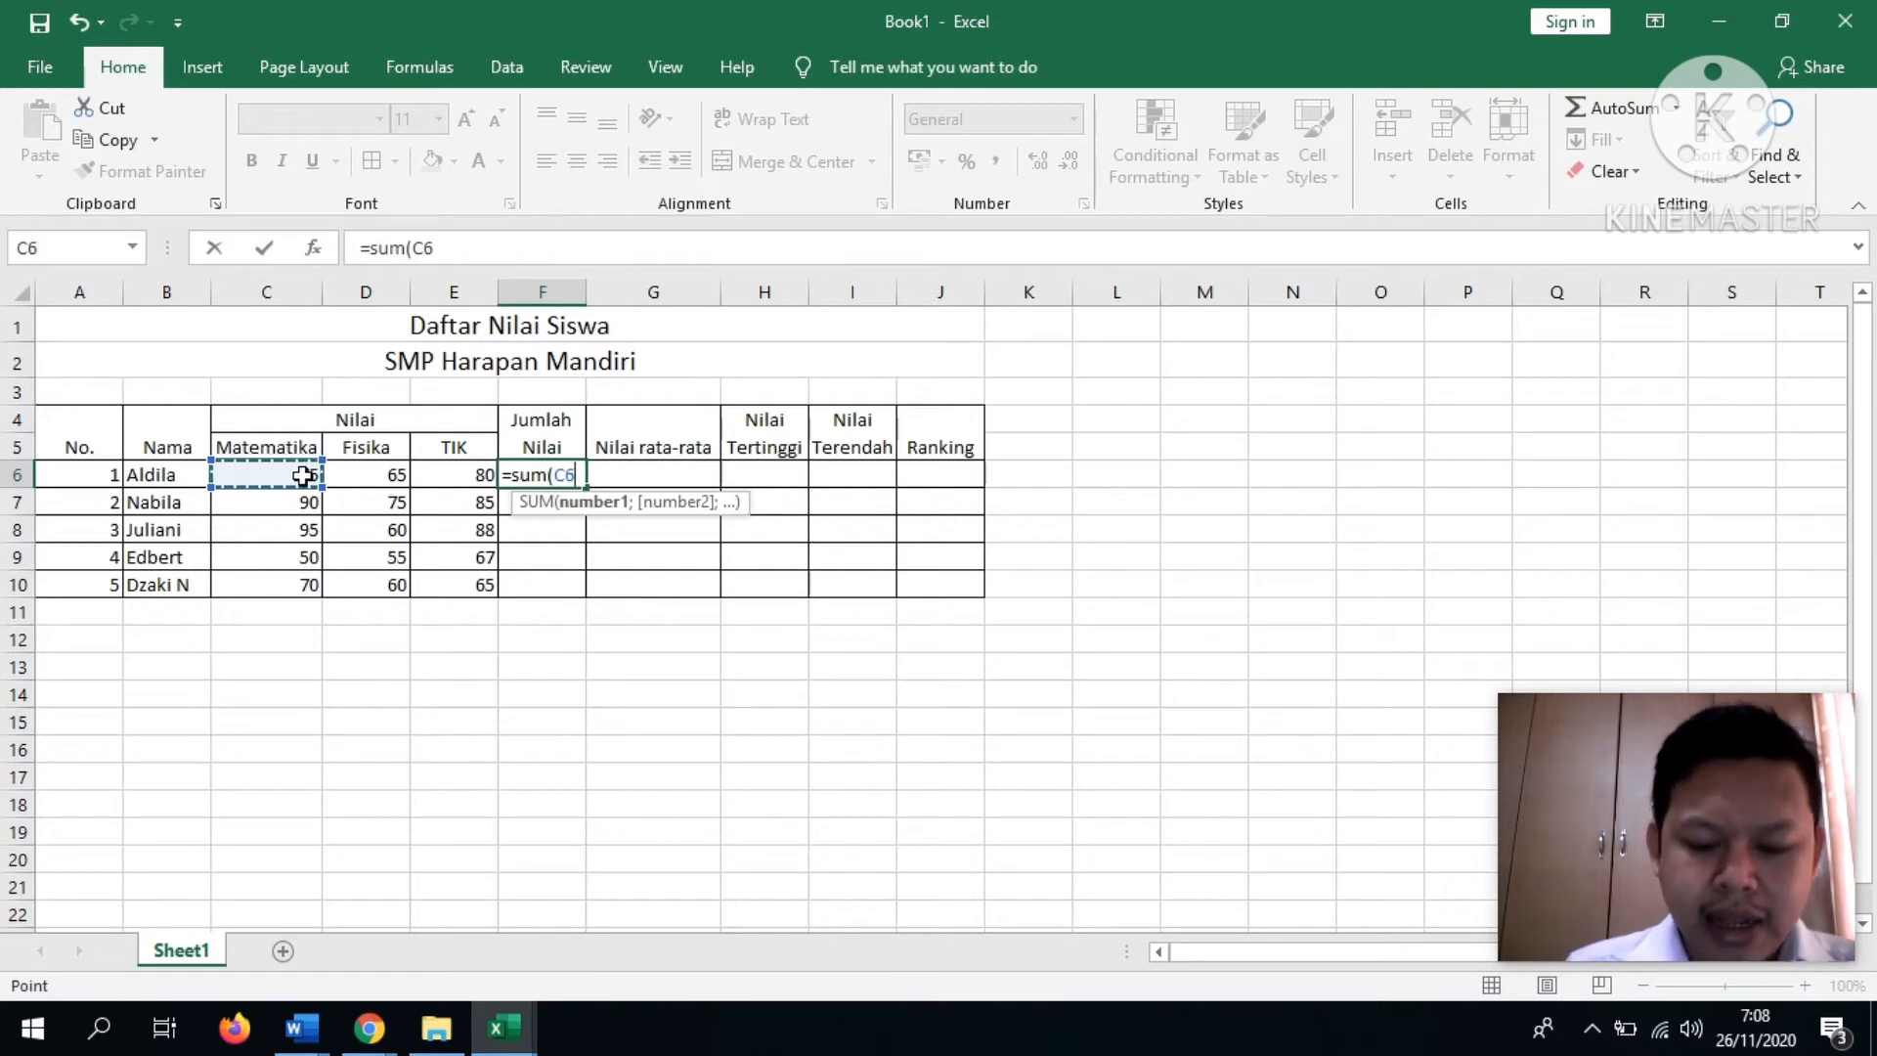
key(F8)
click(442, 473)
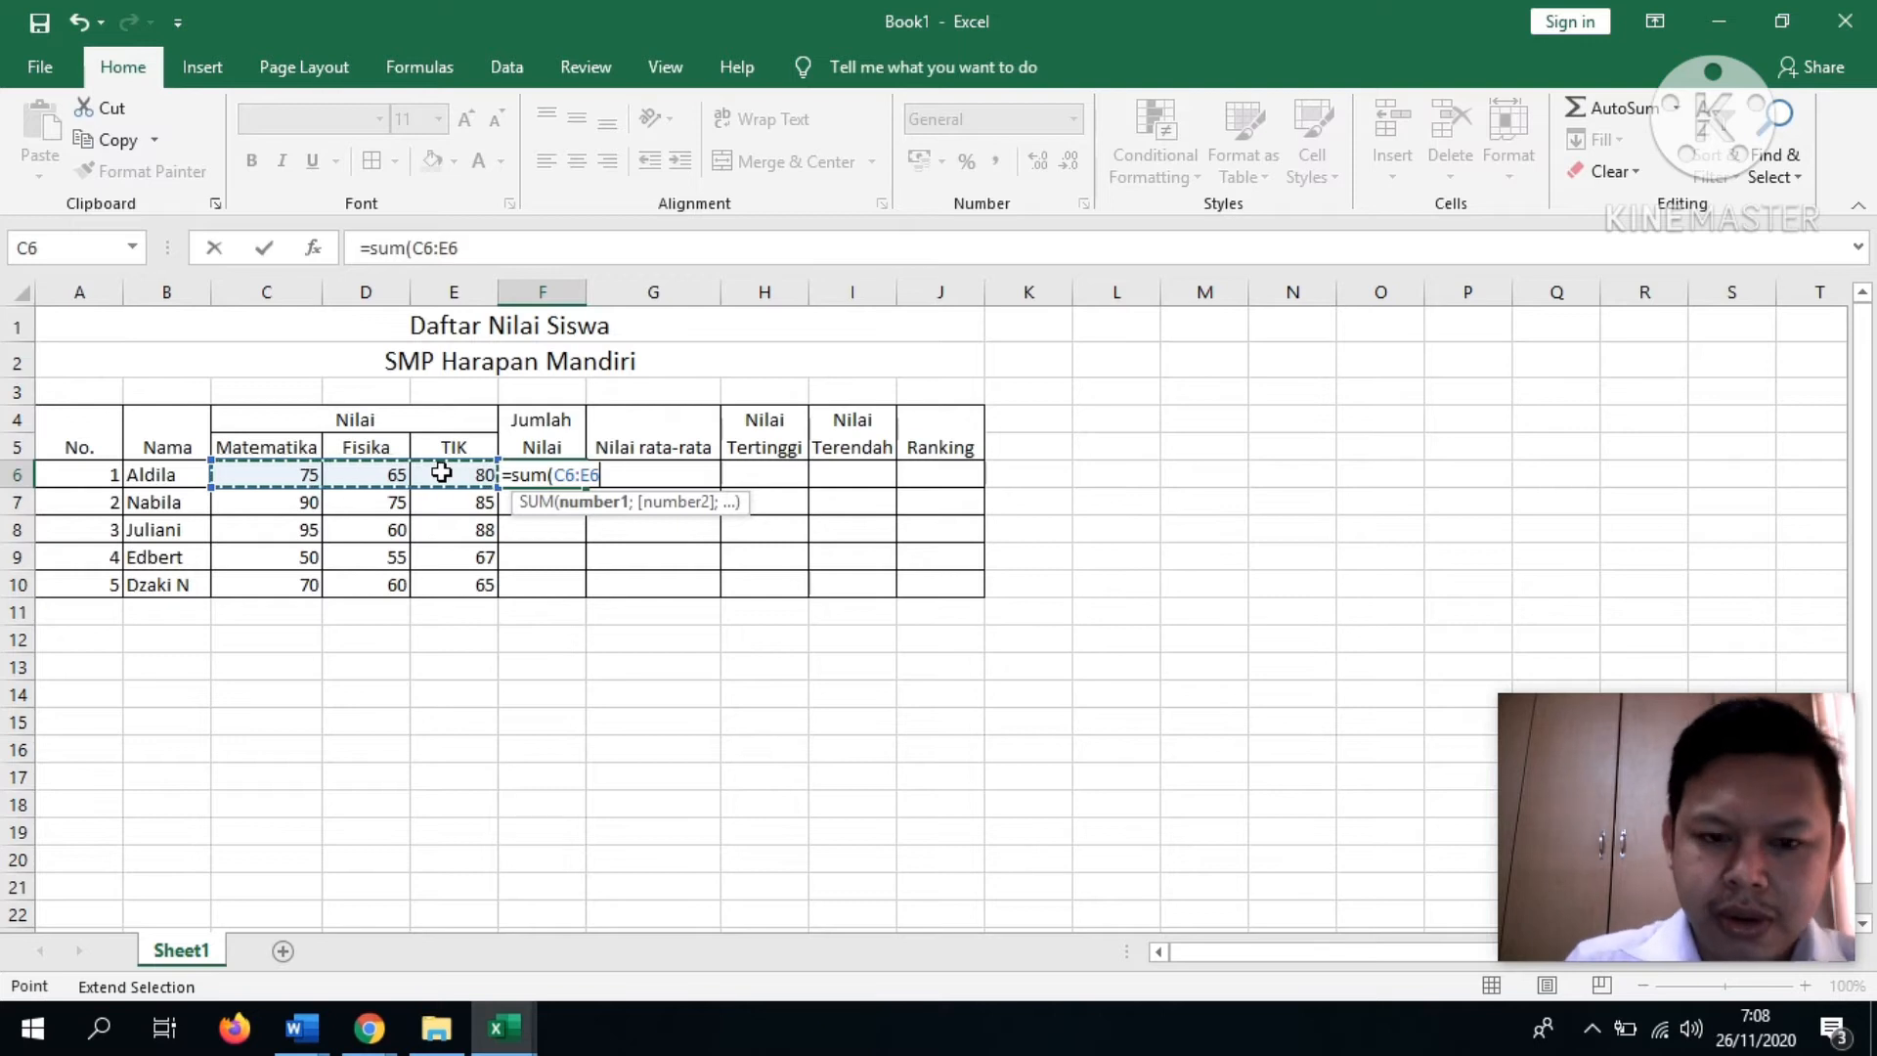
text())
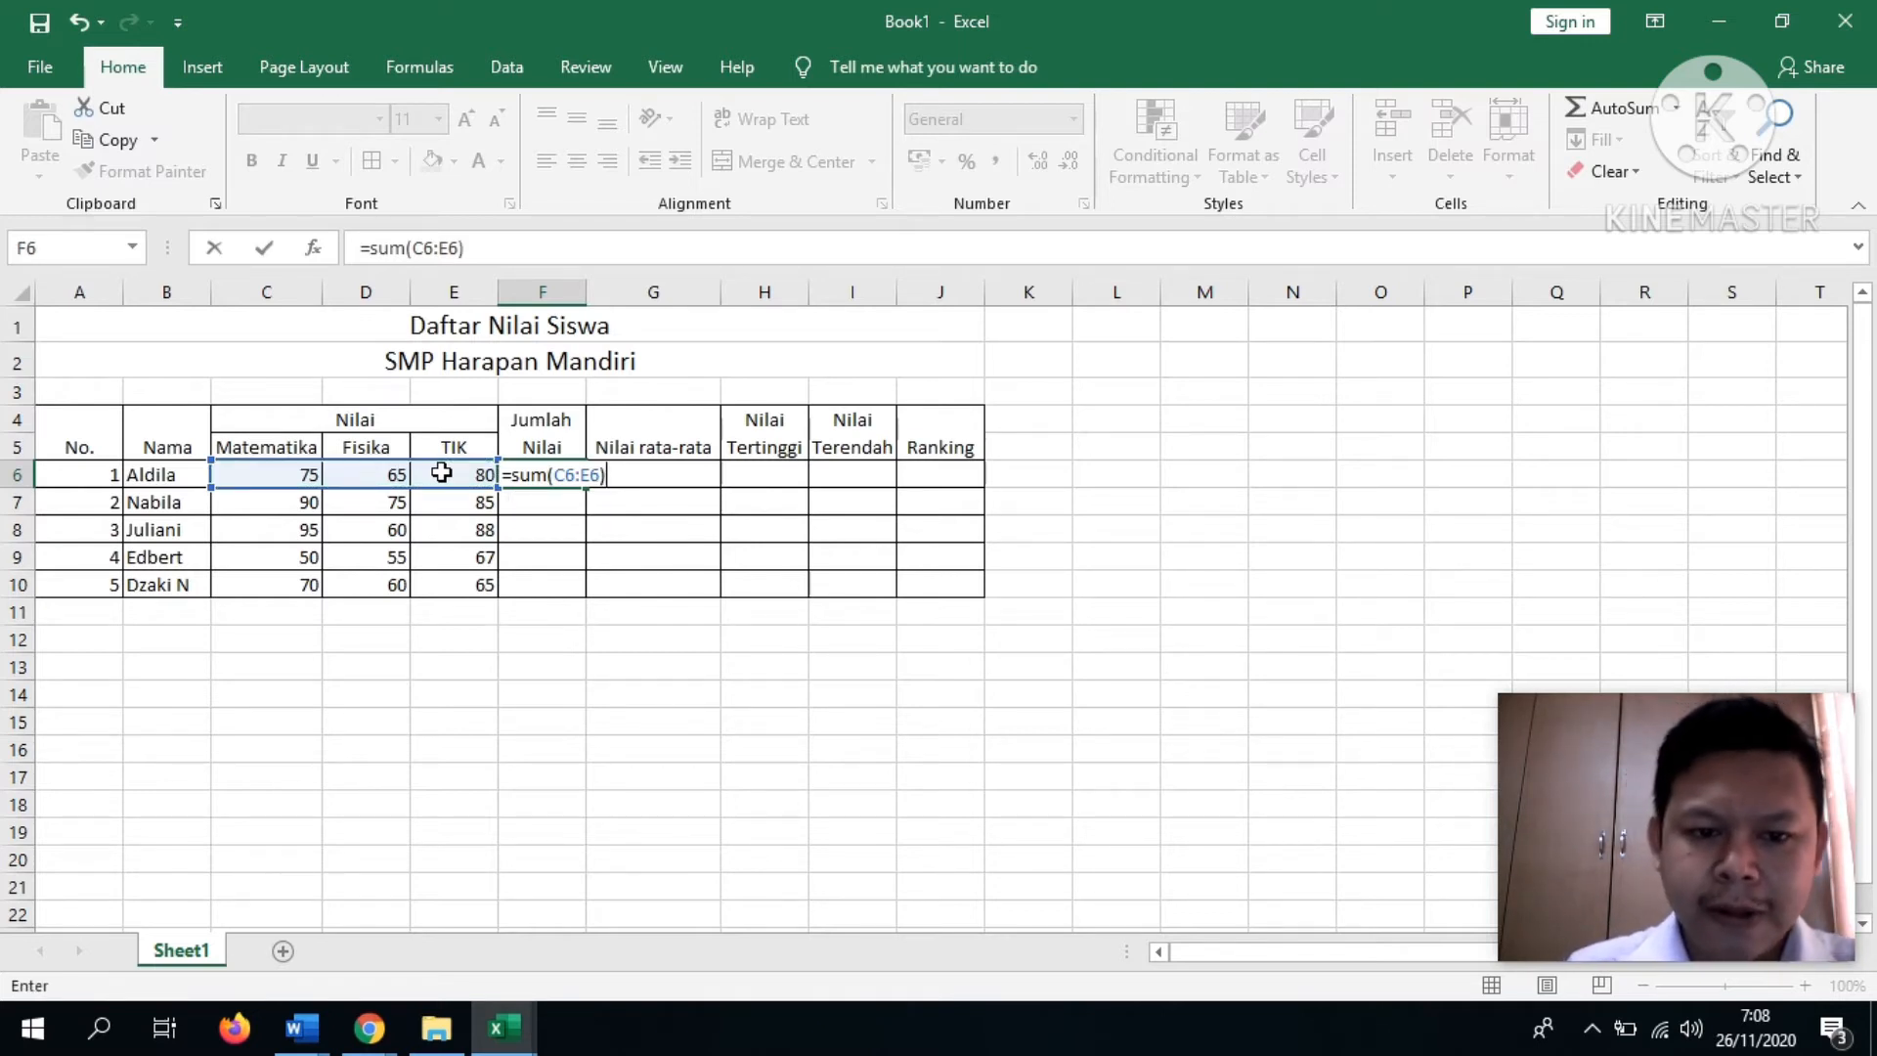
key(ctrl+Return)
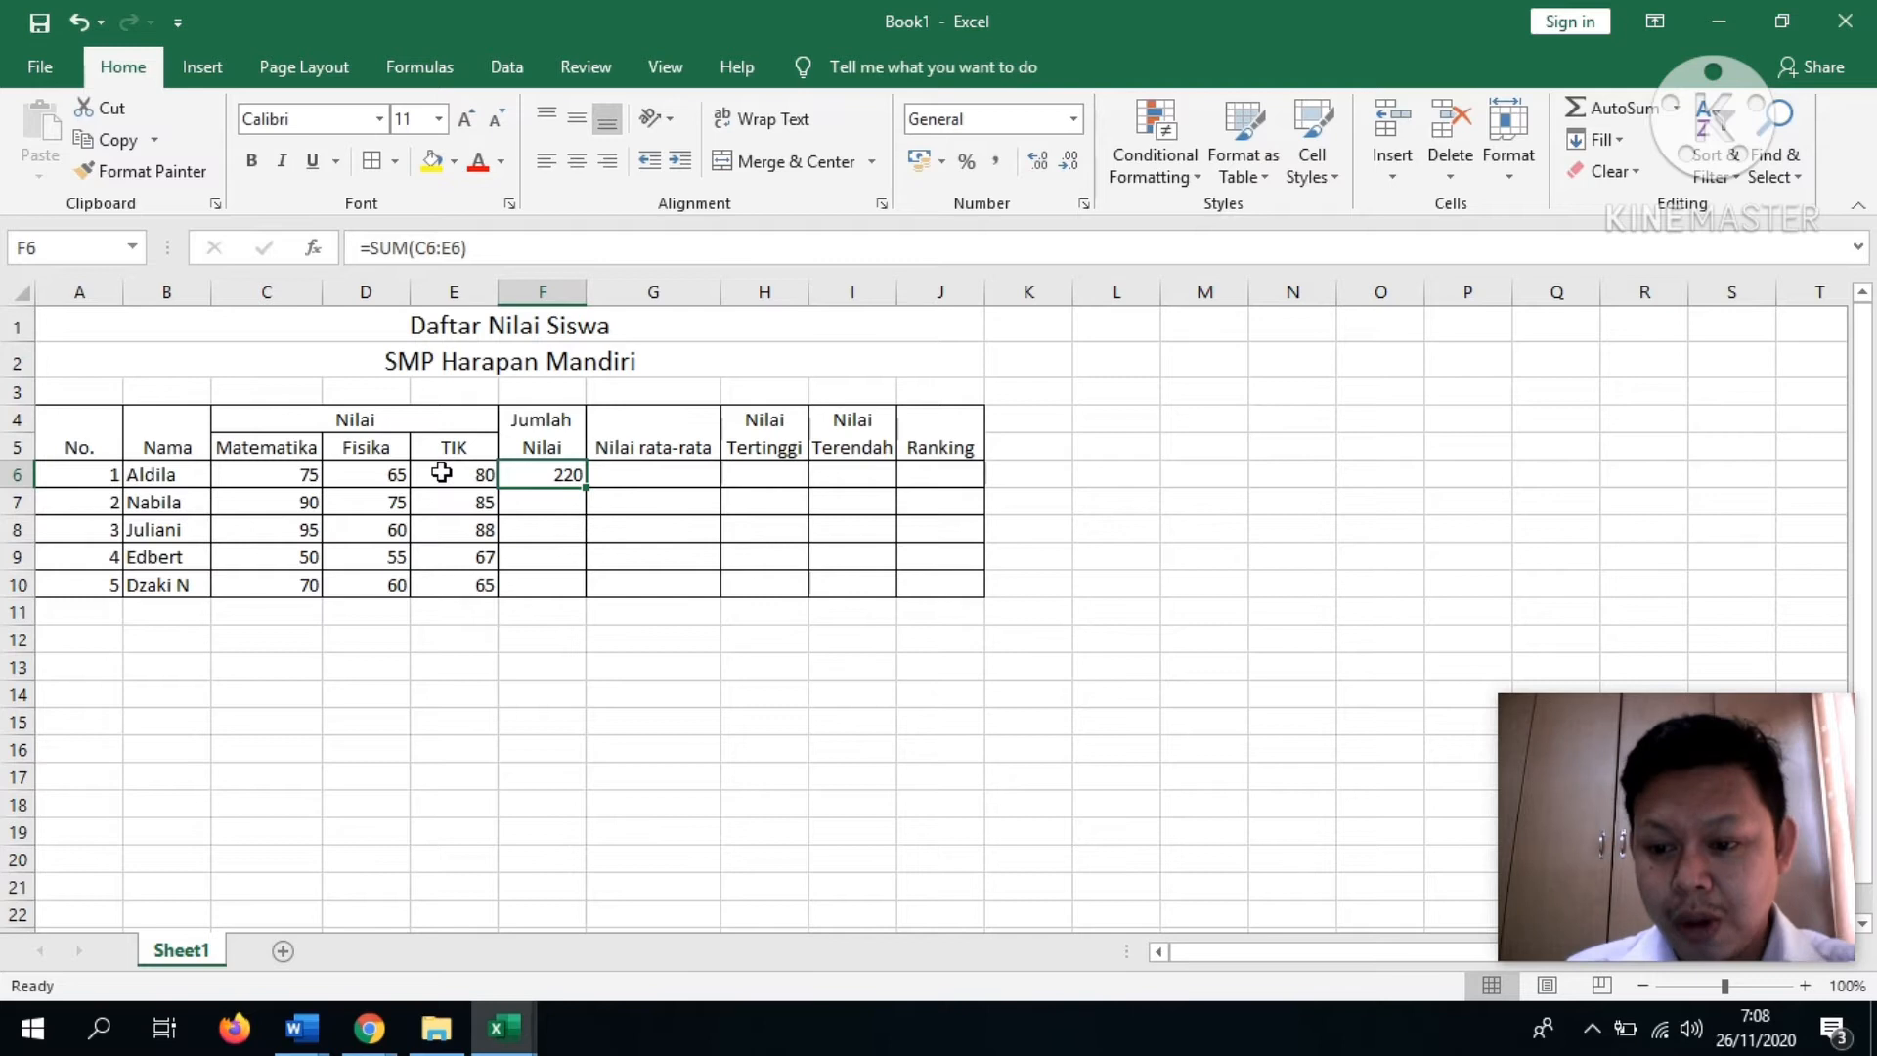
- Fill the Jumlah Nilai formula from F6 down to F10 and check the copied formulas
click(519, 499)
click(548, 479)
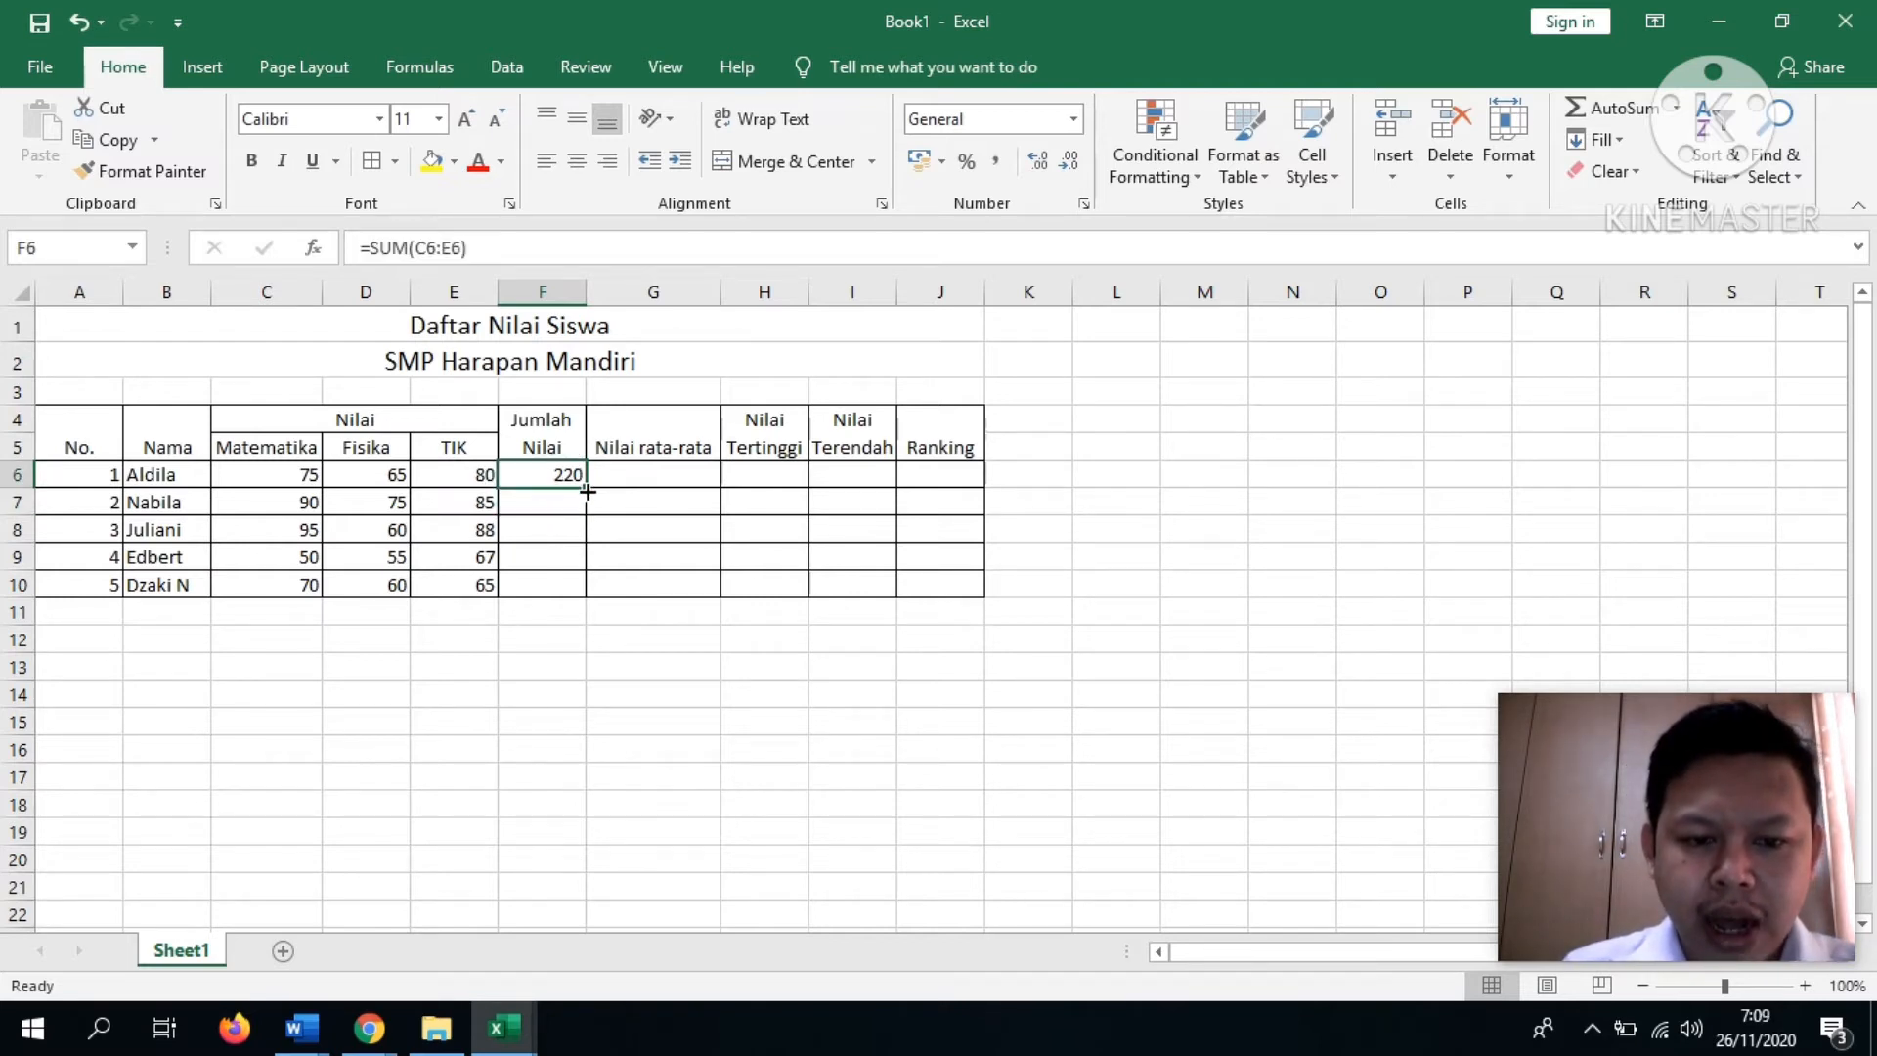
drag(586, 492, 584, 597)
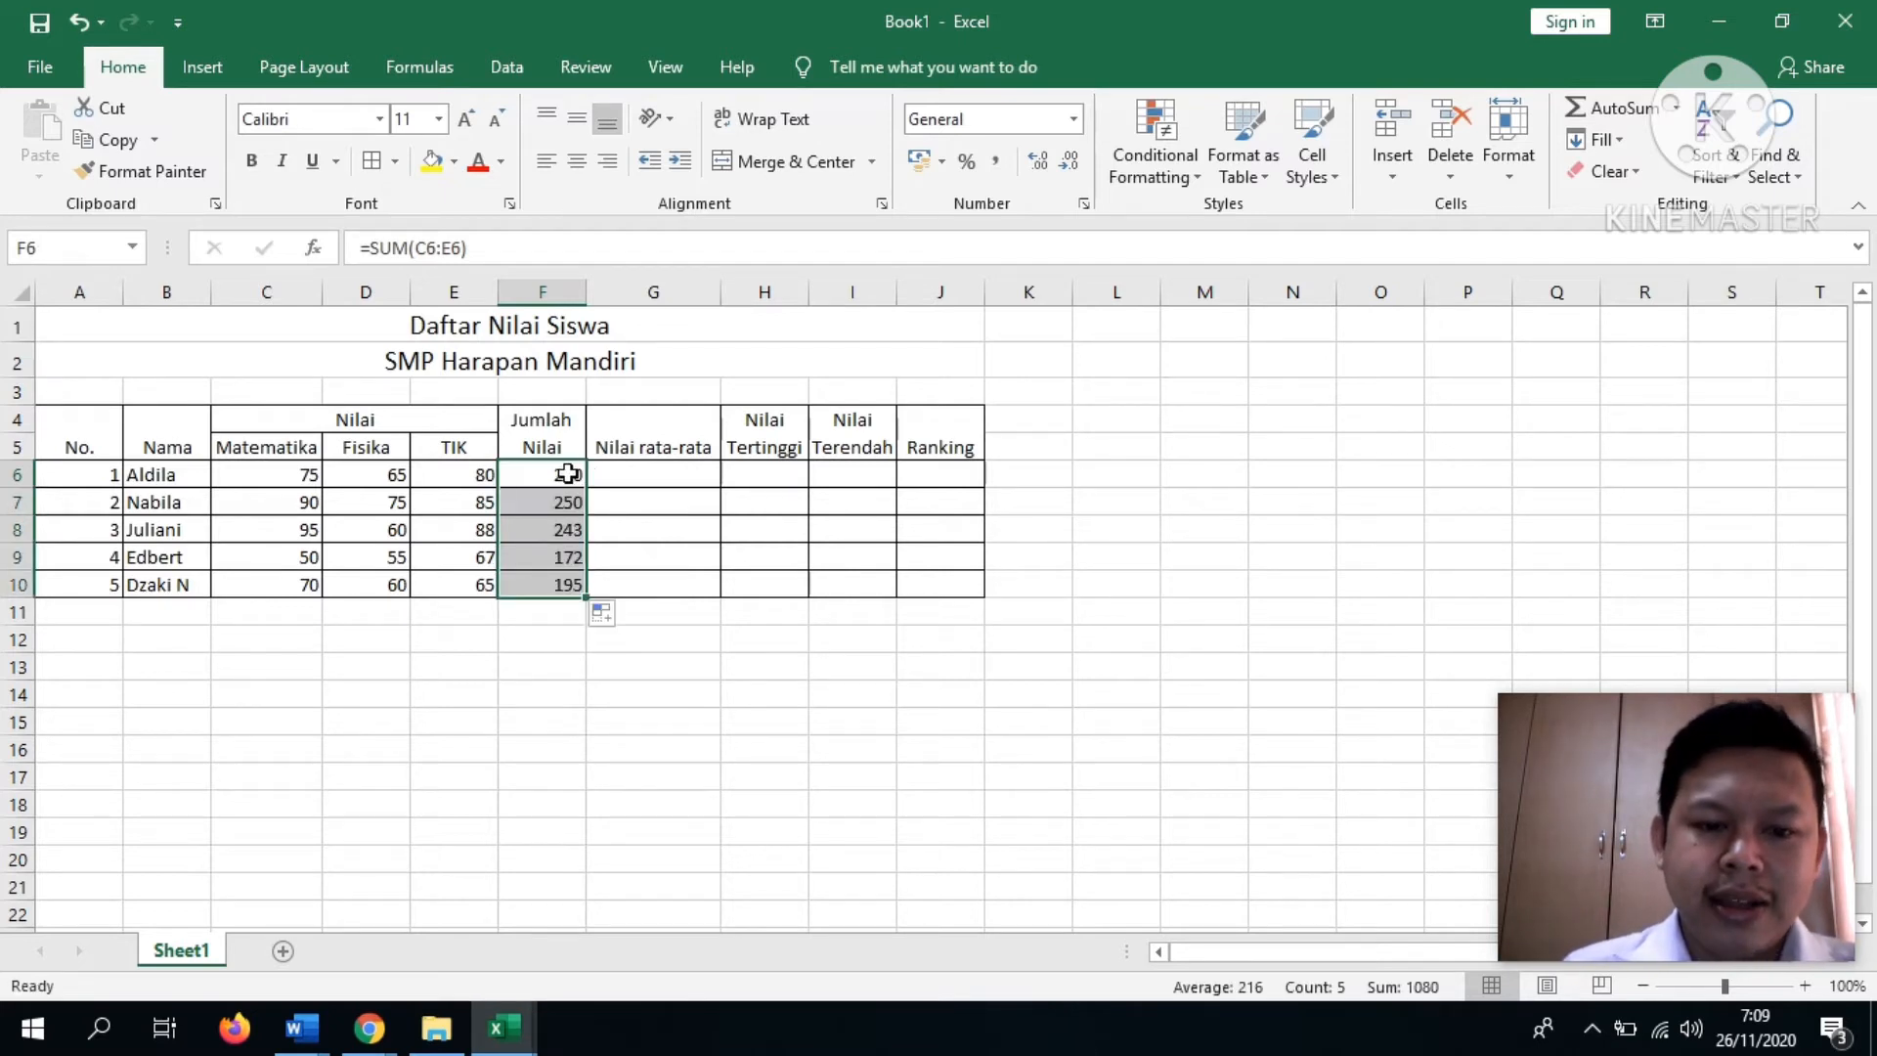
click(567, 502)
key(Down)
key(Down)
key(Down)
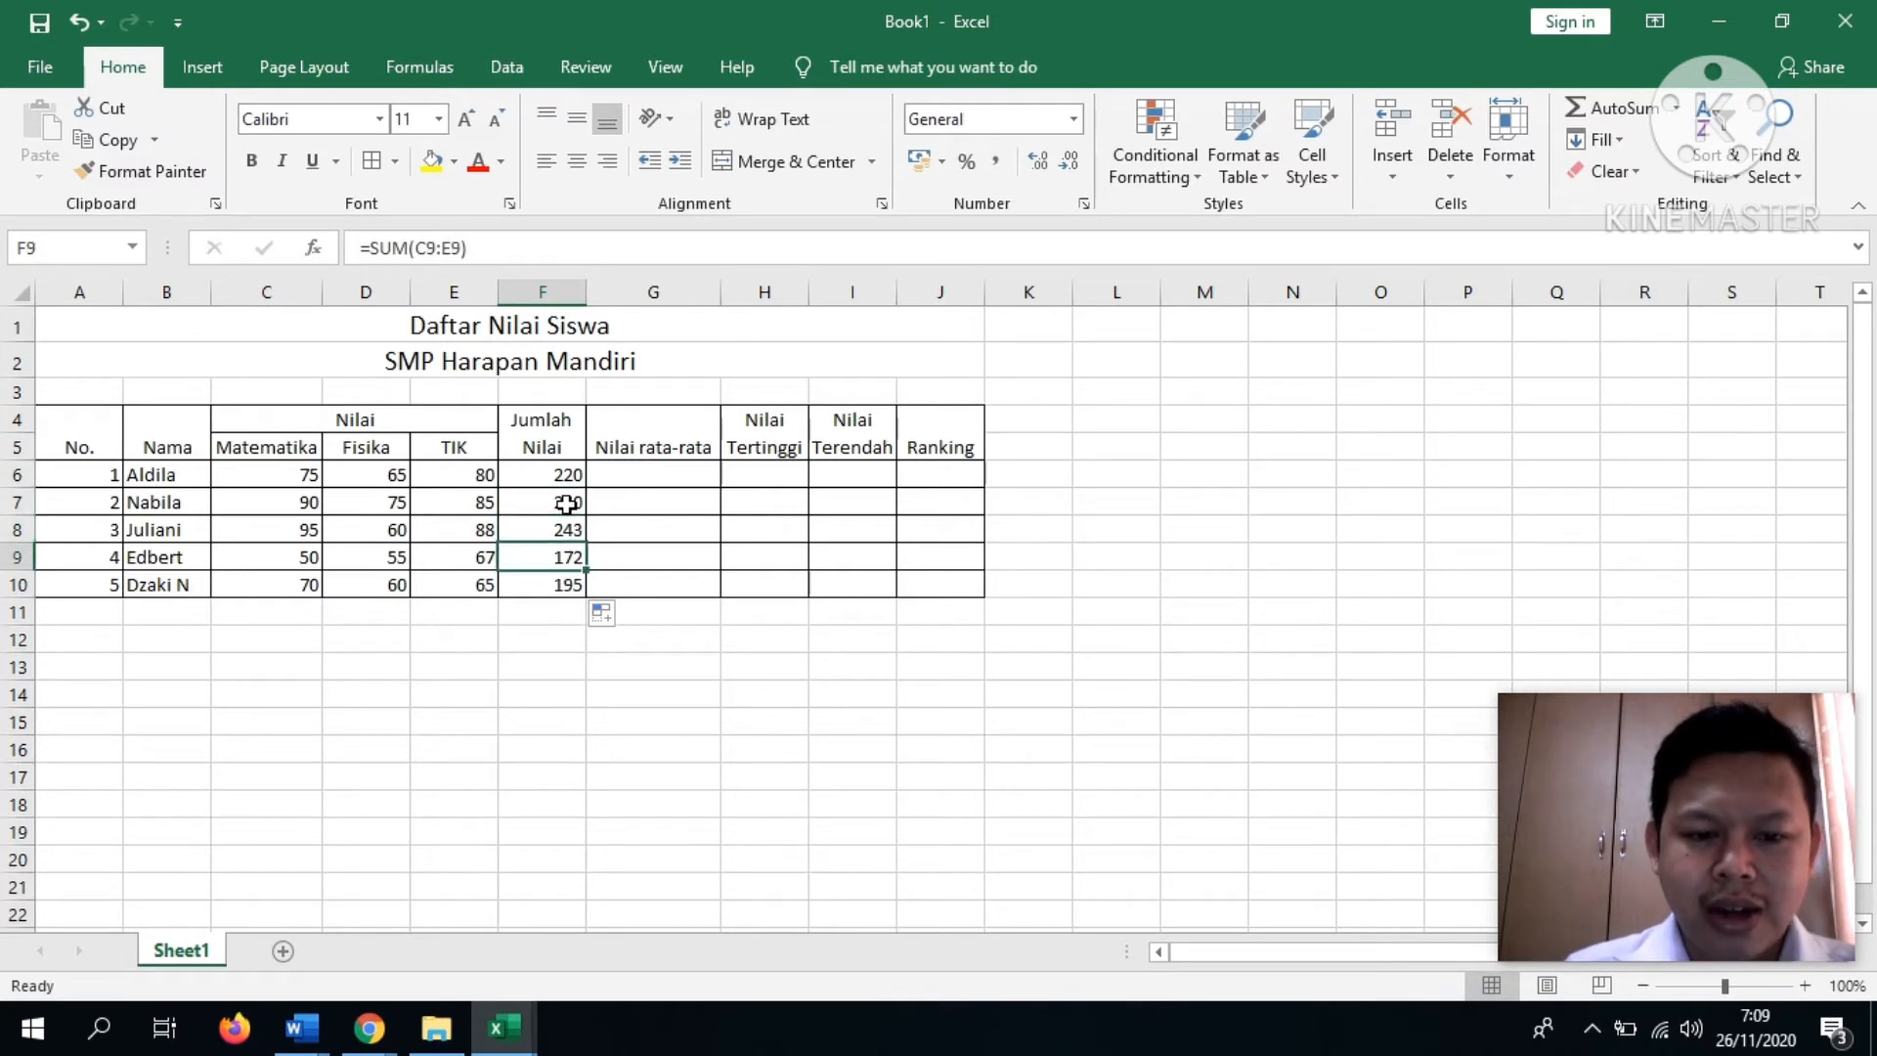
- Enter =AVERAGE(C6:E6) in G6 to calculate the first student's Nilai rata-rata
key(Right)
key(Up)
key(Up)
key(Up)
key(Up)
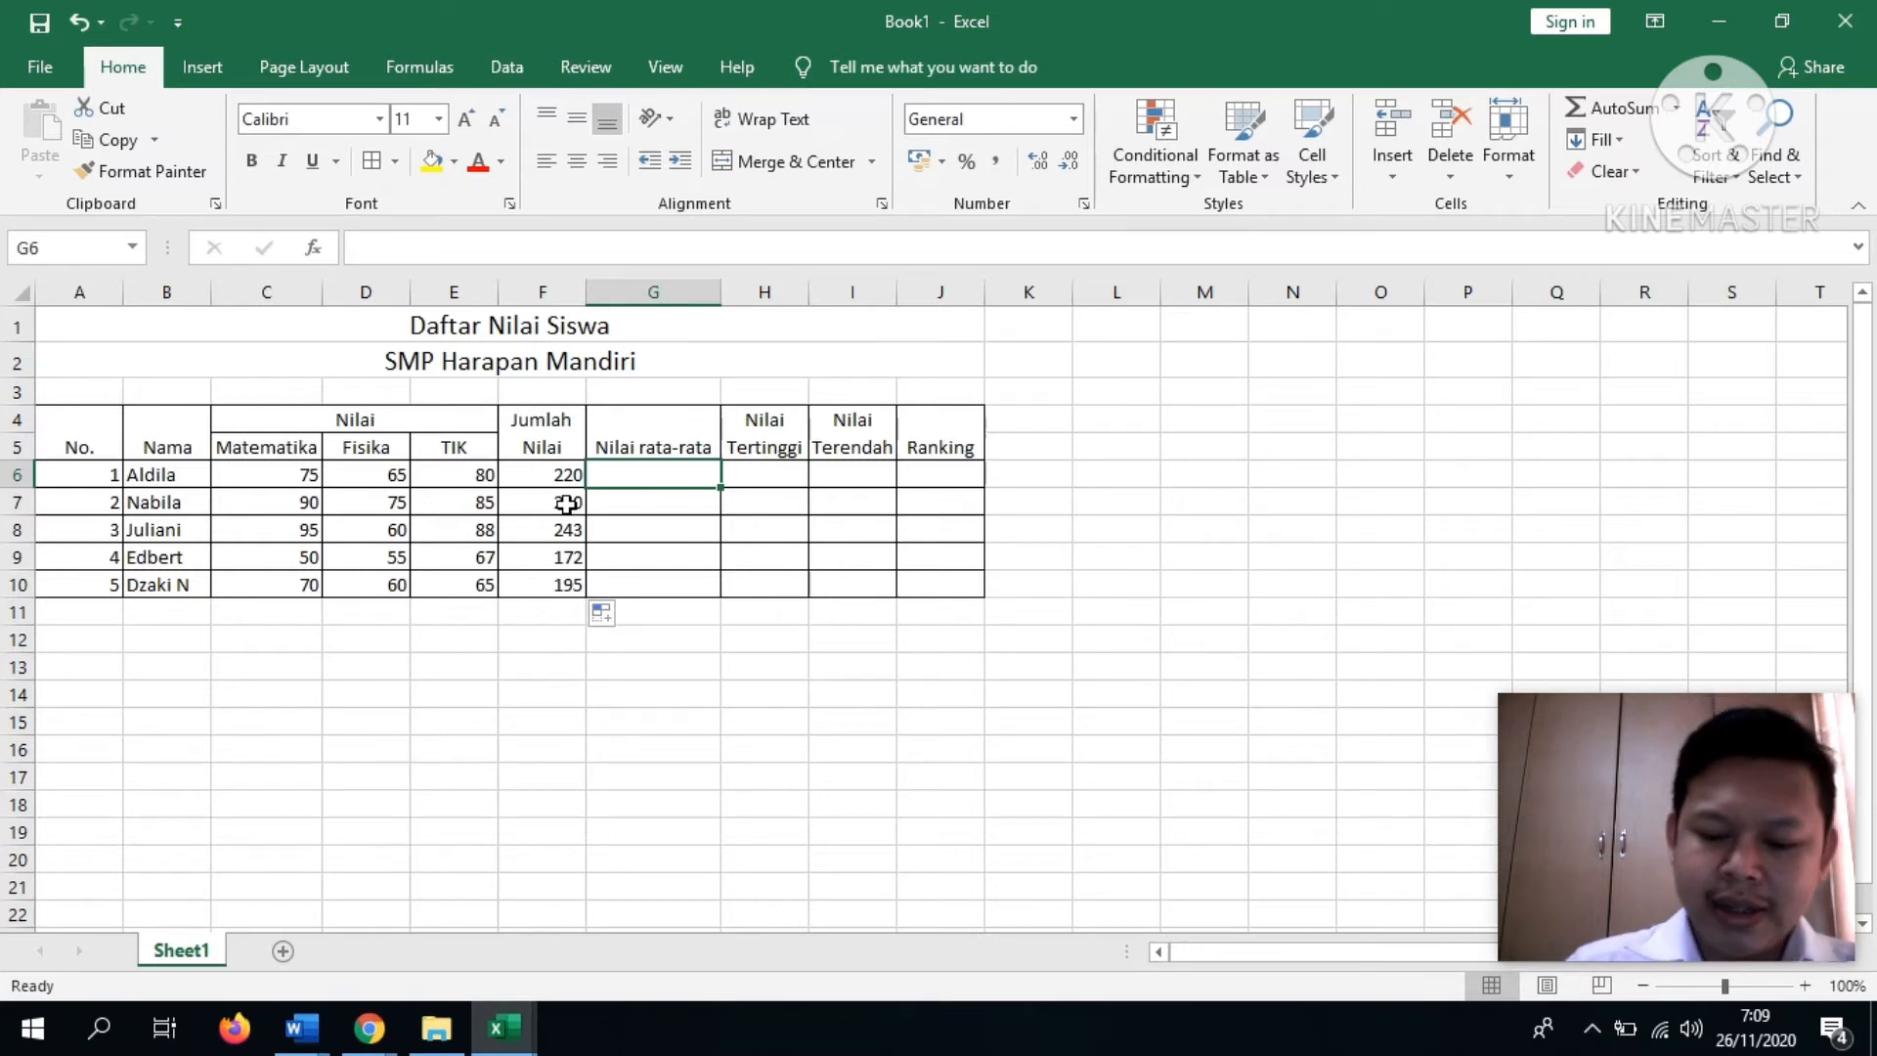
text(=average)
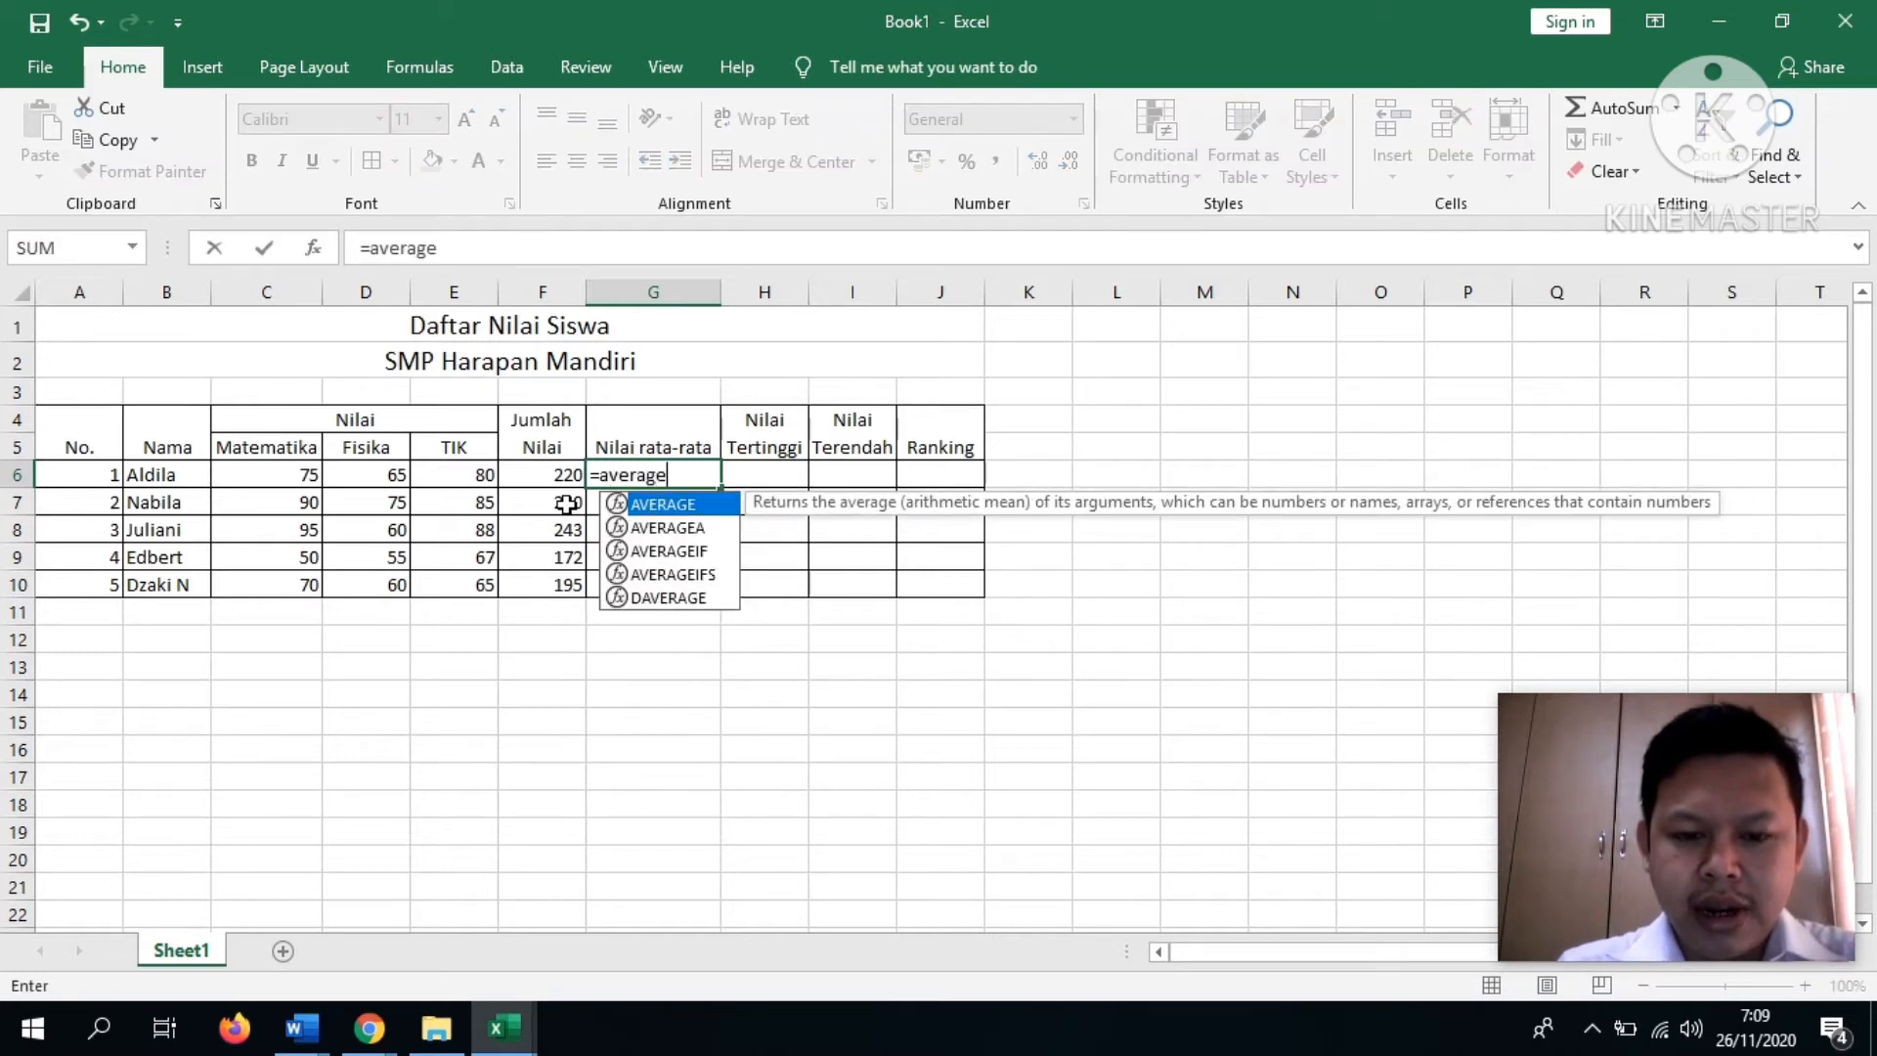
text(()
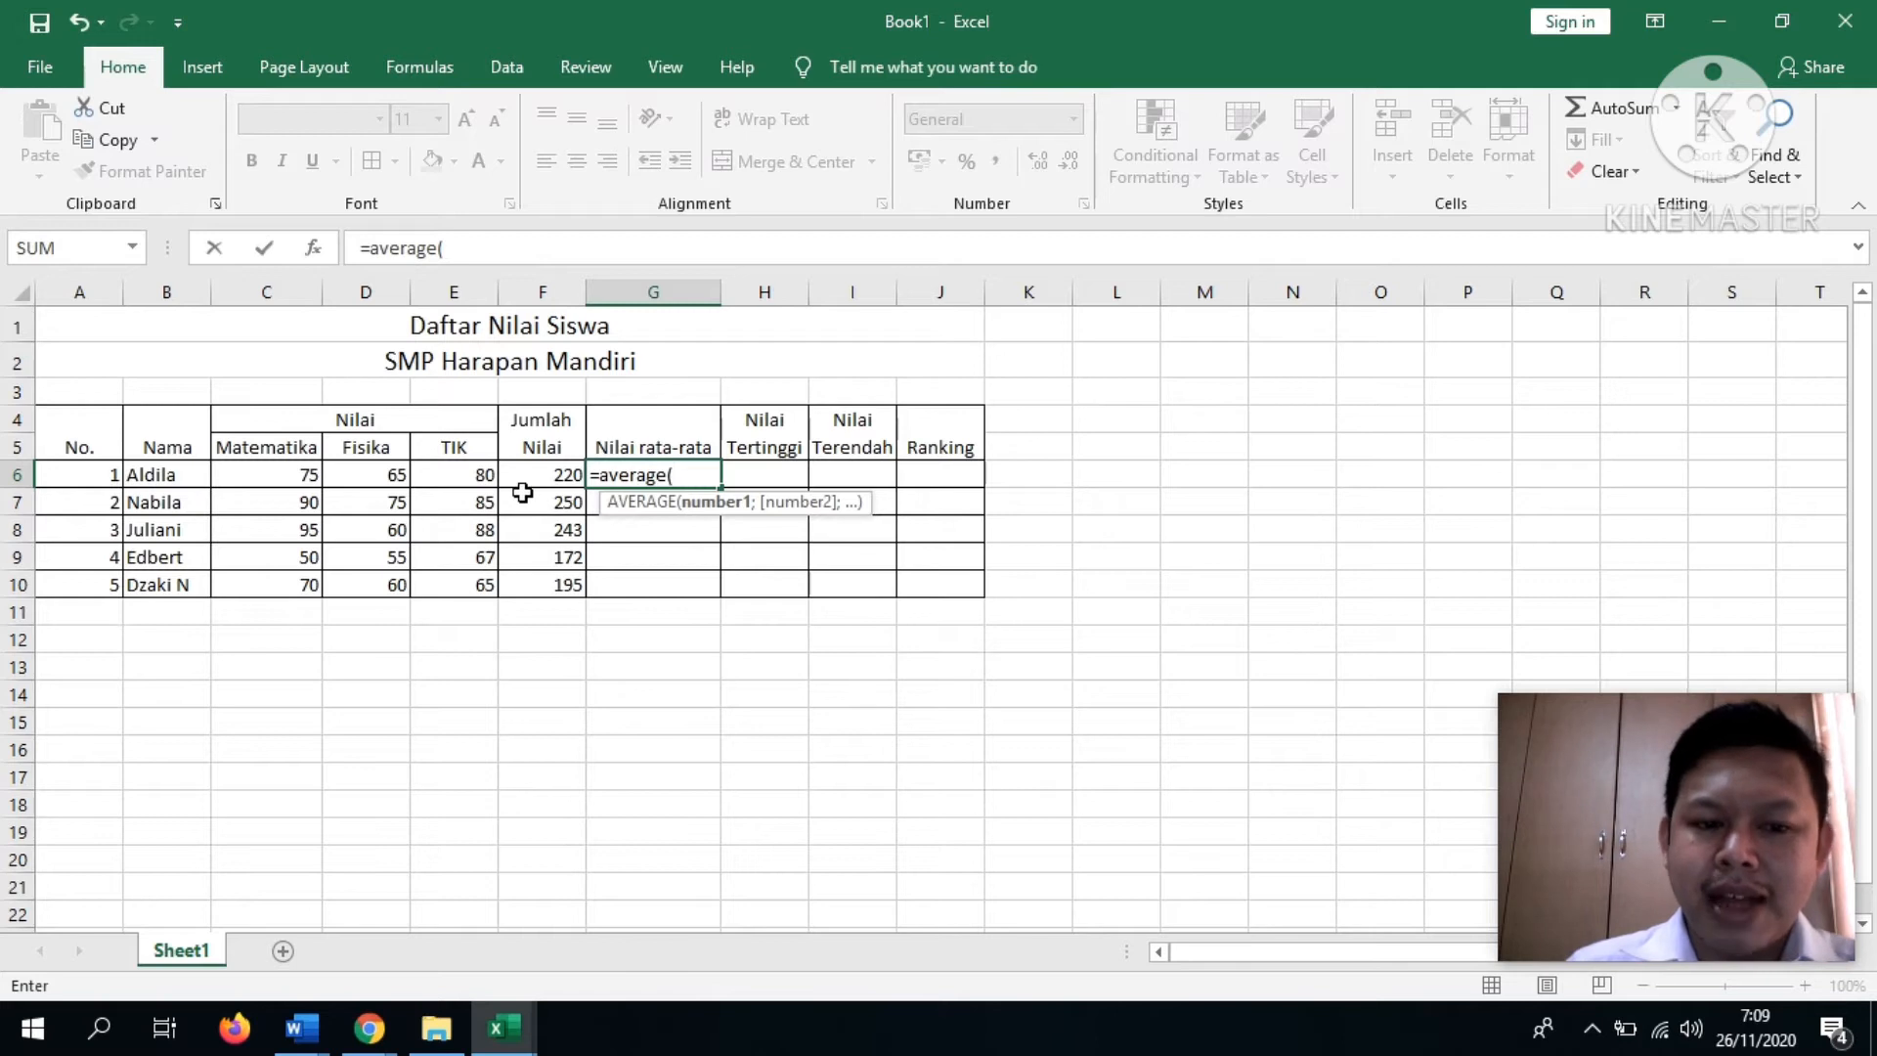
click(290, 478)
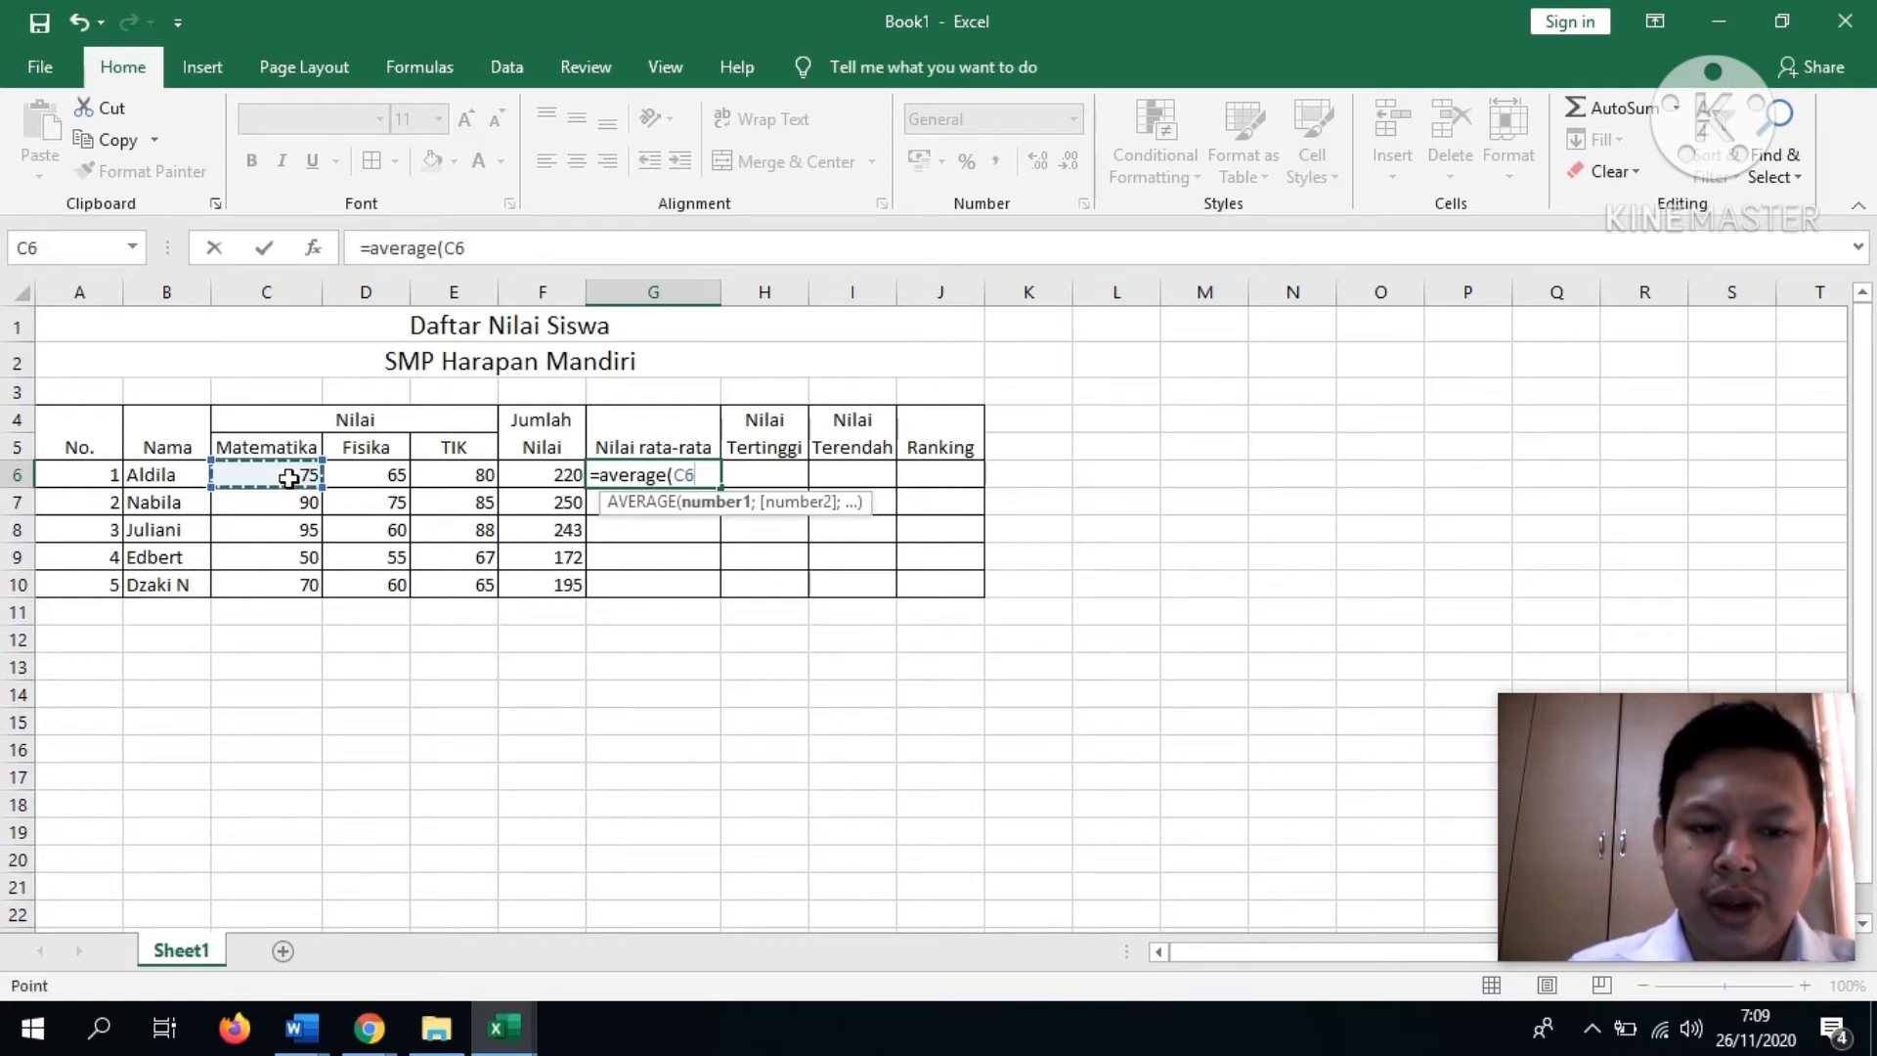
drag(290, 478, 447, 477)
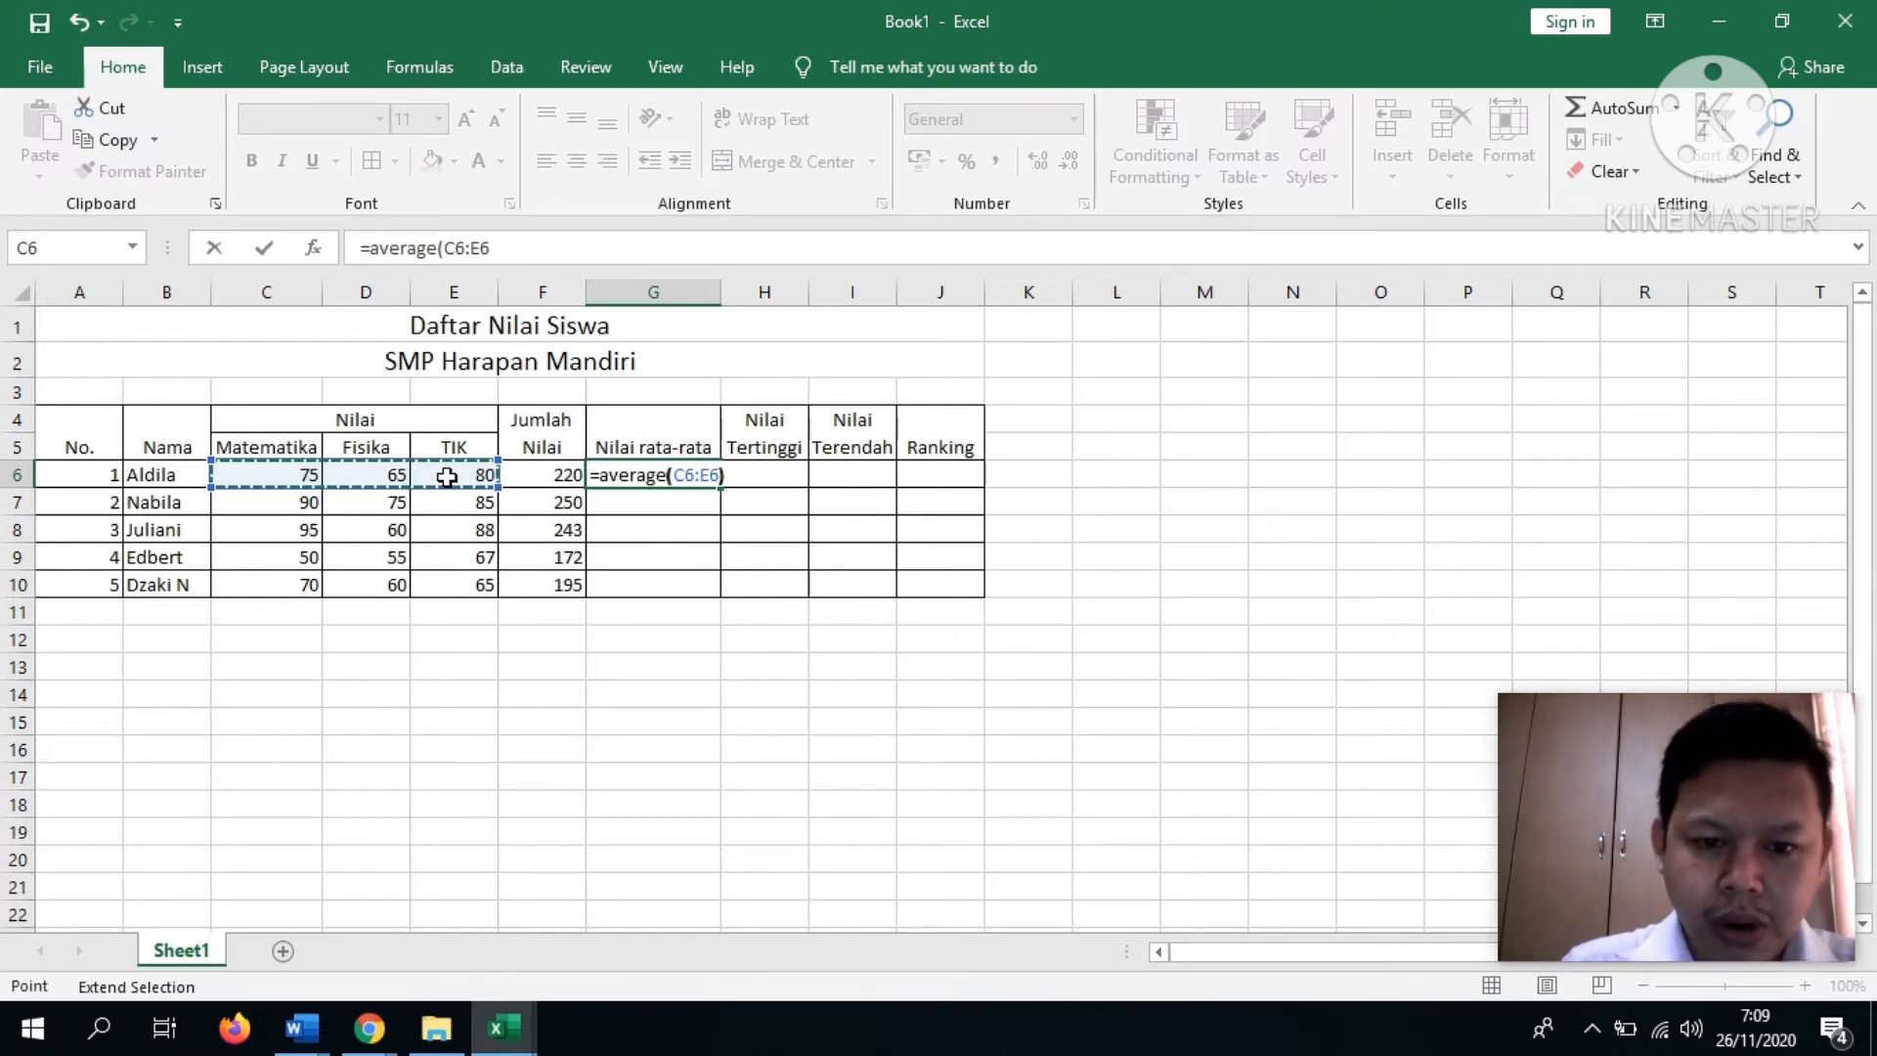
key(Return)
key(Up)
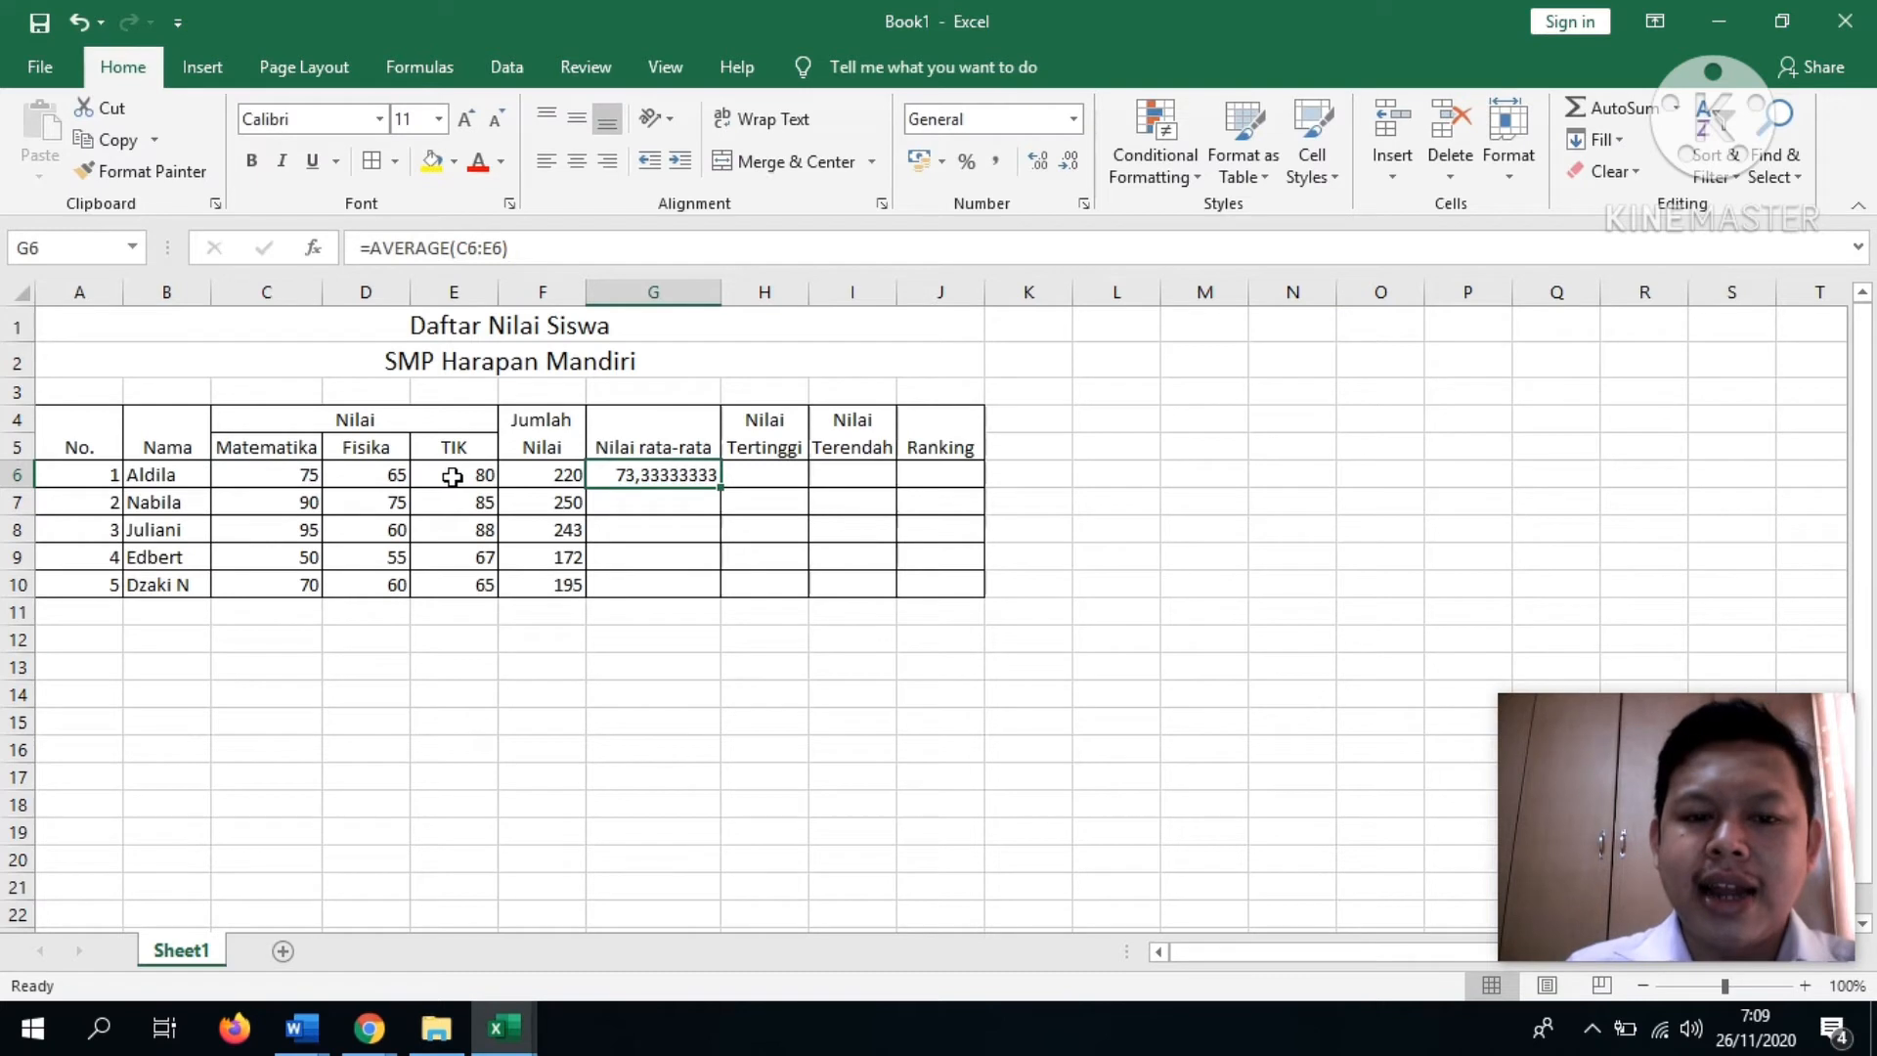
- Enter =AVERAGE(C7:E7) in G7 to calculate the second student's Nilai rata-rata
click(623, 505)
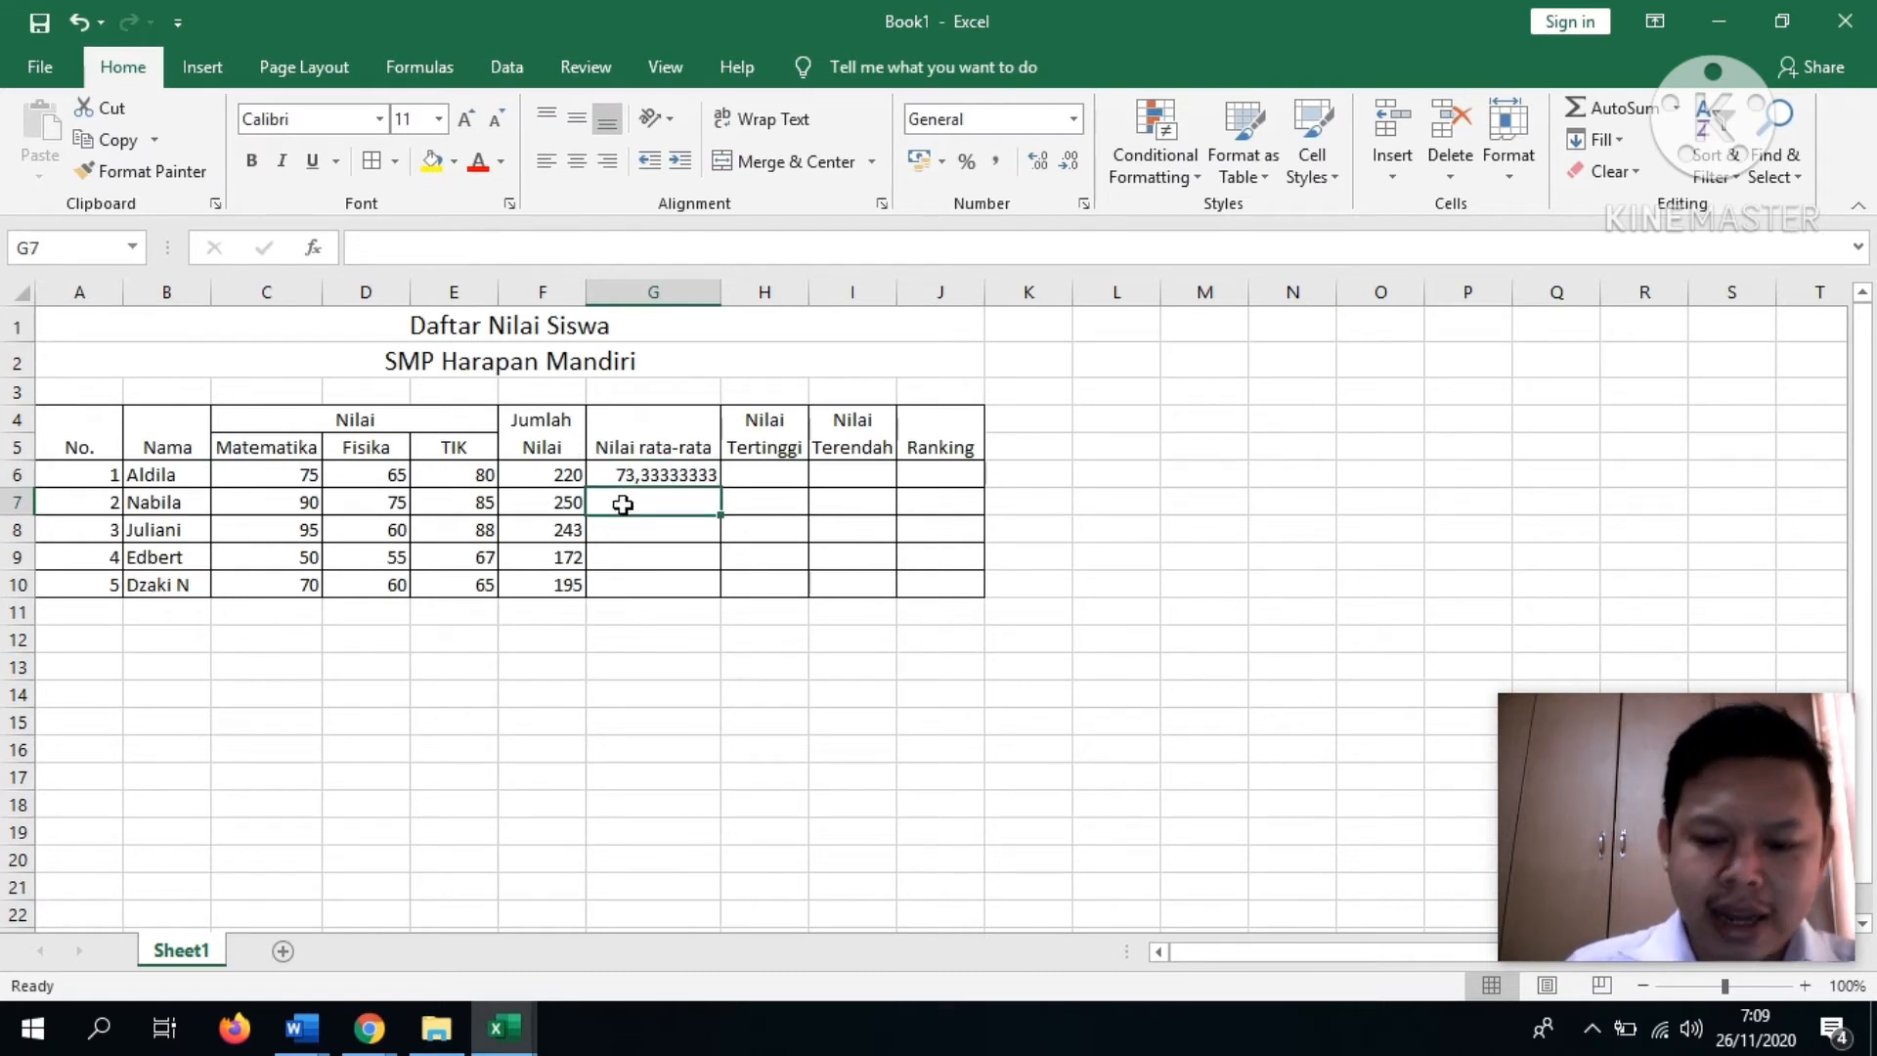
text(=ave)
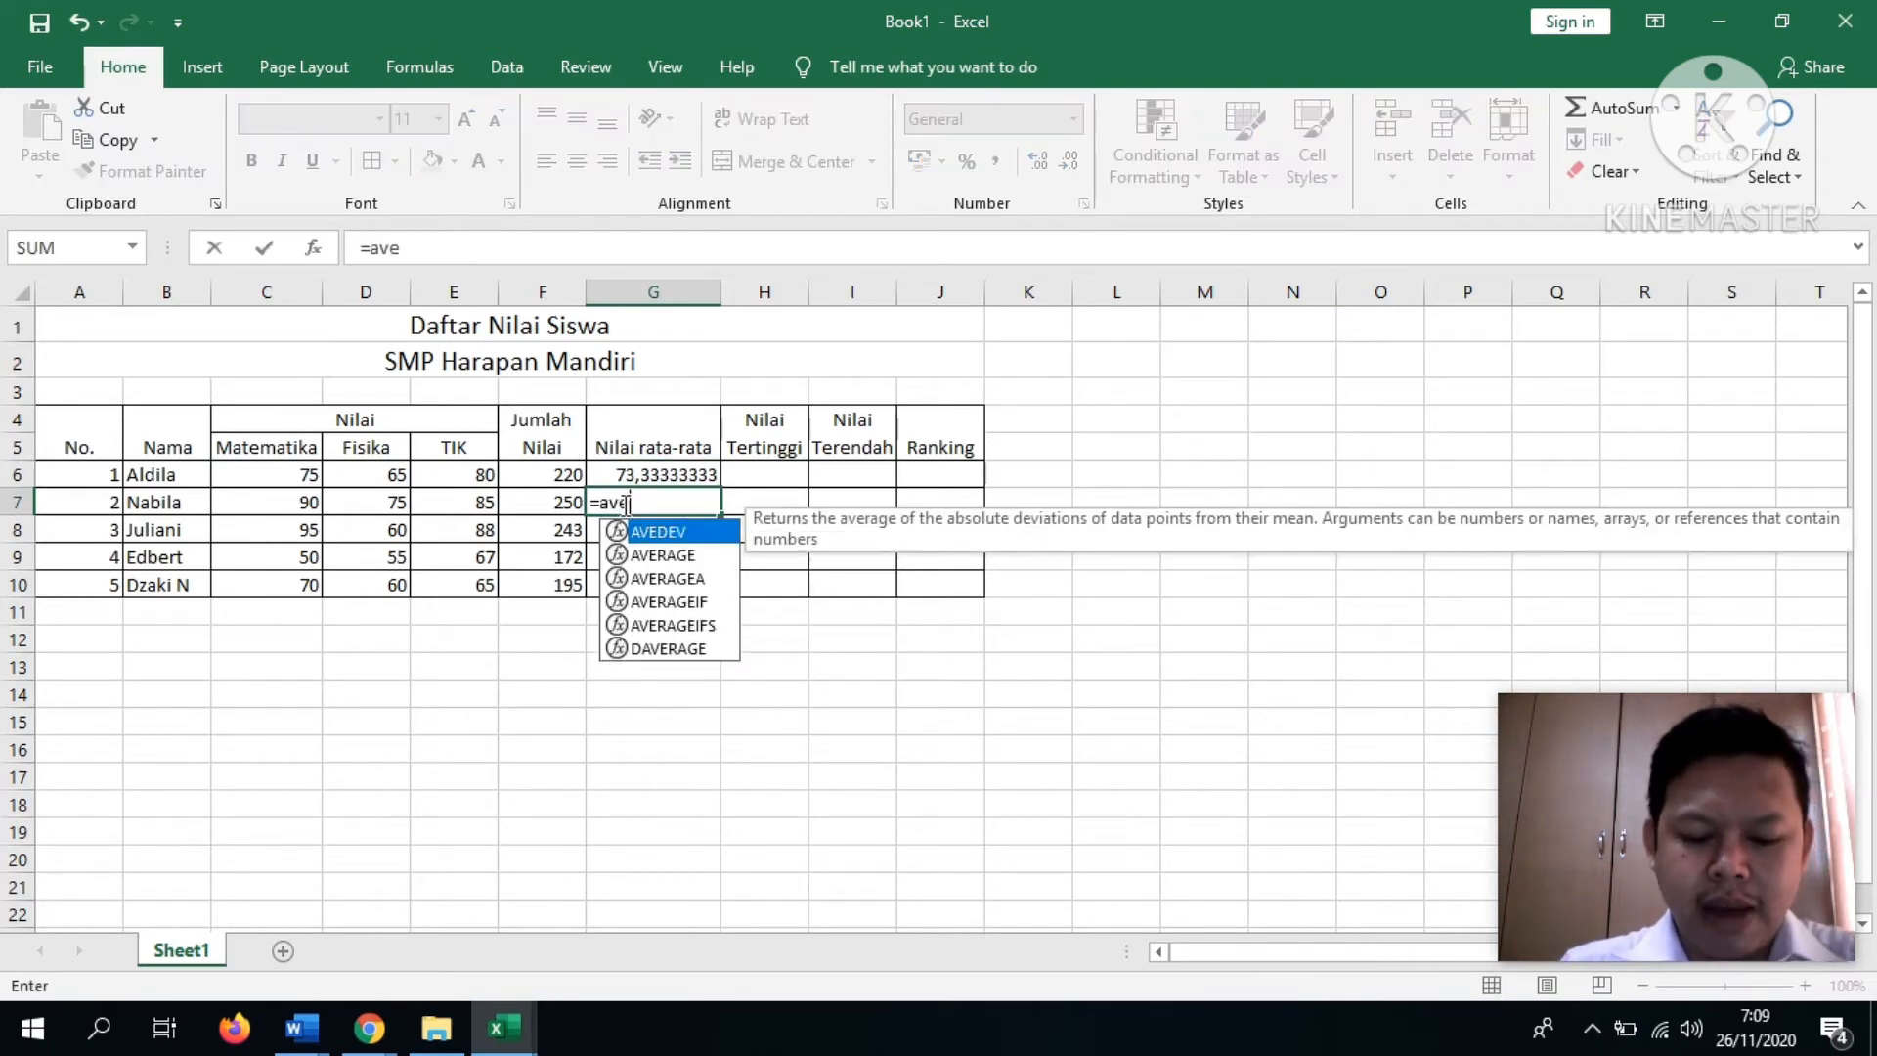
text(rage()
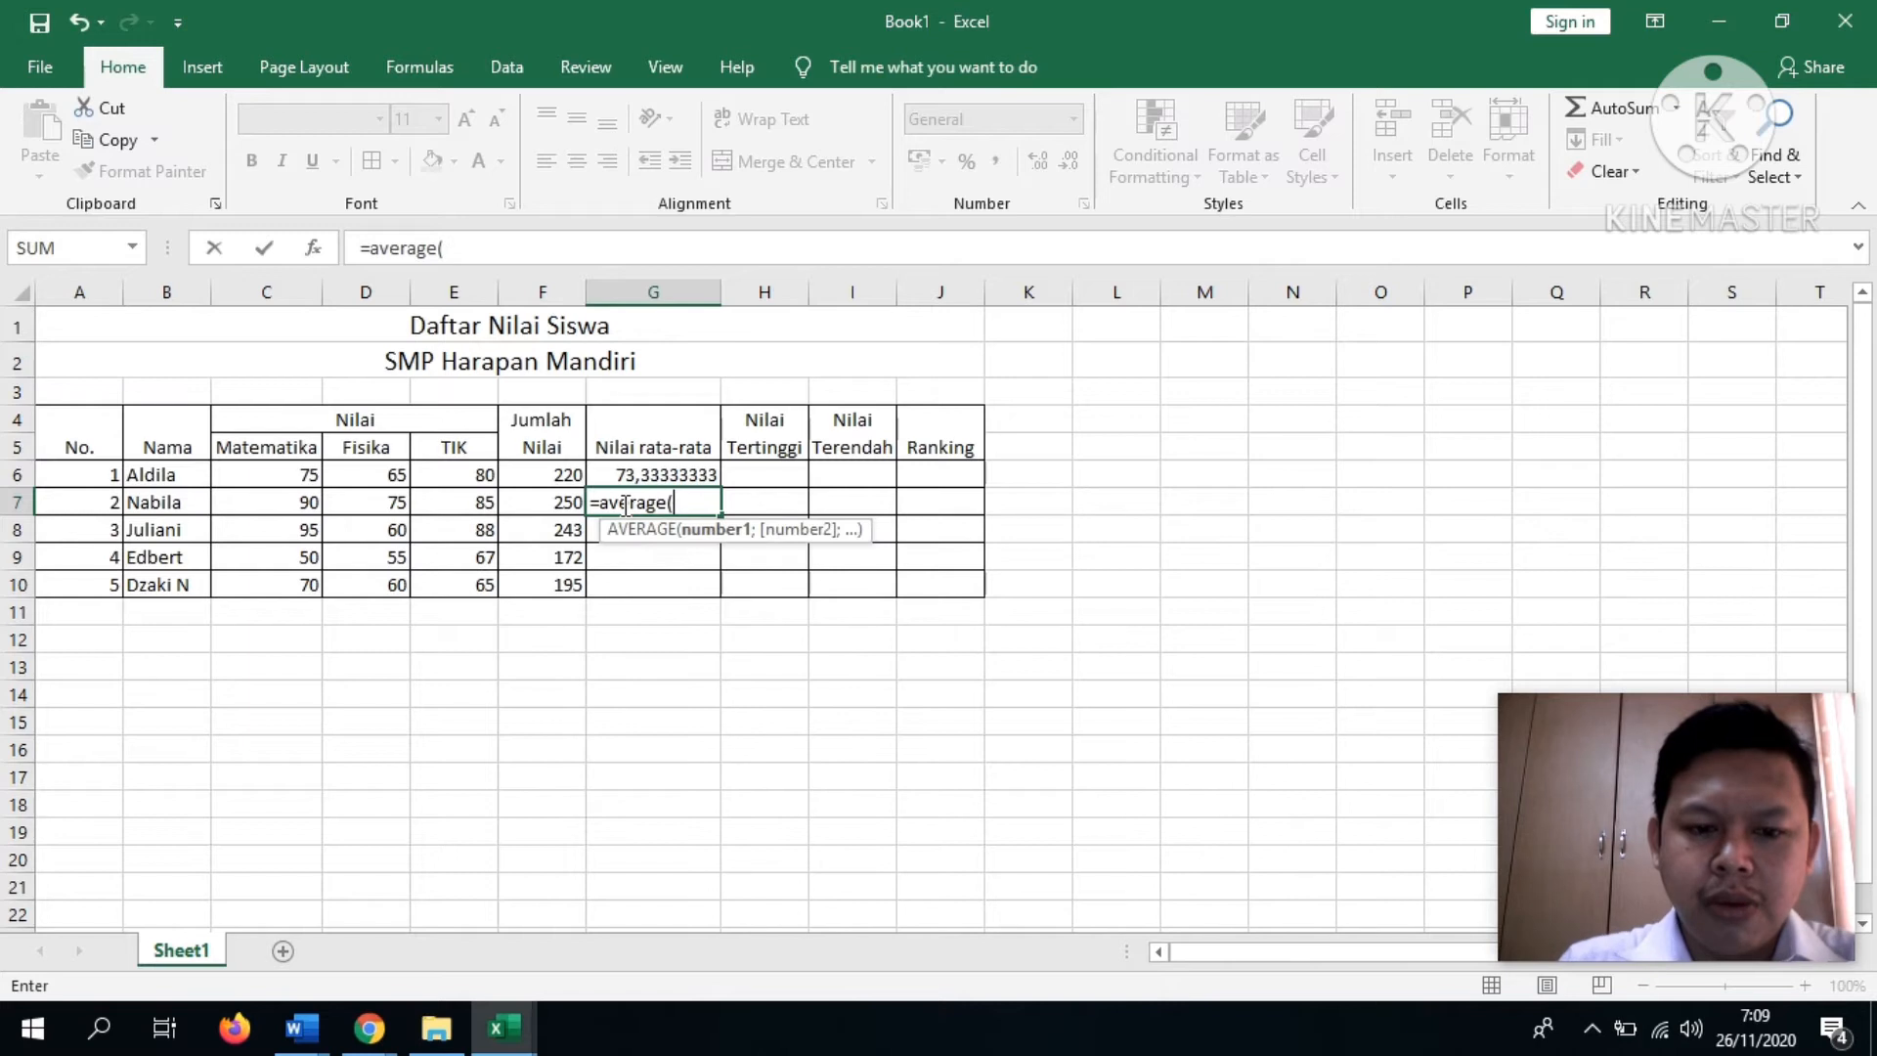
click(311, 502)
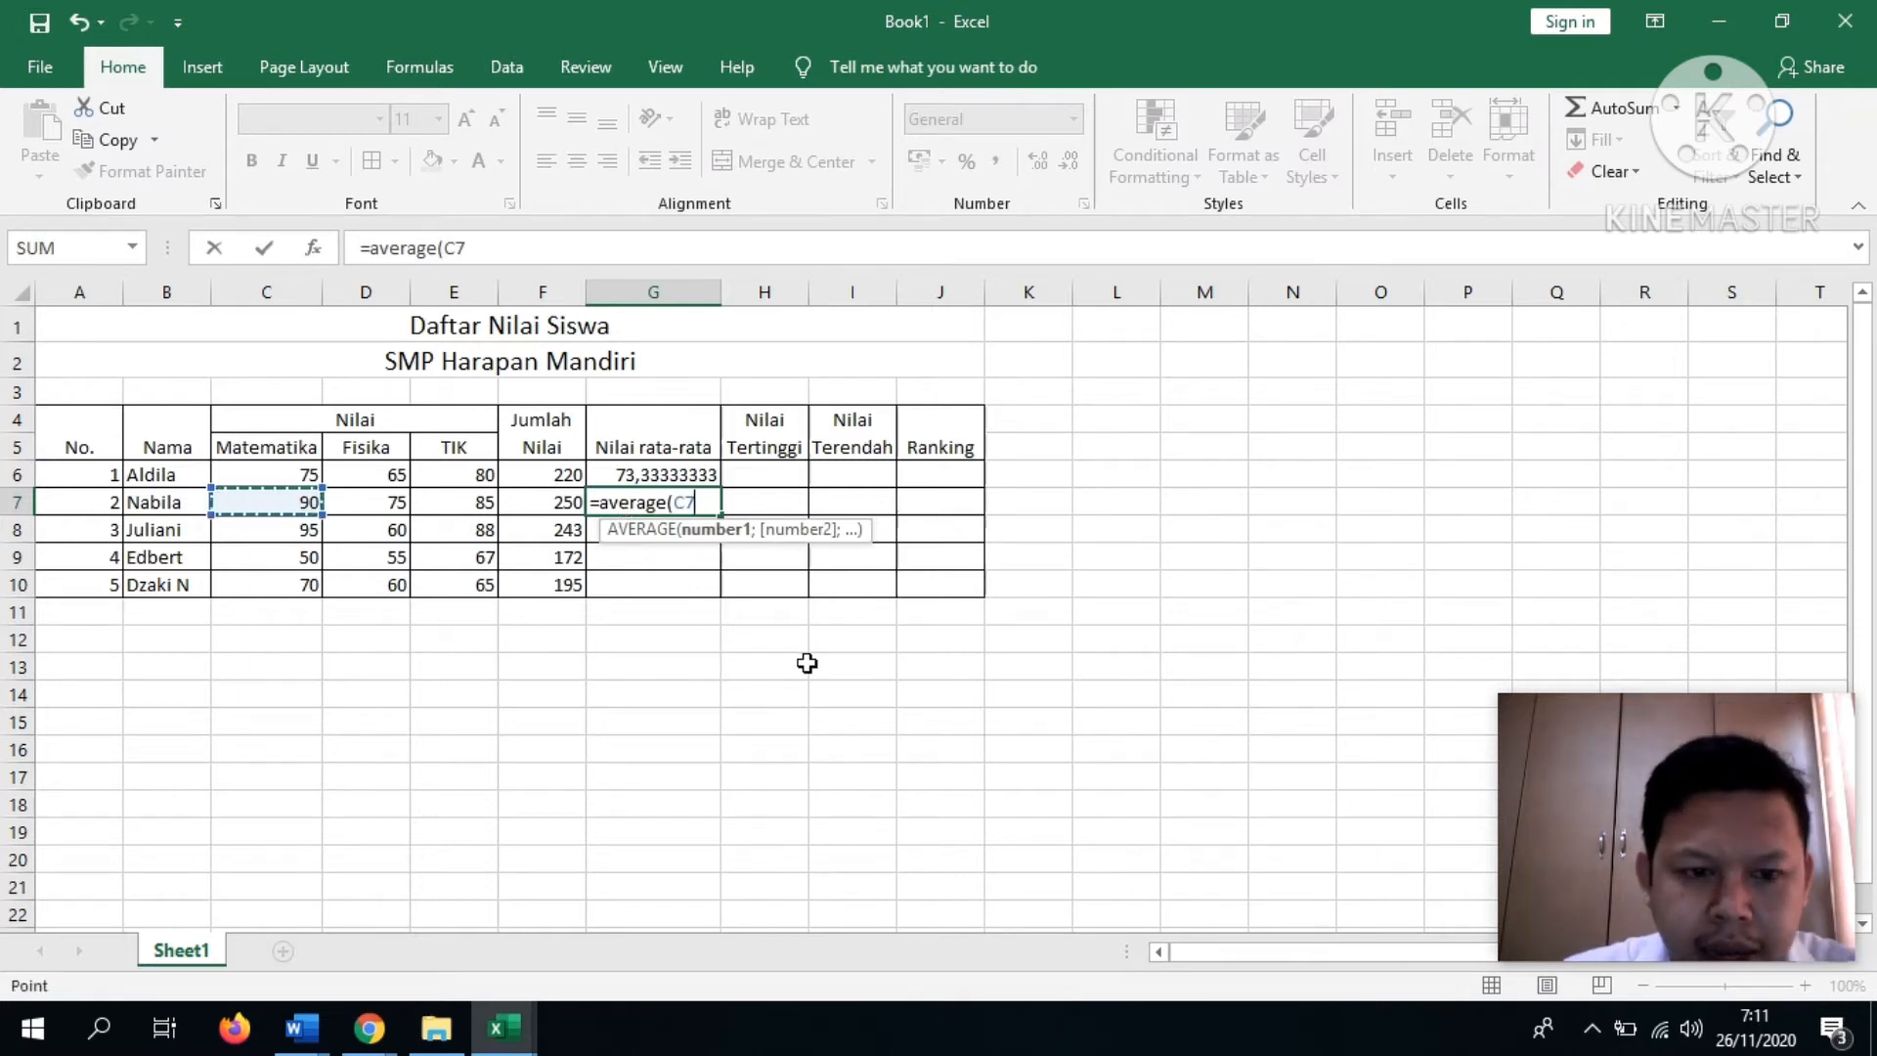
key(F8)
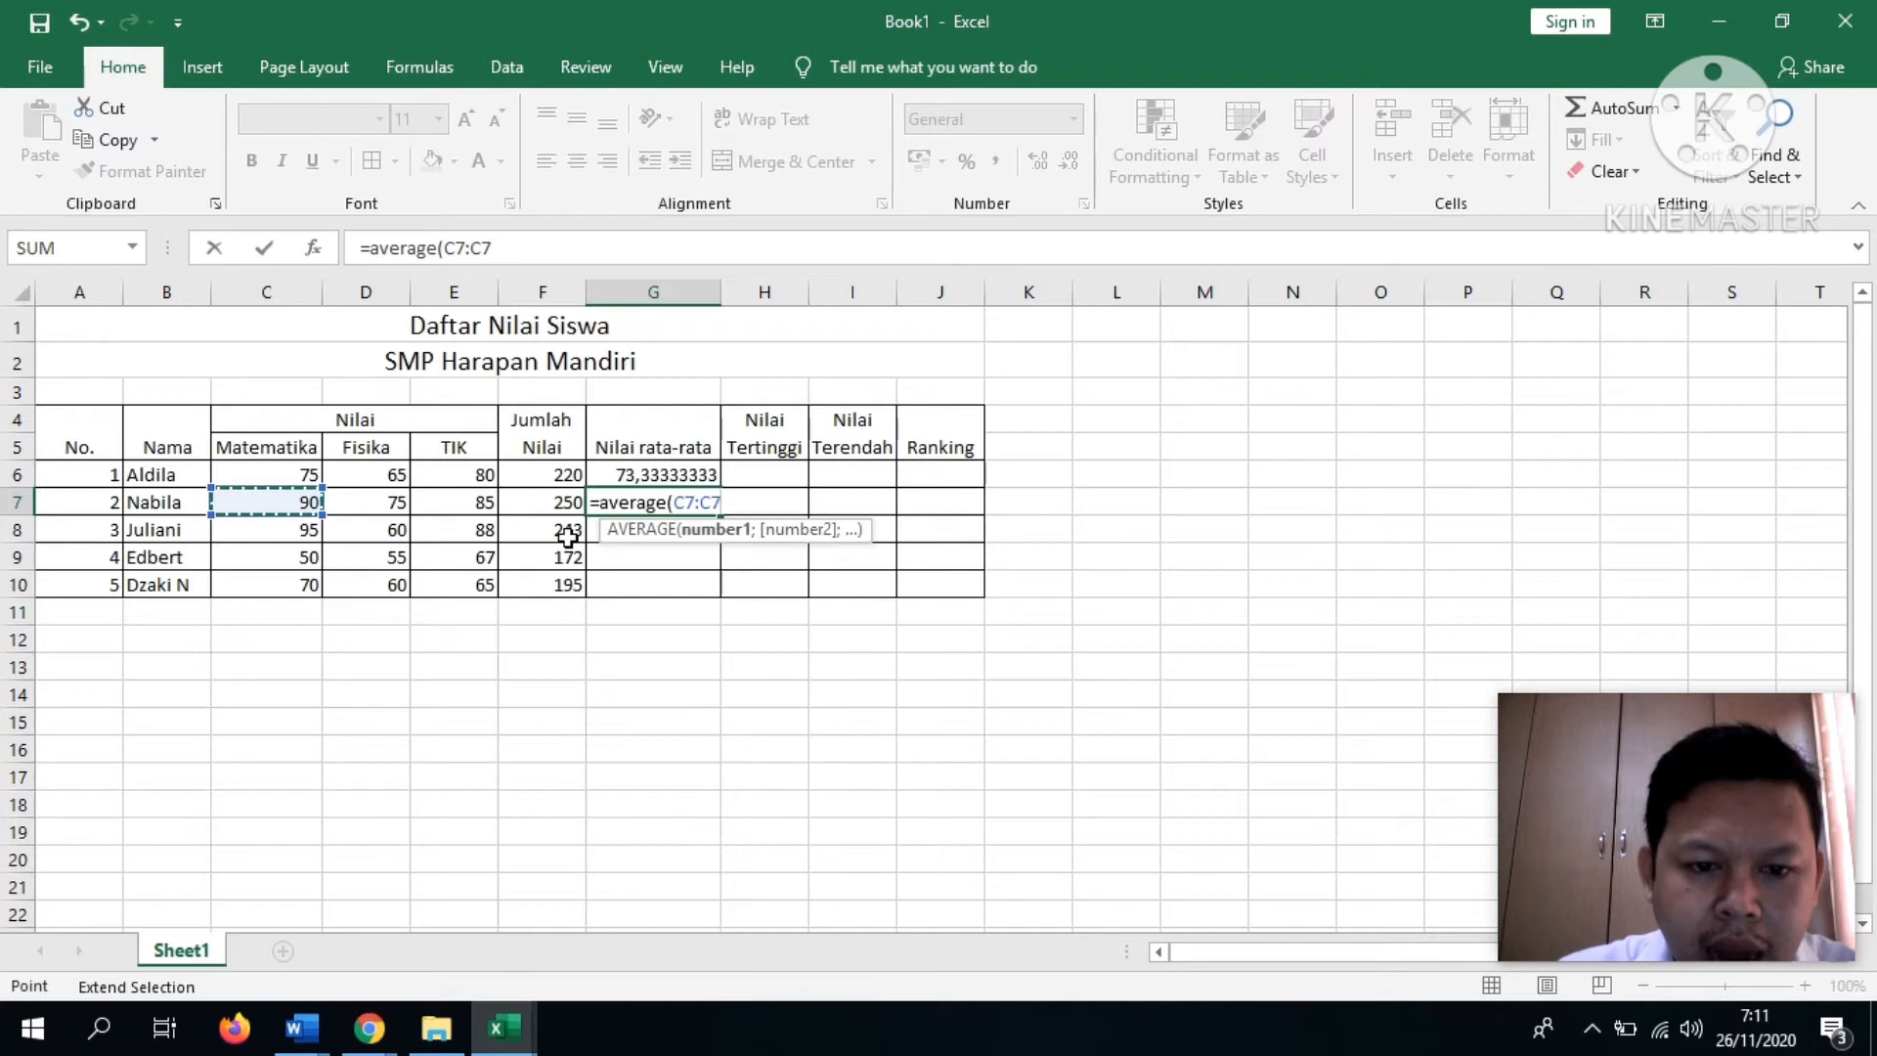
key(BackSpace)
key(BackSpace)
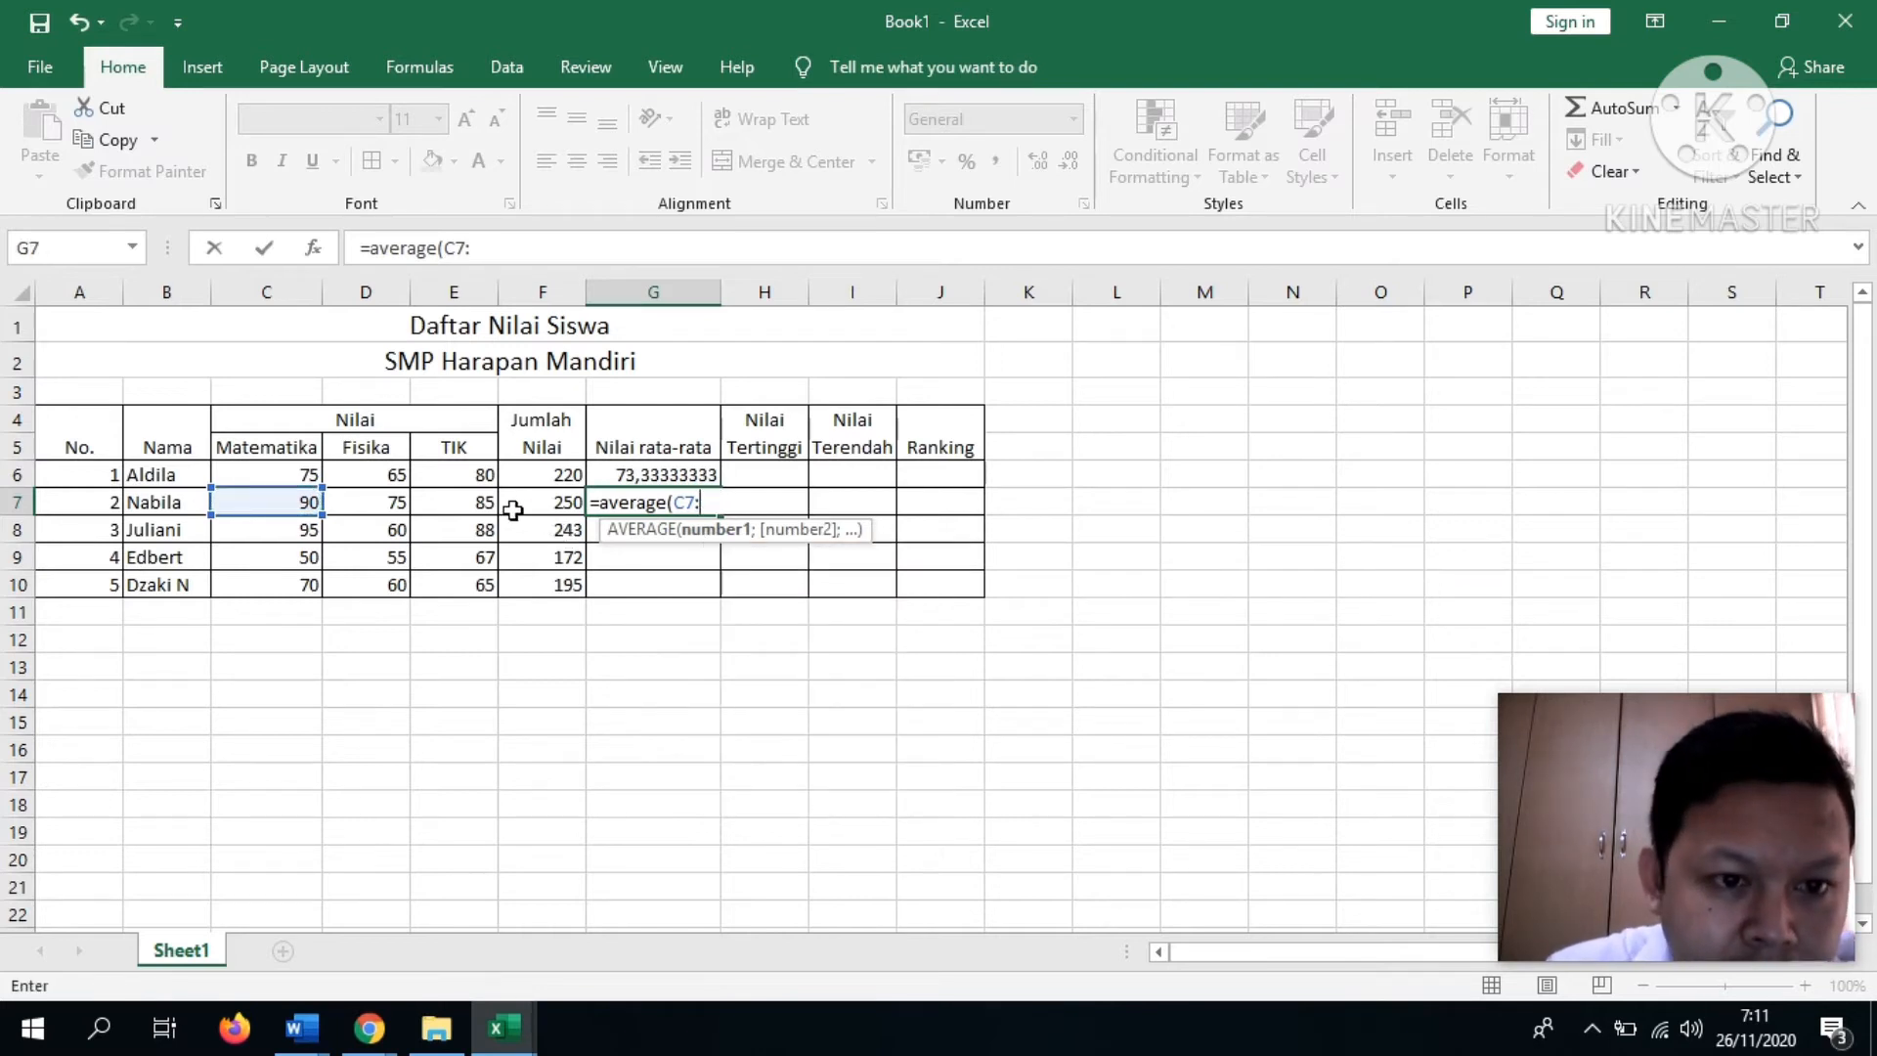
text(E)
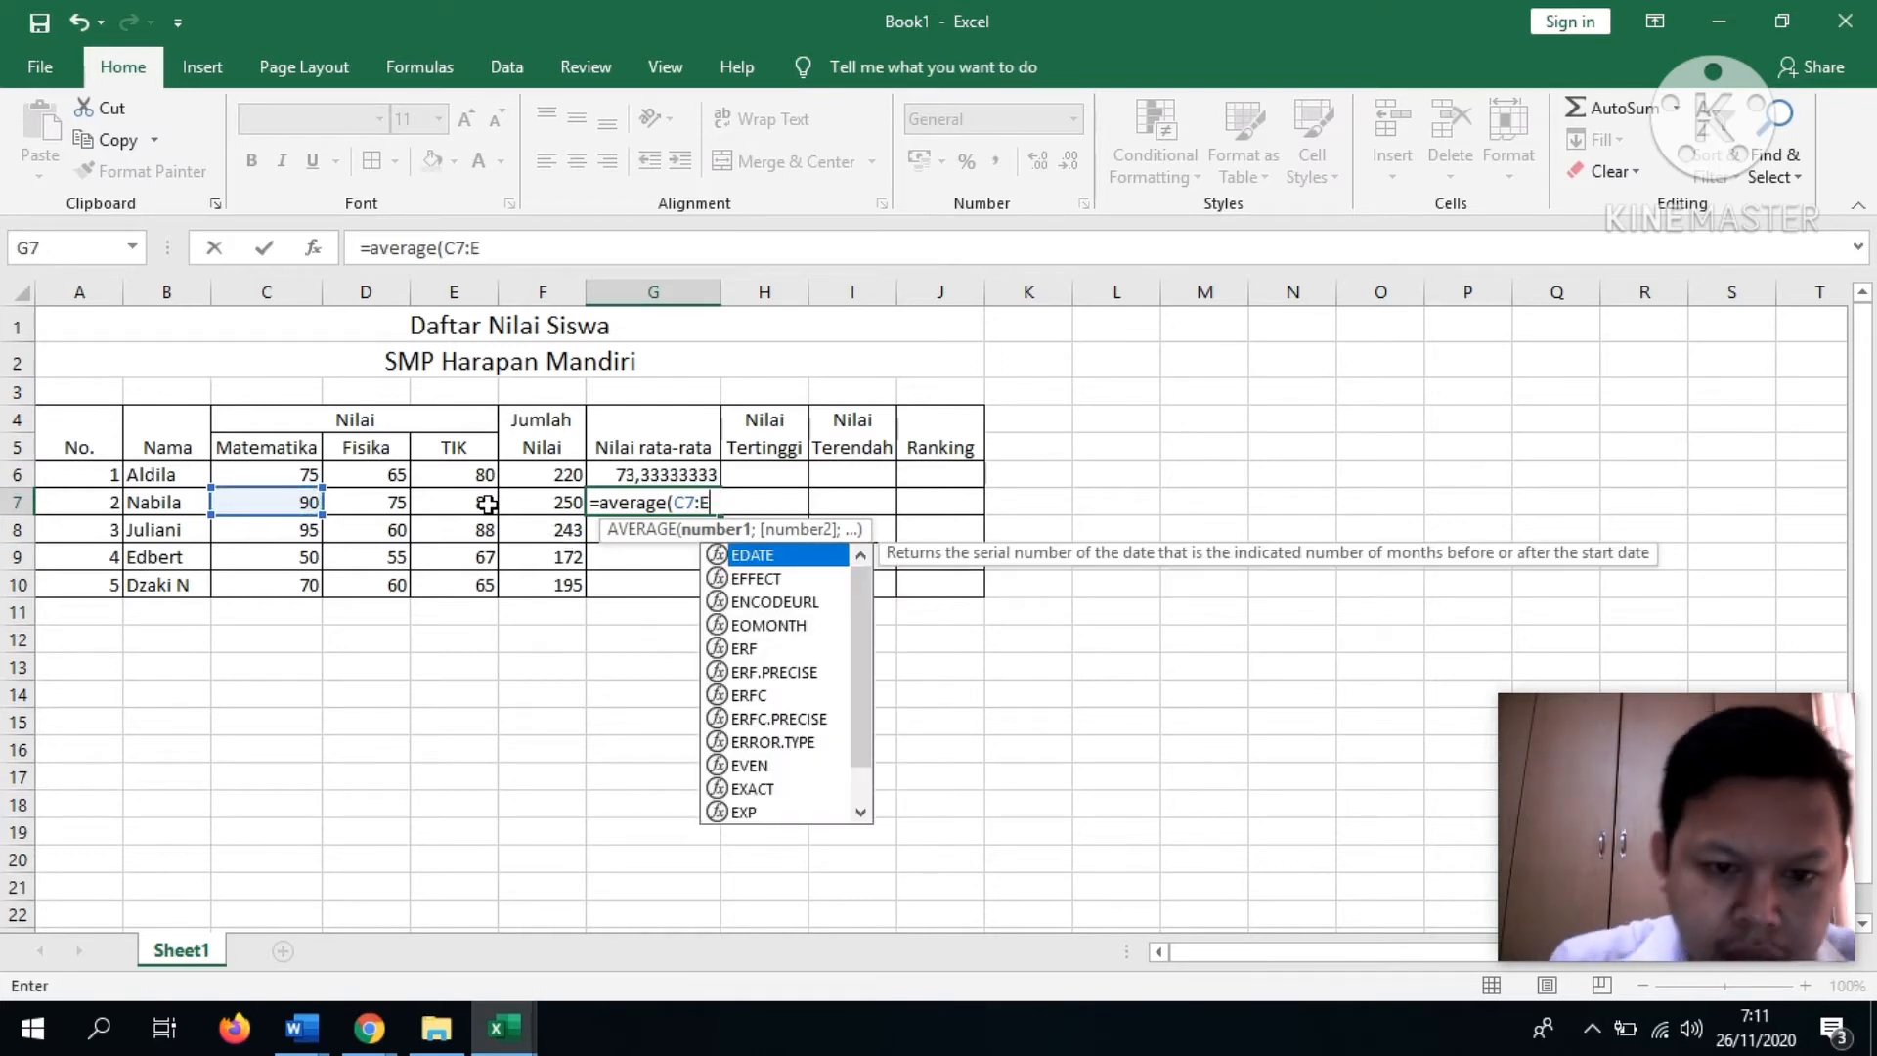
text(7))
key(Return)
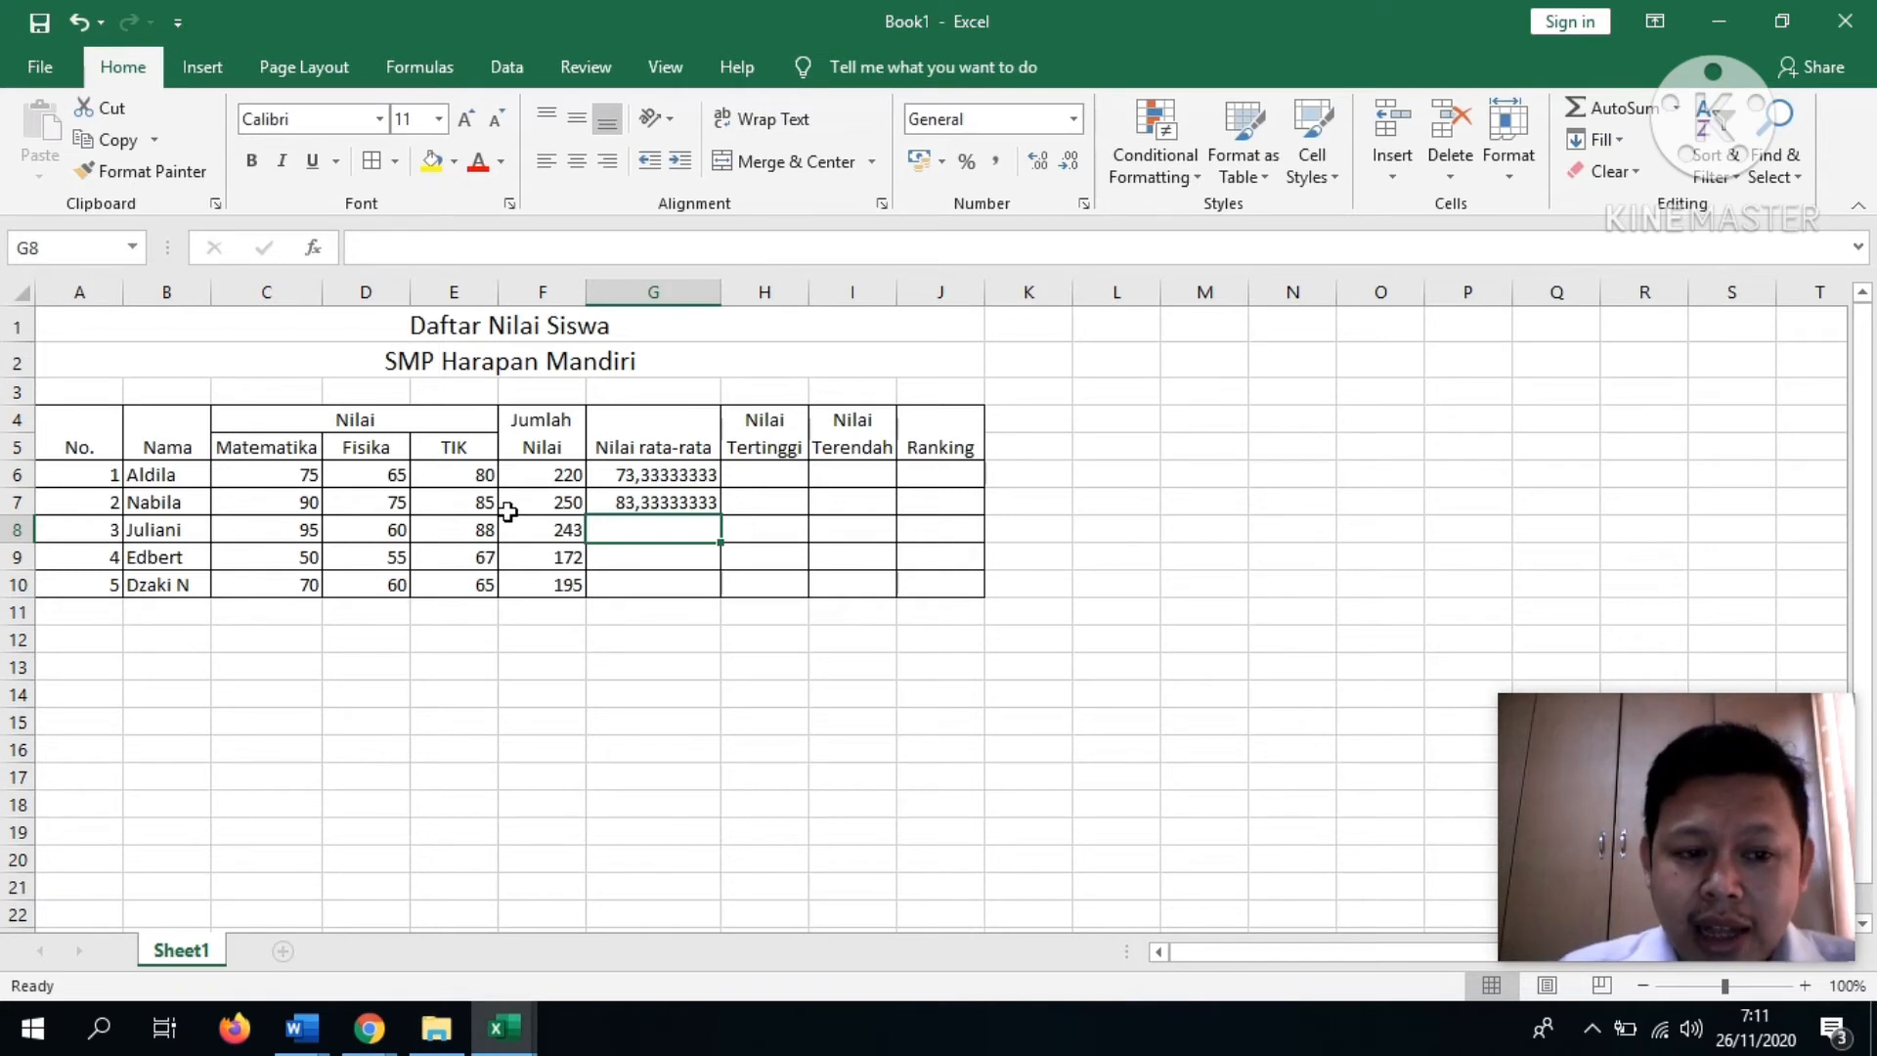
- Enter =AVERAGE(C8:E8) in G8 to calculate the third student's Nilai rata-rata
text(=average()
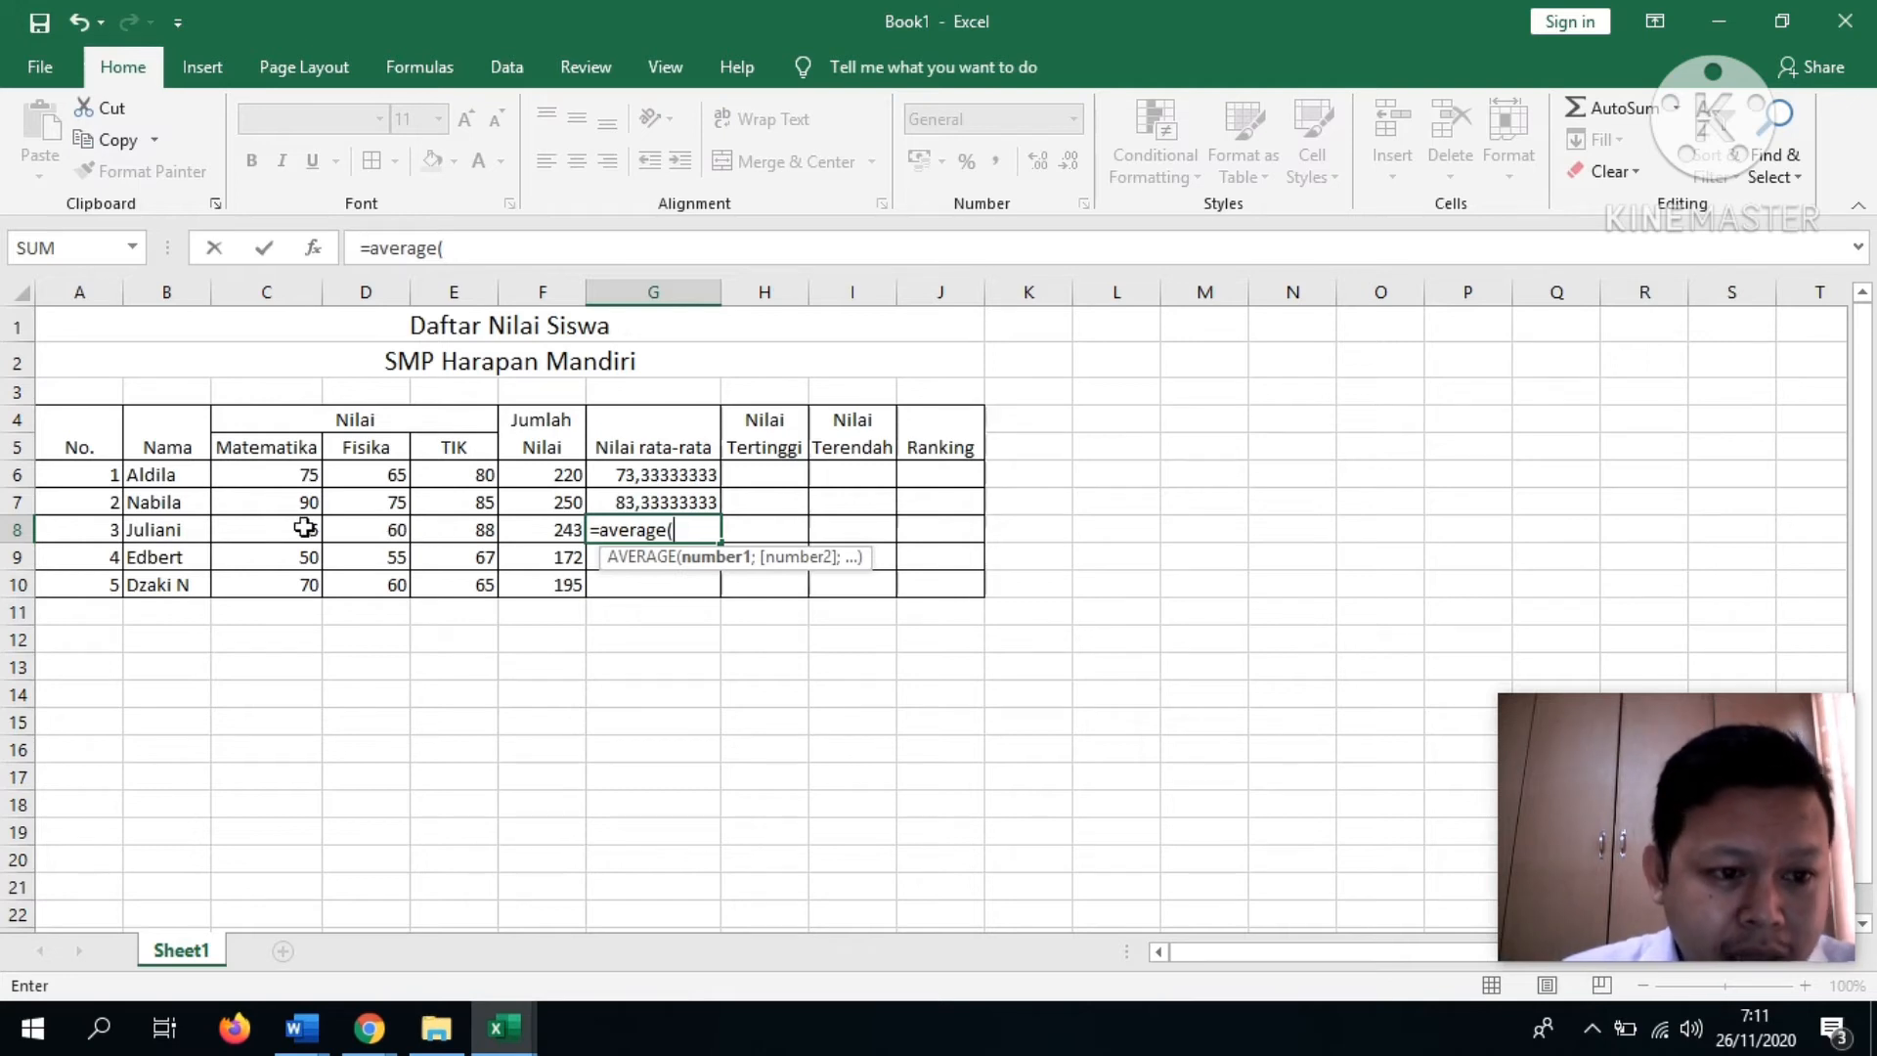
text(C8)
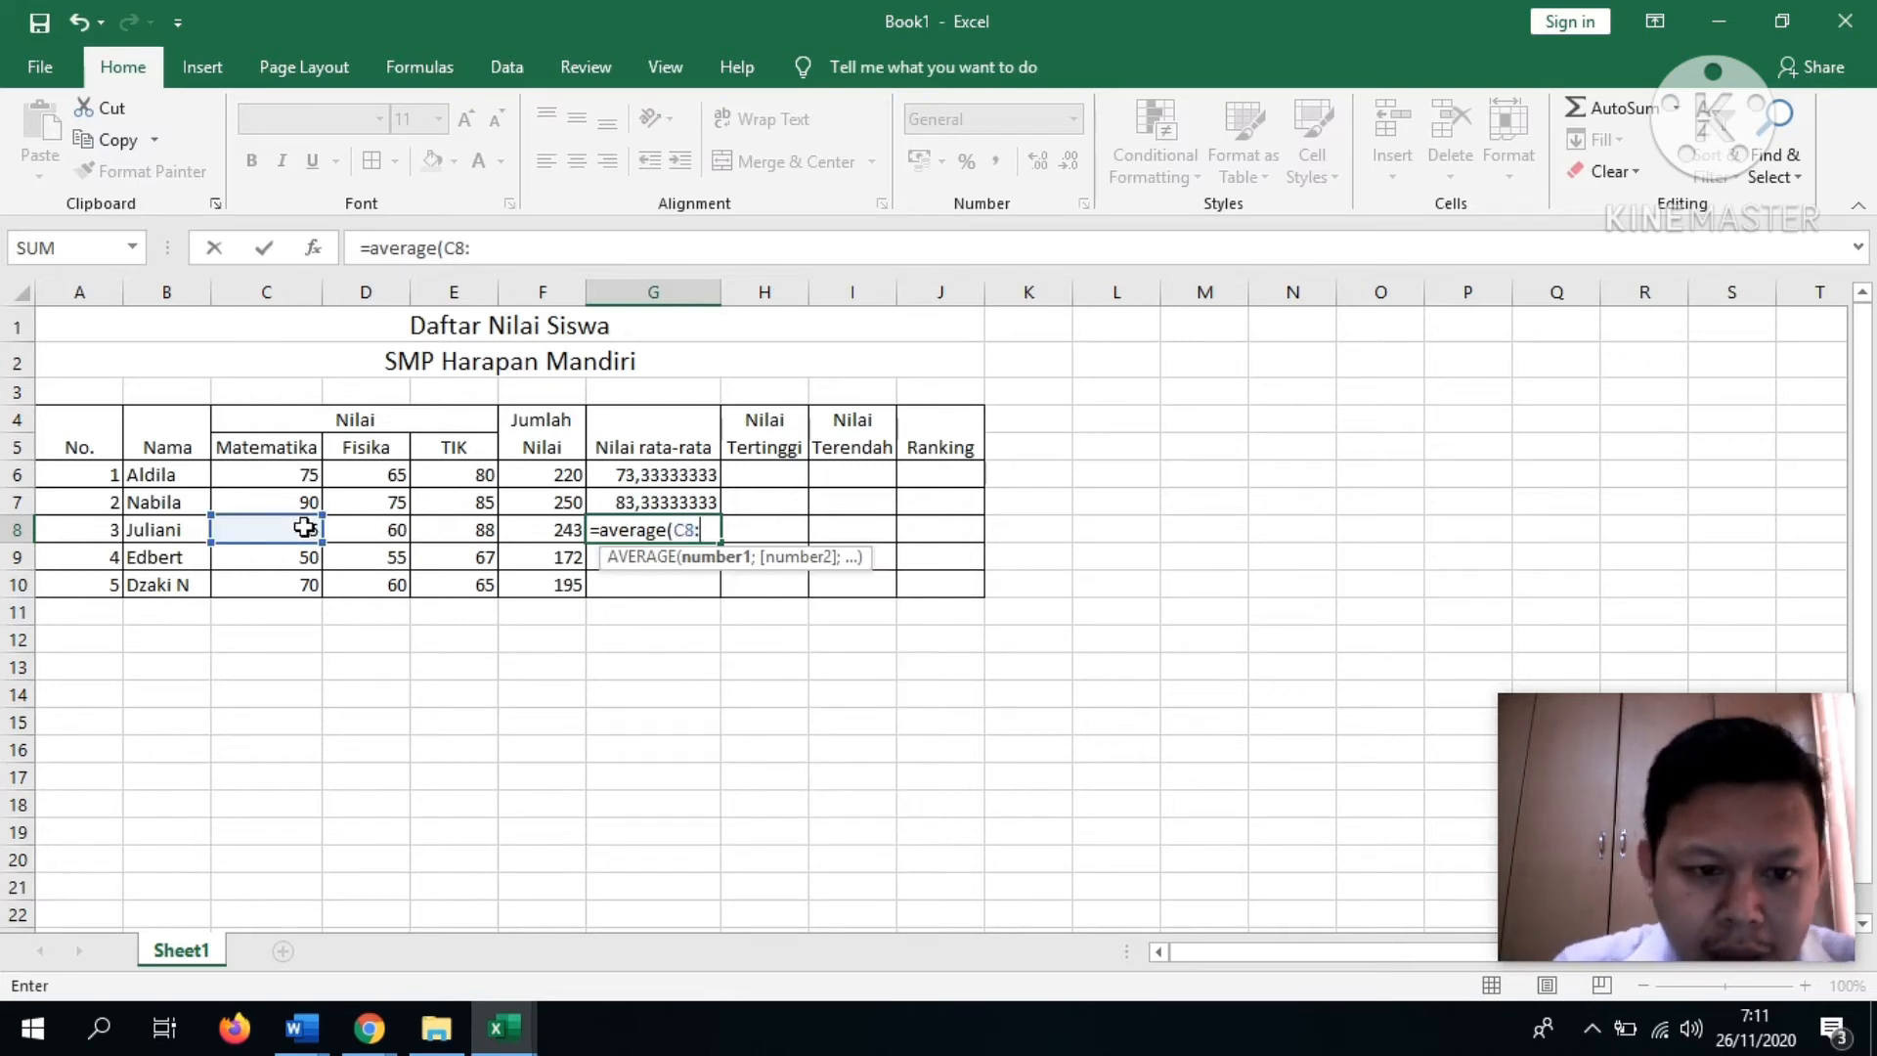
text(:)
click(467, 532)
text())
key(Return)
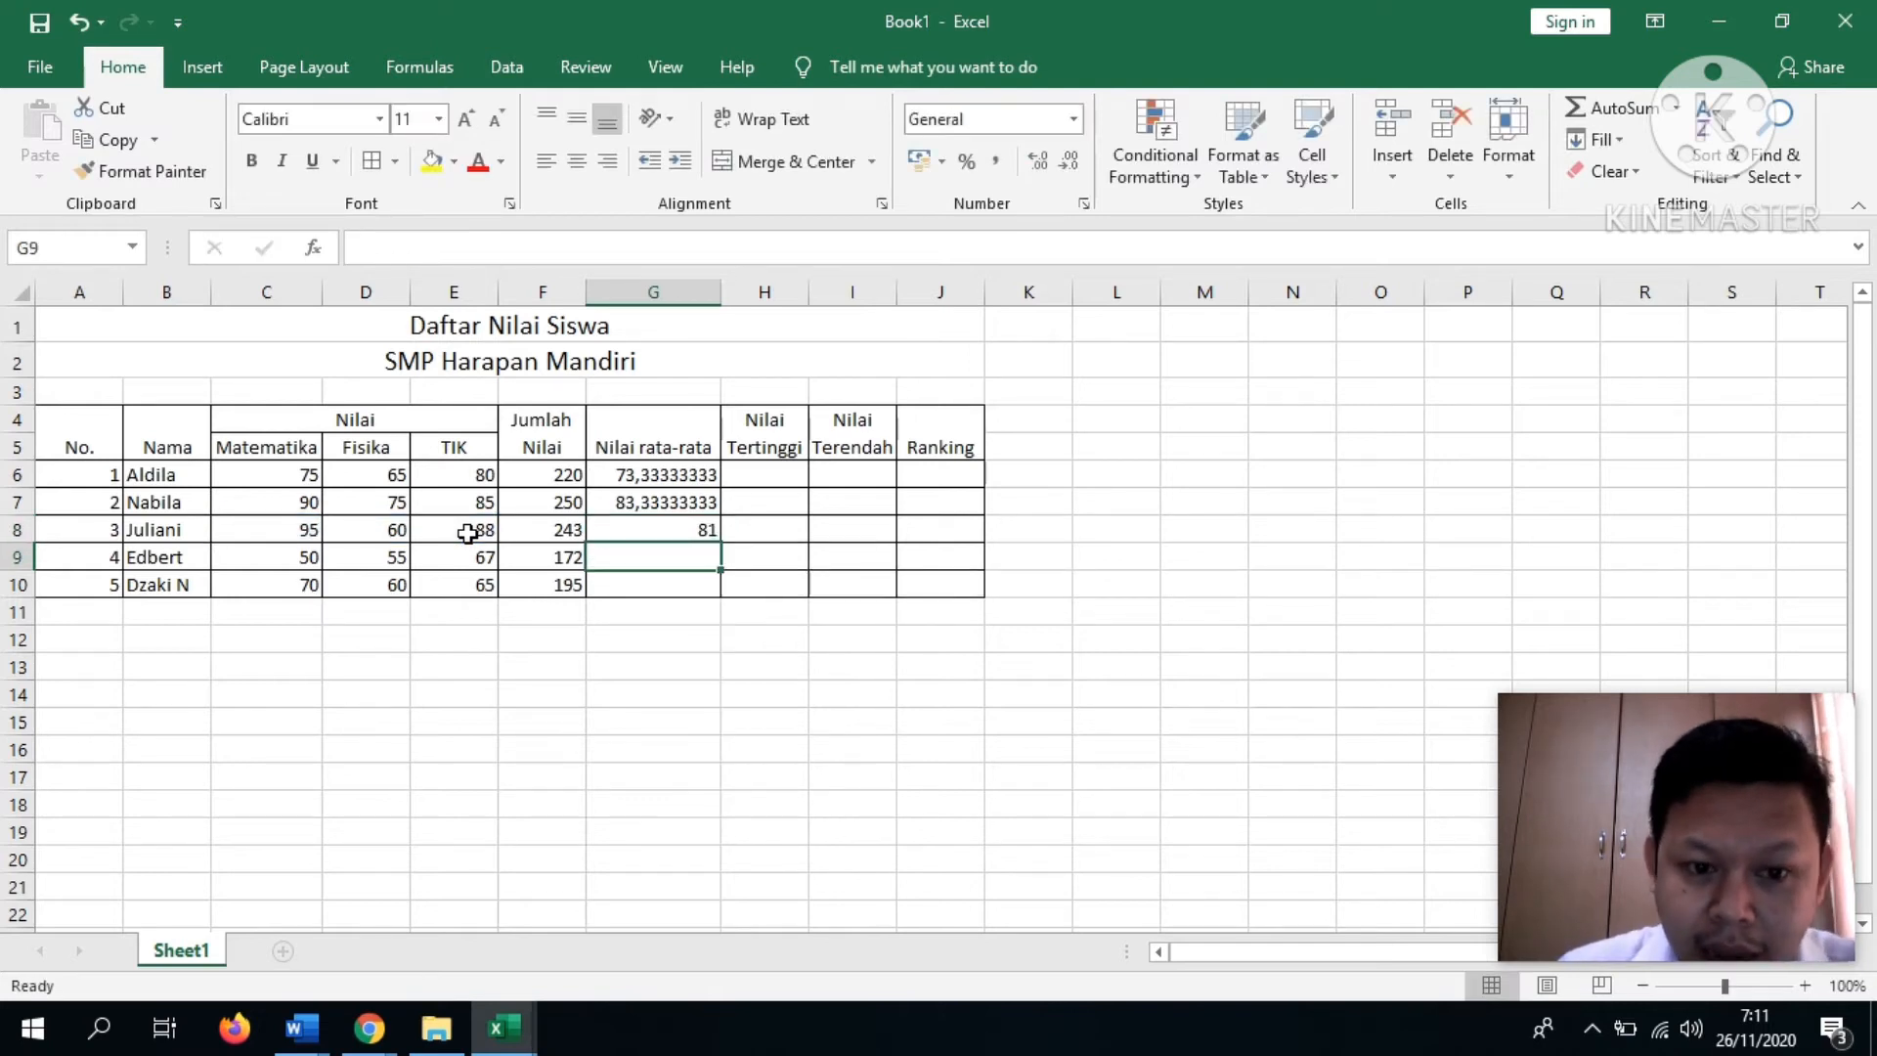
- Enter =AVERAGE(C9:E9) in G9 to calculate the fourth student's Nilai rata-rata
text(=average)
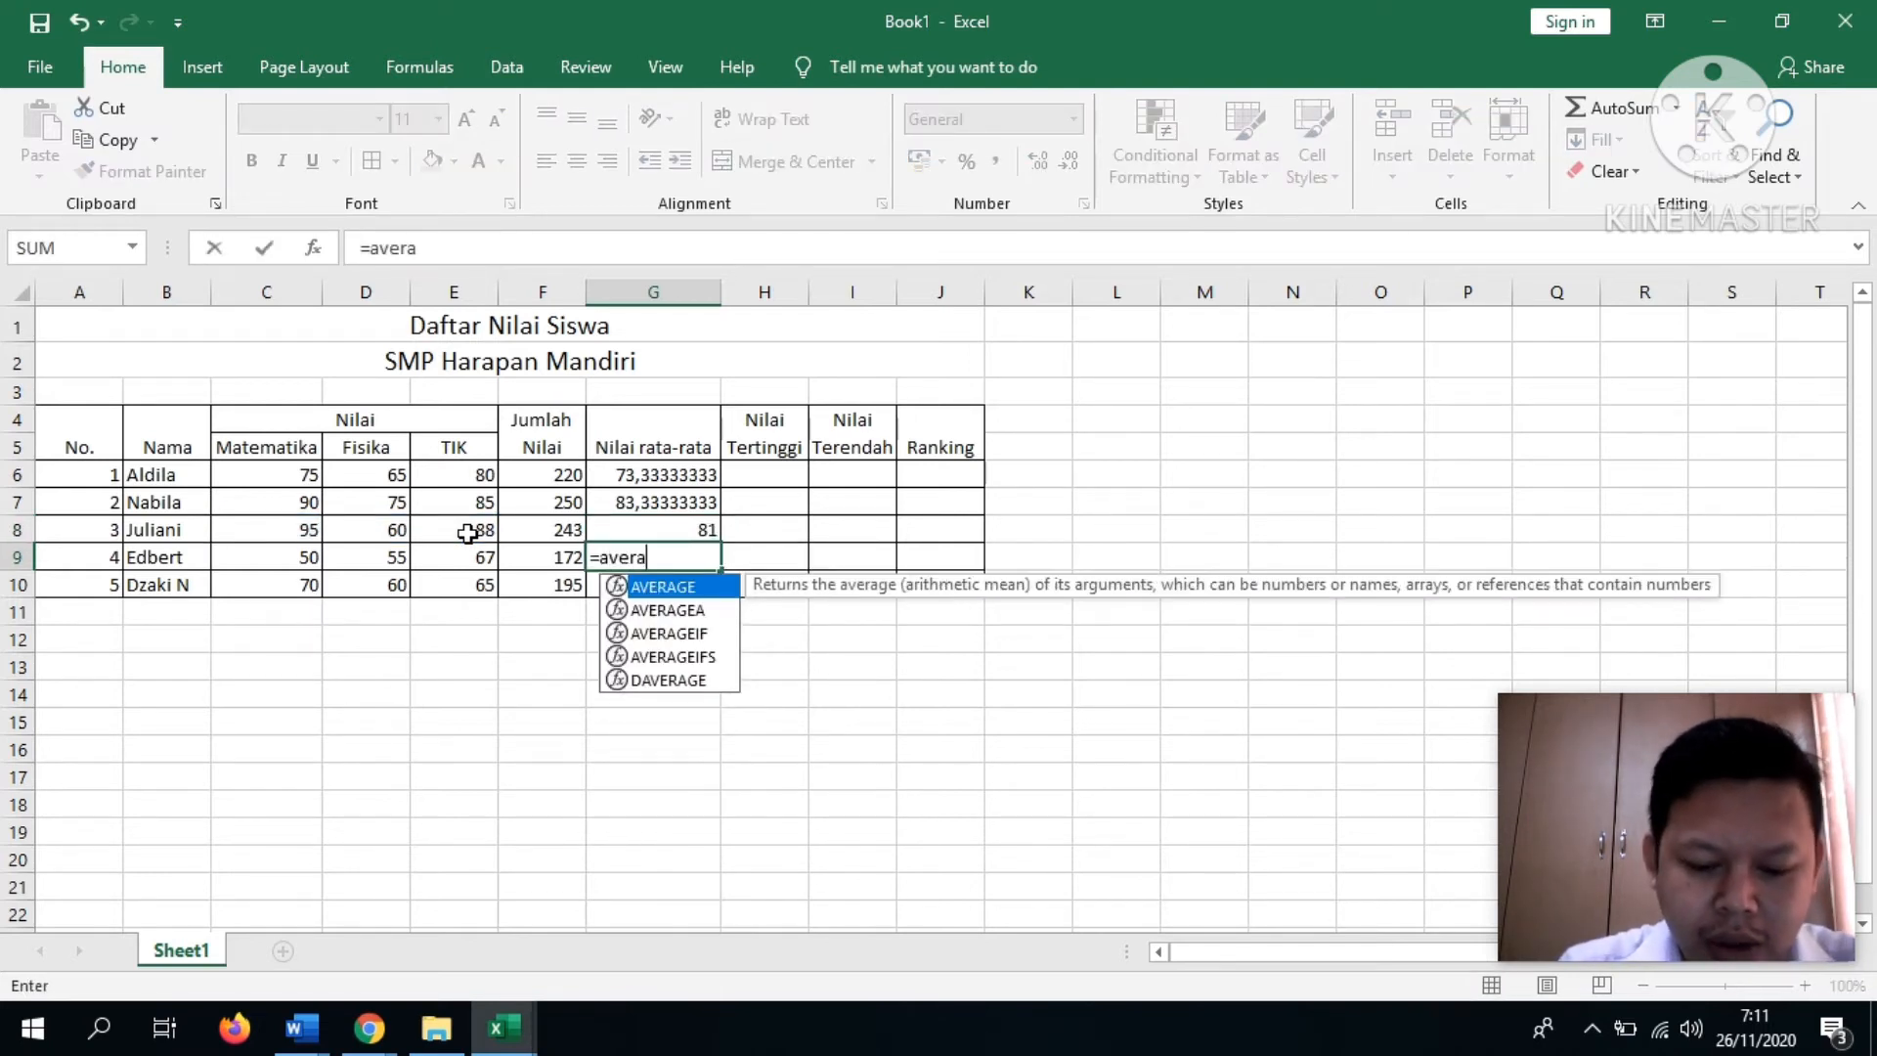
text(()
click(311, 559)
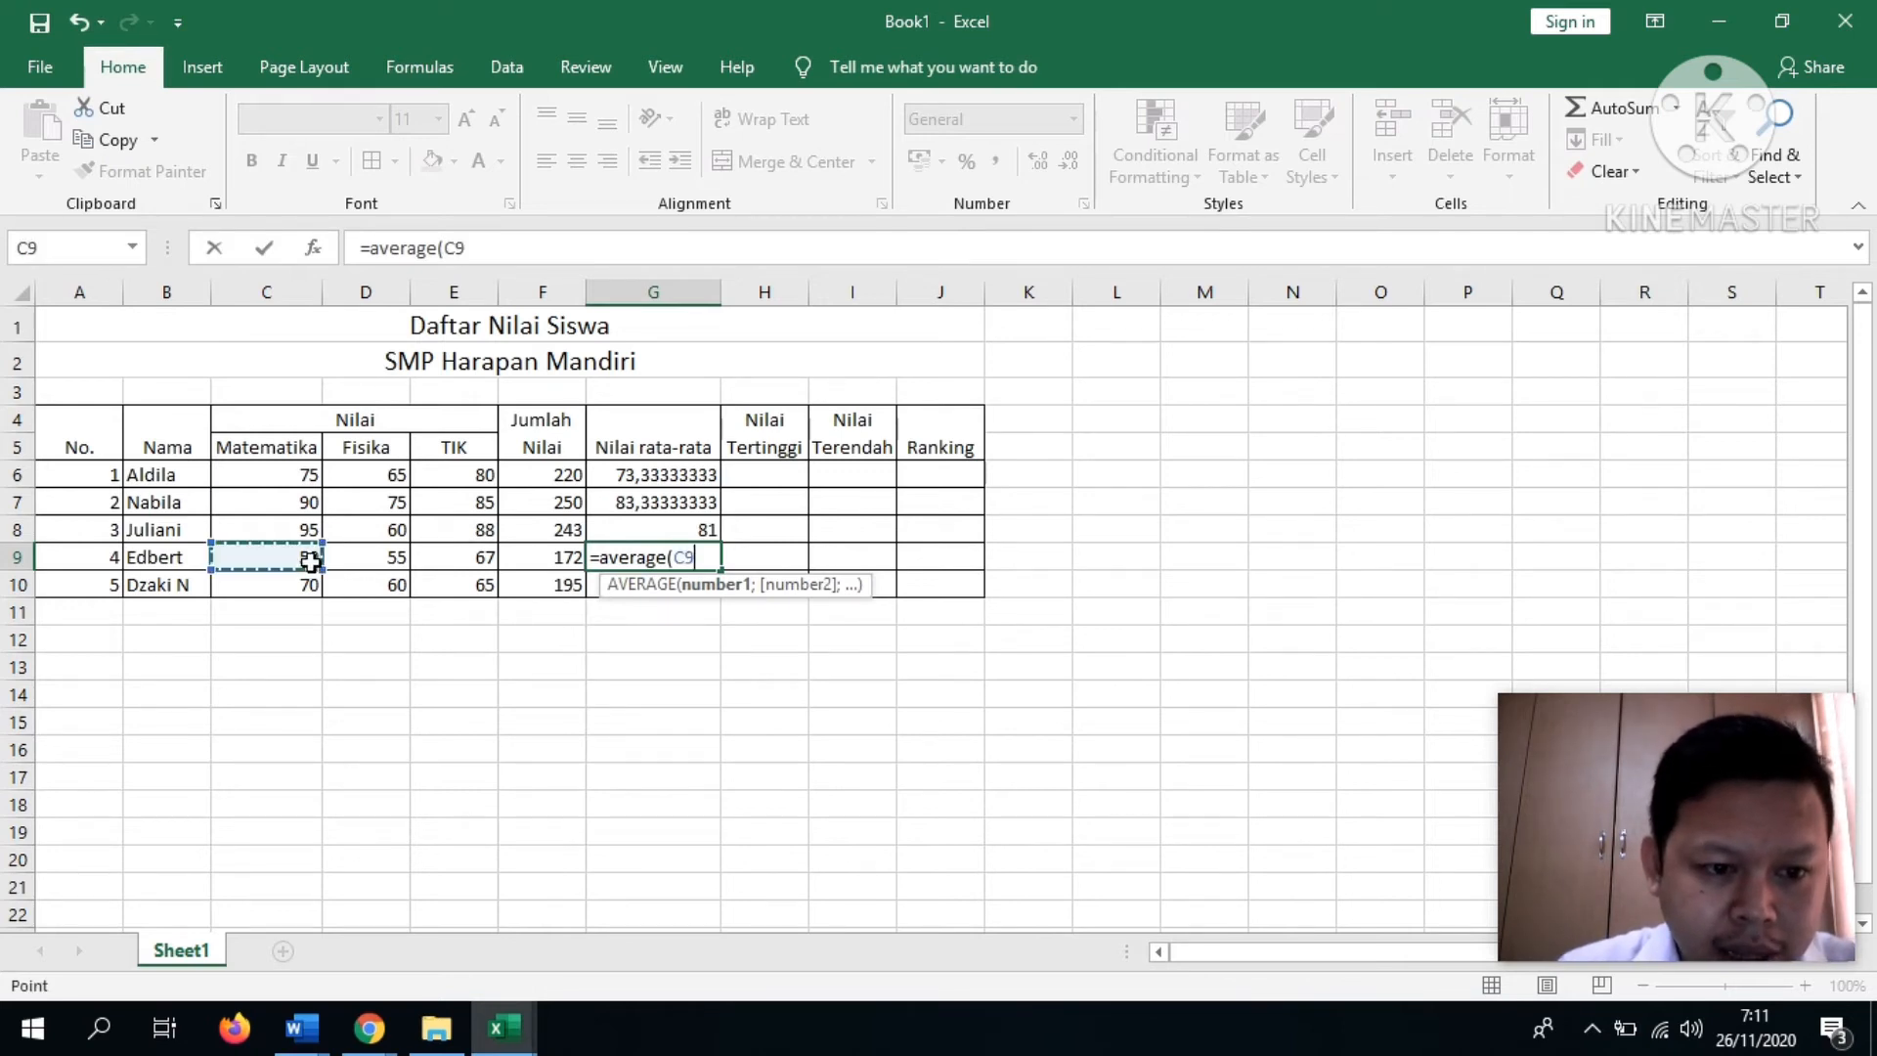
key(F8)
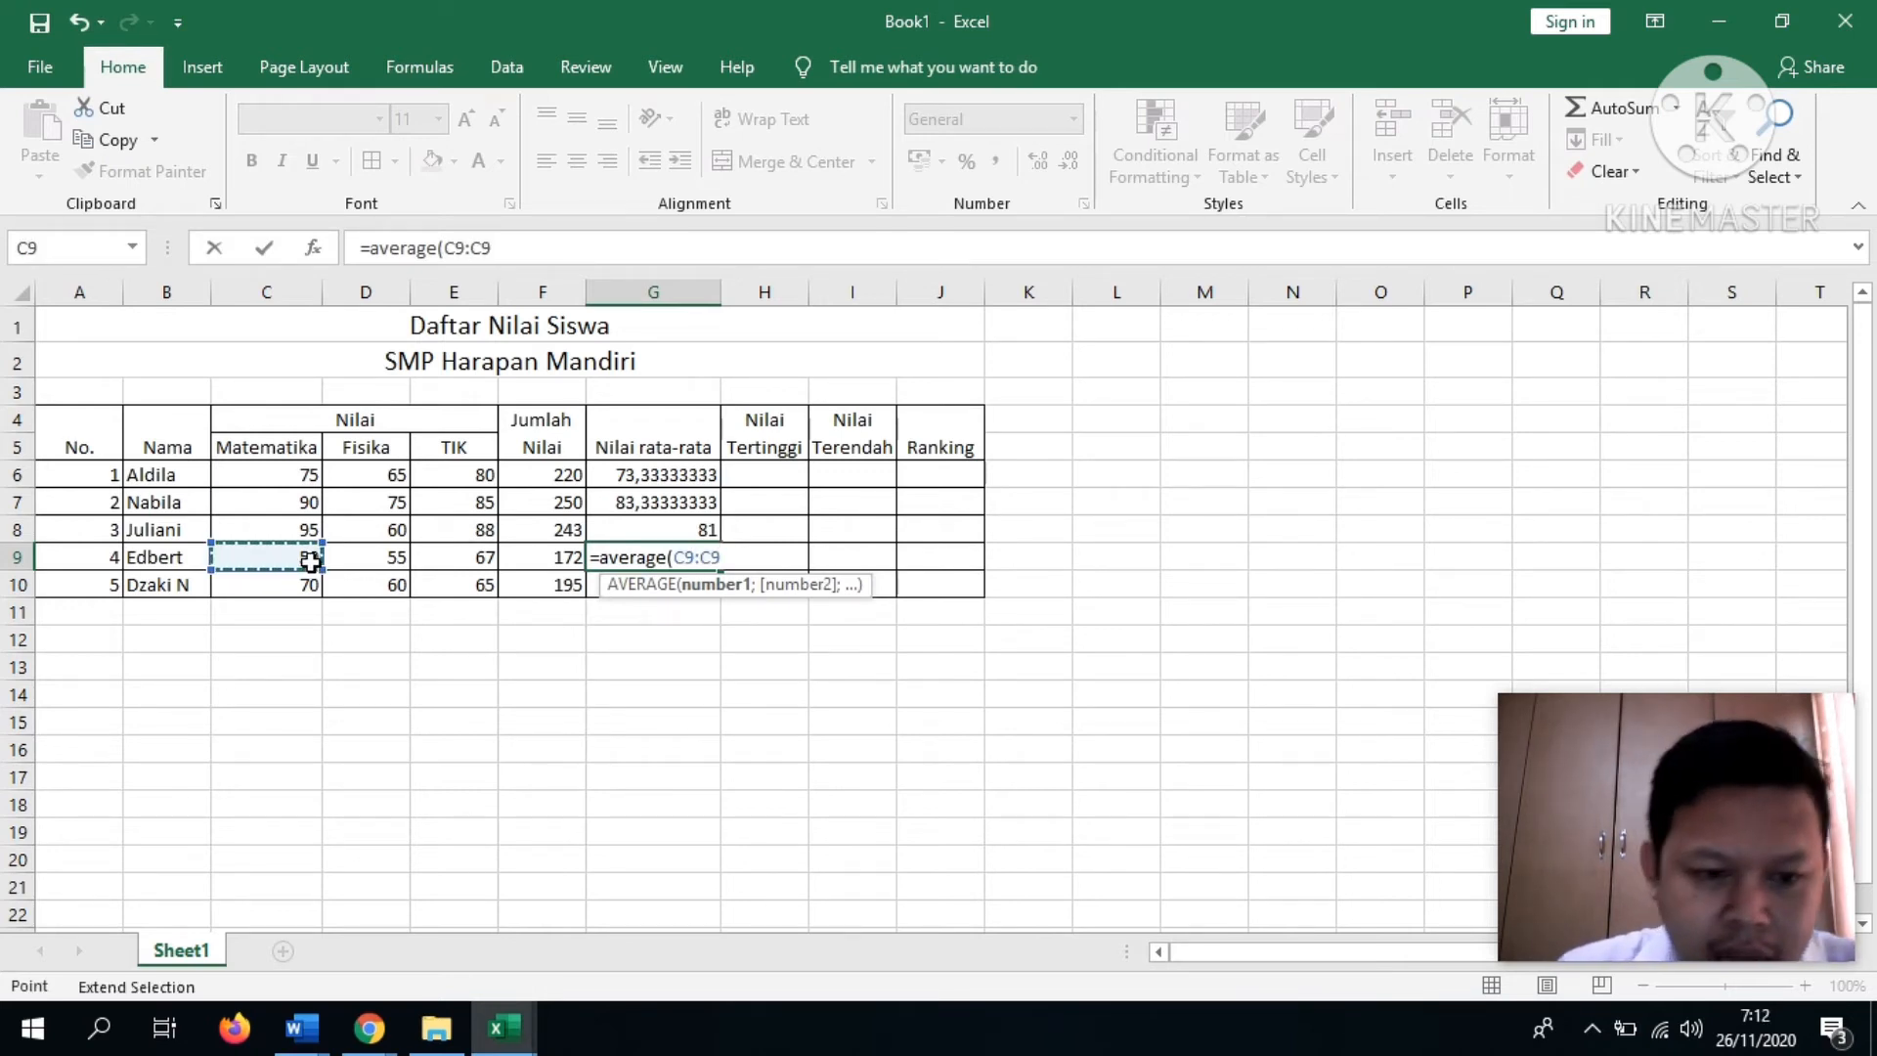
click(470, 558)
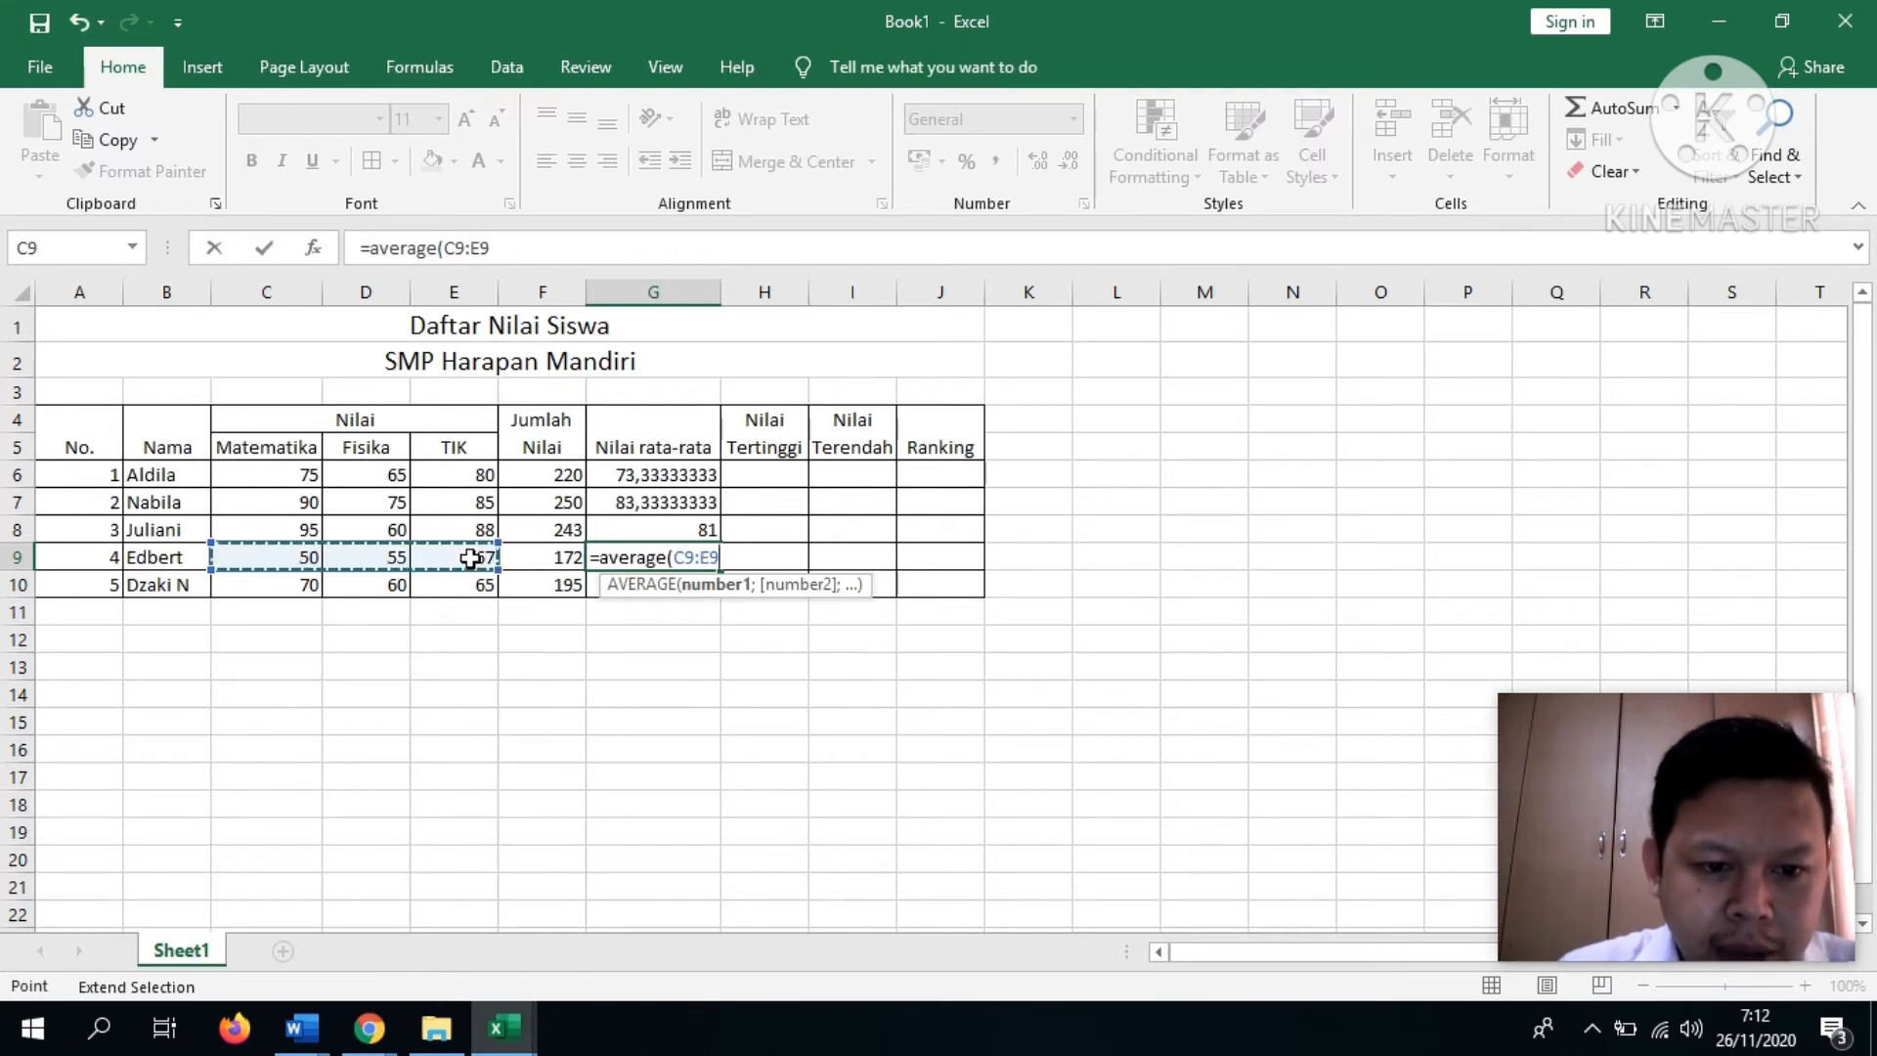
text())
key(Return)
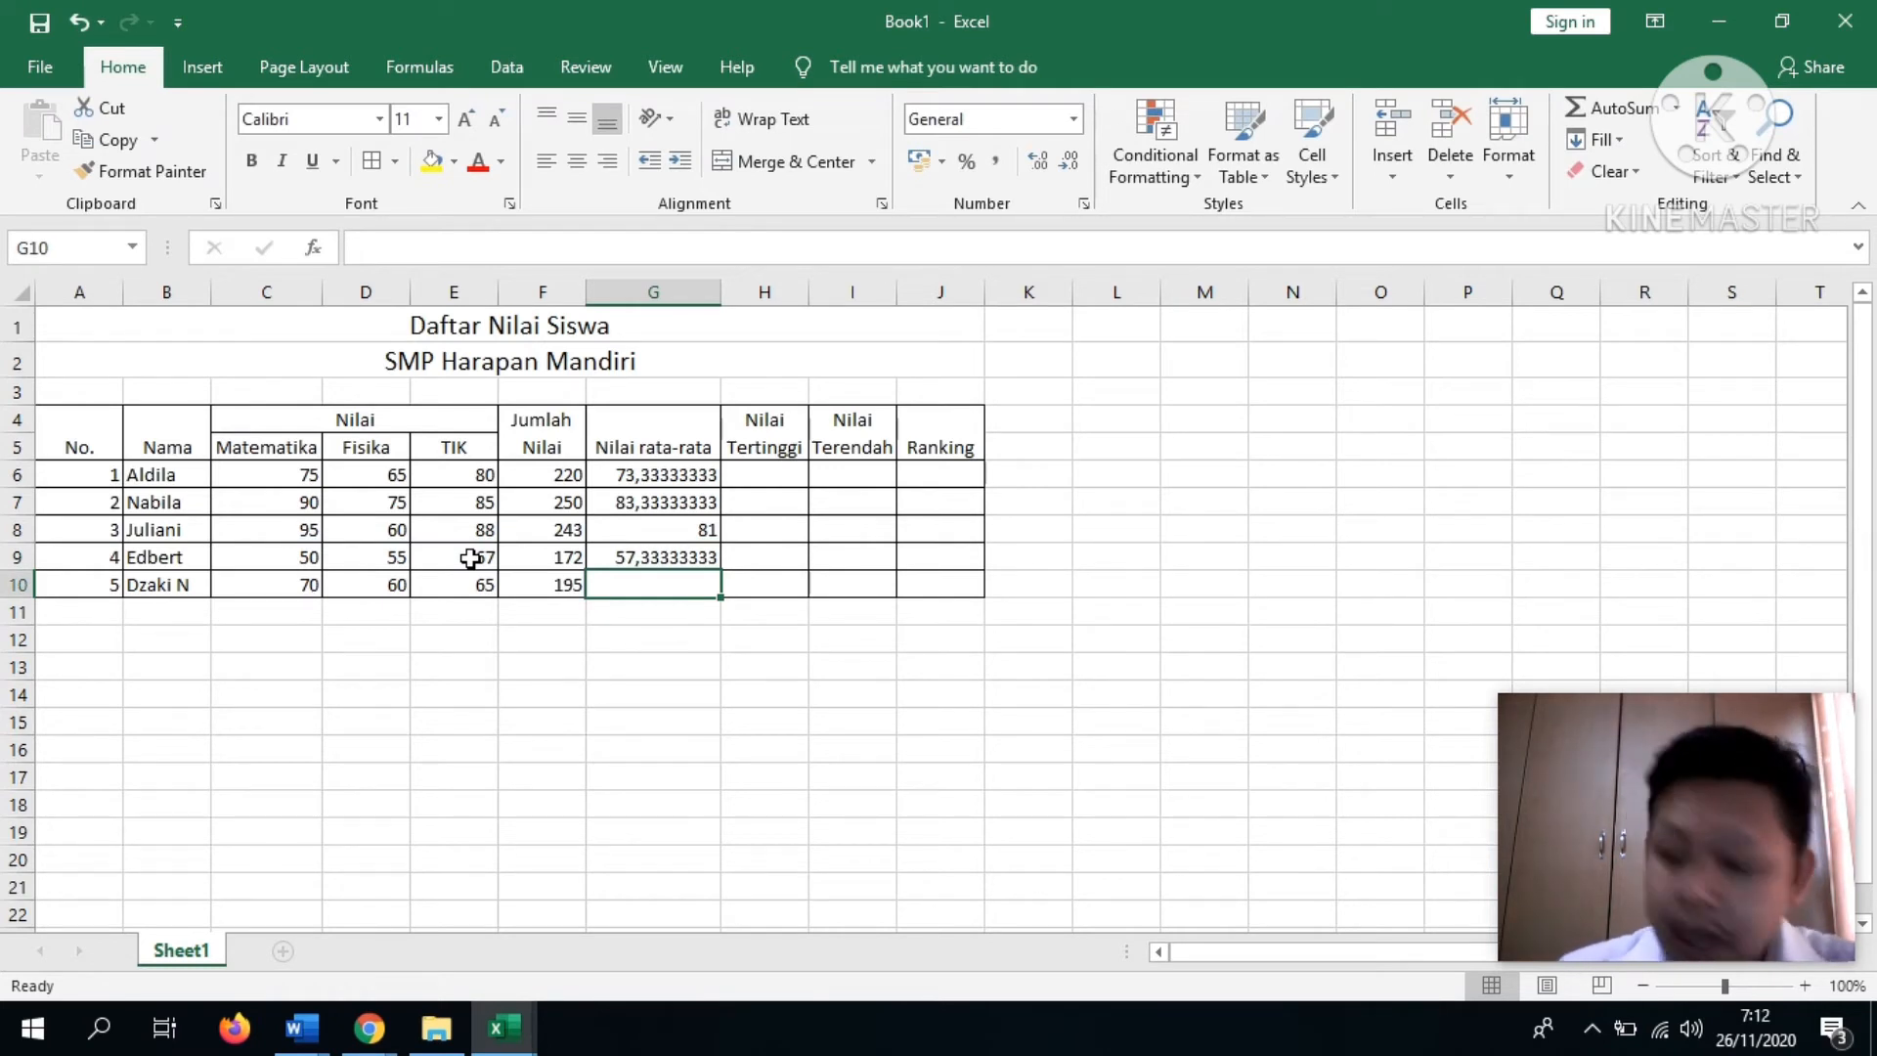
- Enter =AVERAGE(C10:E10) in G10 to calculate the fifth student's Nilai rata-rata
text(=ave)
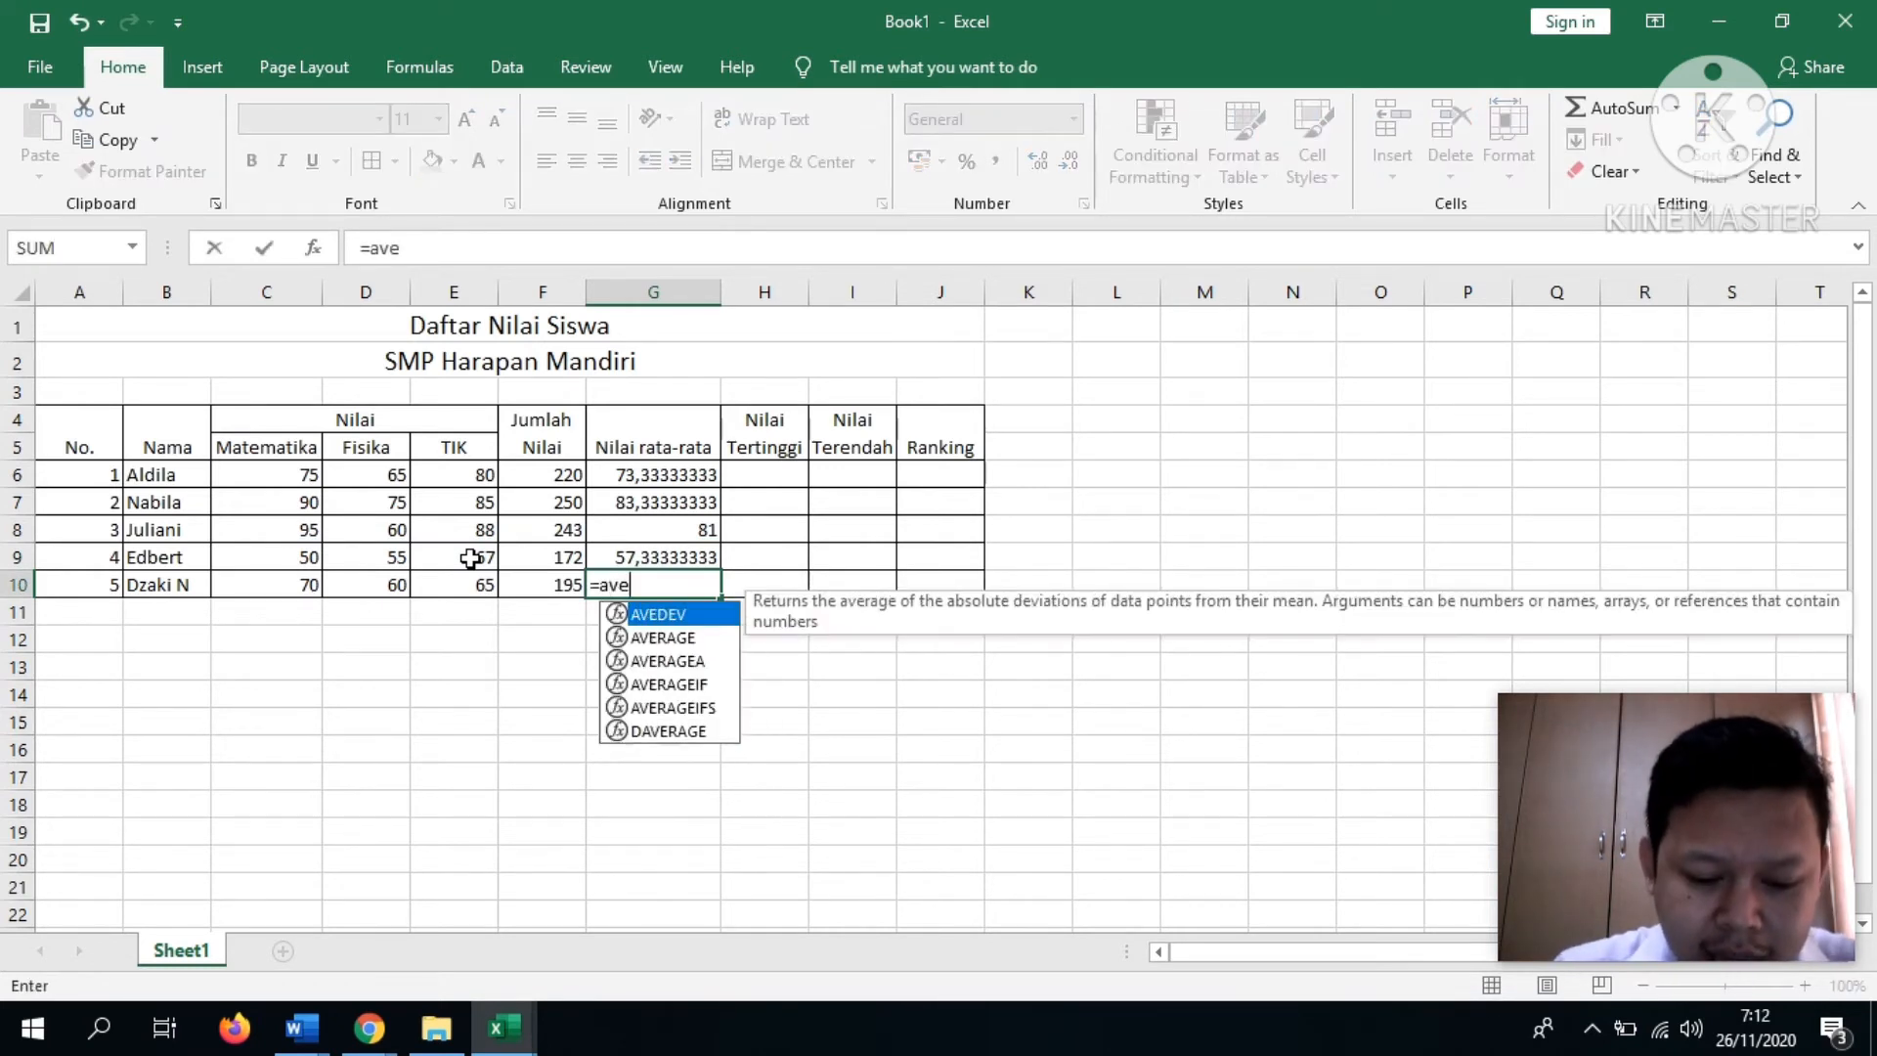
text(rage()
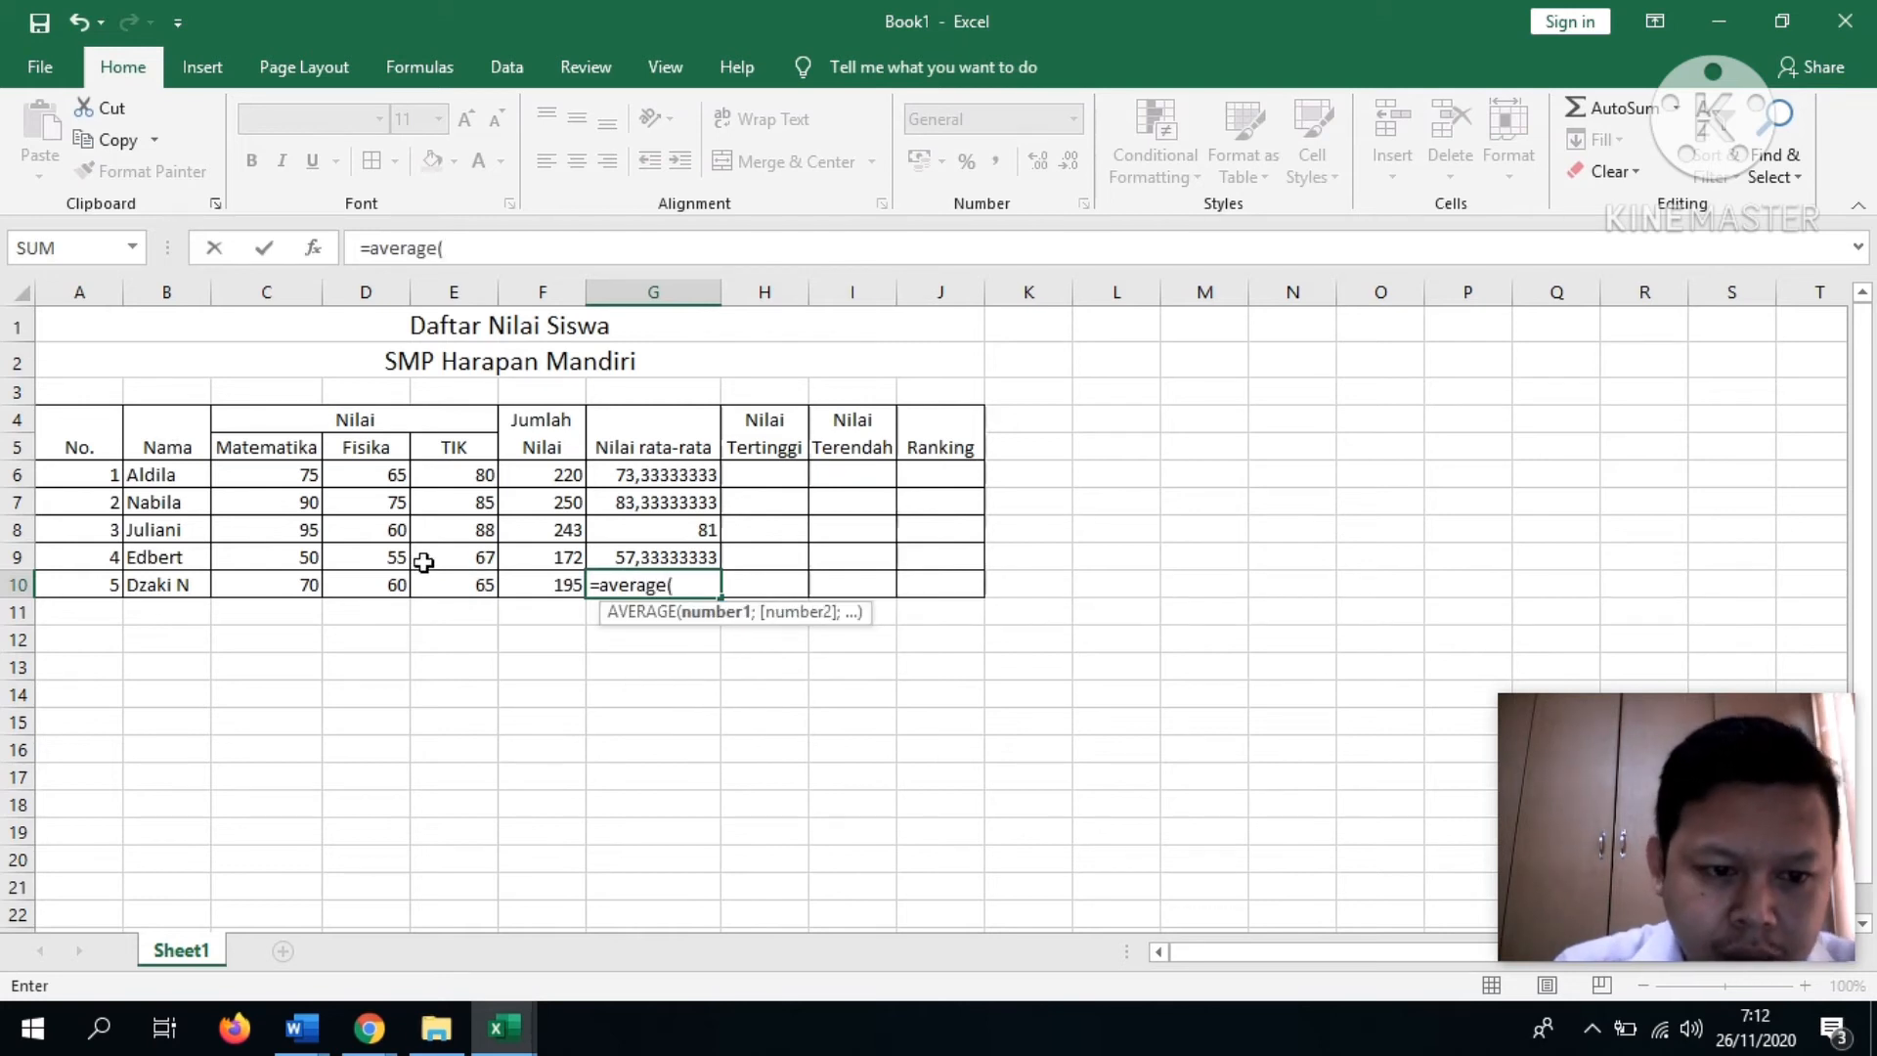
drag(293, 585, 448, 582)
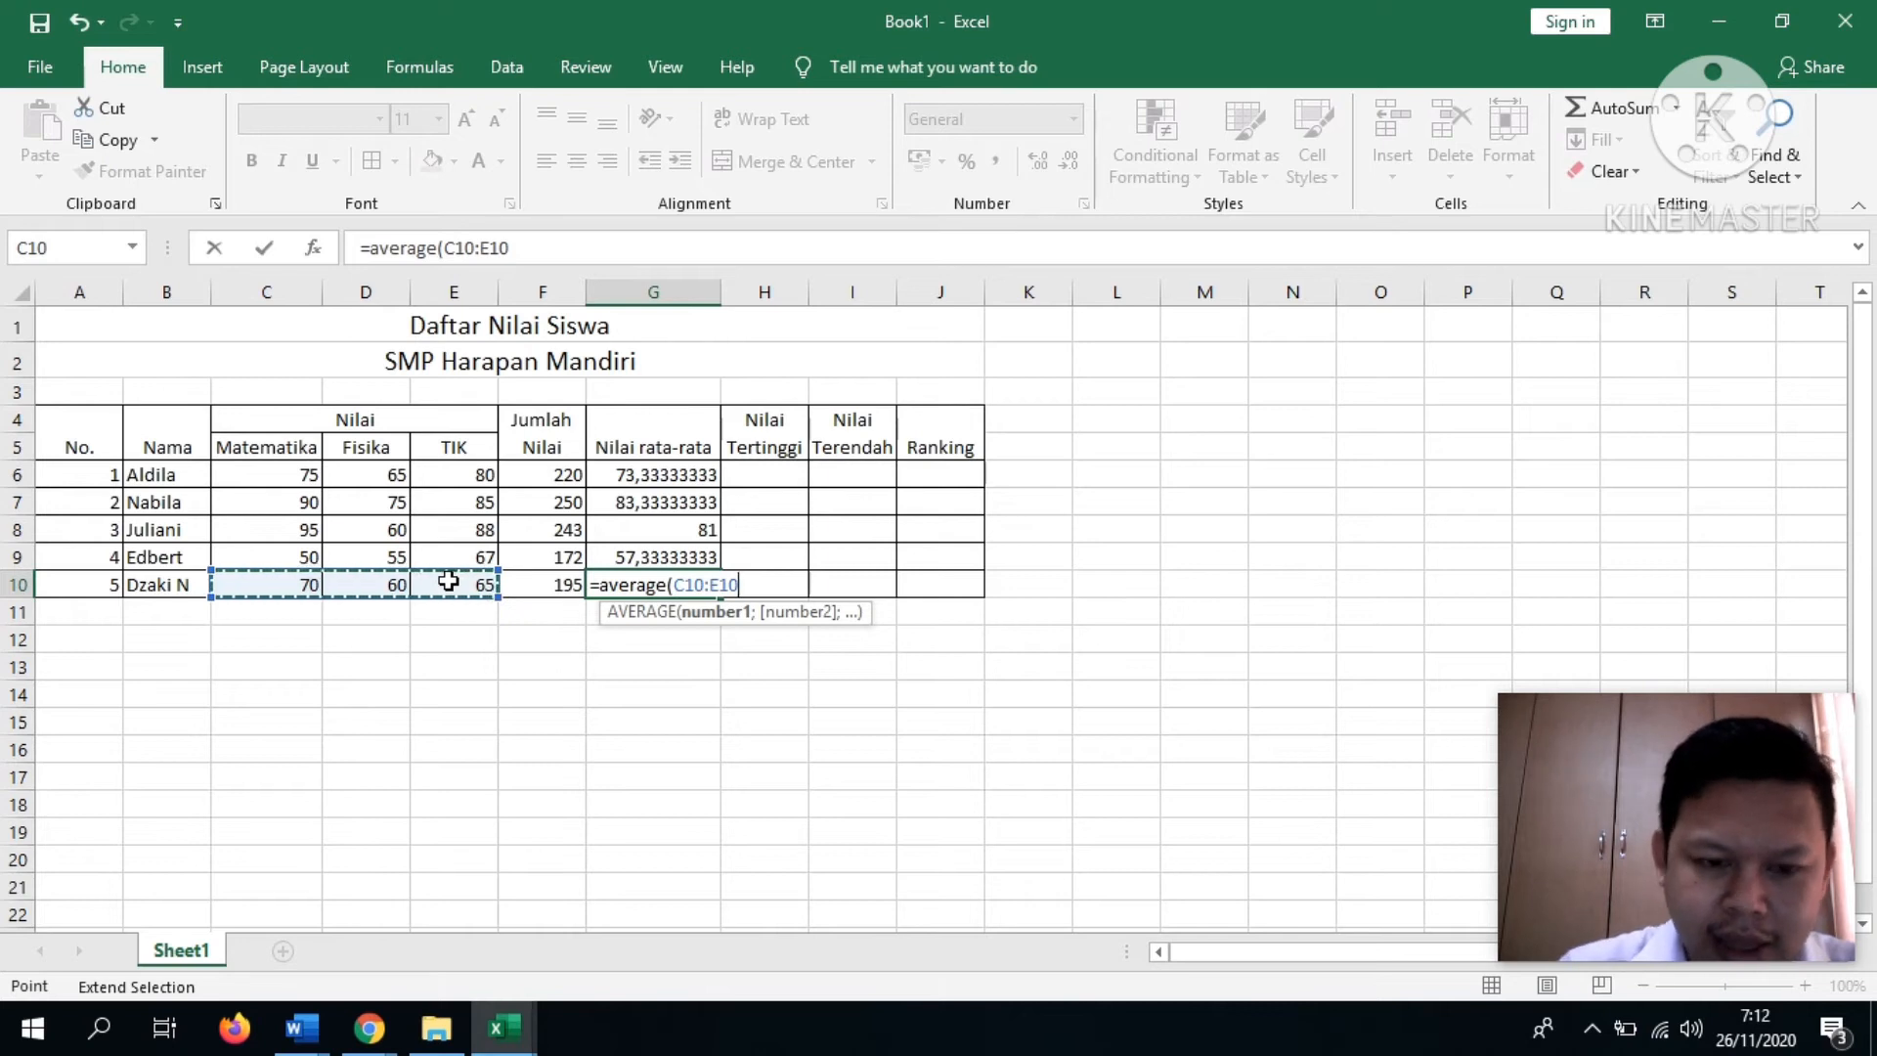
text())
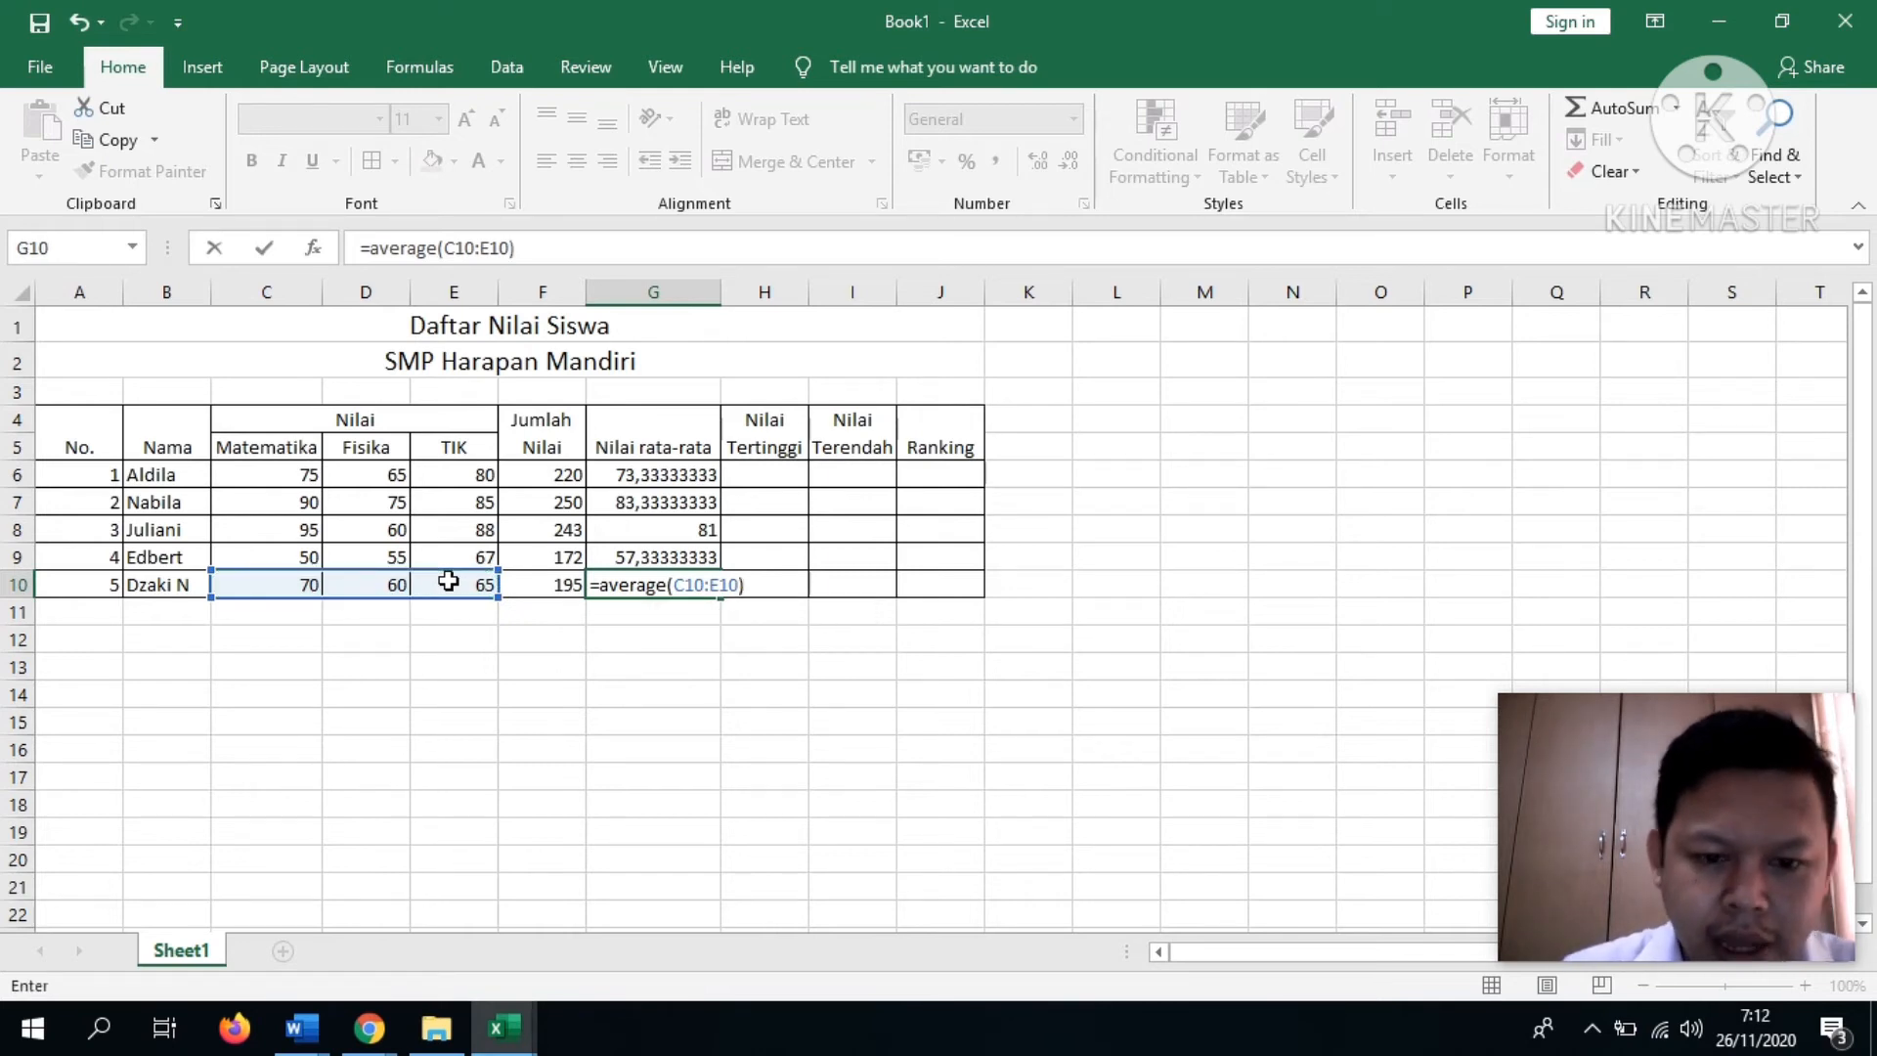
key(ctrl+Return)
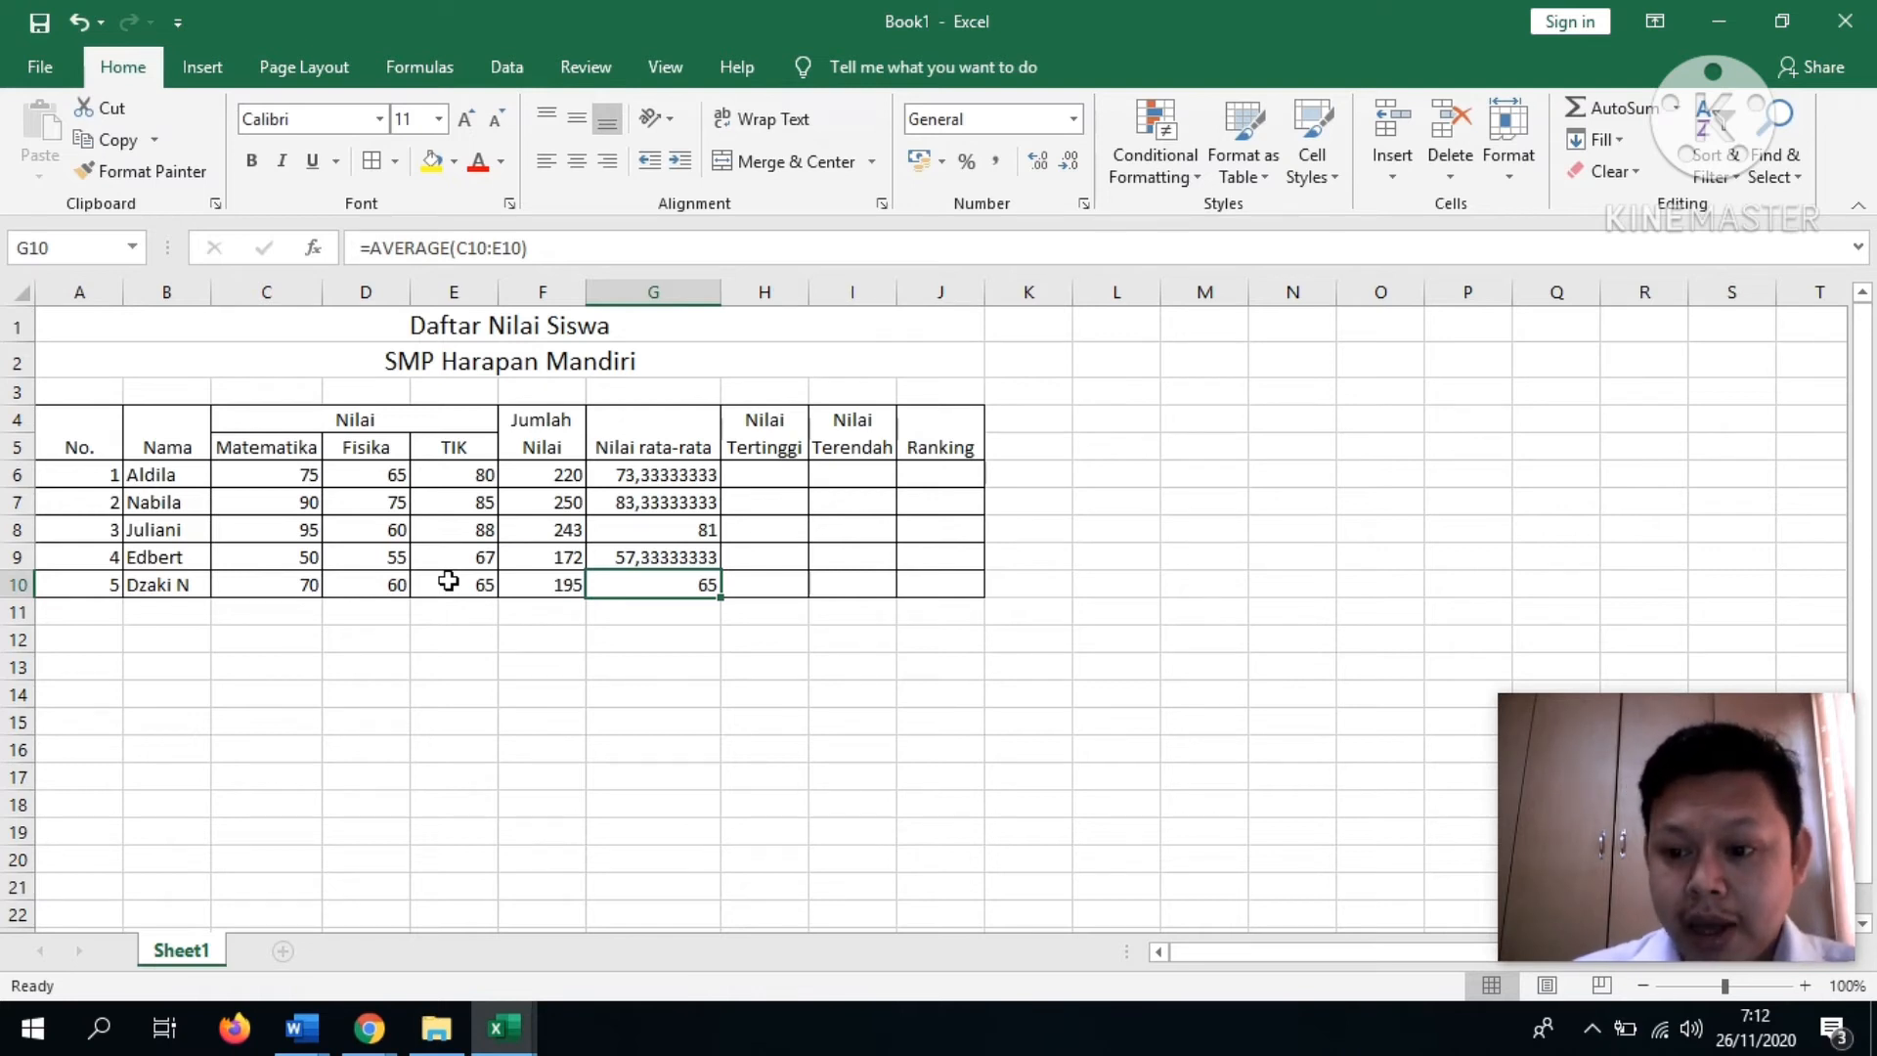
- Enter =MAX(C6:E6) in H6 to get the first student's Nilai Tertinggi
key(Up)
key(Up)
key(Up)
key(Up)
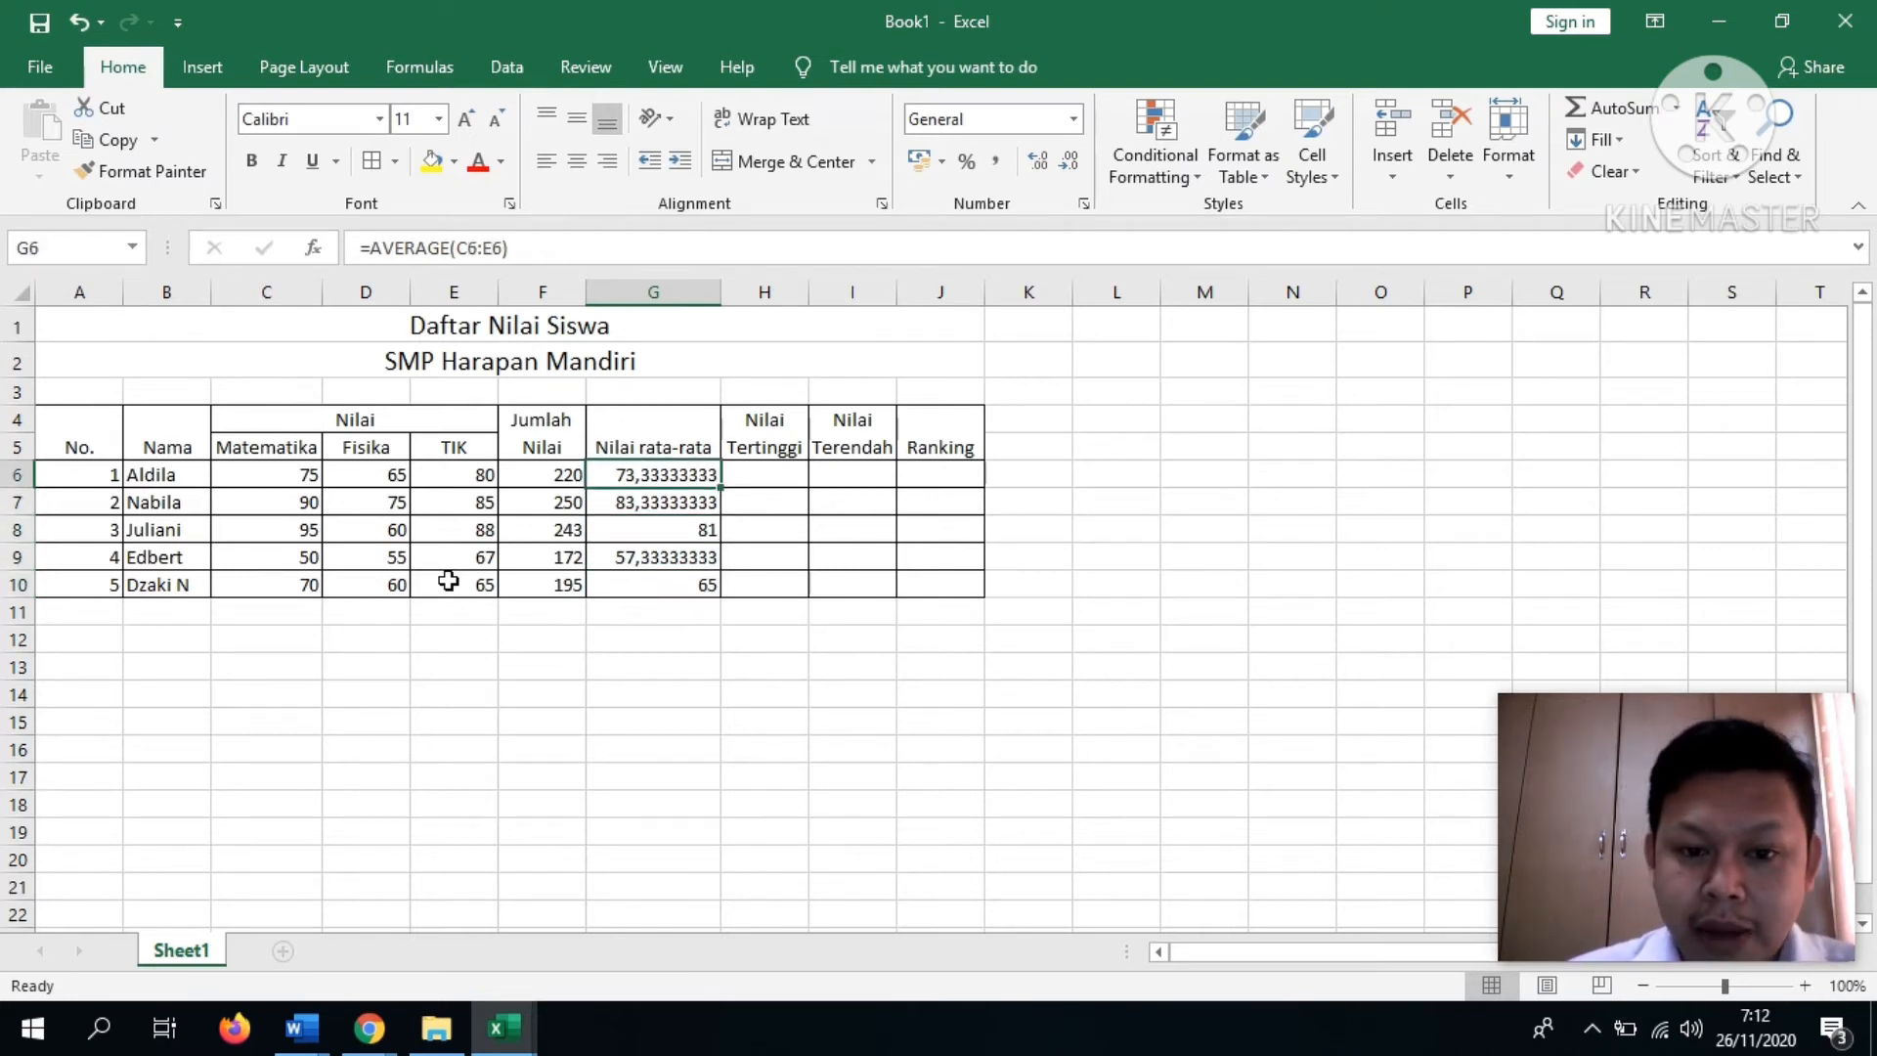
key(Right)
text(=max()
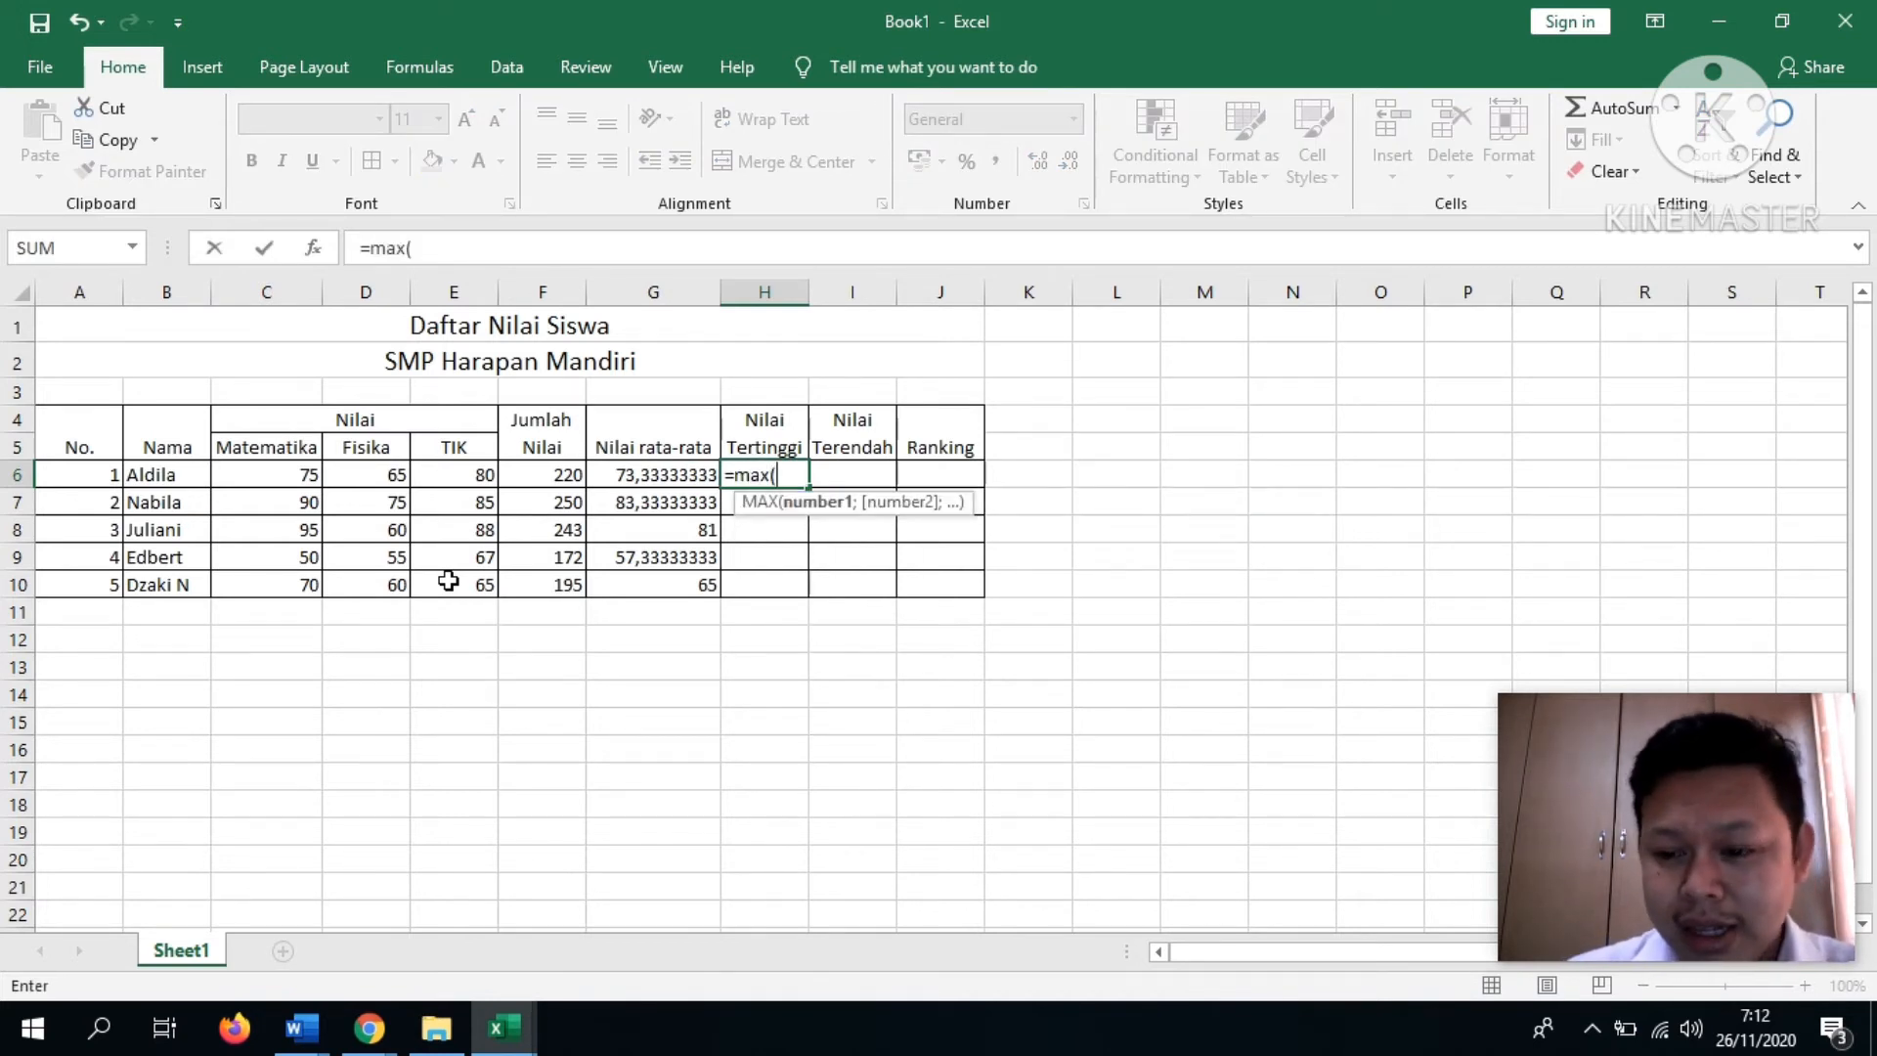
click(284, 479)
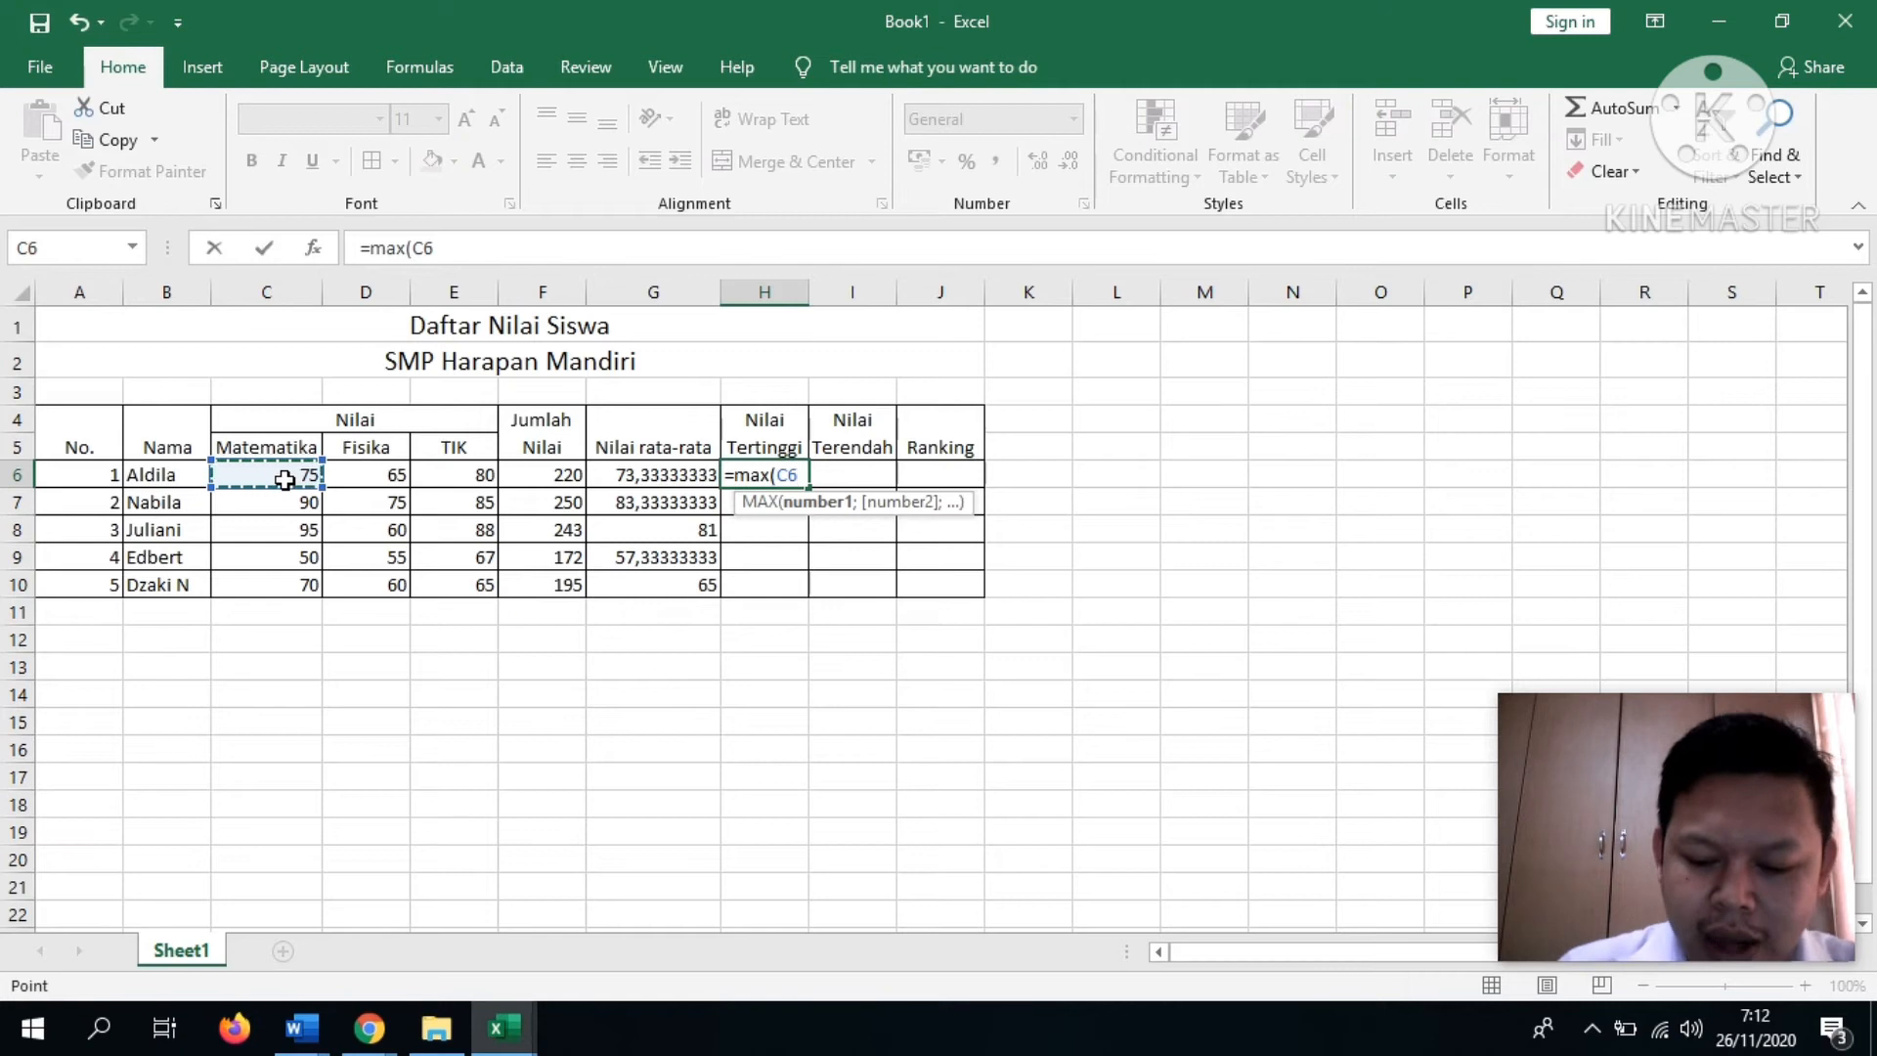
key(F8)
click(473, 471)
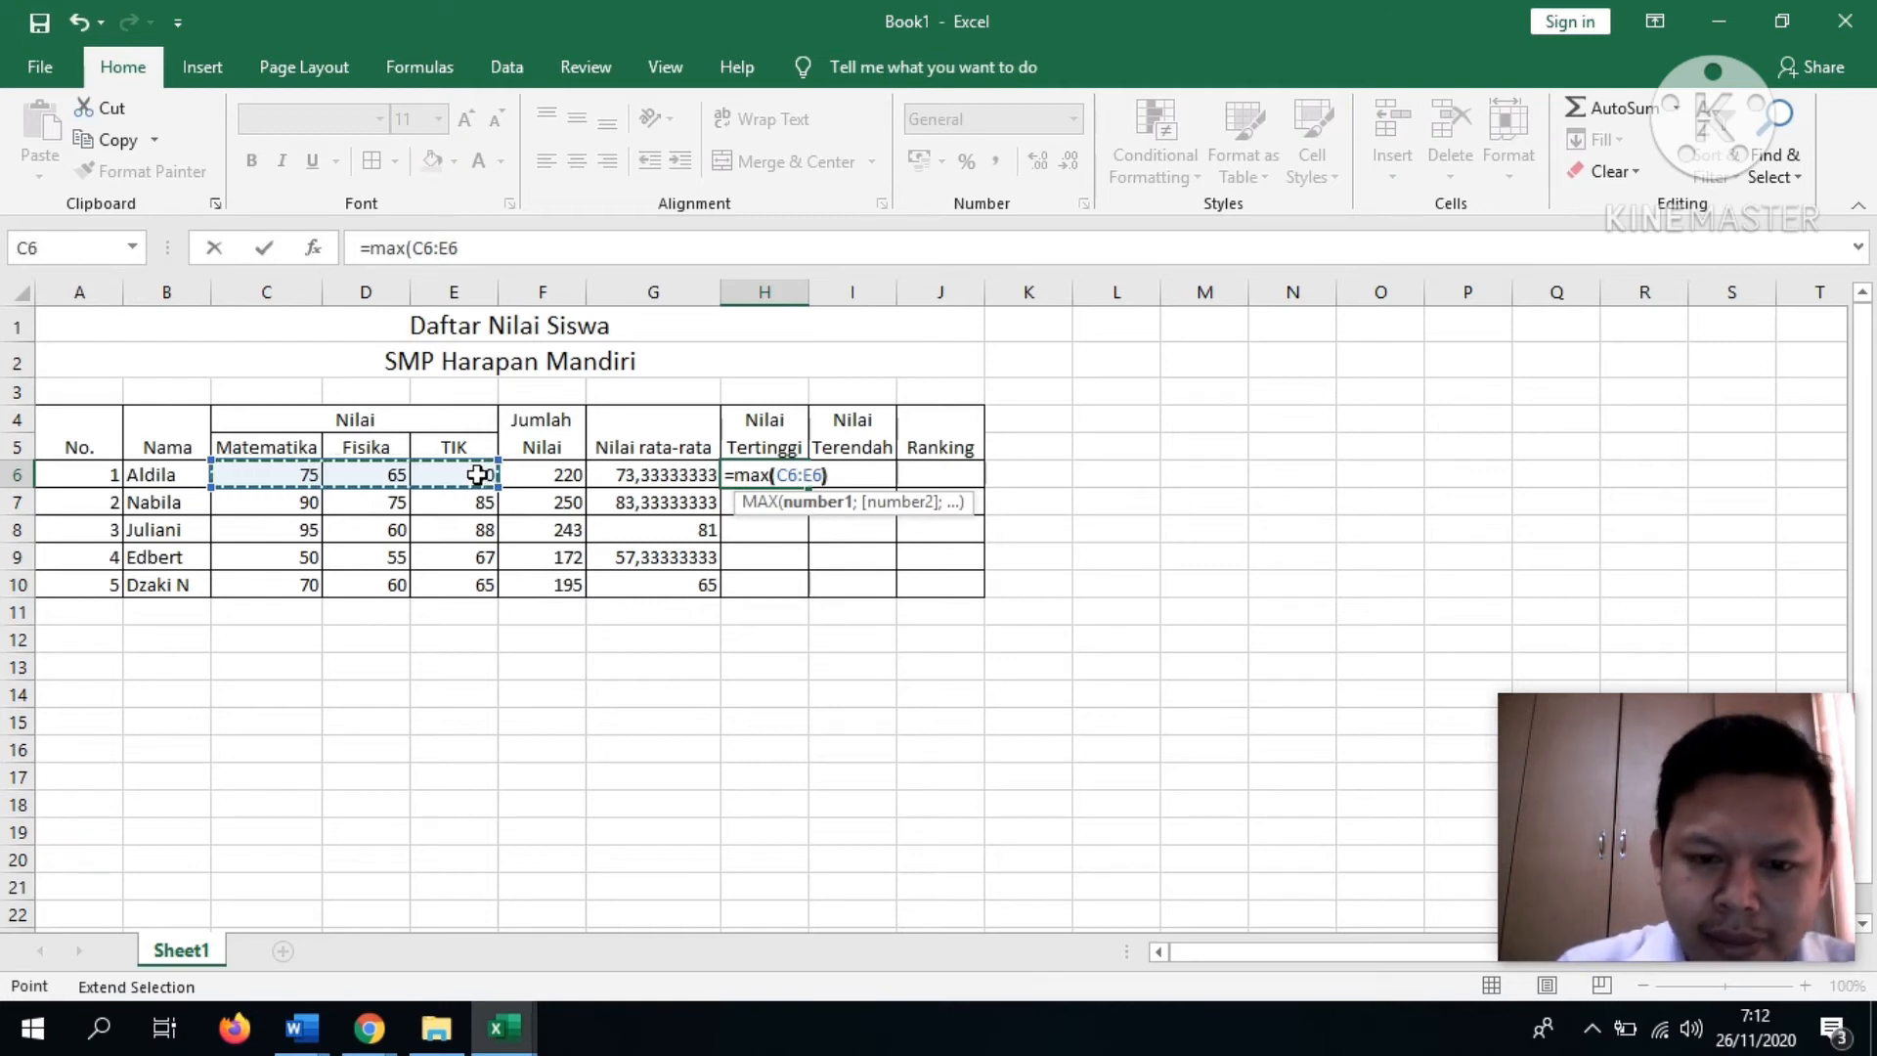
key(Return)
key(Up)
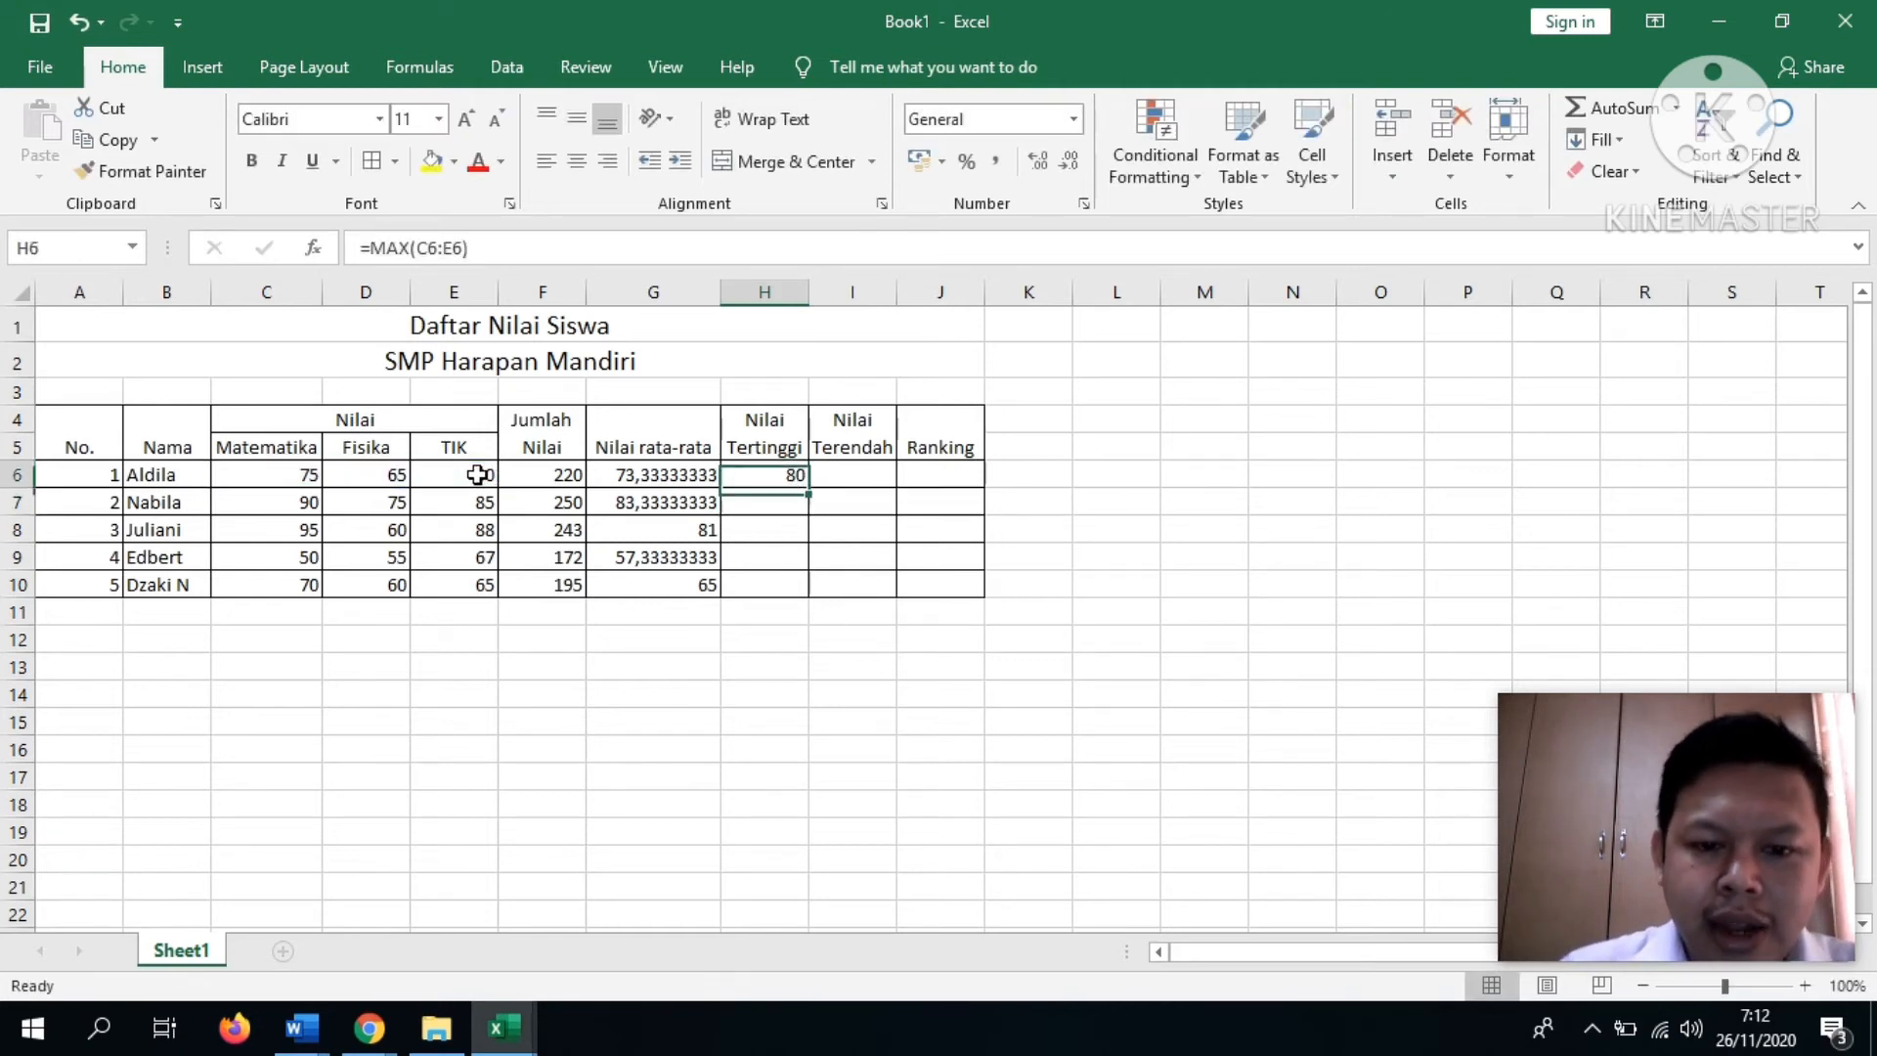
- Enter =MAX(C7:E7) in H7 to get the second student's Nilai Tertinggi
key(Down)
text(=max()
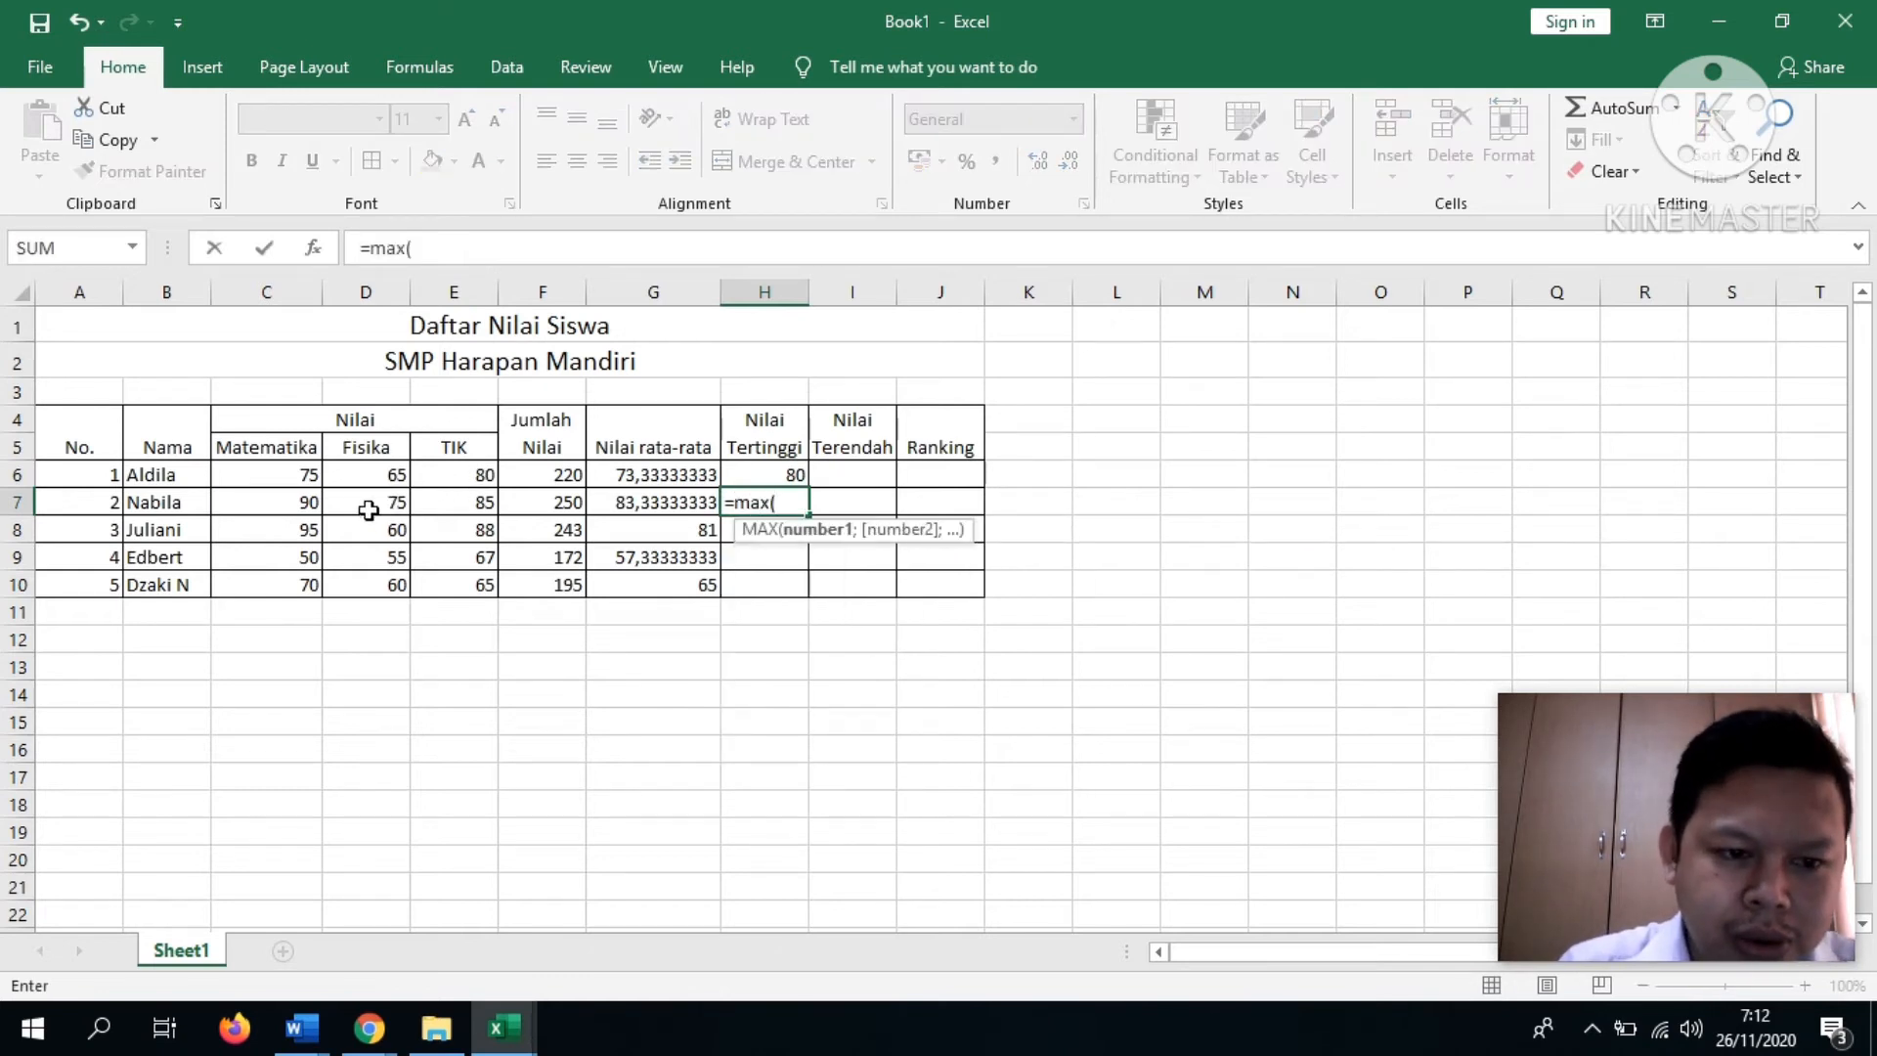
click(292, 504)
key(F8)
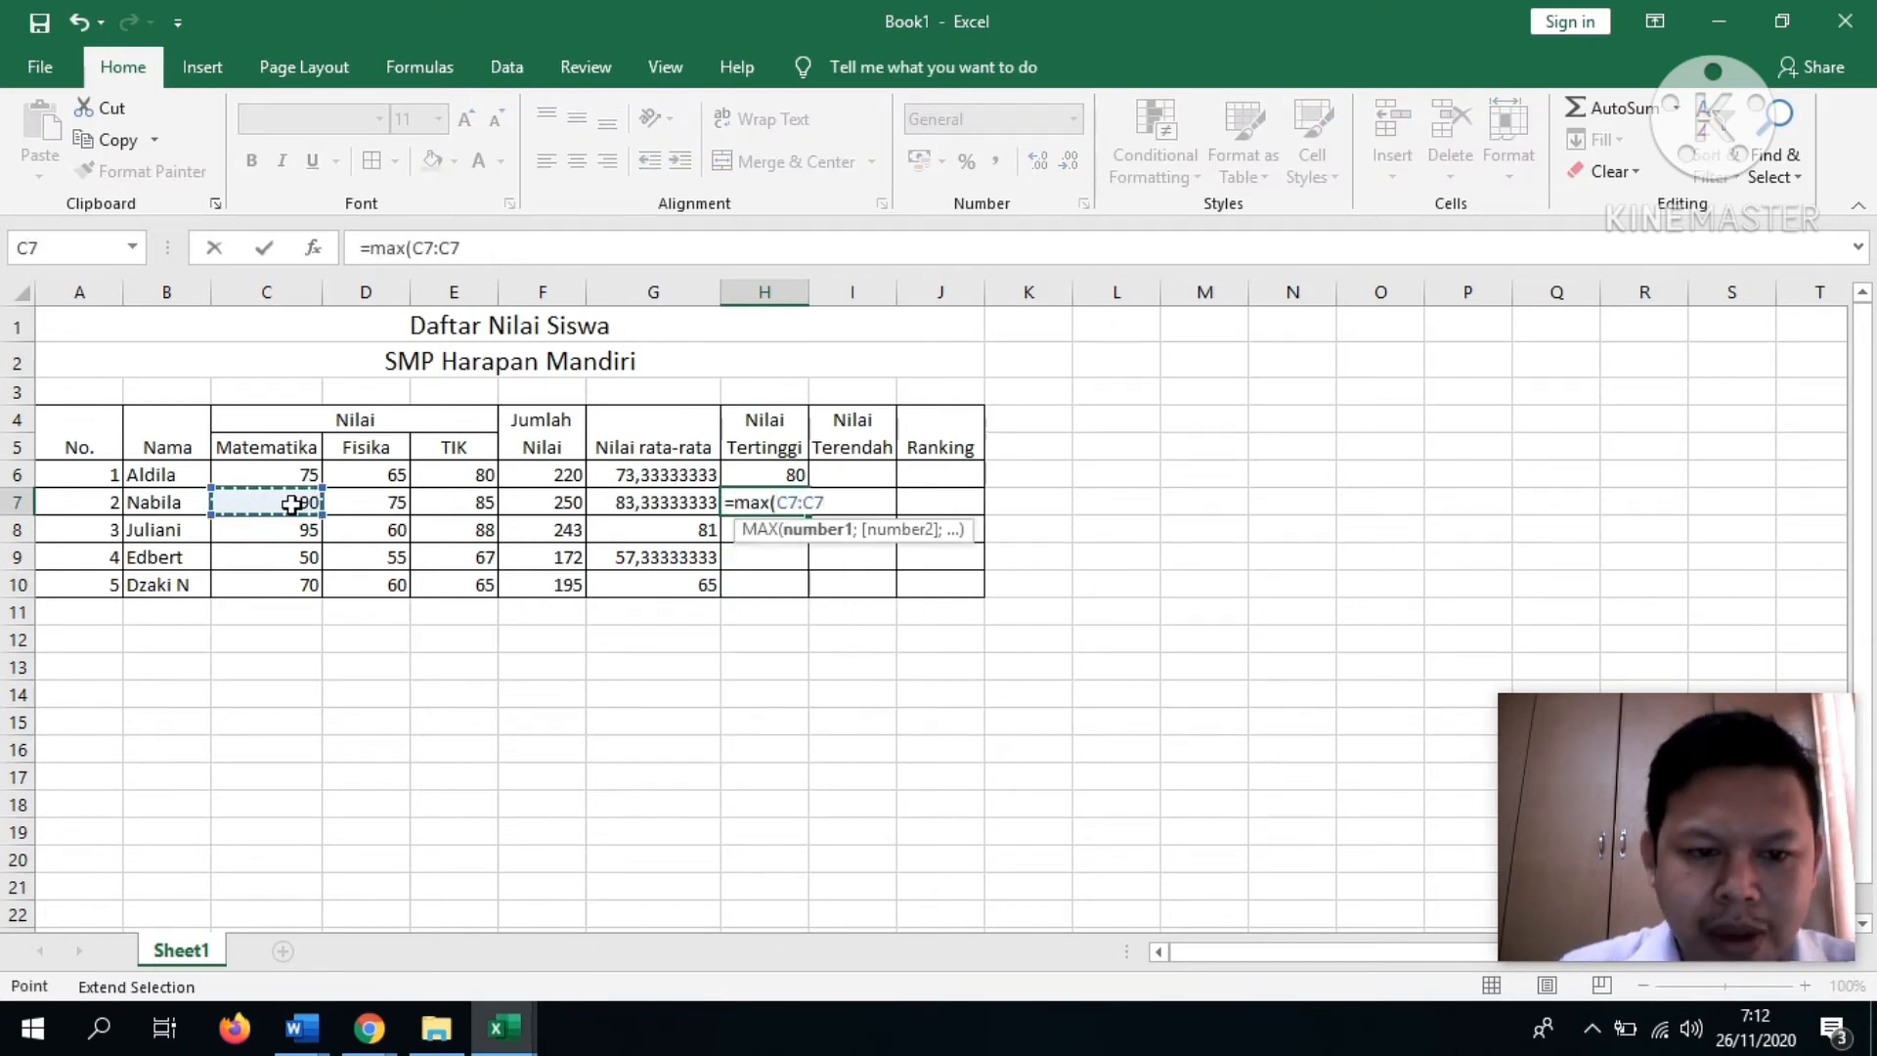
click(452, 503)
key(Return)
- Enter =MAX(C8:E8) in H8 to get the third student's Nilai Tertinggi
text(=ave)
key(BackSpace)
key(BackSpace)
key(BackSpace)
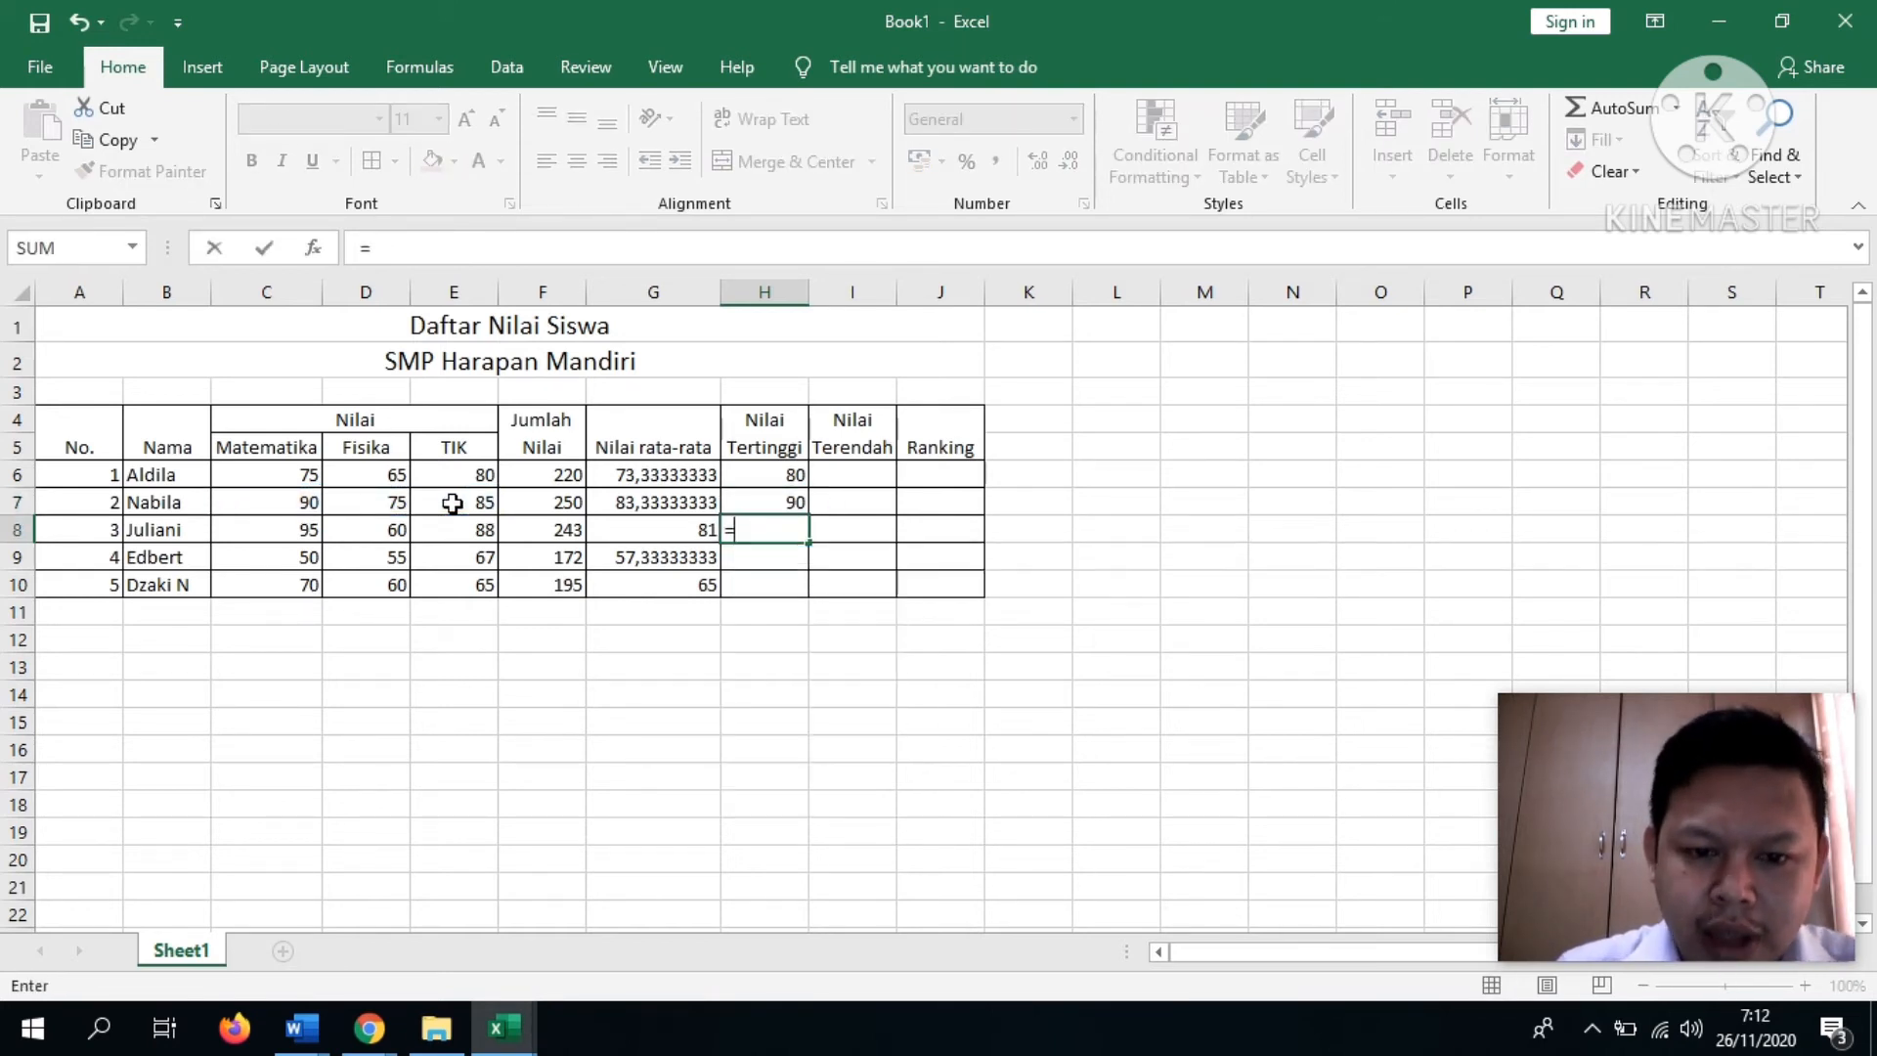
text(max()
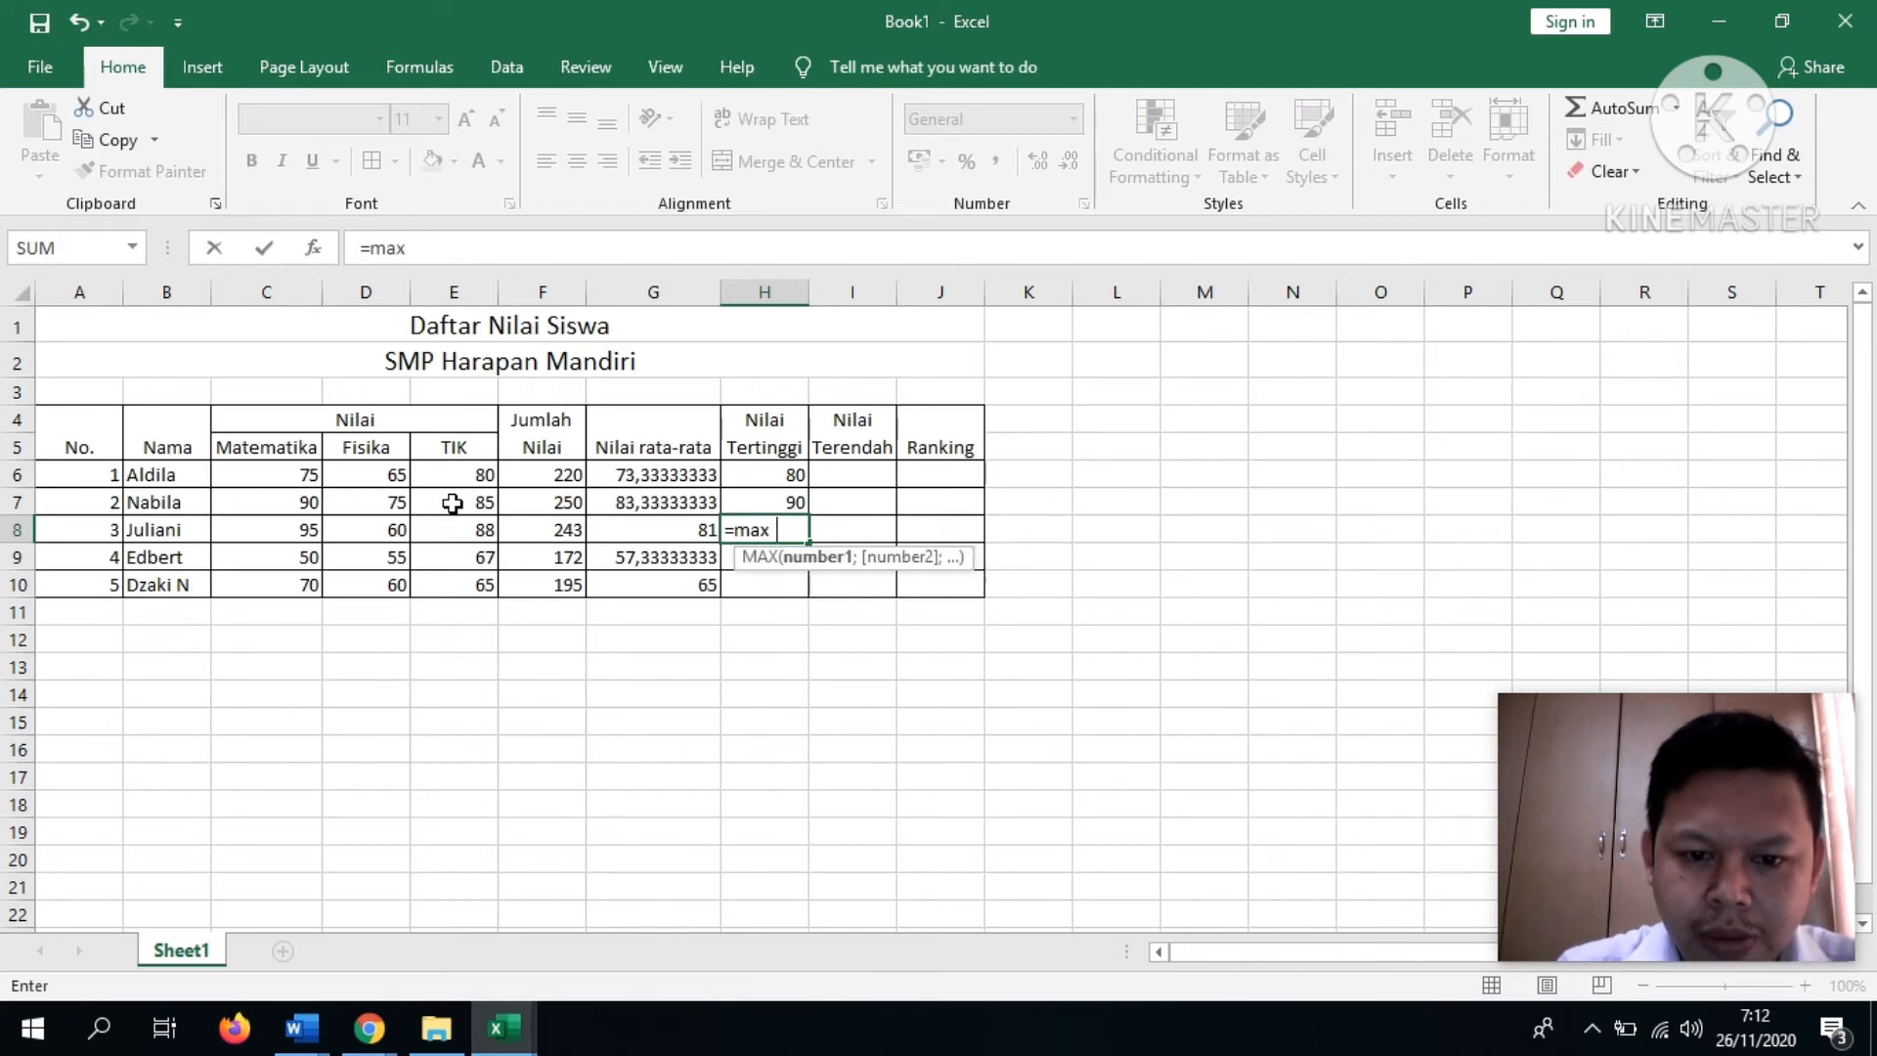
click(257, 527)
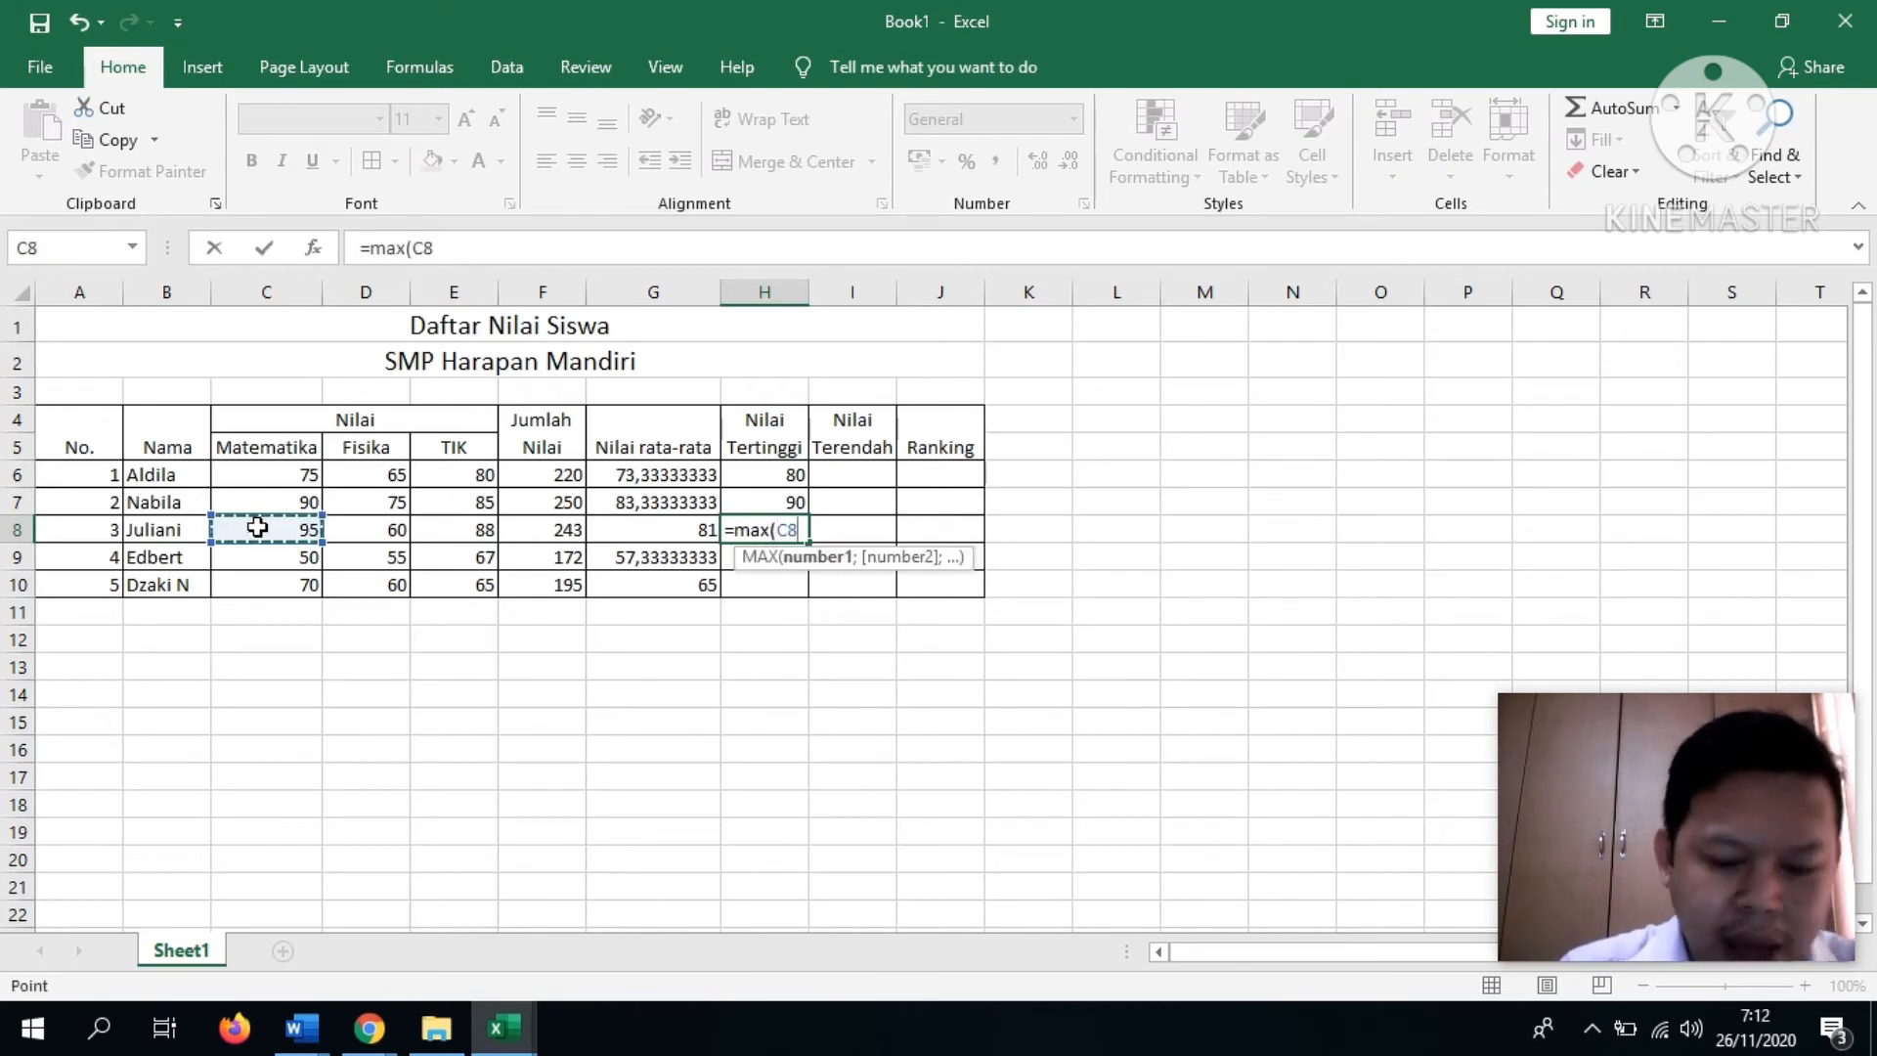
key(F8)
click(440, 528)
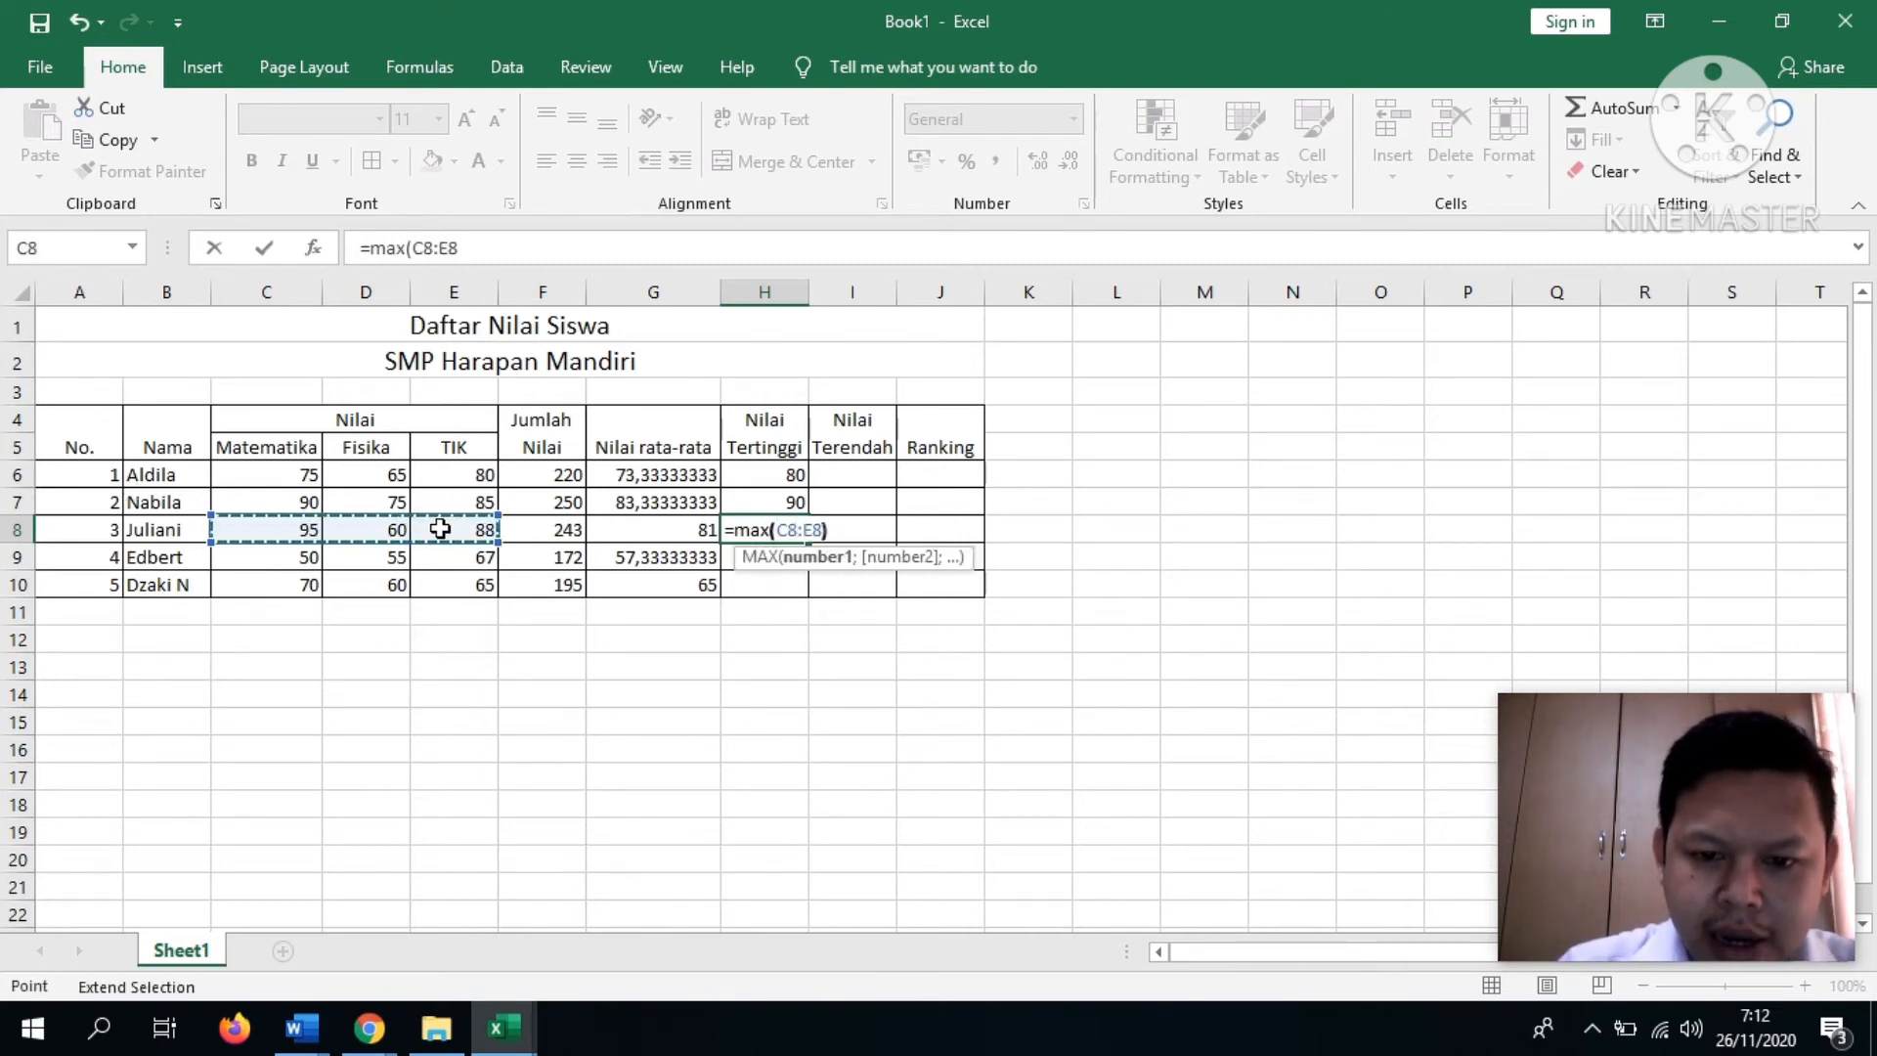
key(Return)
- Enter =MAX(C9:E9) in H9 to get the fourth student's Nilai Tertinggi
text(=max()
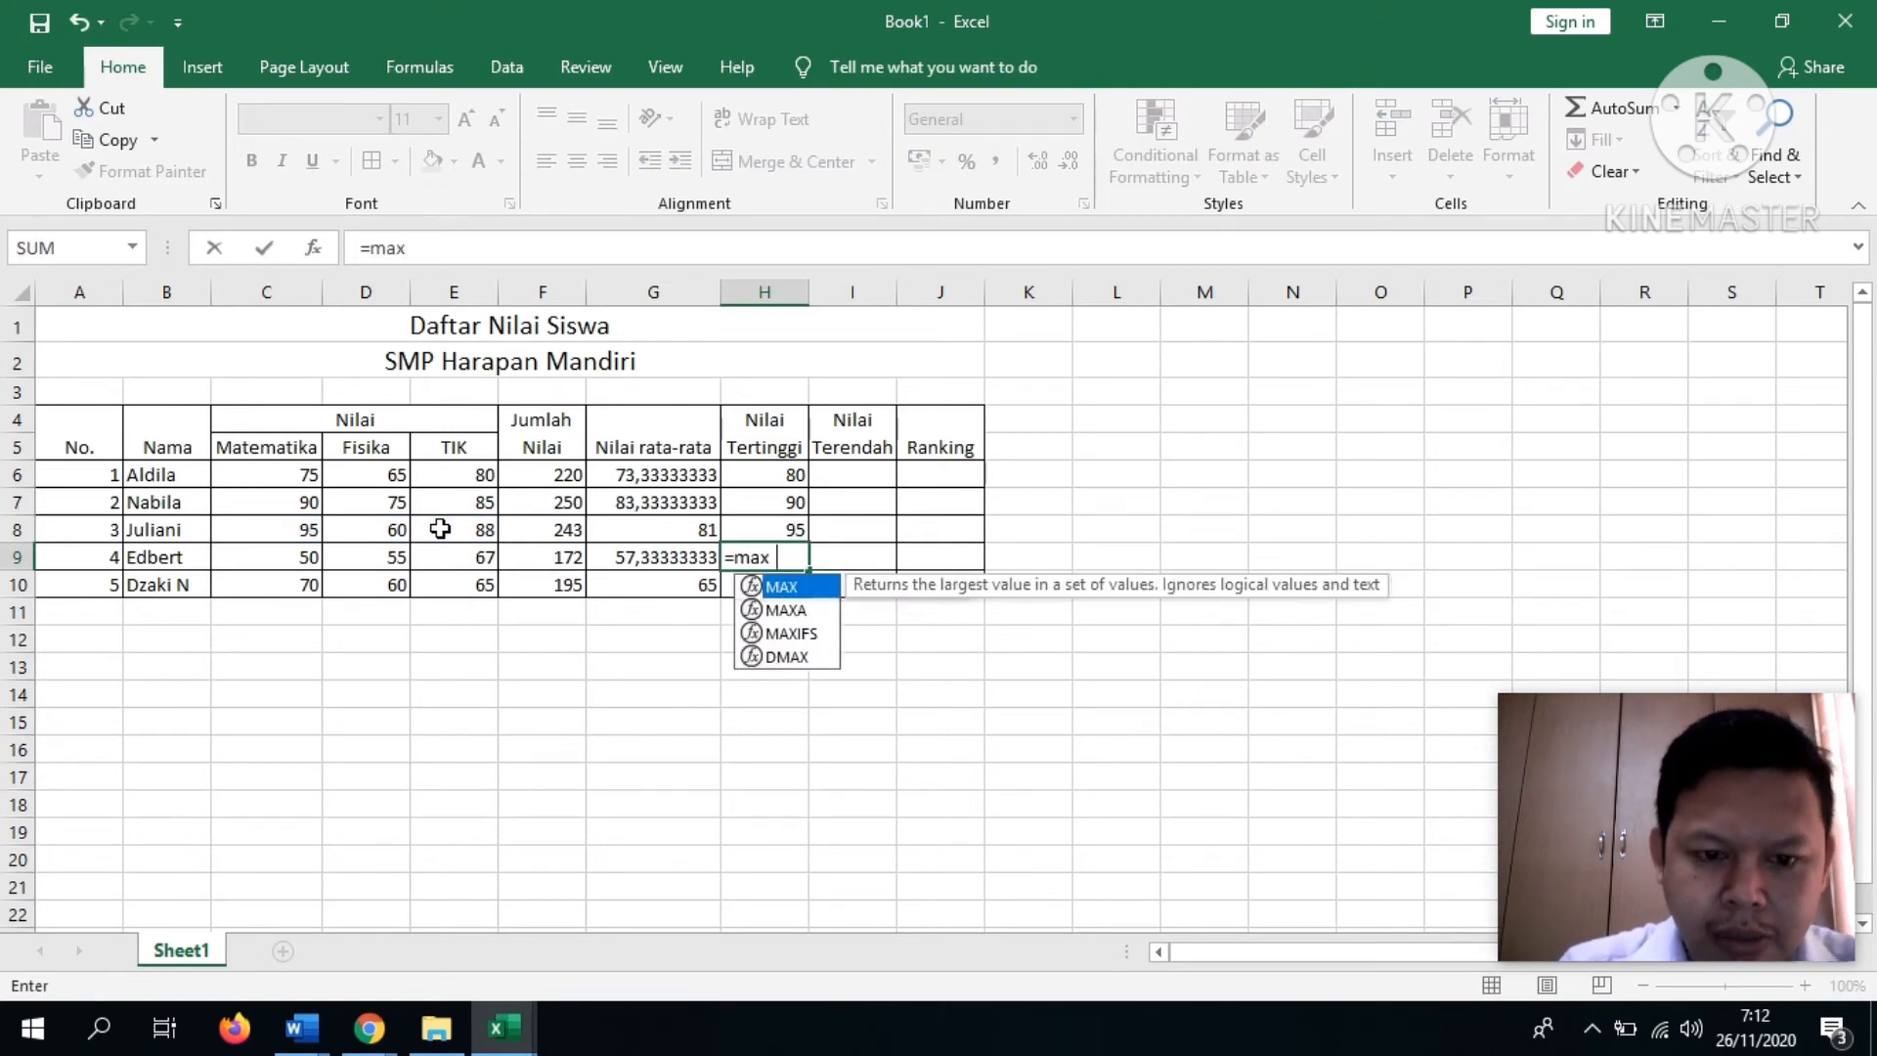
click(294, 559)
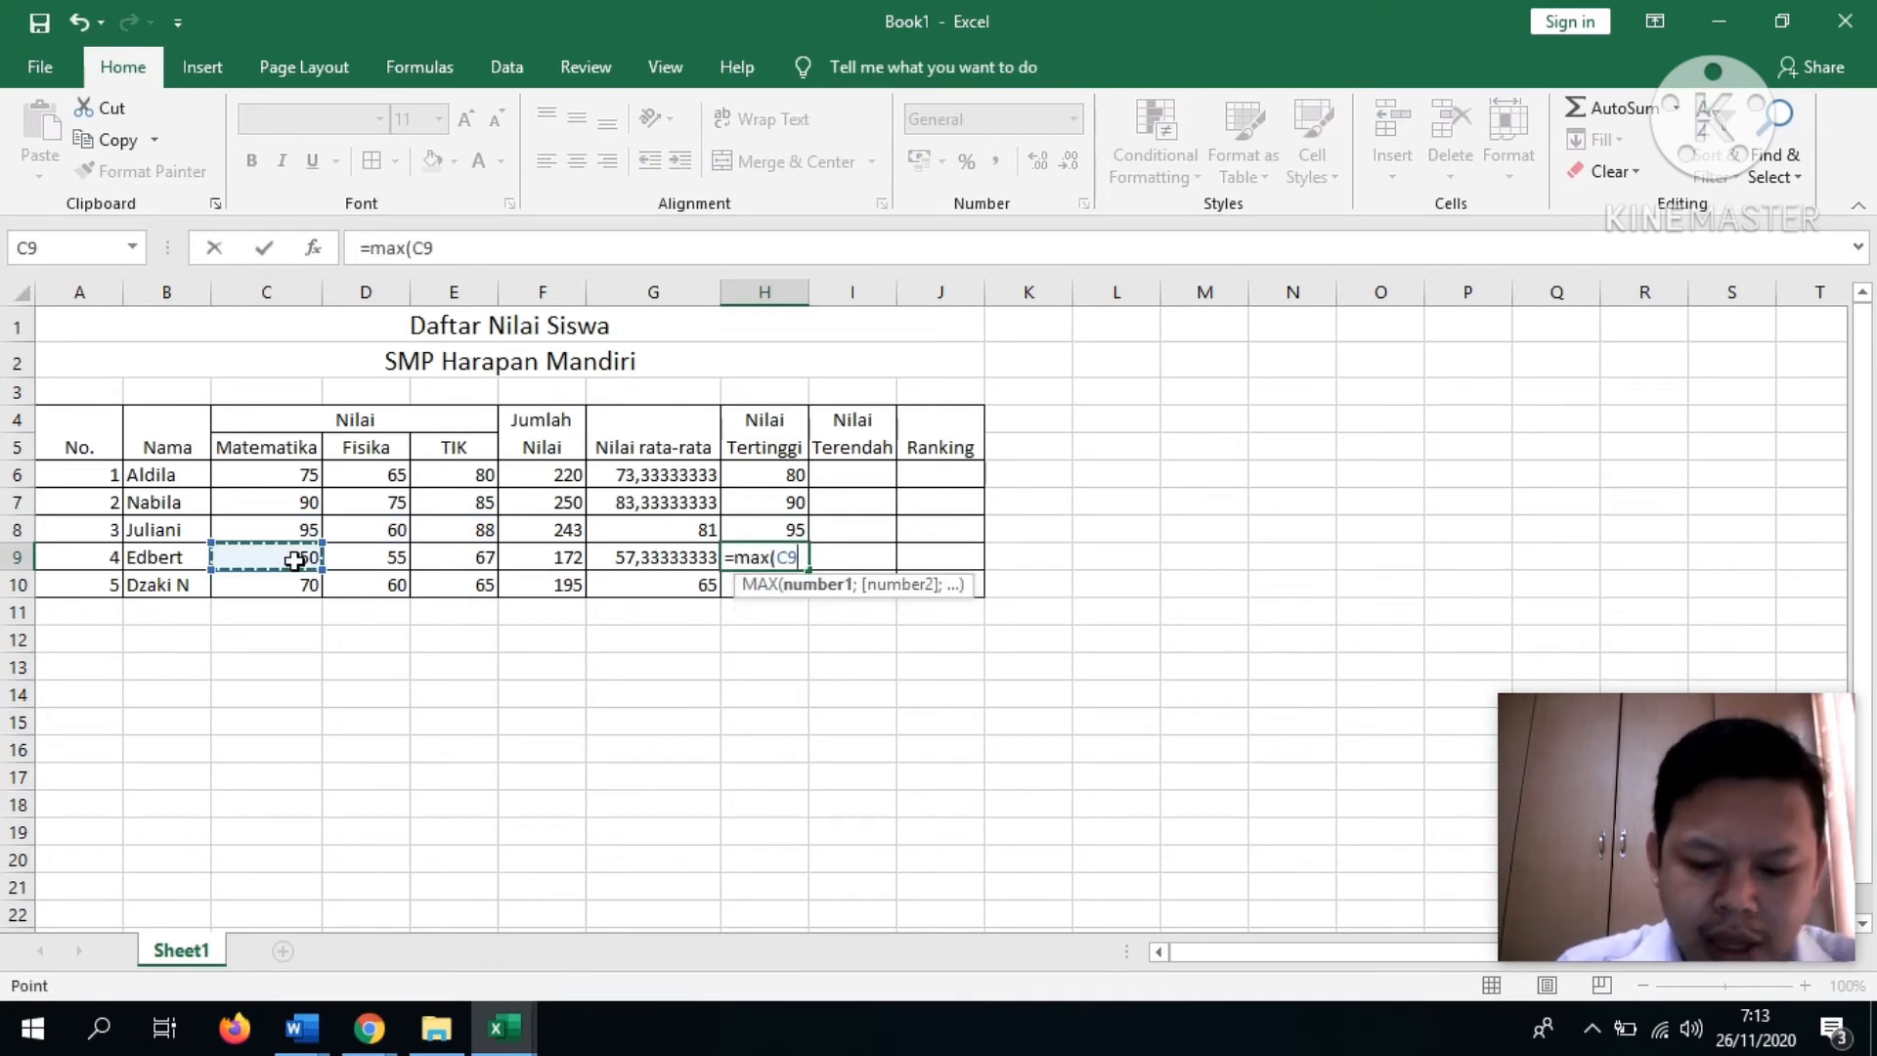
key(F8)
click(470, 553)
key(Return)
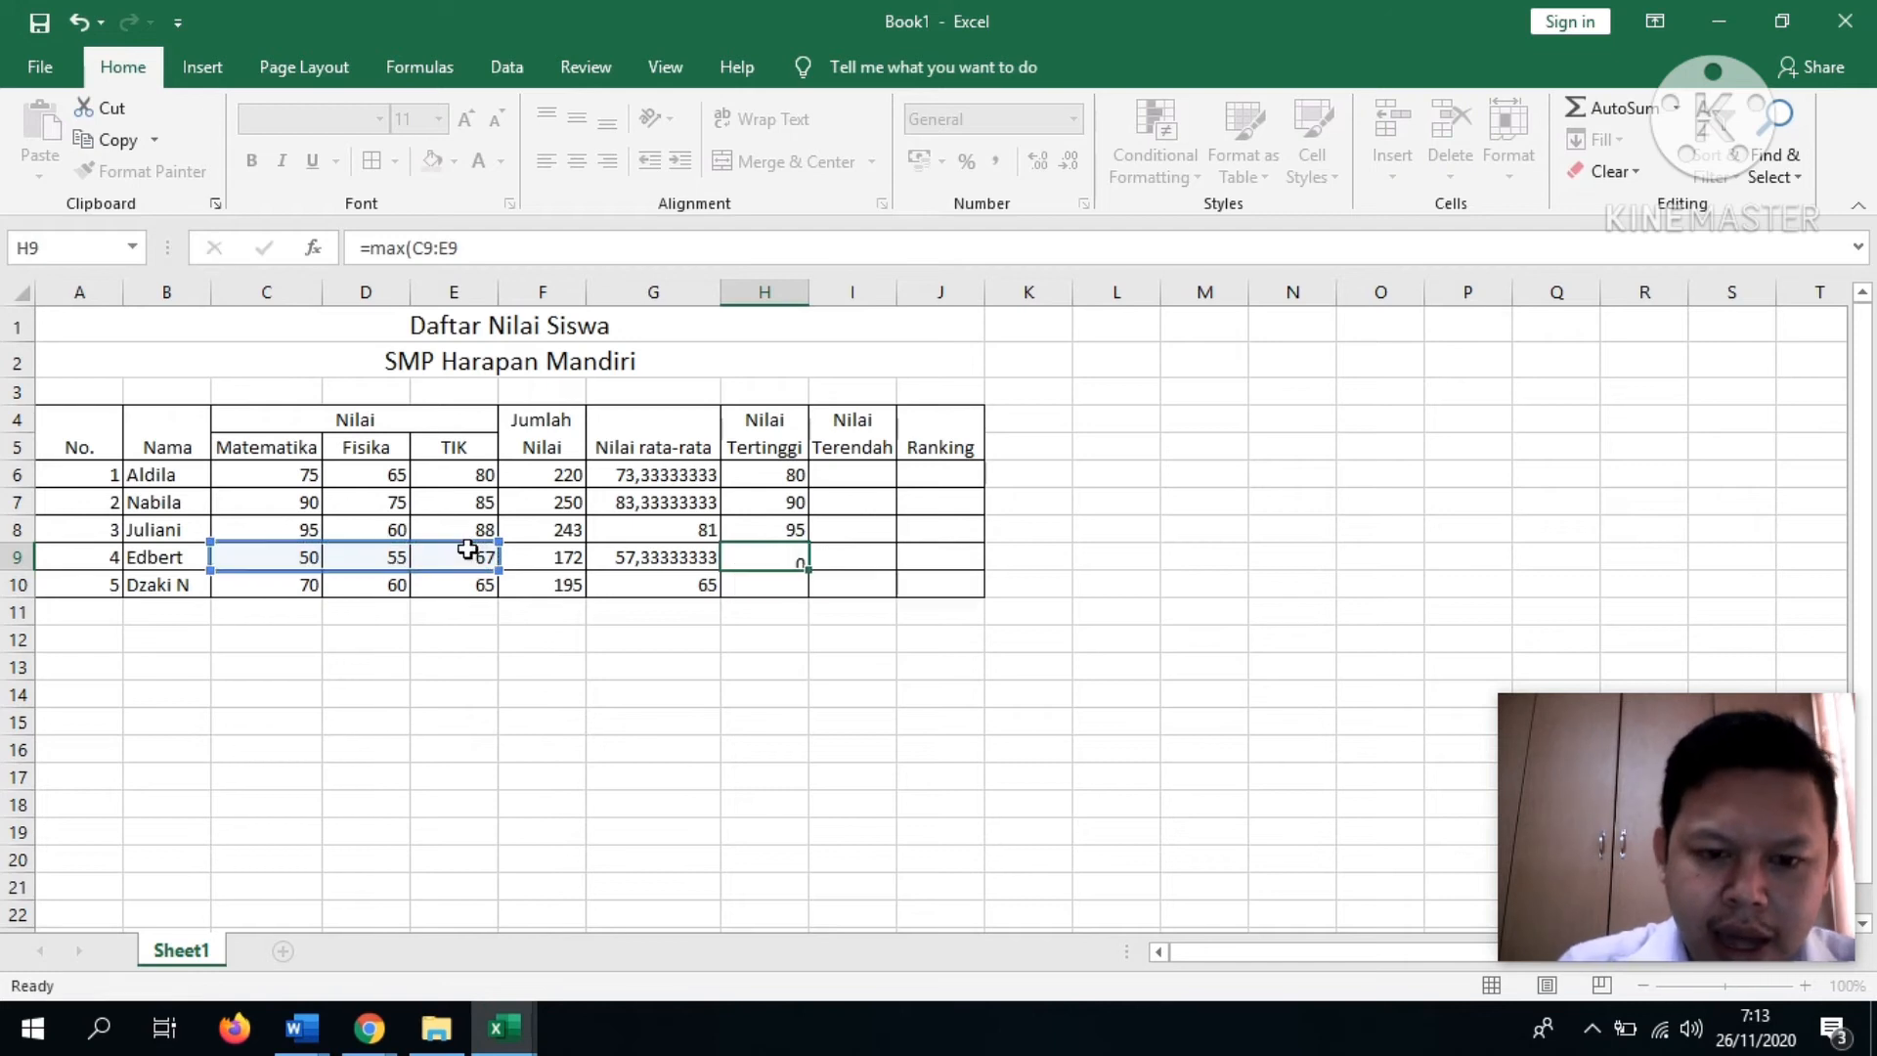
- Enter =MAX(C10:E10) in H10 to get the fifth student's Nilai Tertinggi
text(=max()
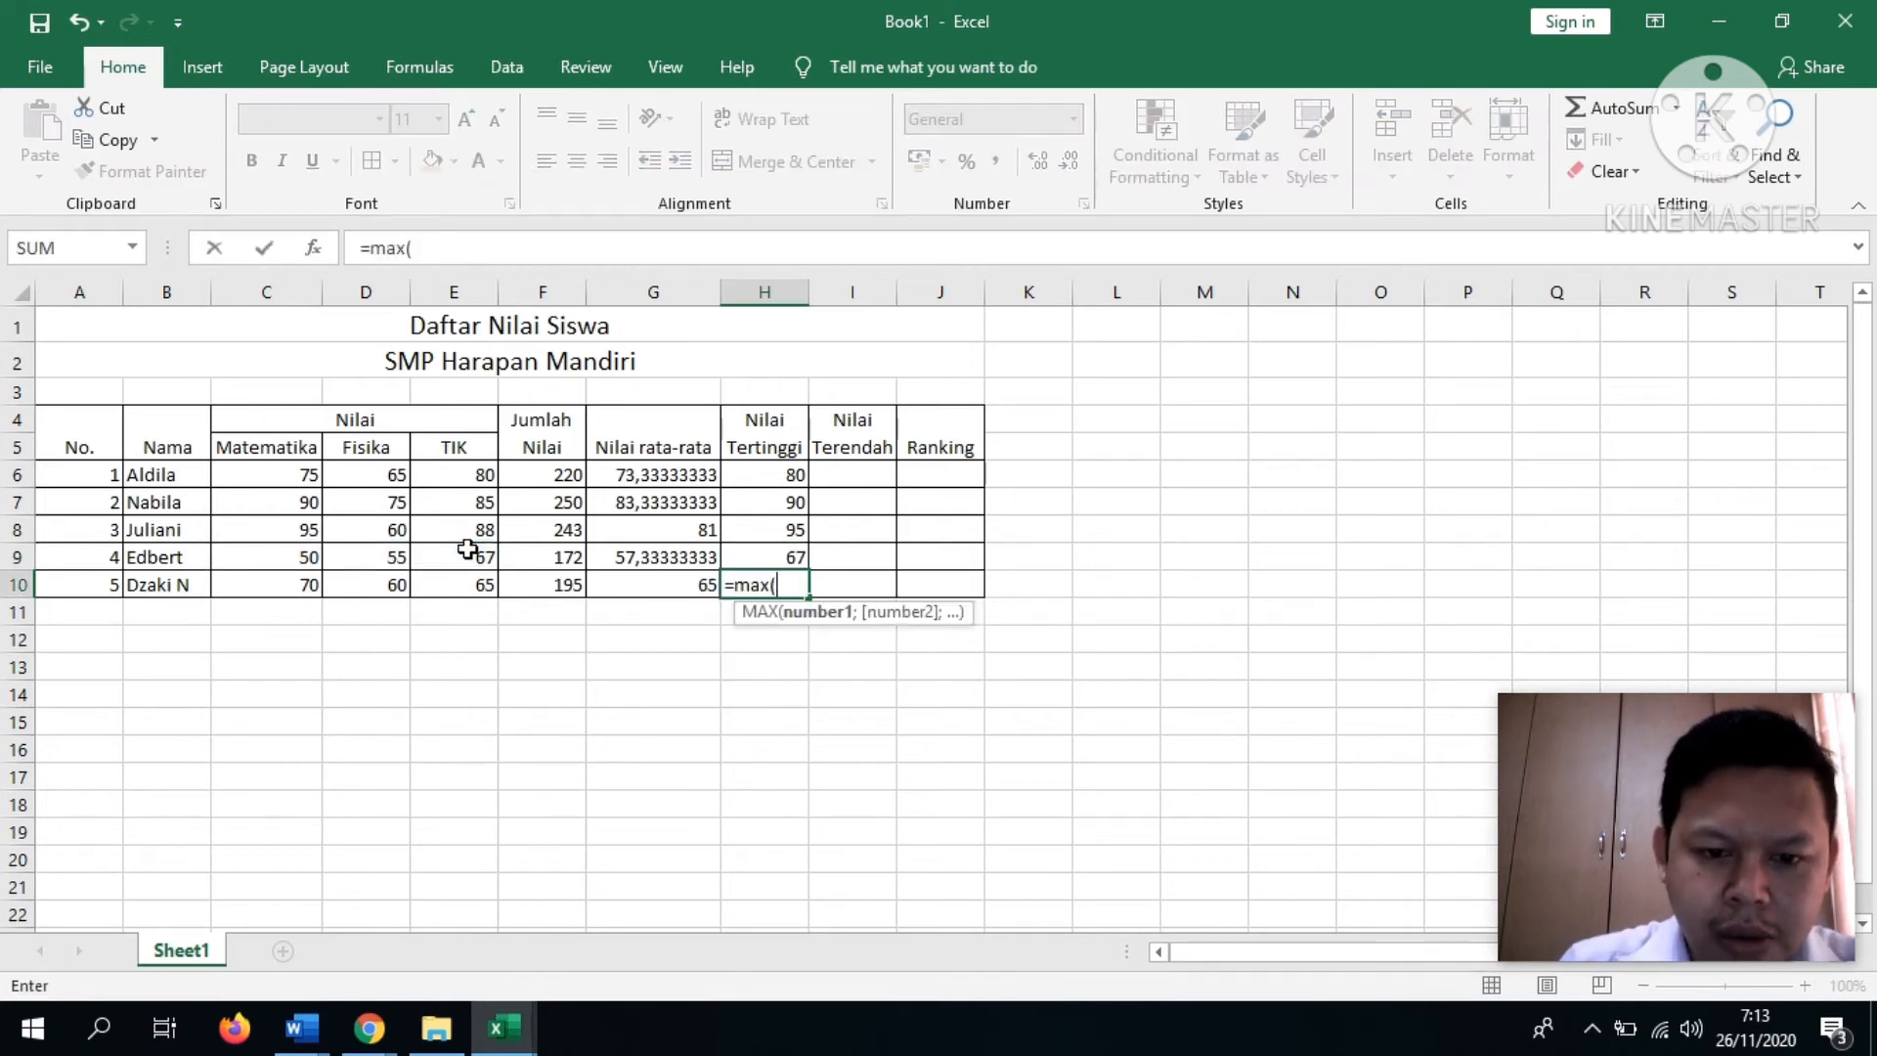
click(294, 586)
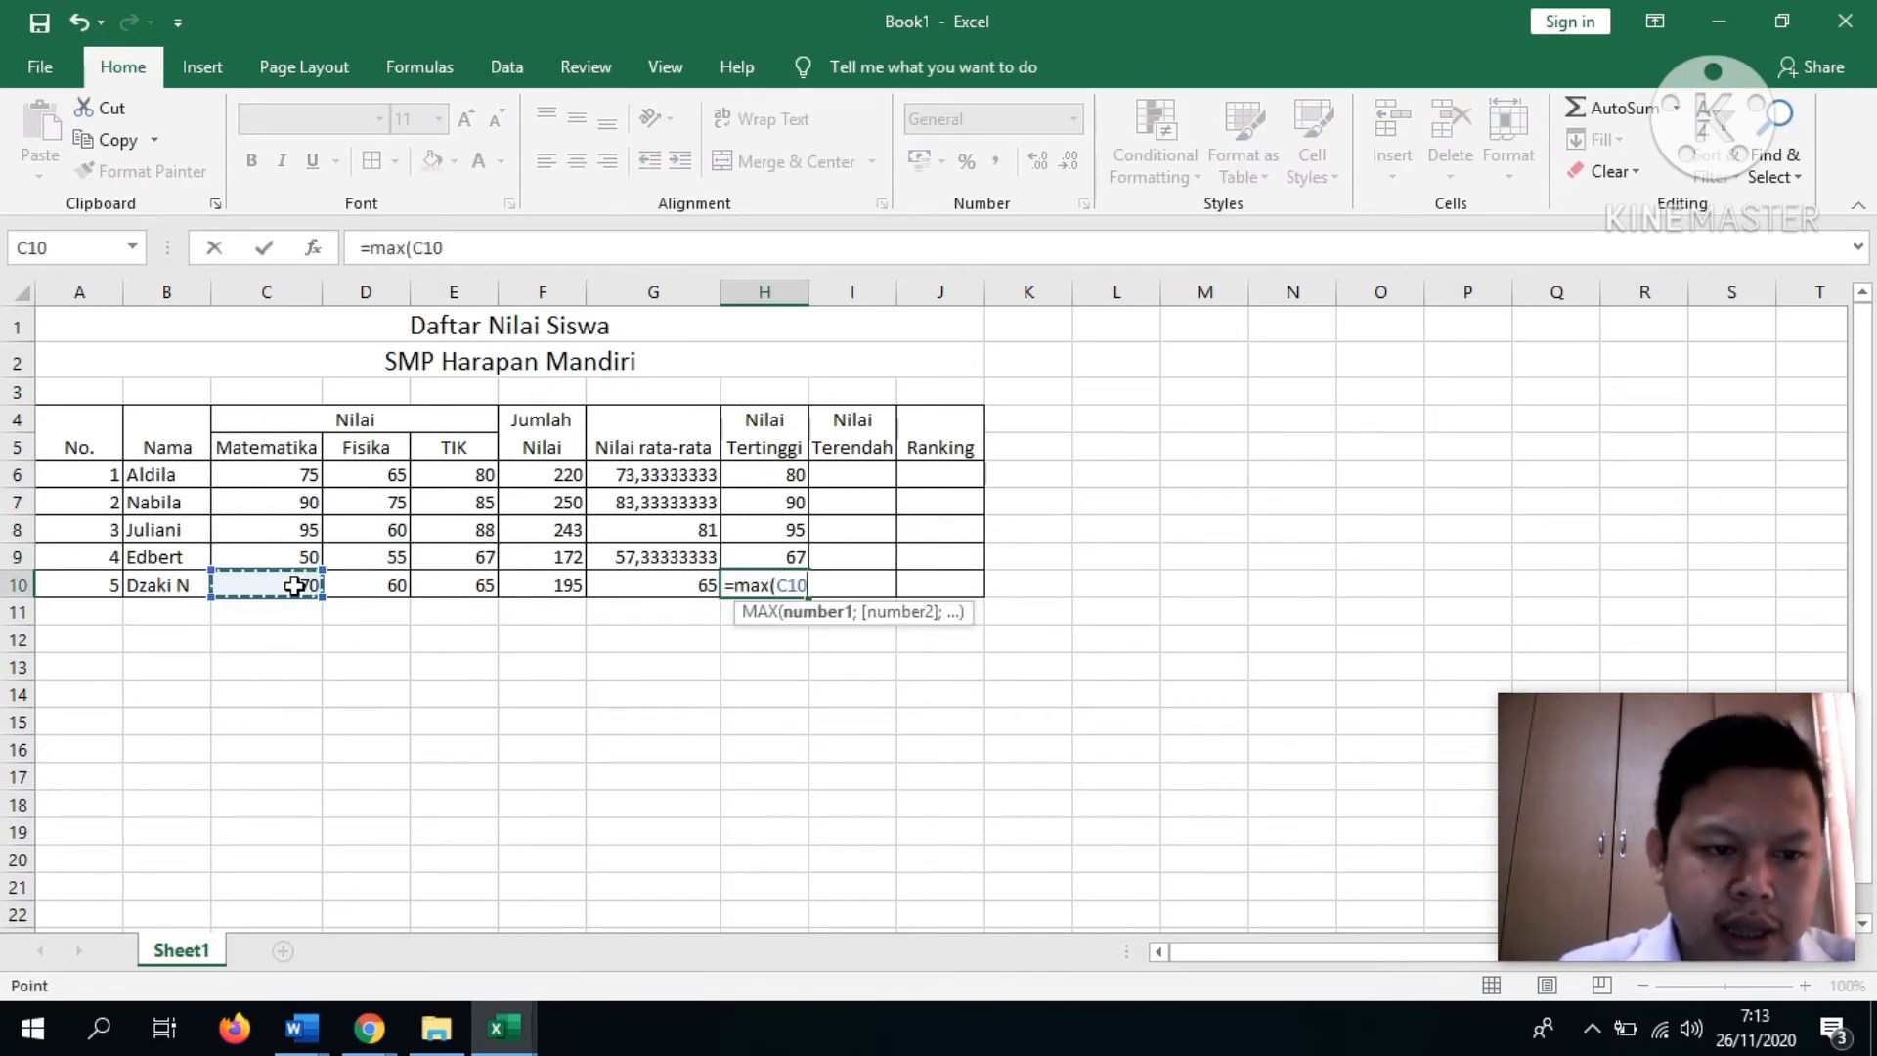
key(F8)
key(Right)
key(Right)
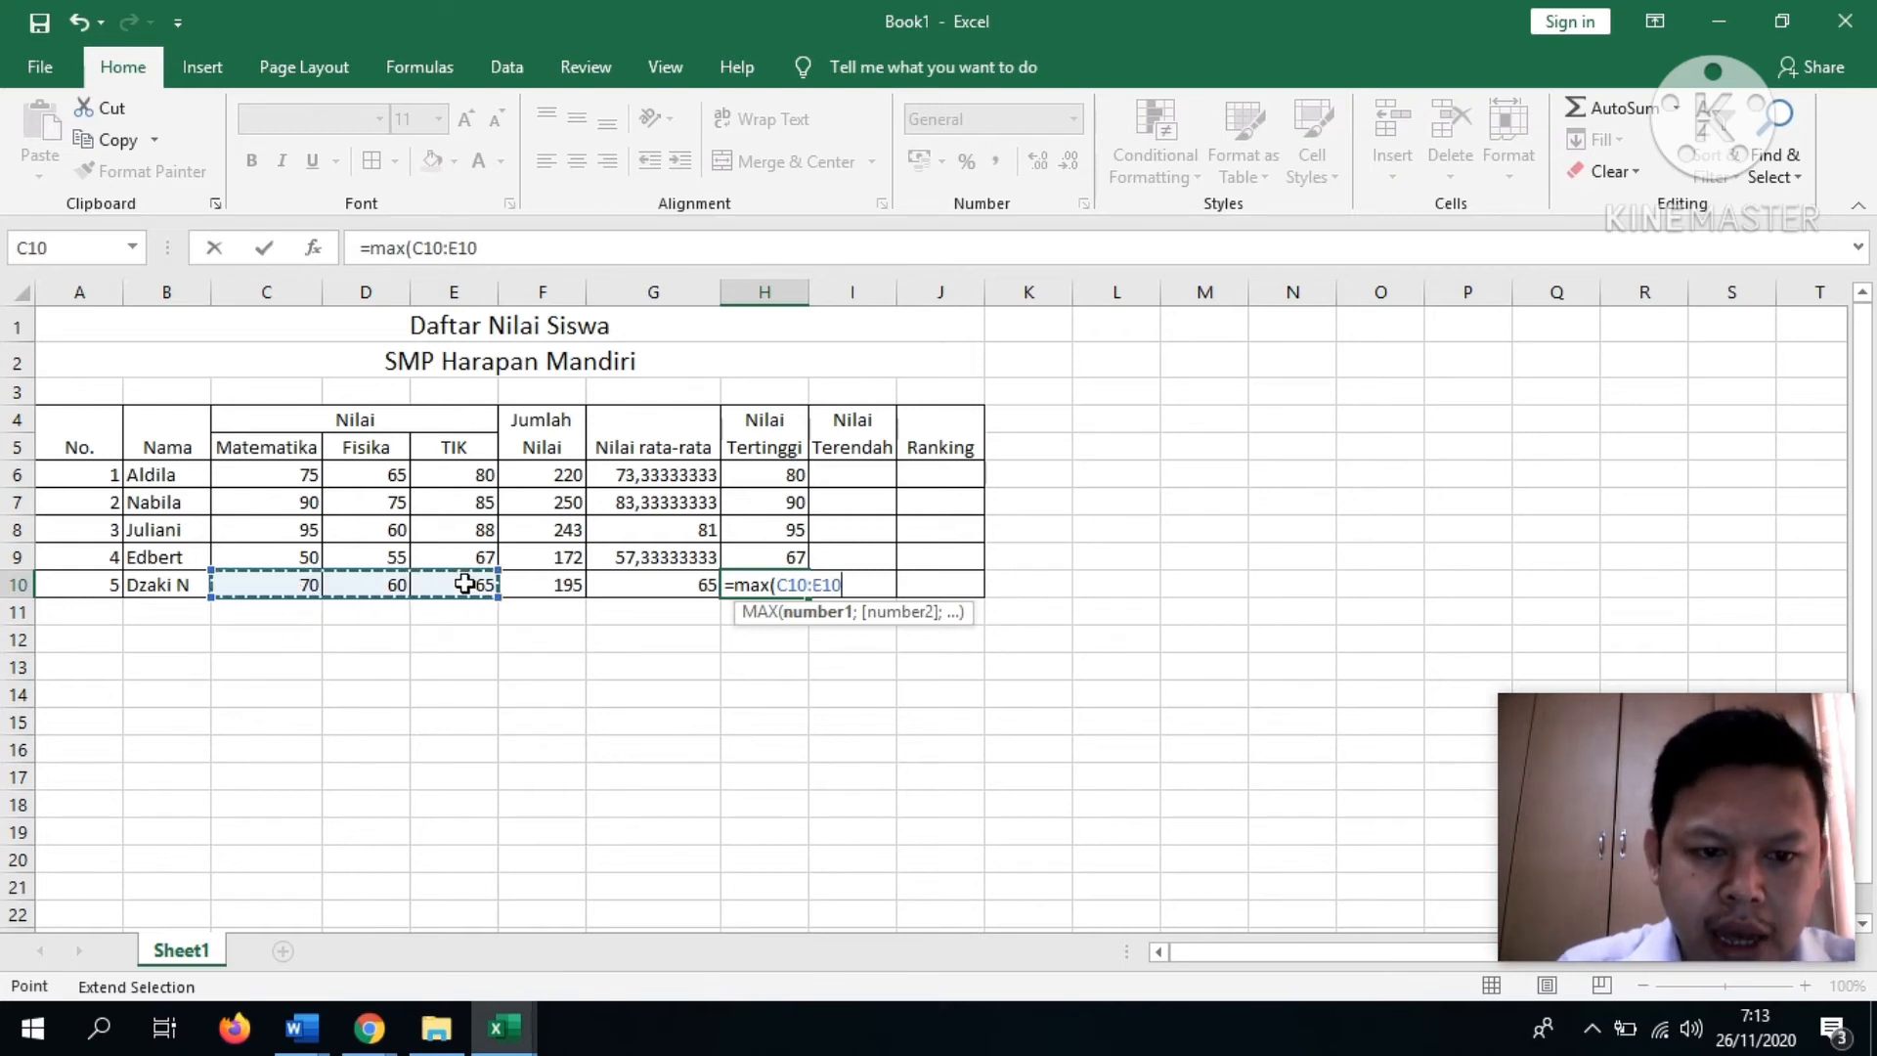
key(Return)
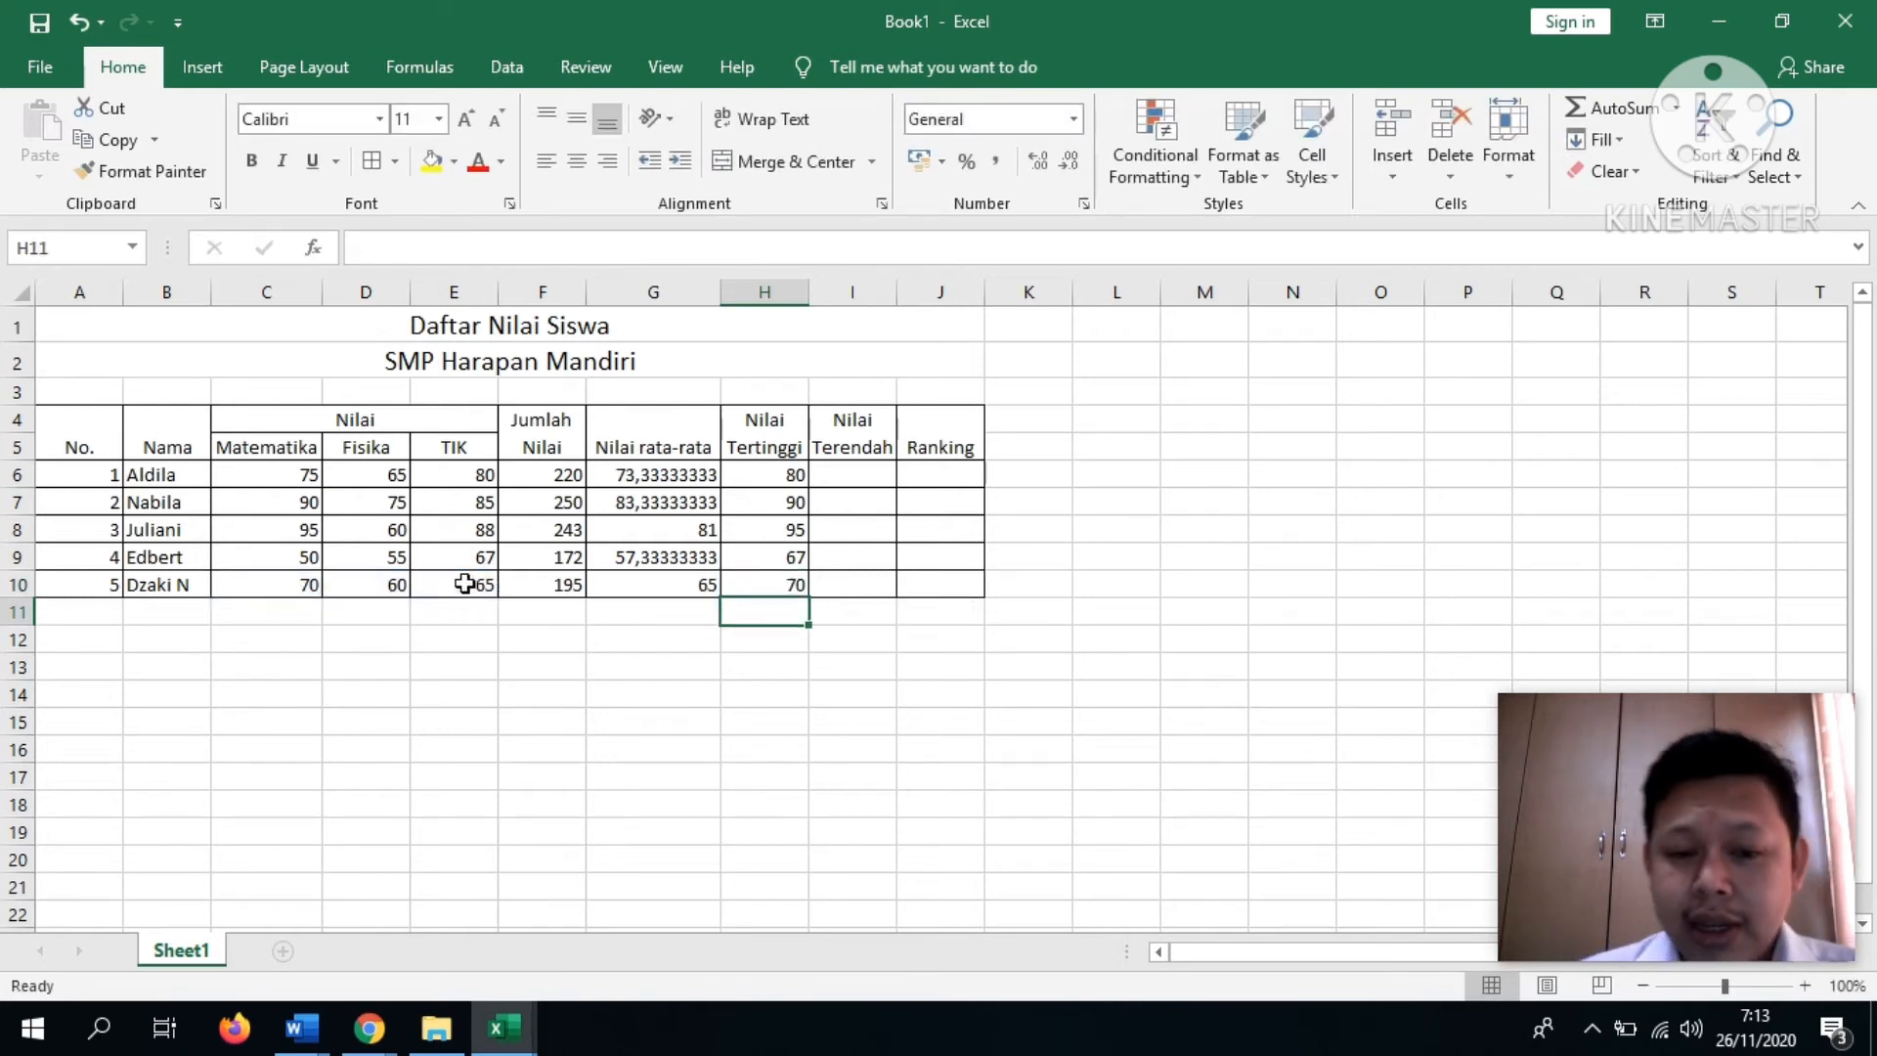
- Check the first student's Nilai Tertinggi against the Matematika, Fisika and TIK scores in row 6
key(Up)
key(Up)
key(Up)
key(Up)
key(Up)
key(Left)
key(Left)
key(Left)
key(Left)
key(Left)
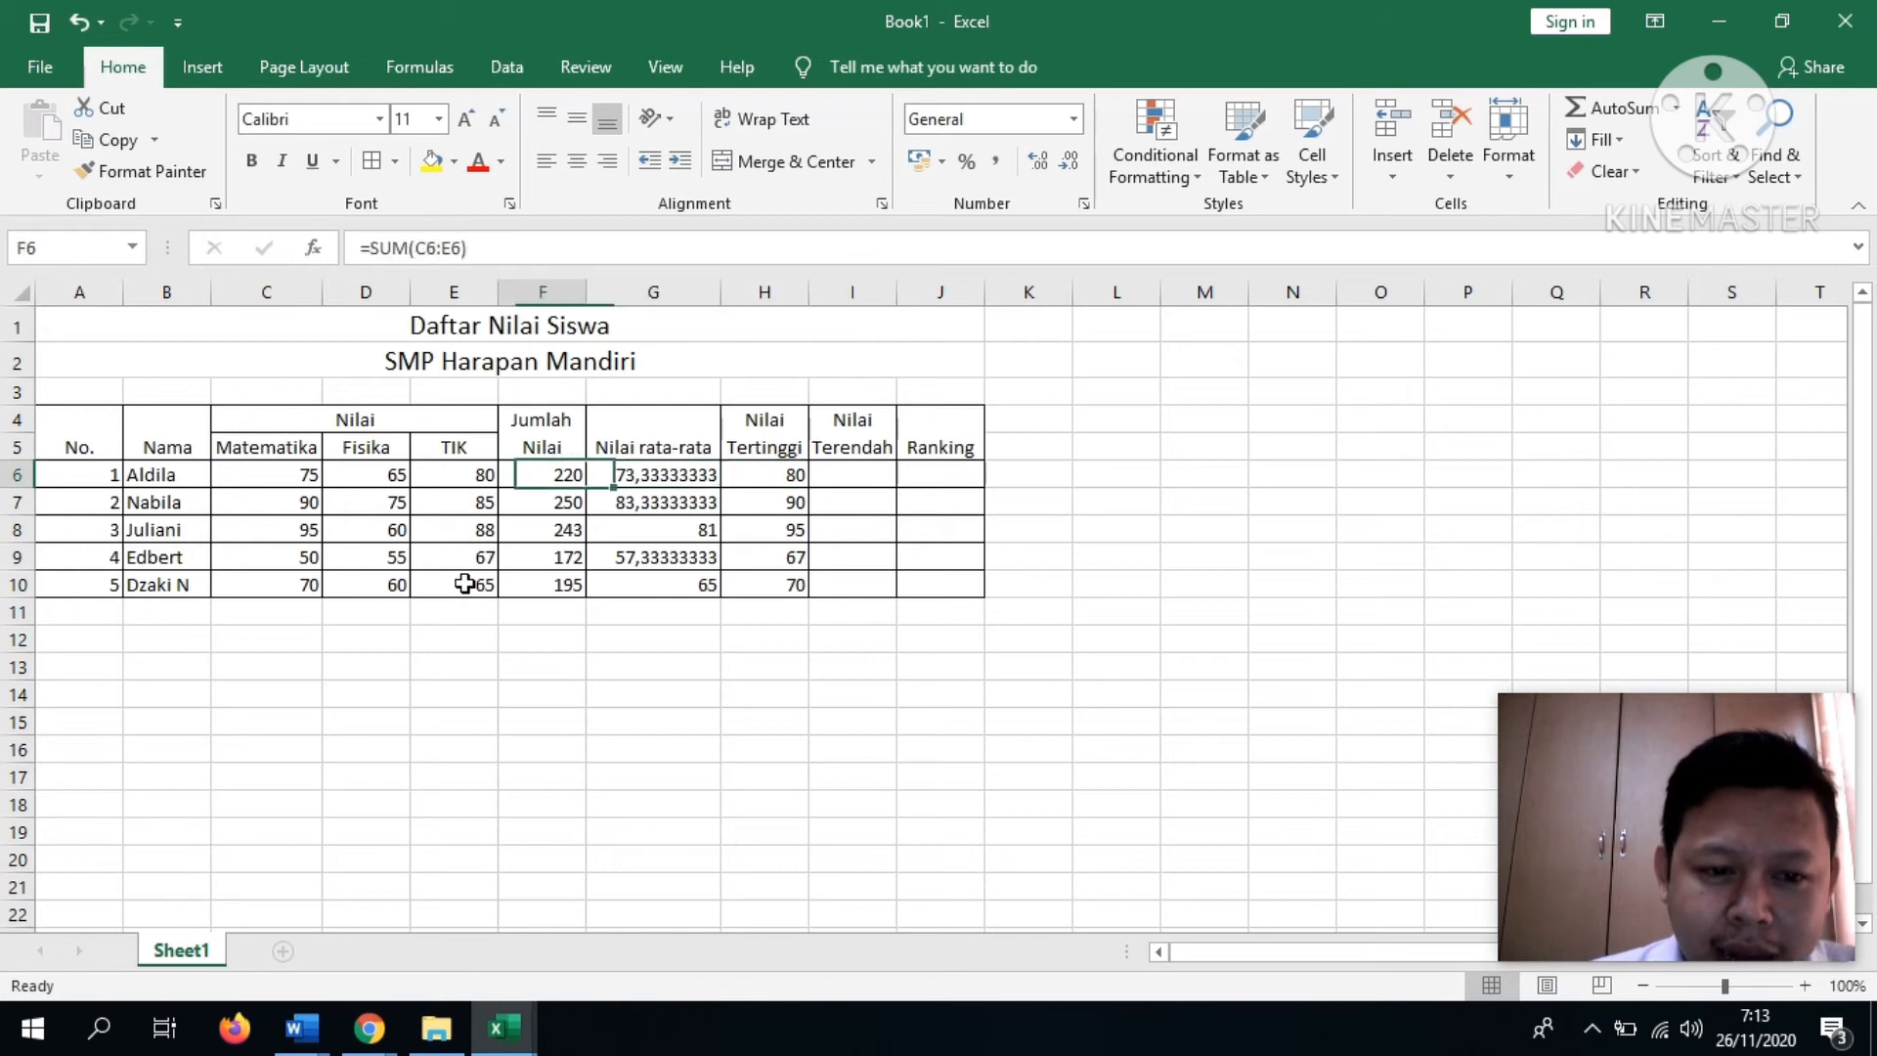
key(Right)
key(Right)
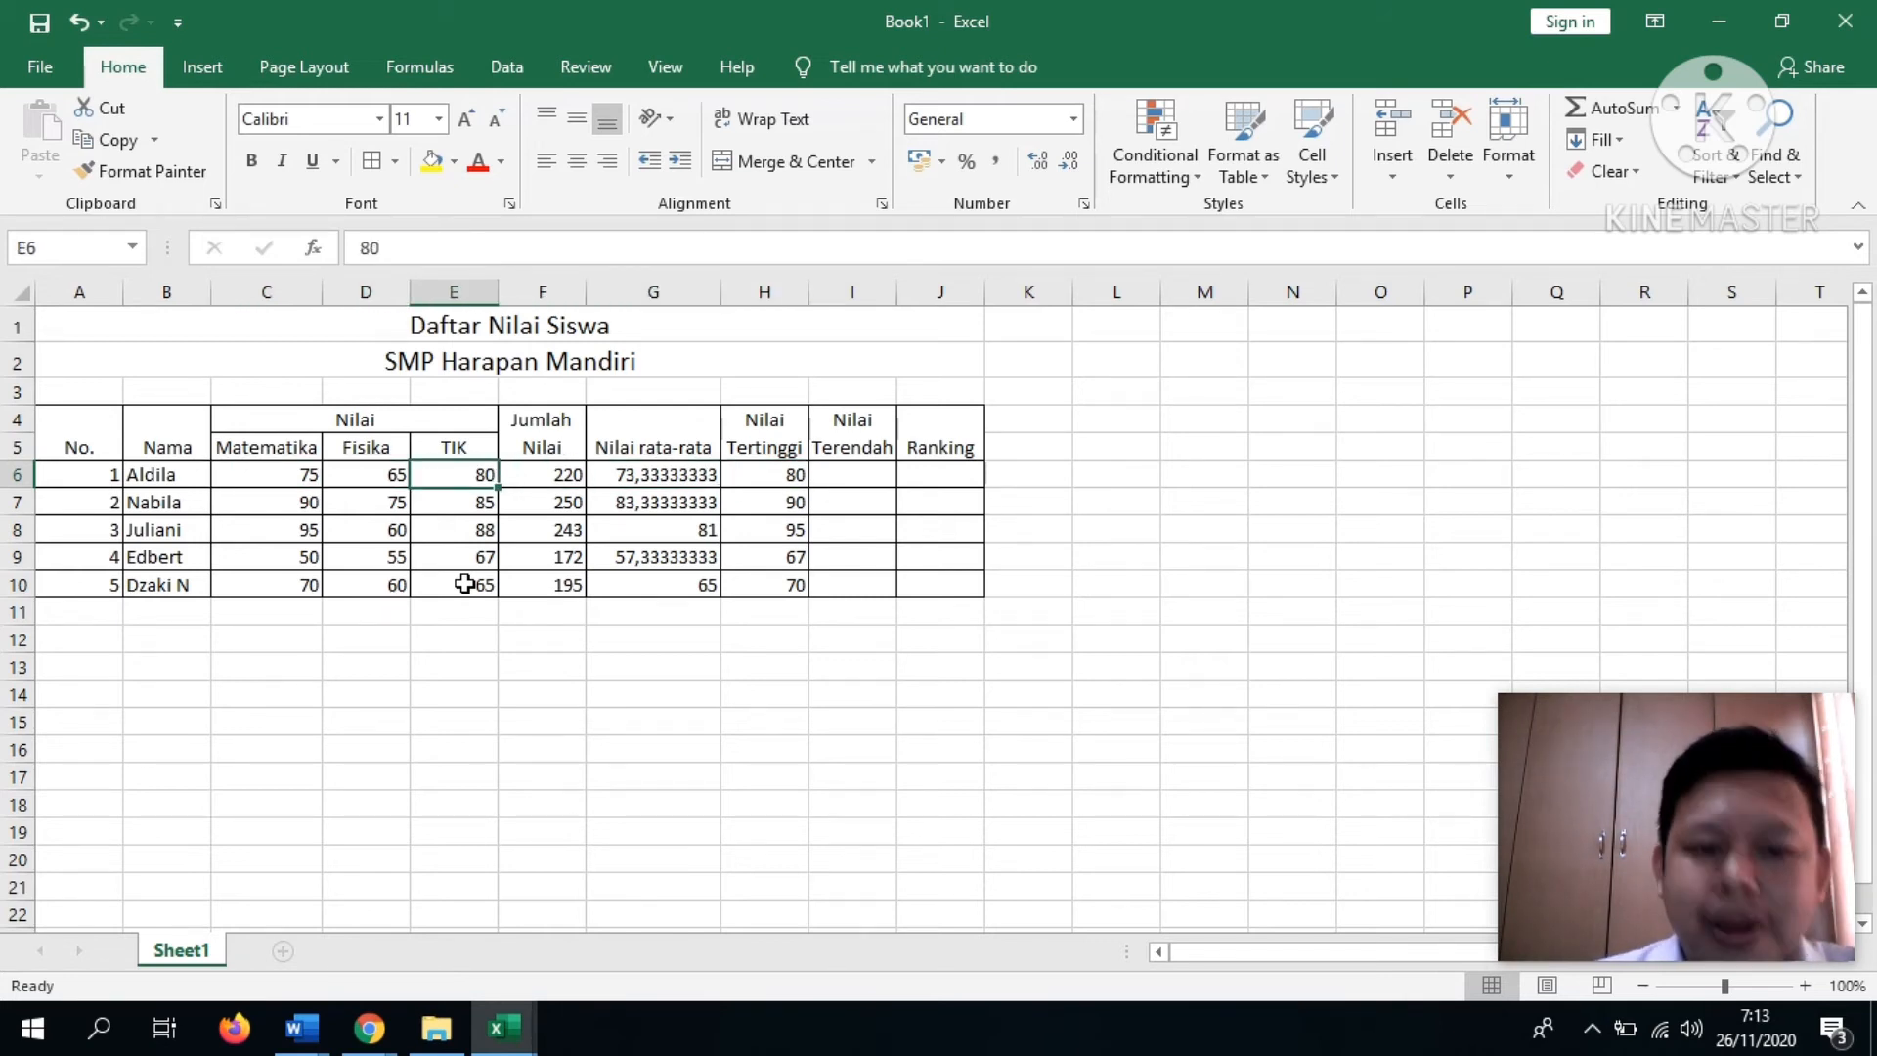
key(Right)
key(Right)
key(Right)
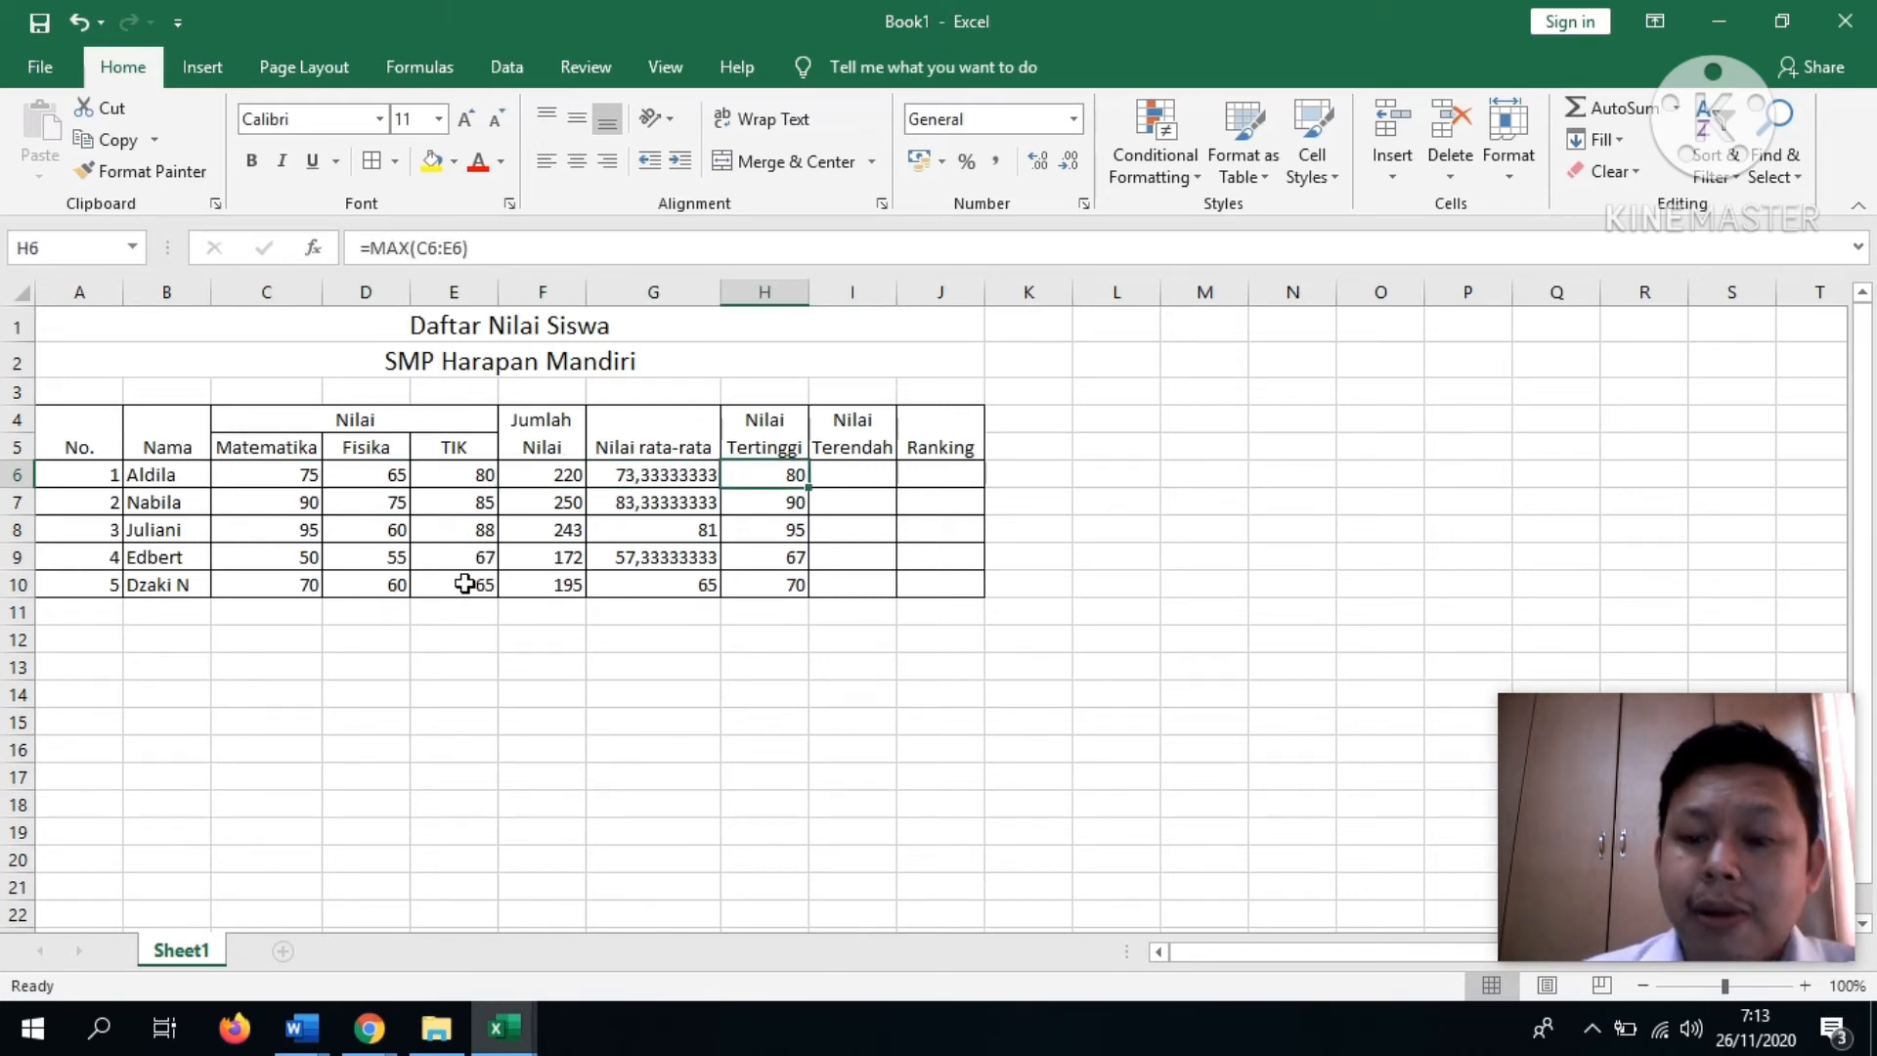
- Compare the third student's Nilai Tertinggi with the three subject scores in row 8
key(Down)
key(Down)
key(Down)
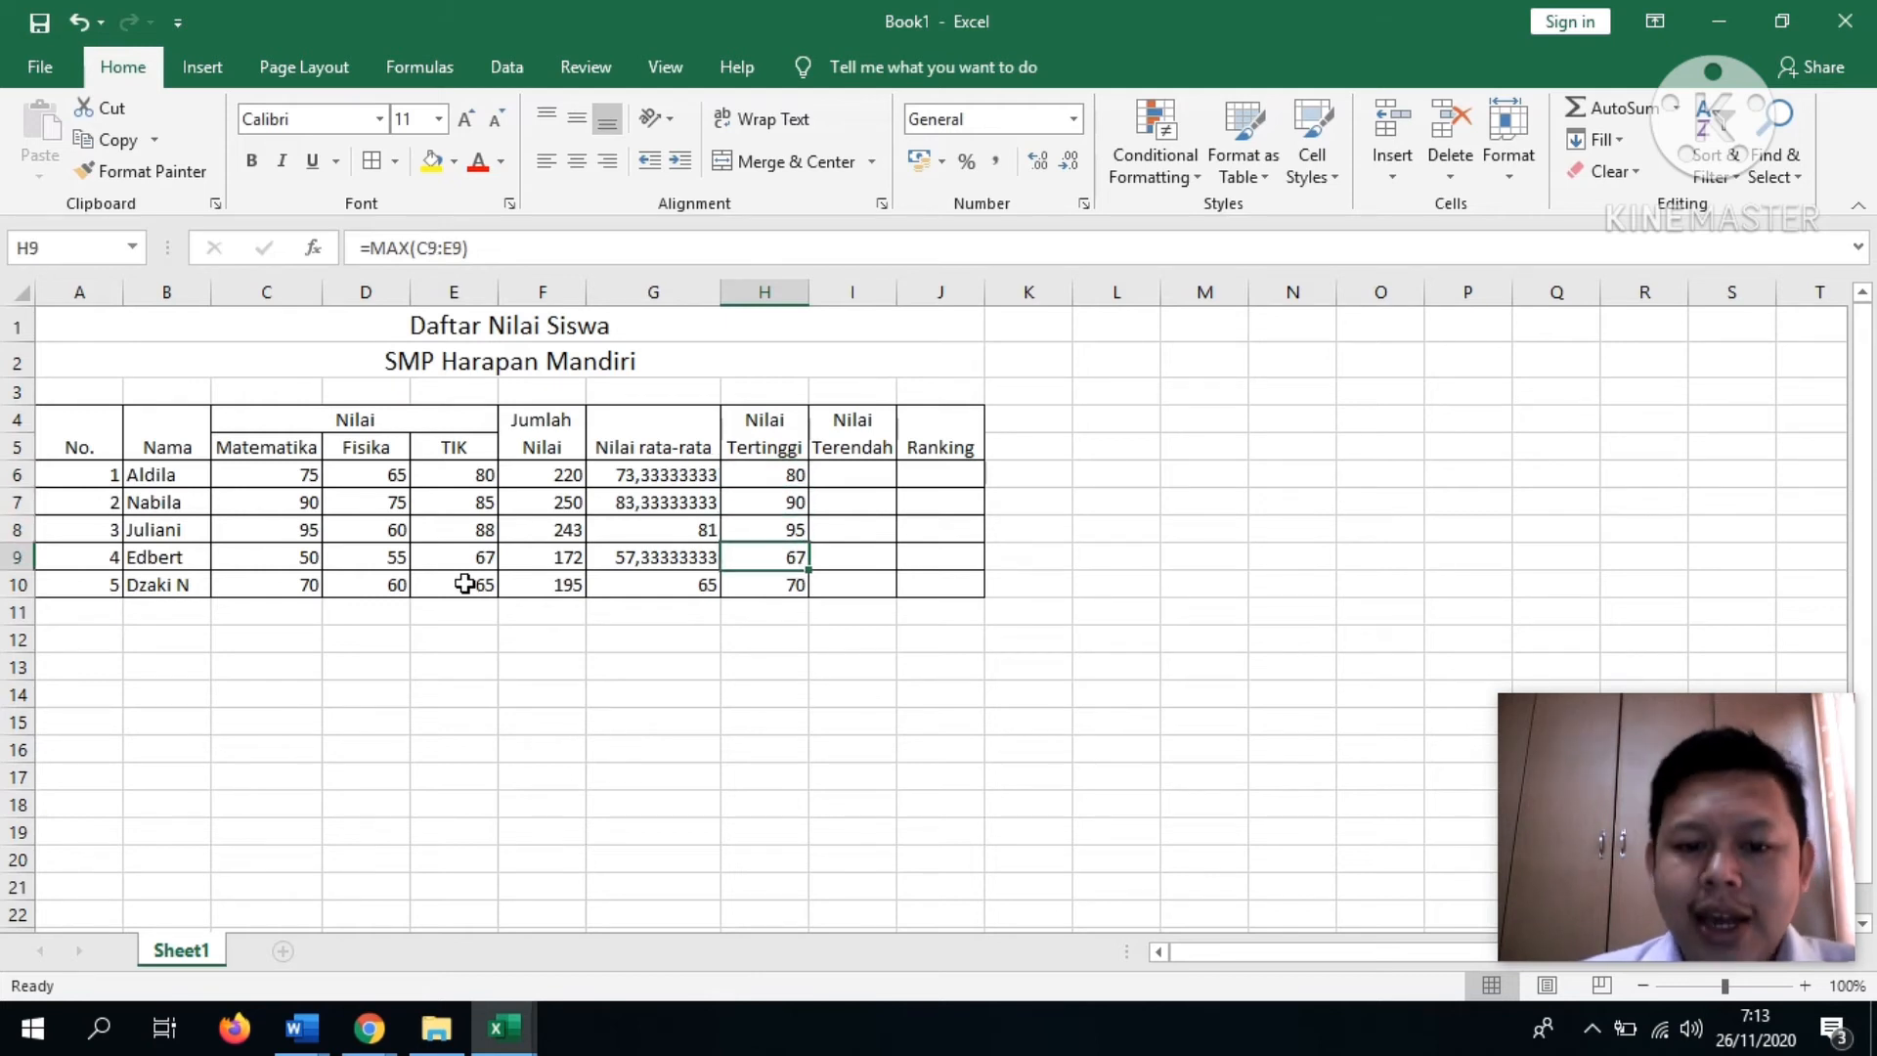
key(Up)
key(Left)
key(Left)
key(Left)
key(Left)
key(Left)
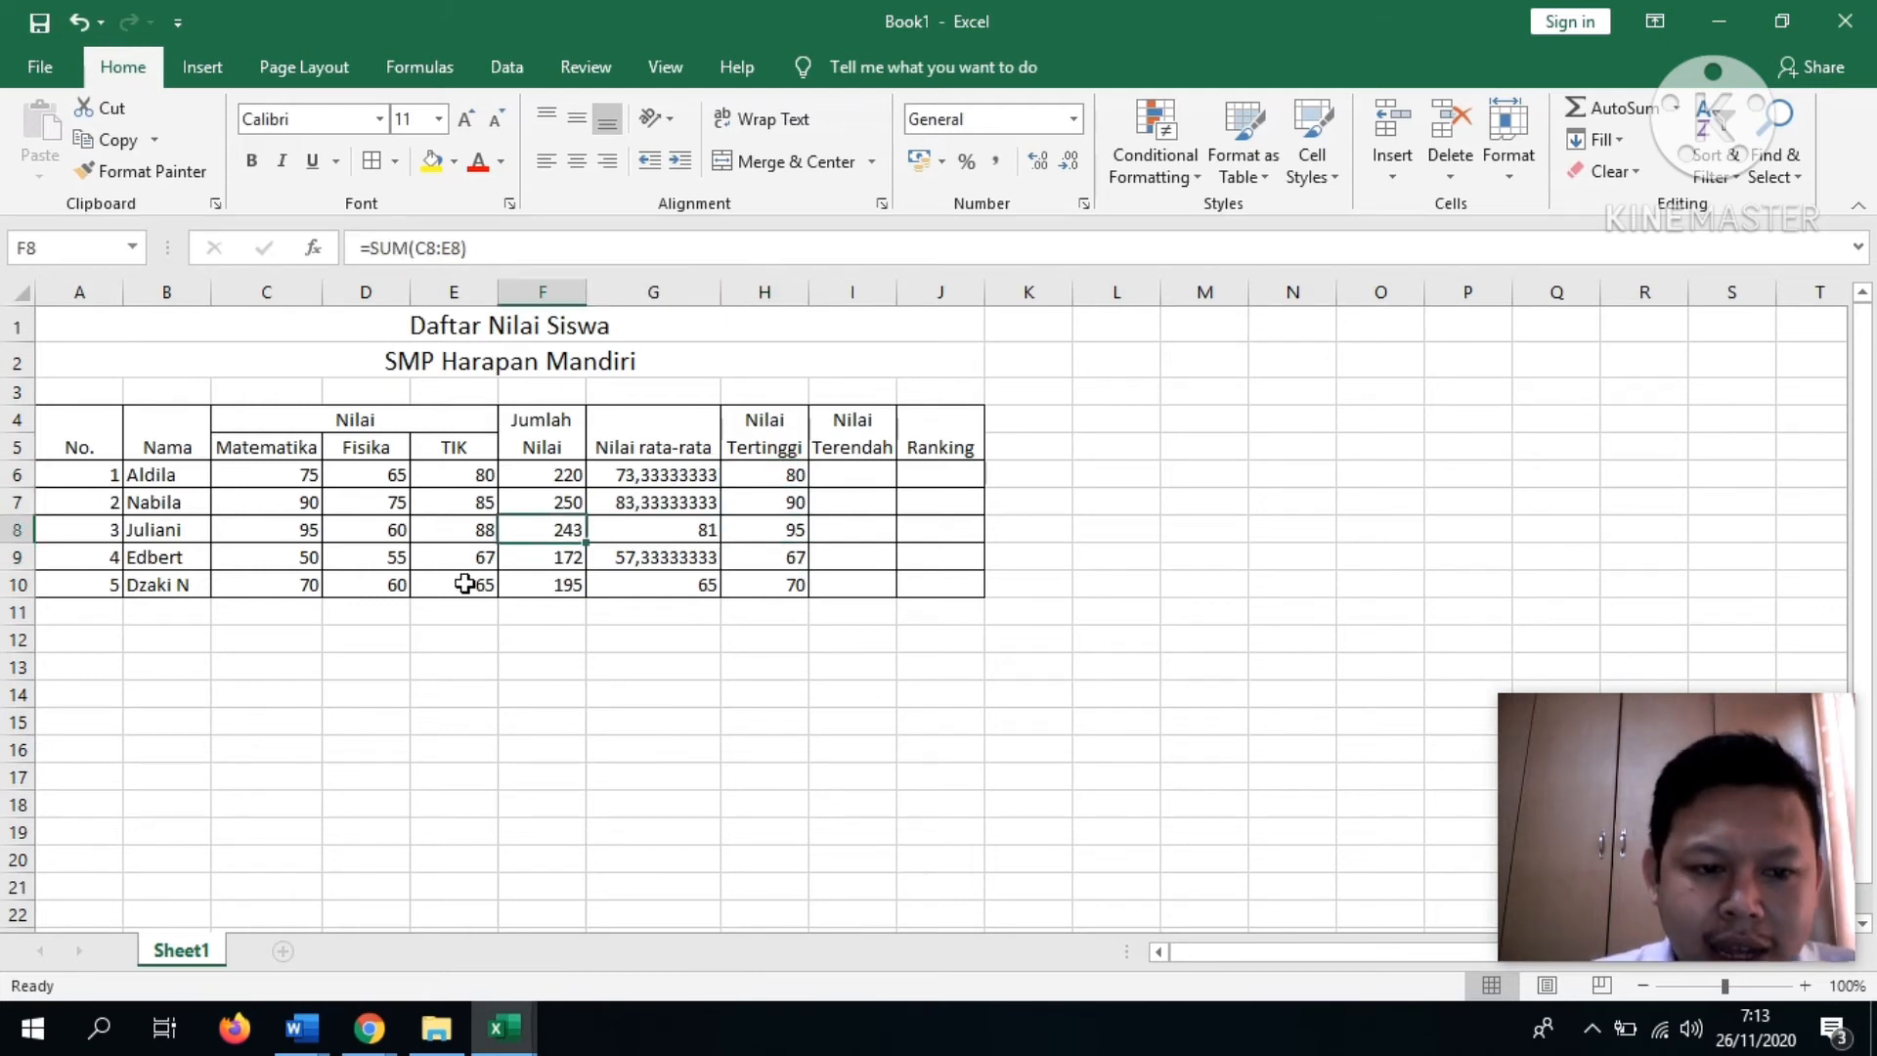
key(Right)
key(Right)
key(Left)
key(Left)
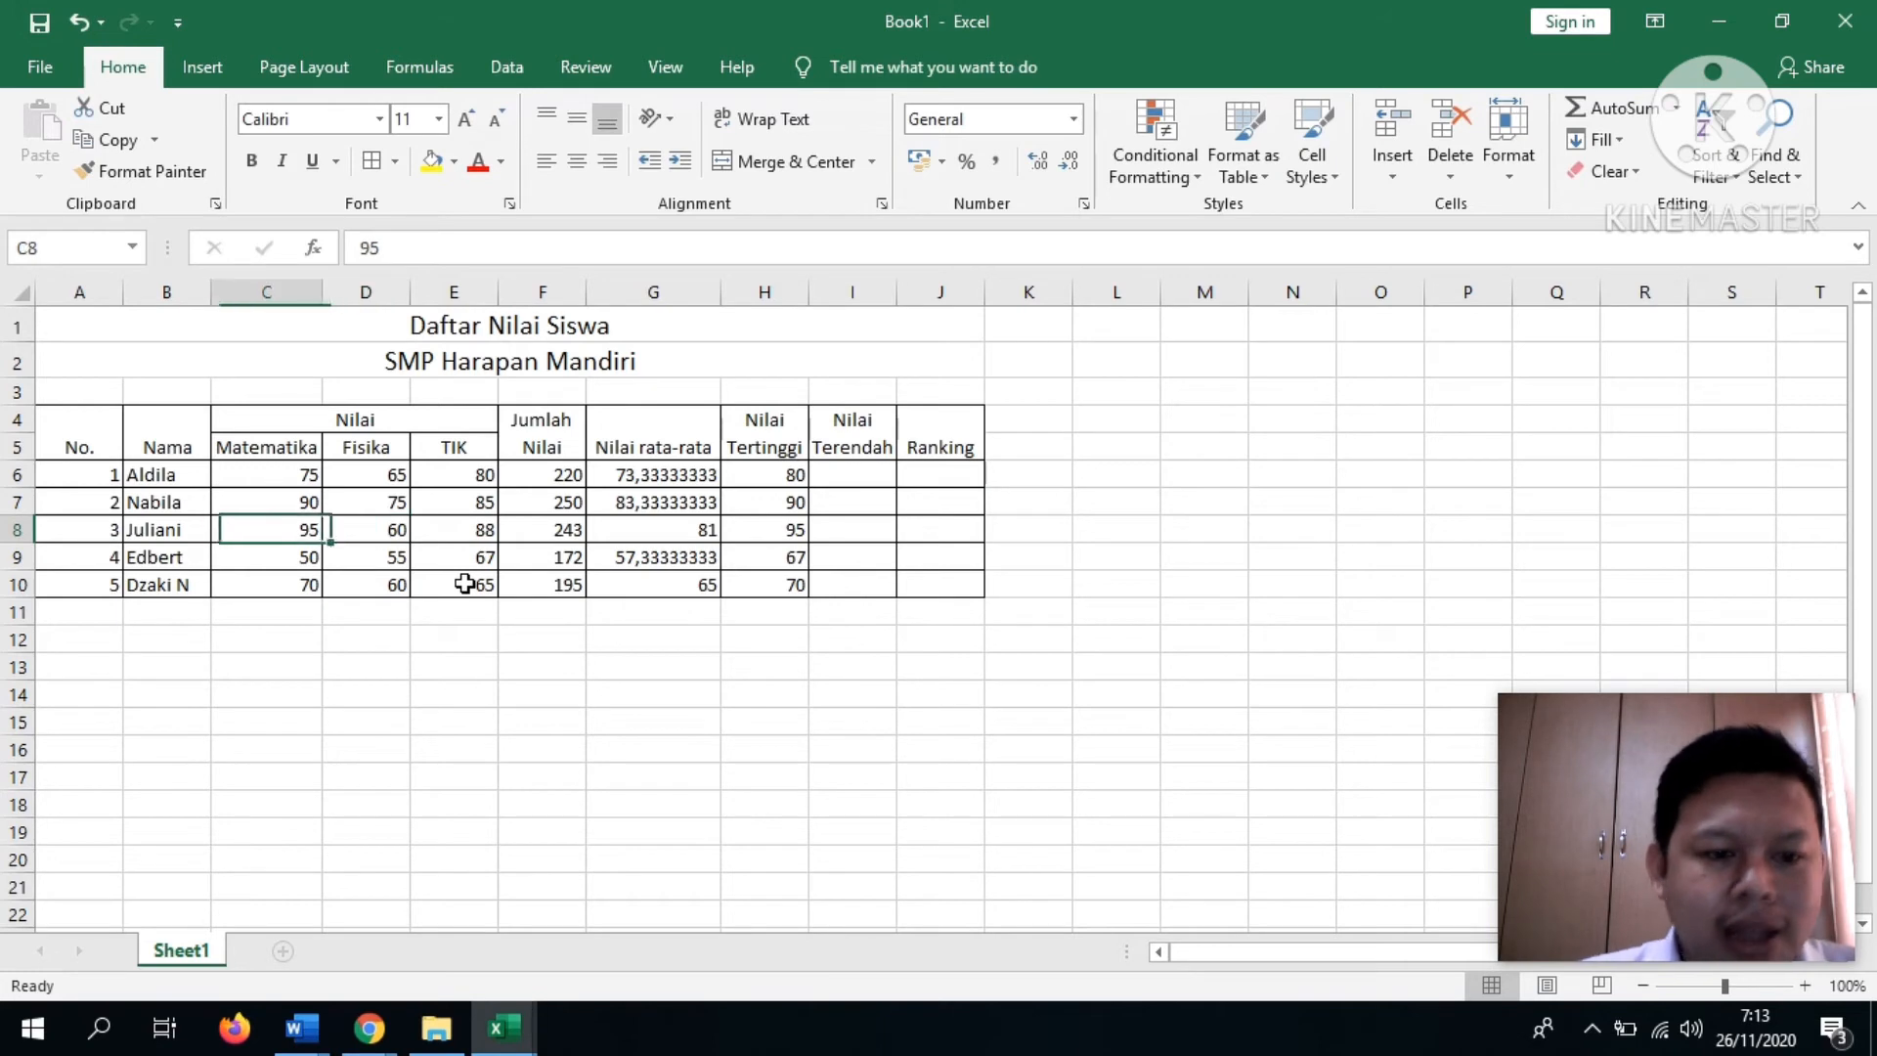
key(Right)
key(Right)
key(Right)
key(Right)
key(Right)
key(Right)
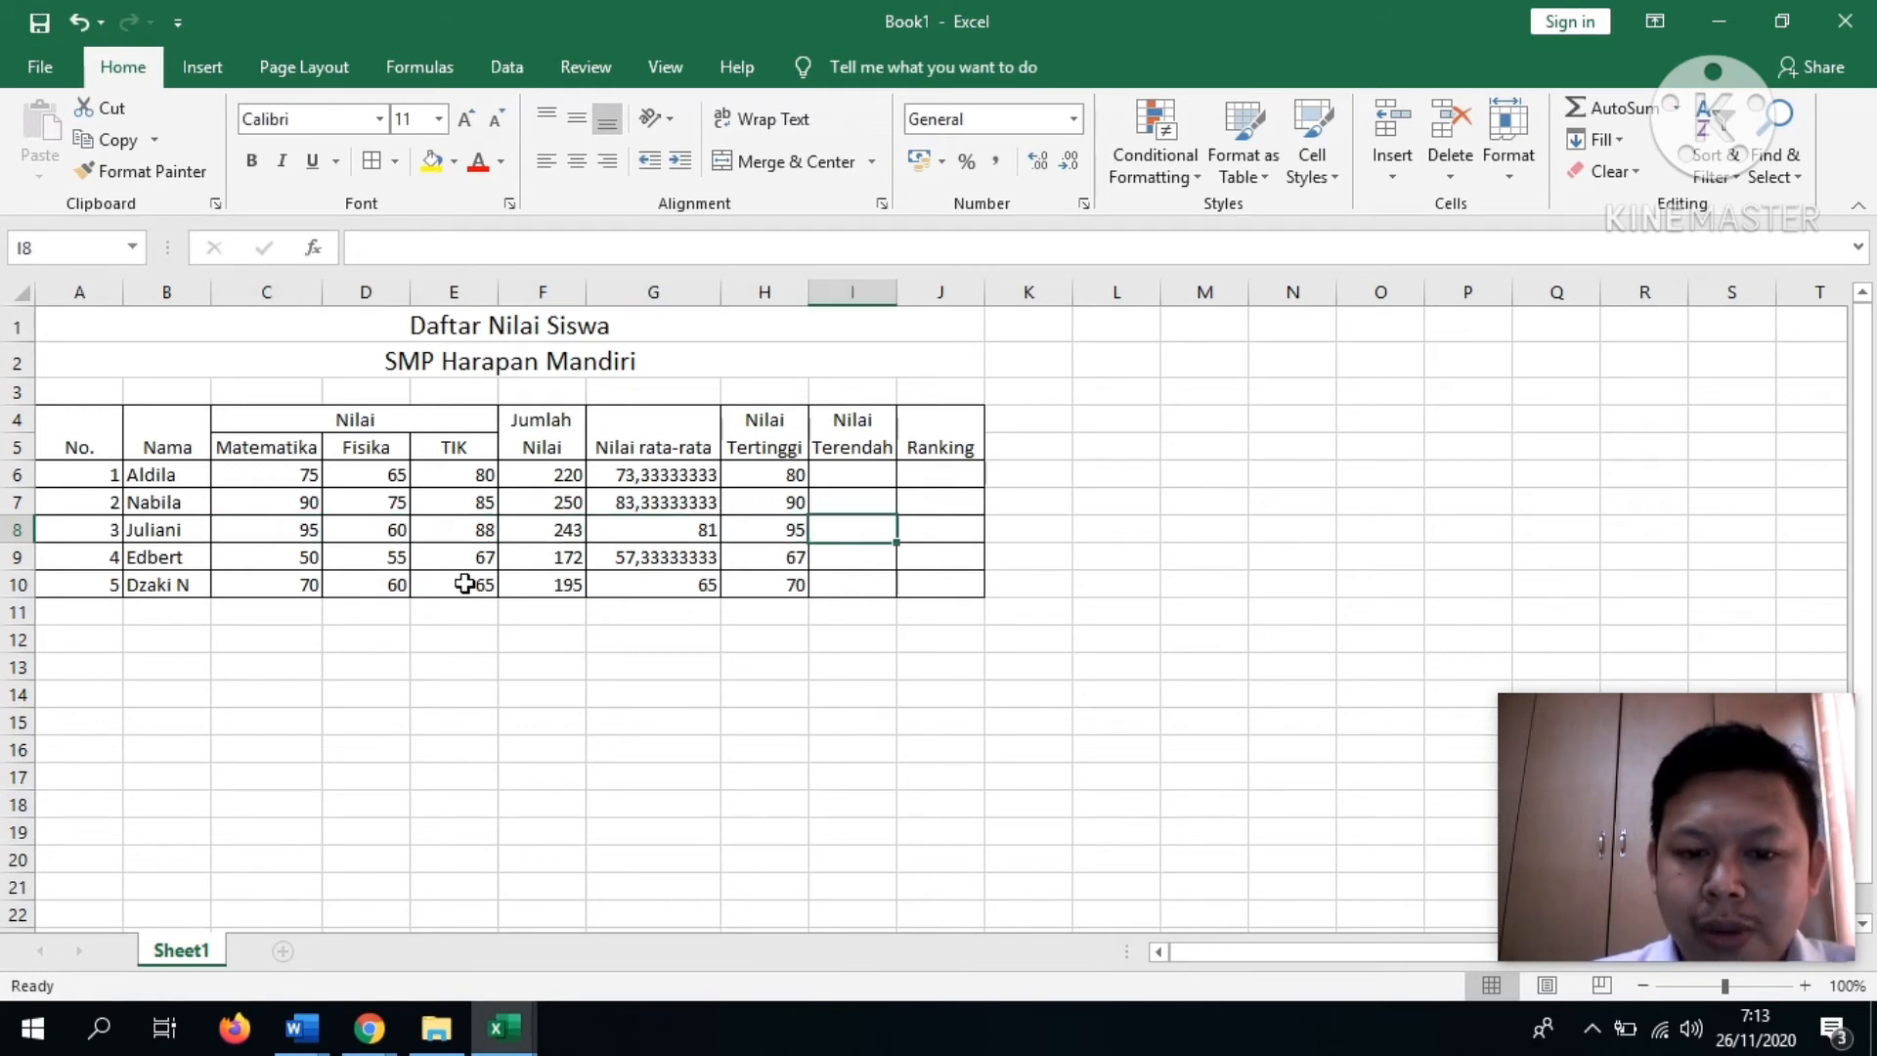
key(Left)
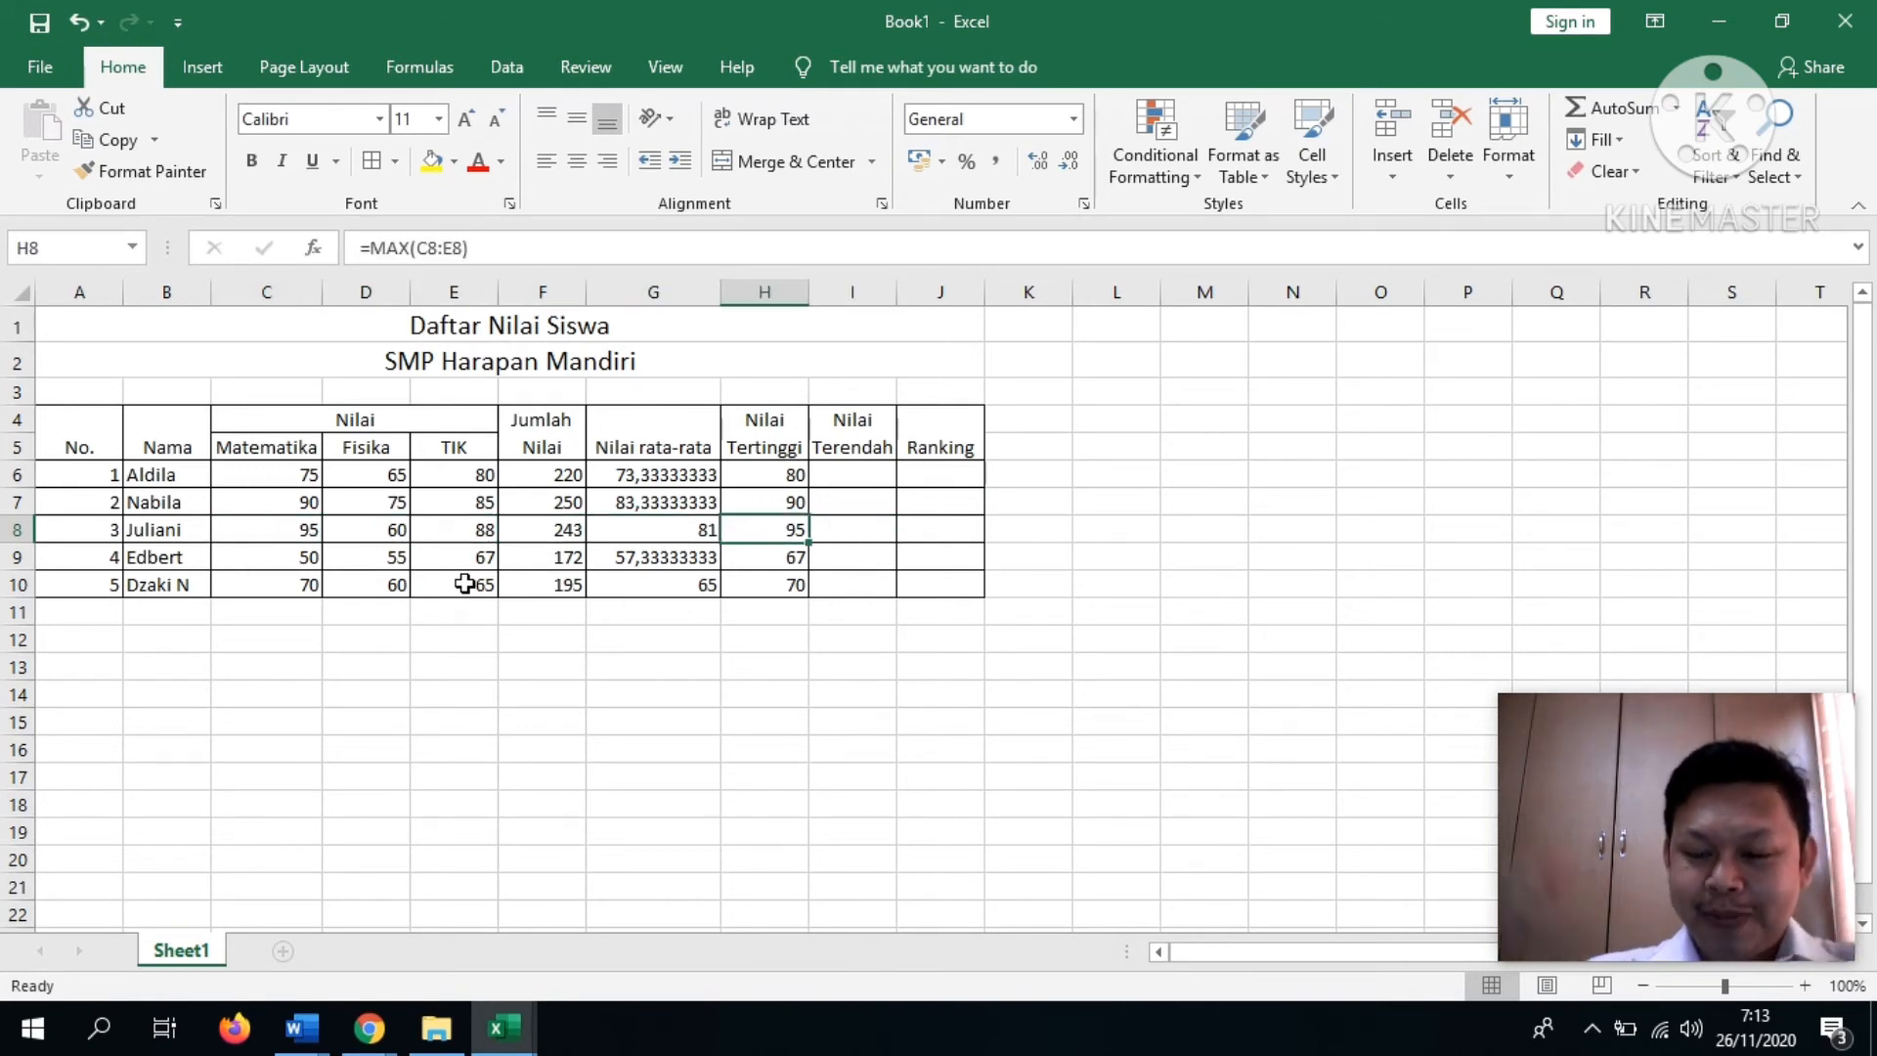
key(Right)
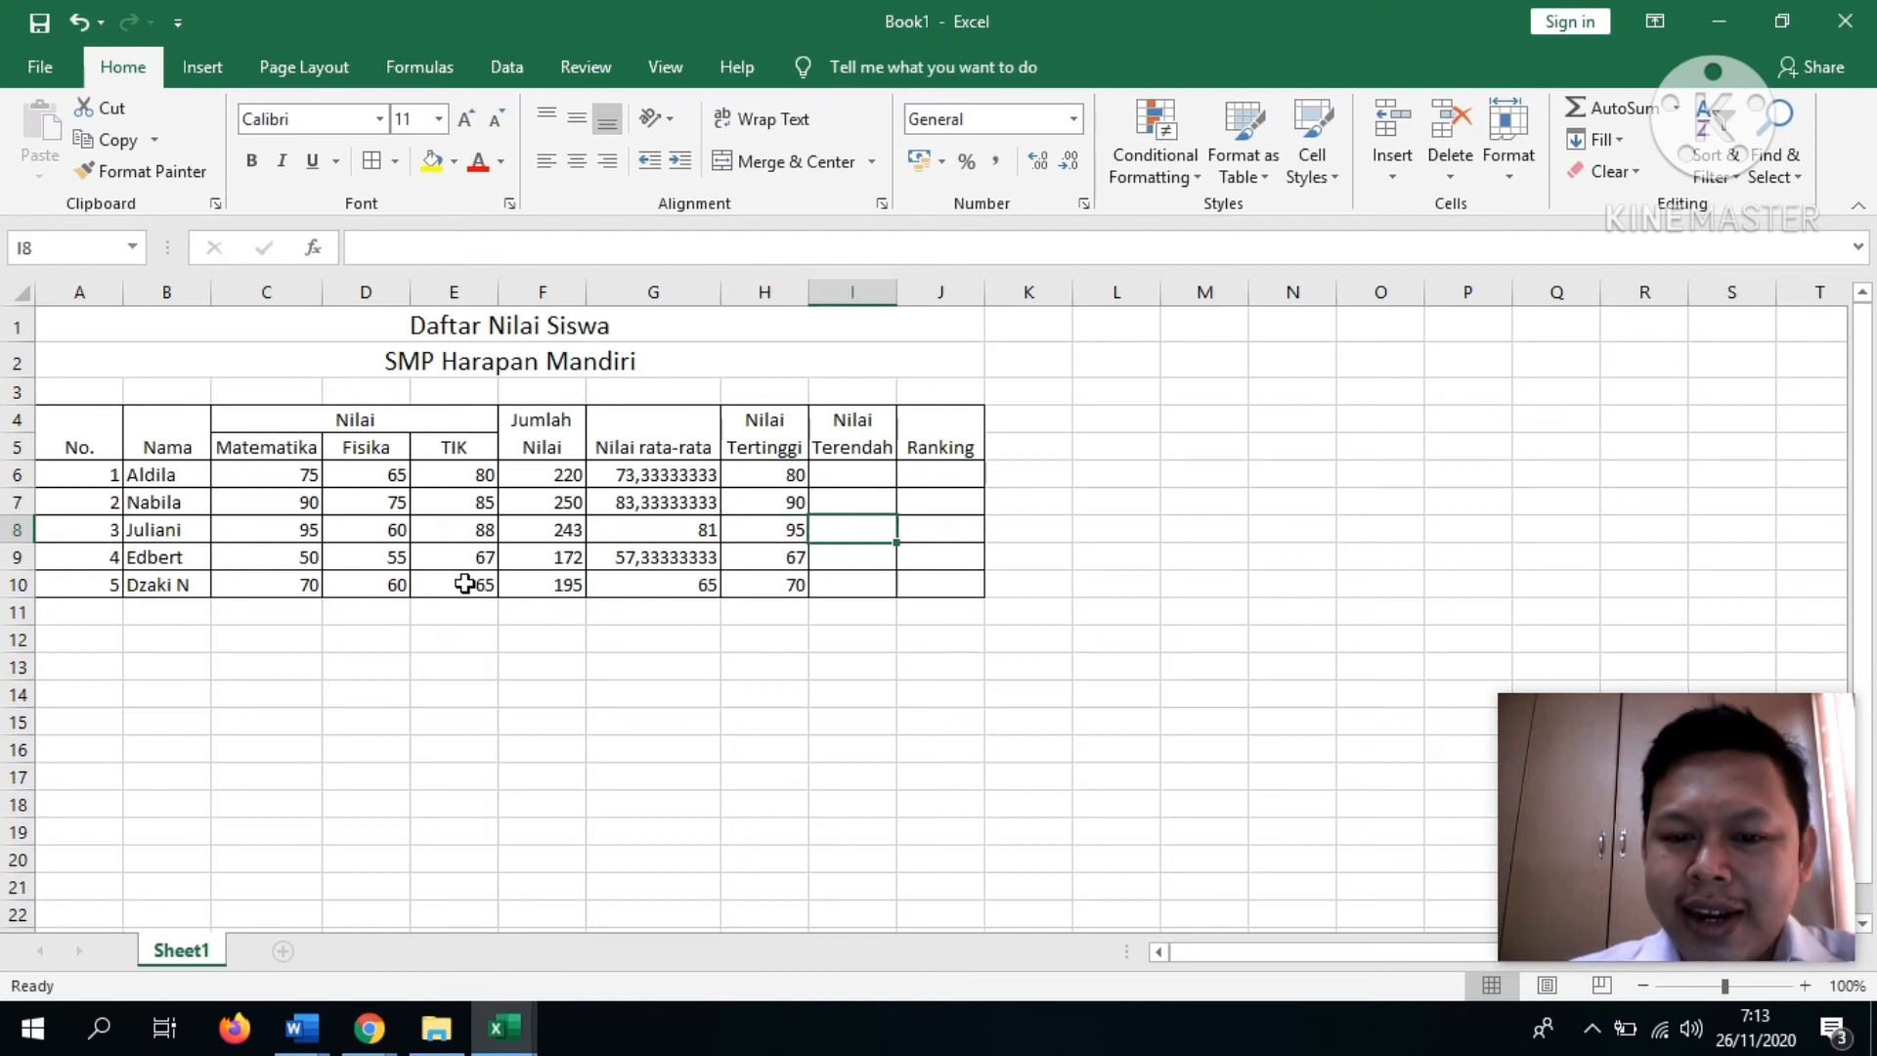
- Enter =MIN(C6:E6) in I6 to get the first student's Nilai Terendah
key(Up)
key(Up)
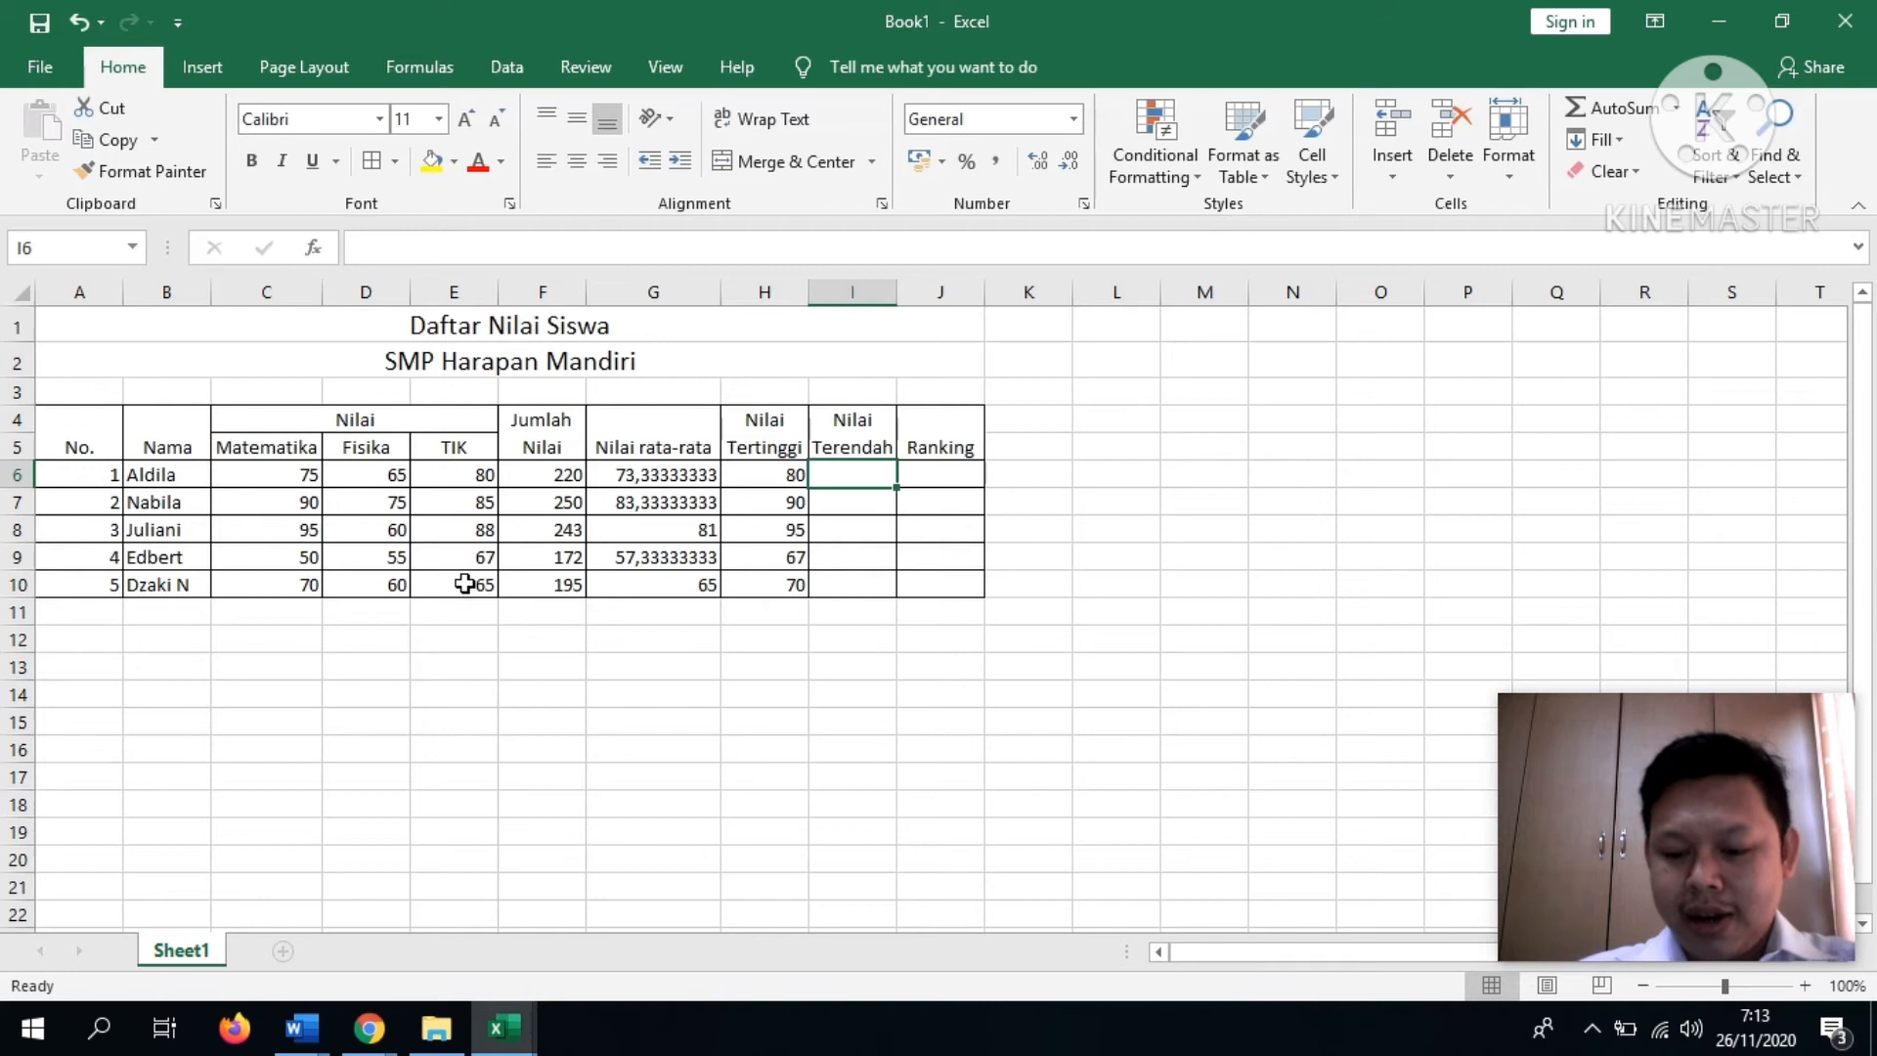
text(=min()
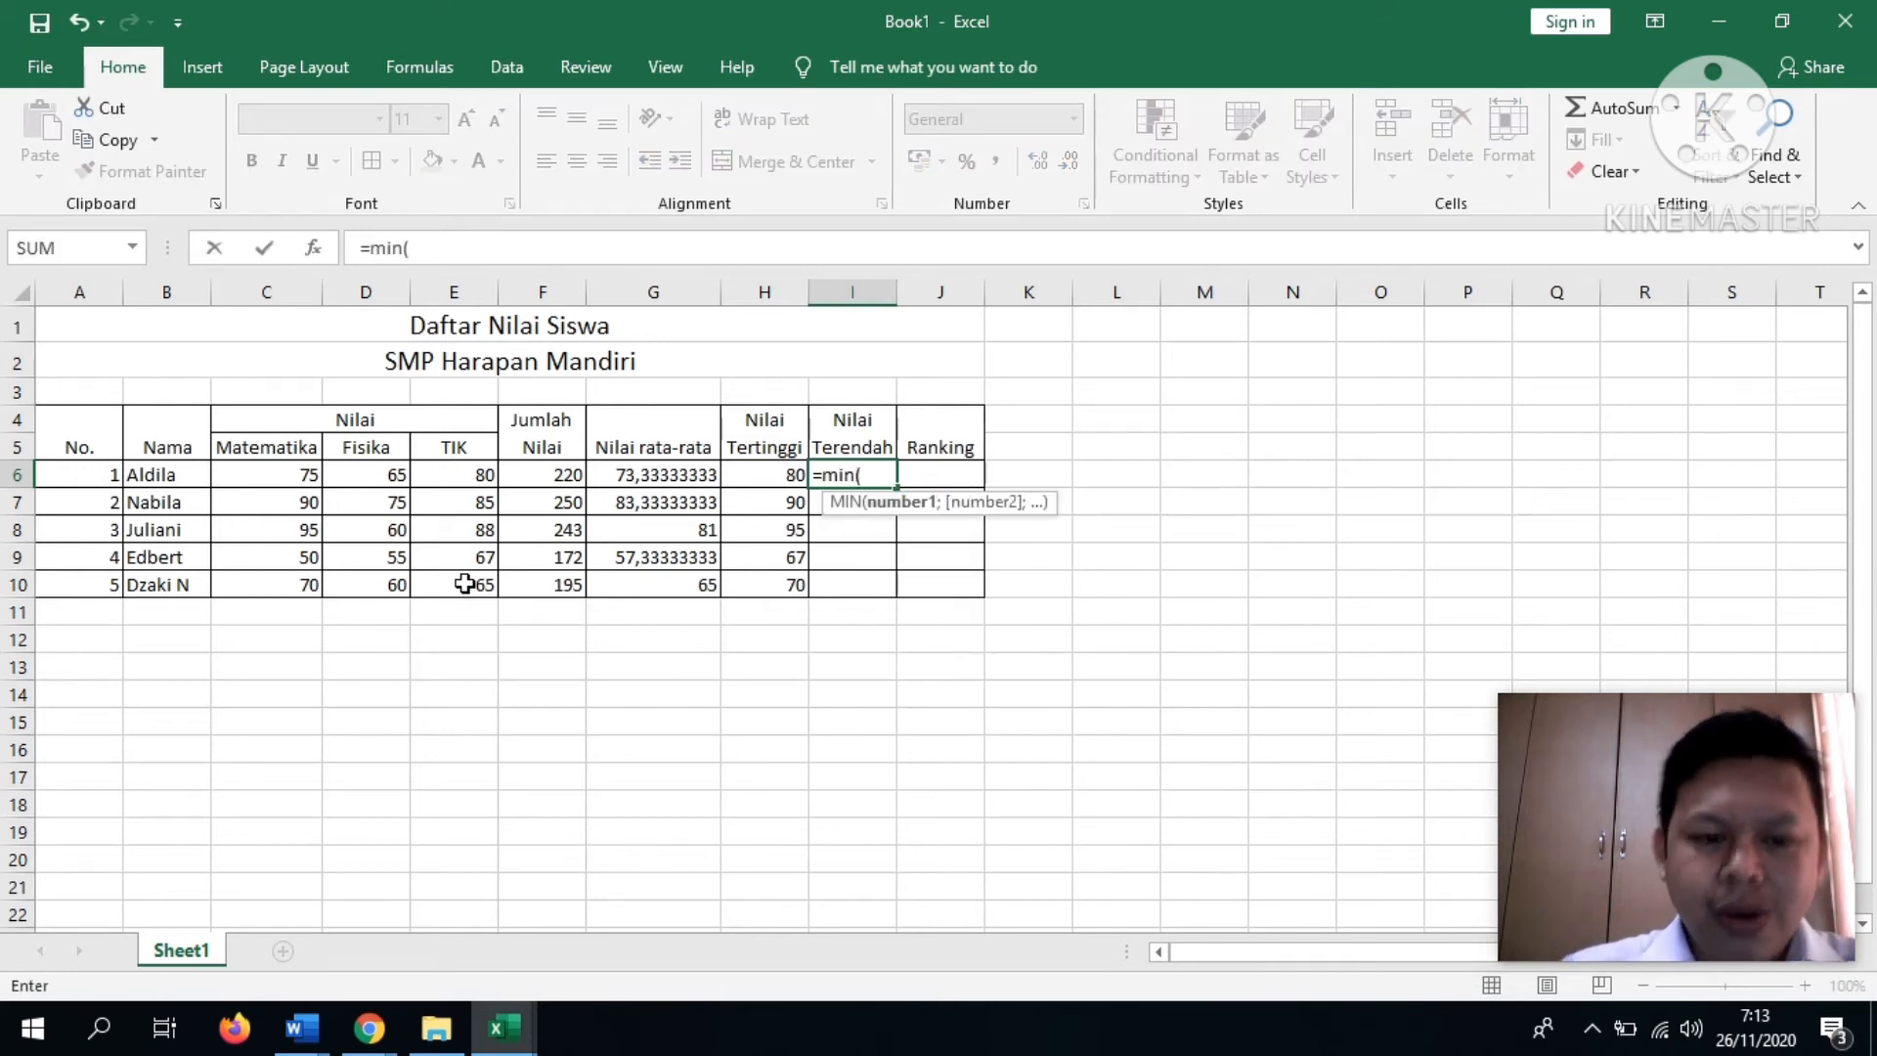
click(281, 477)
drag(281, 476, 430, 474)
key(Return)
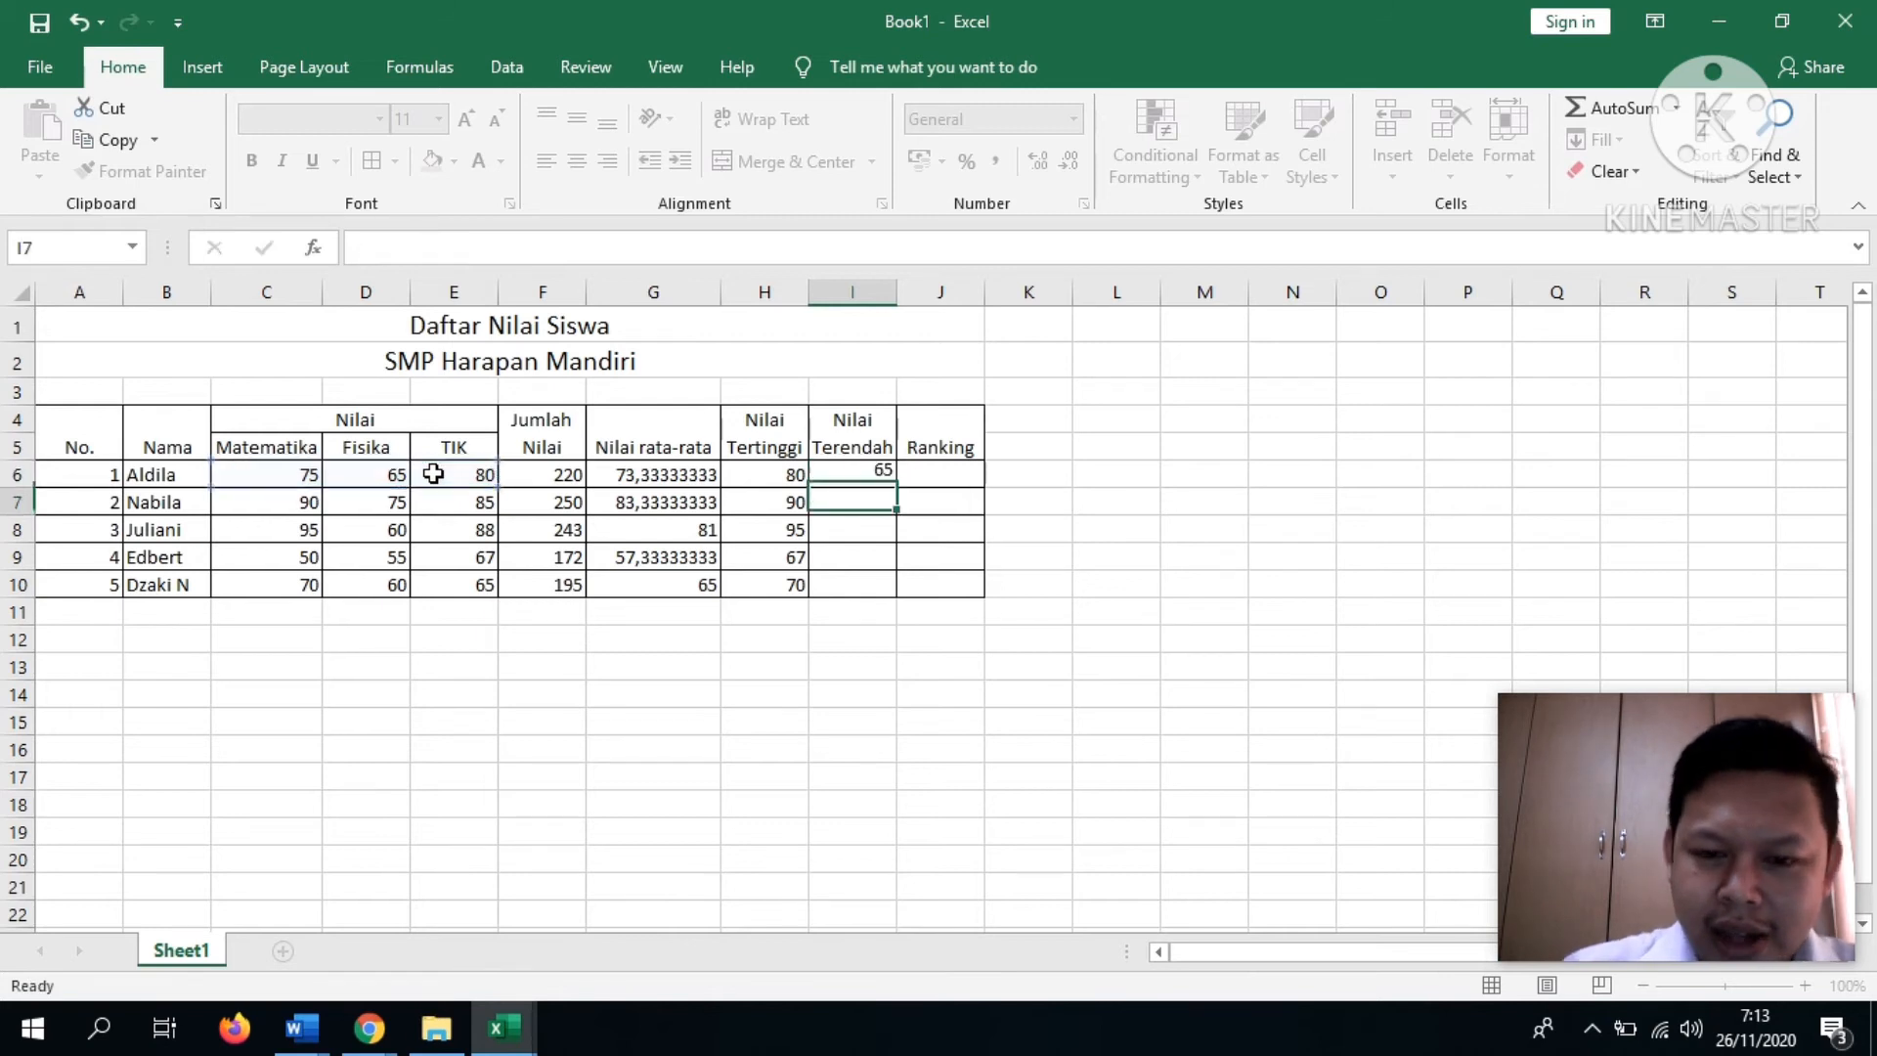
- Enter =MIN(C7:E7) in I7 to get the second student's Nilai Terendah
text(=a)
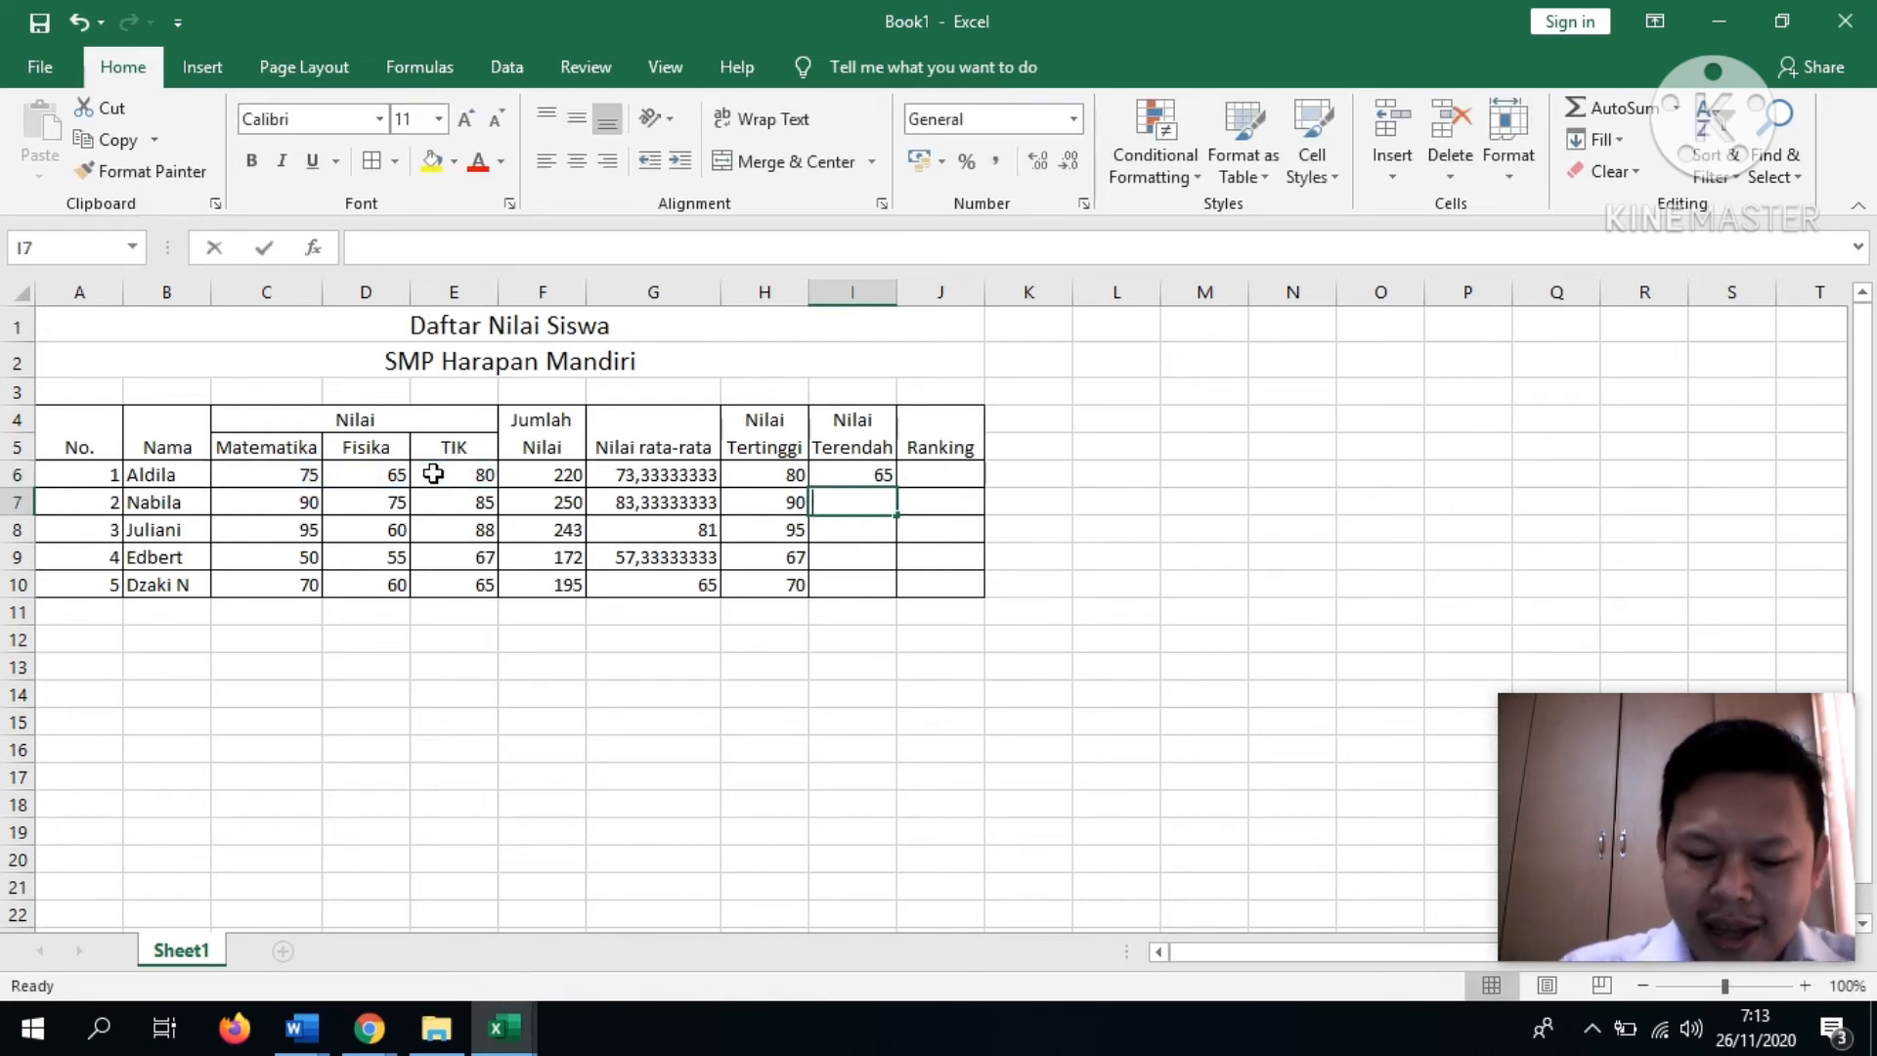
key(BackSpace)
text(min()
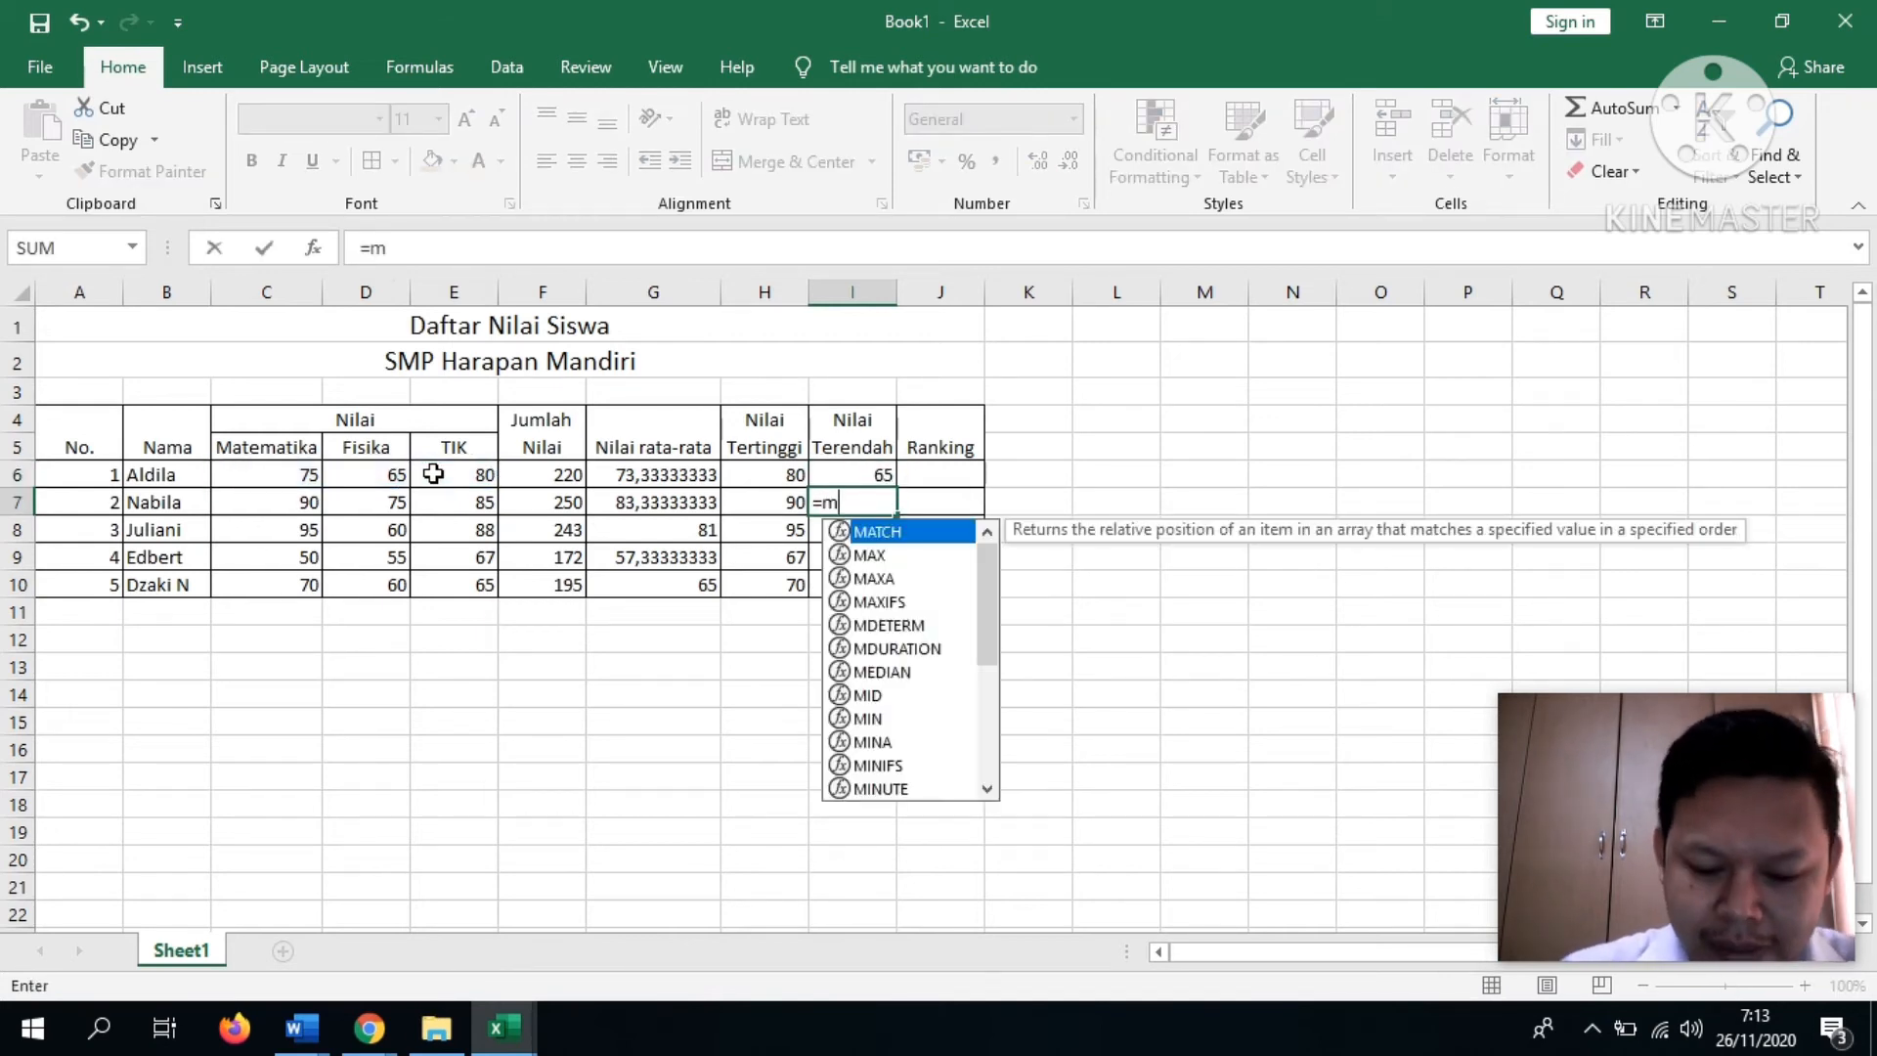
click(299, 503)
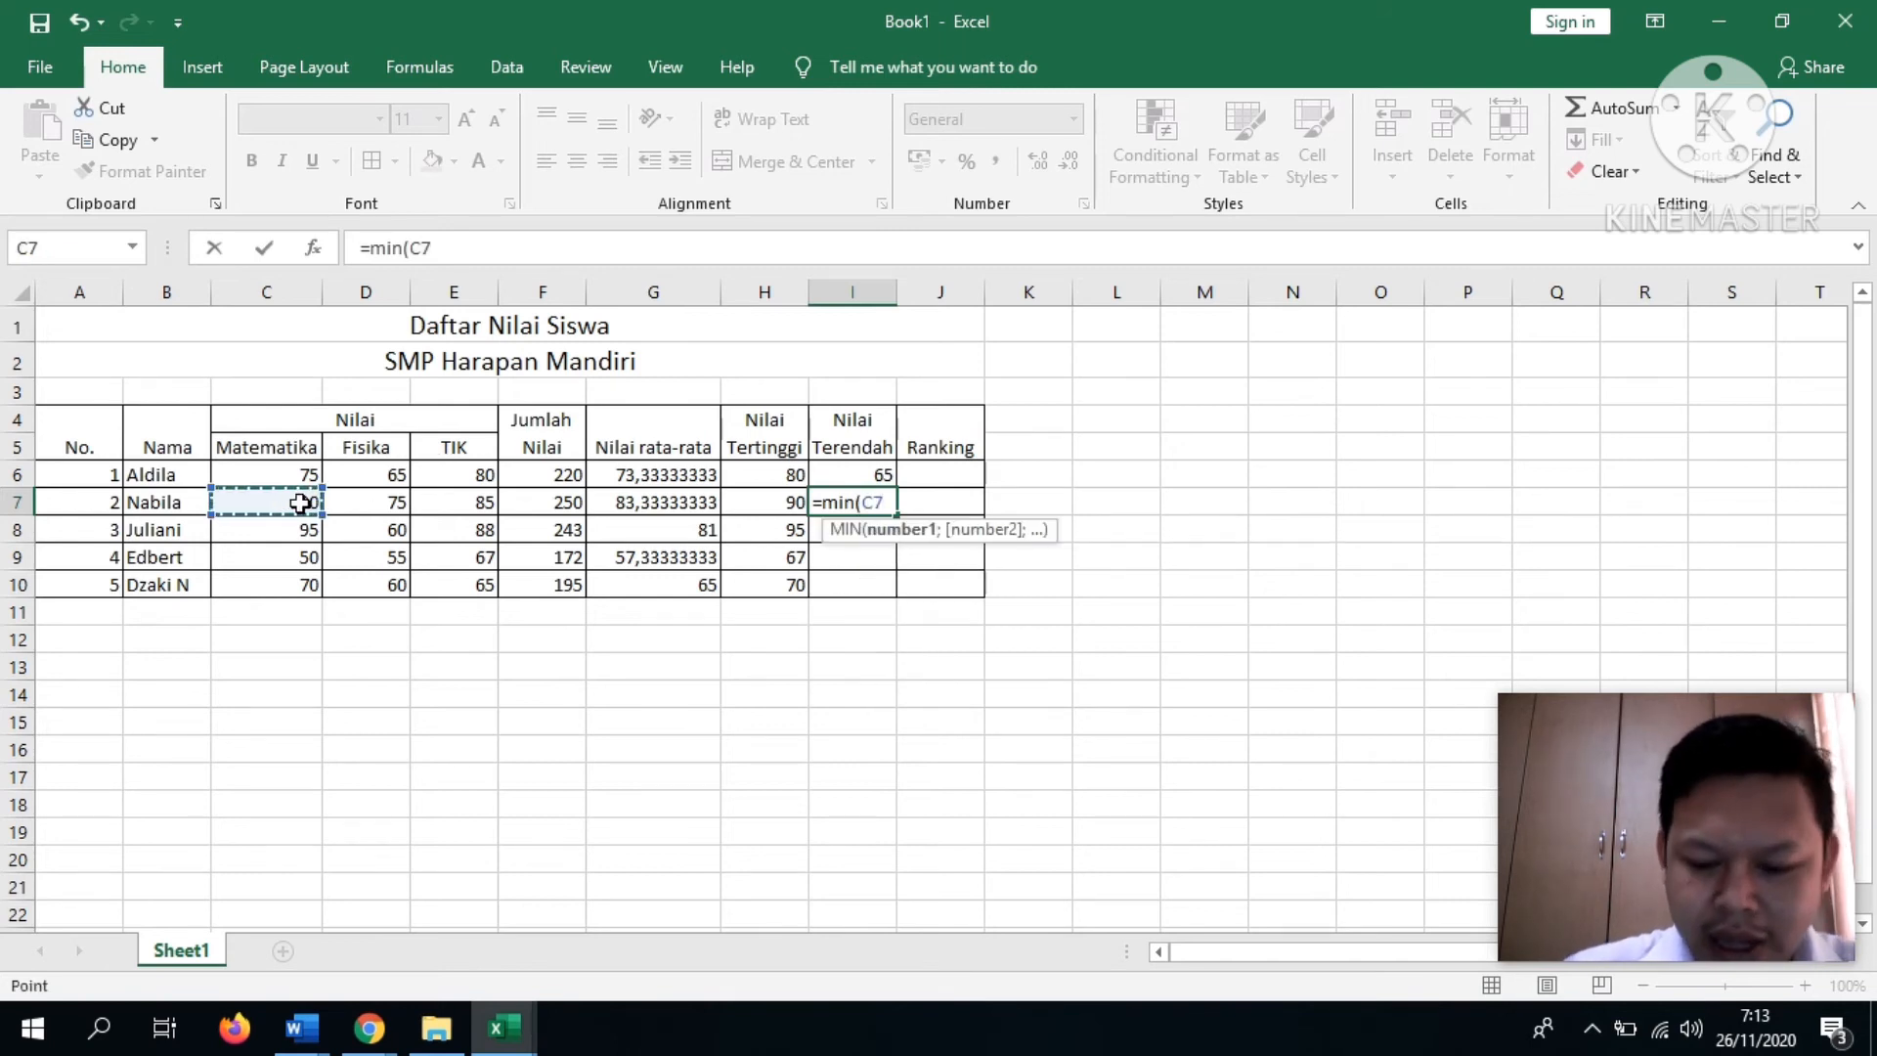
key(F8)
click(440, 503)
key(Return)
- Enter =MIN(C8:E8) in I8 to get the third student's Nilai Terendah
text(=min()
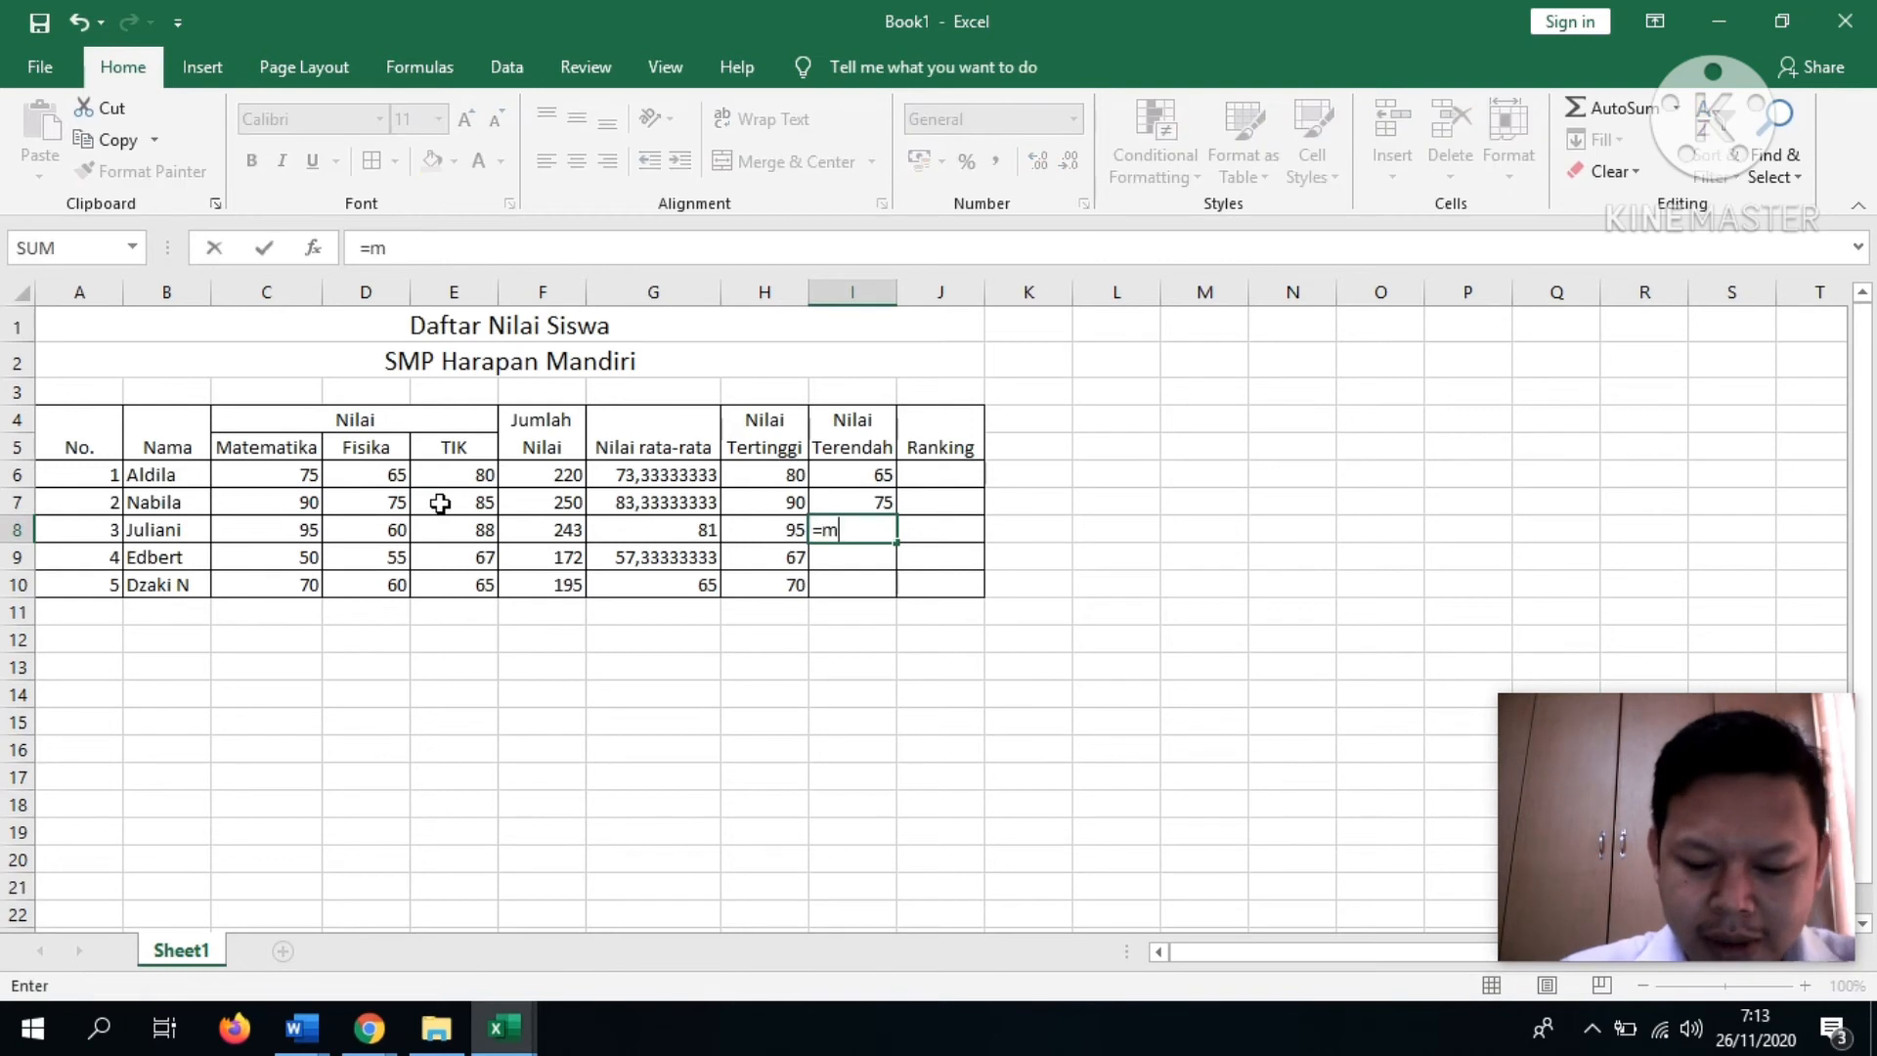
click(293, 533)
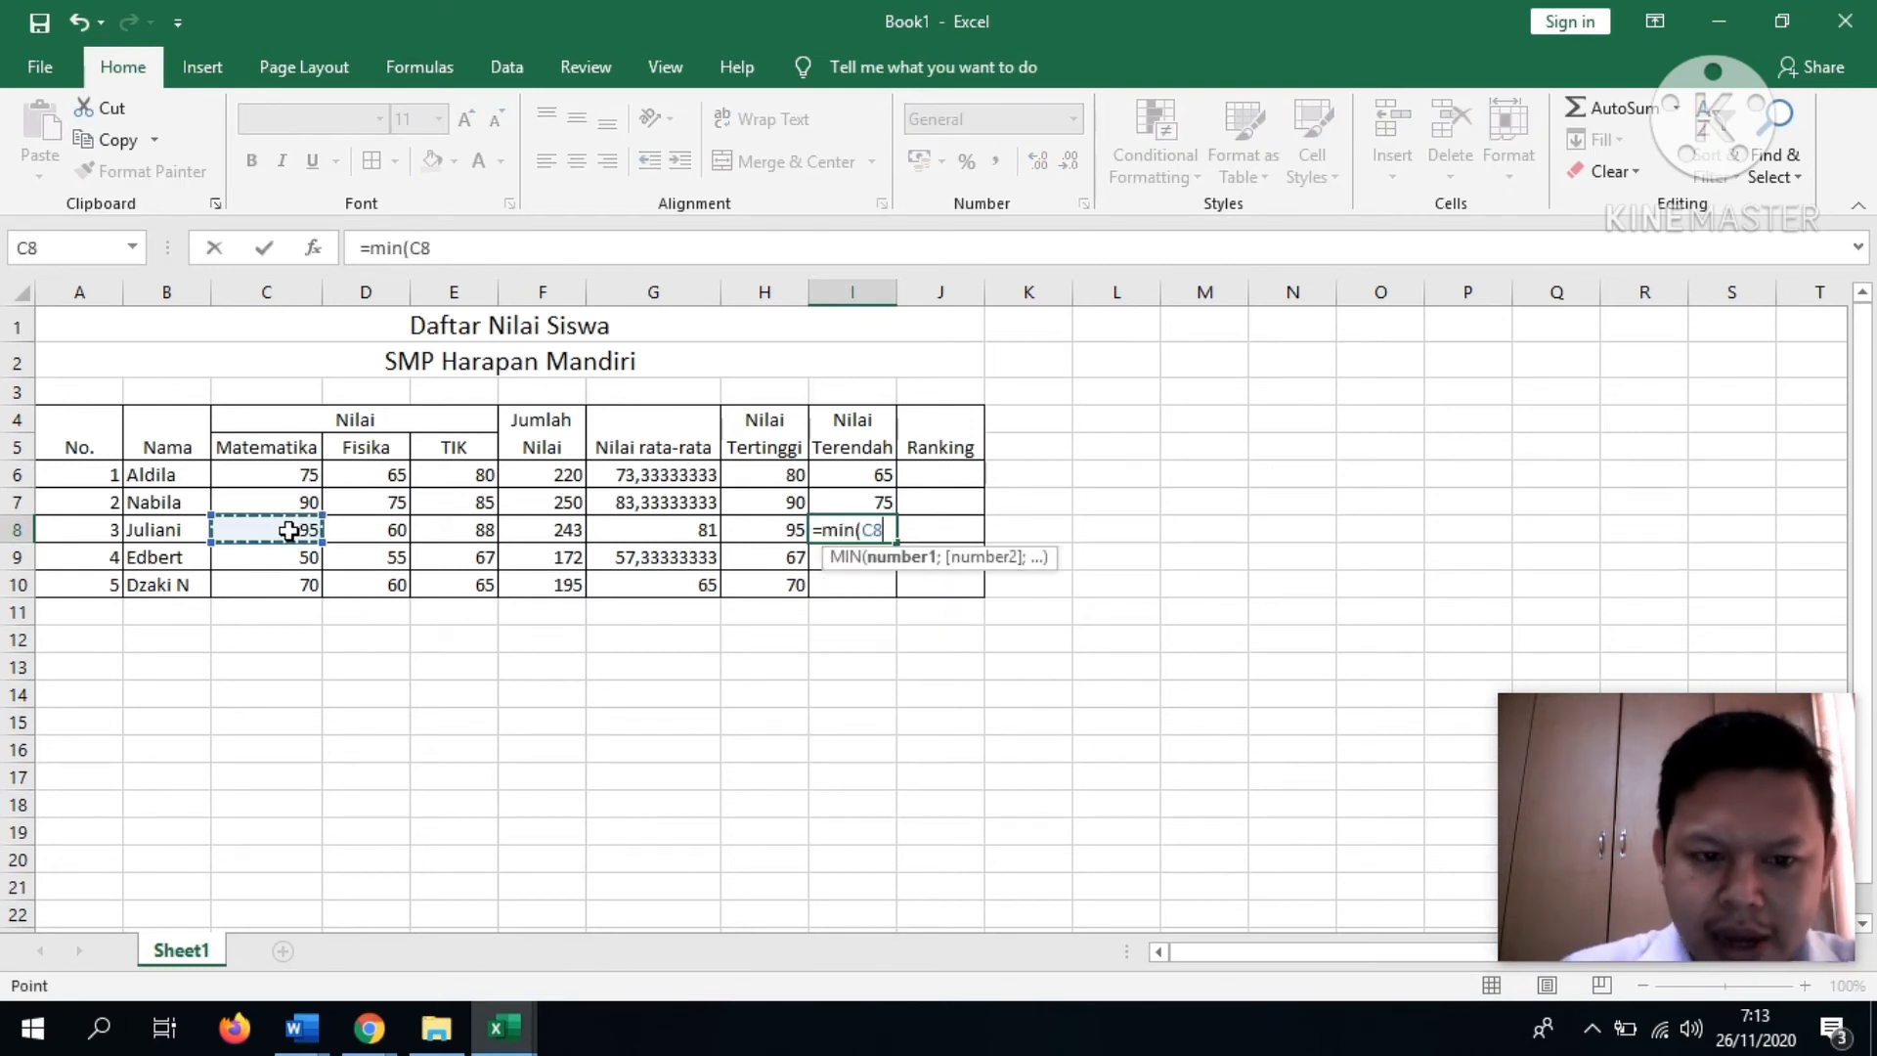
key(F8)
click(456, 528)
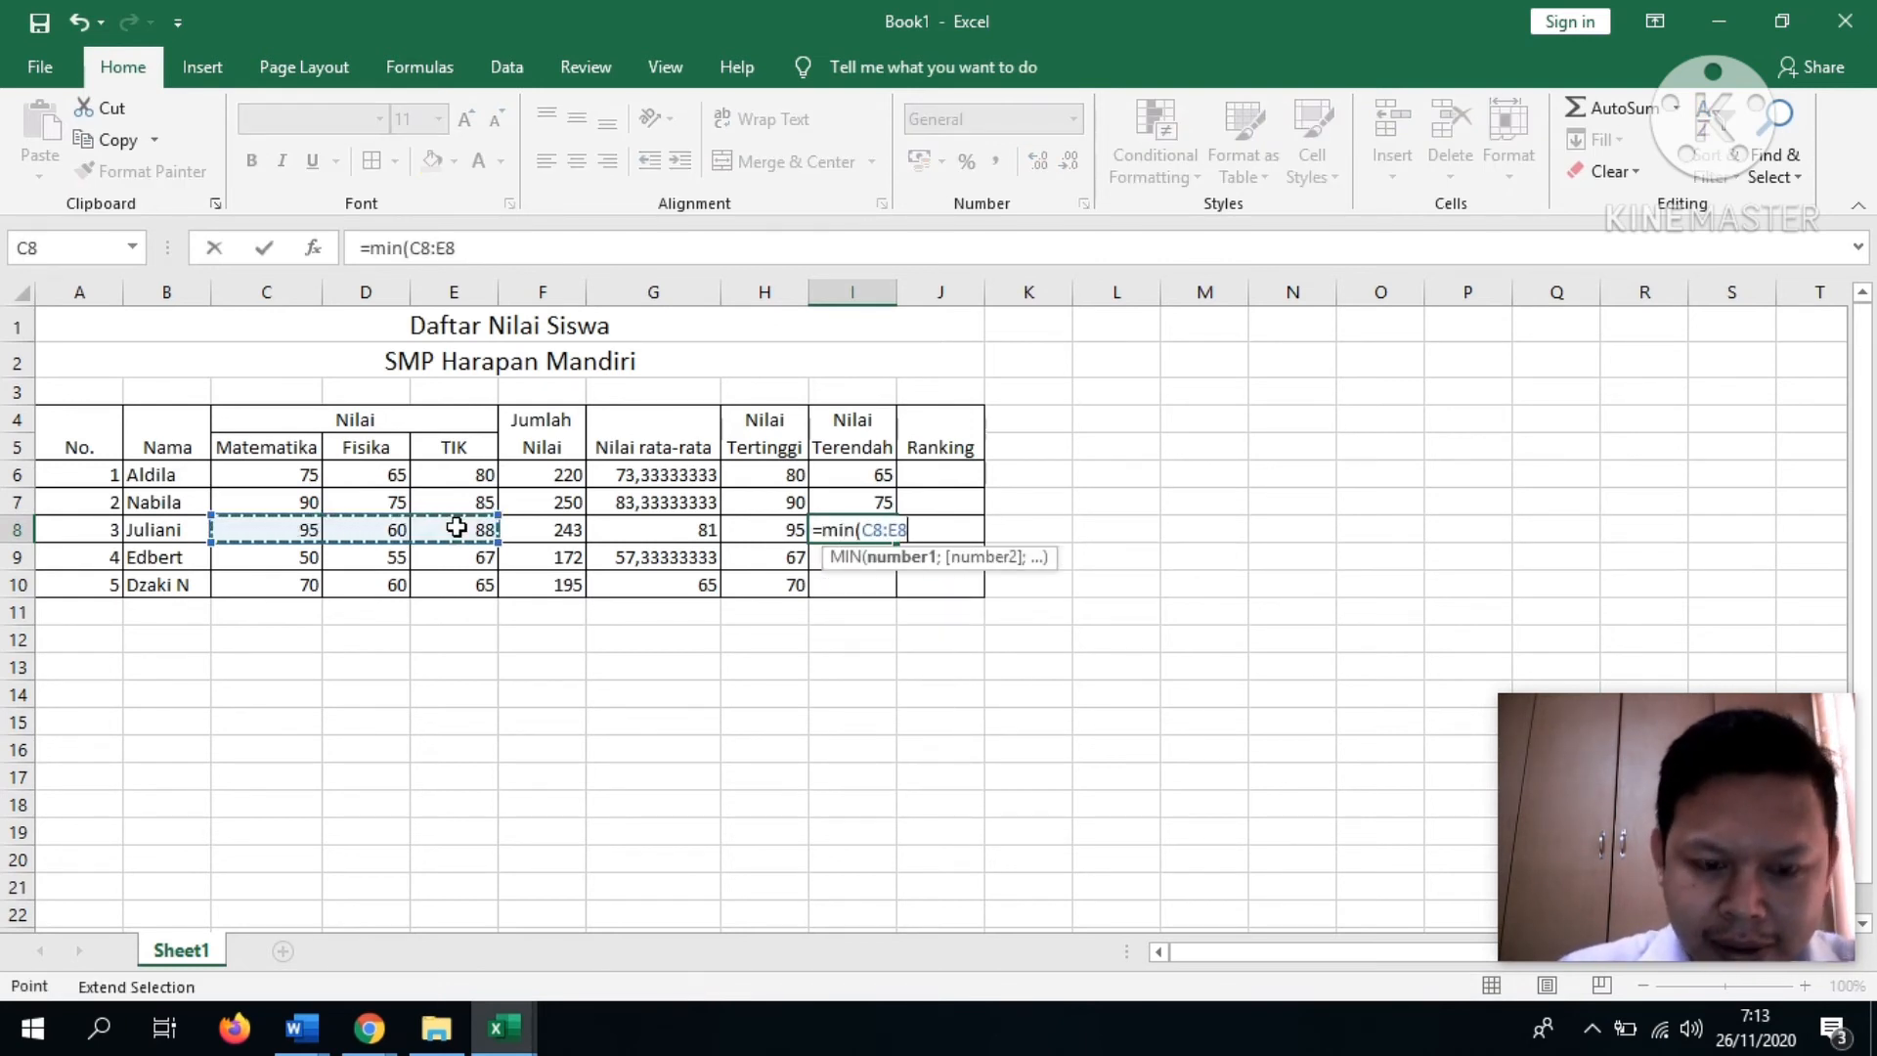
text())
key(Return)
- Enter =MIN(C9:E9) in I9 to get the fourth student's Nilai Terendah
text(=min()
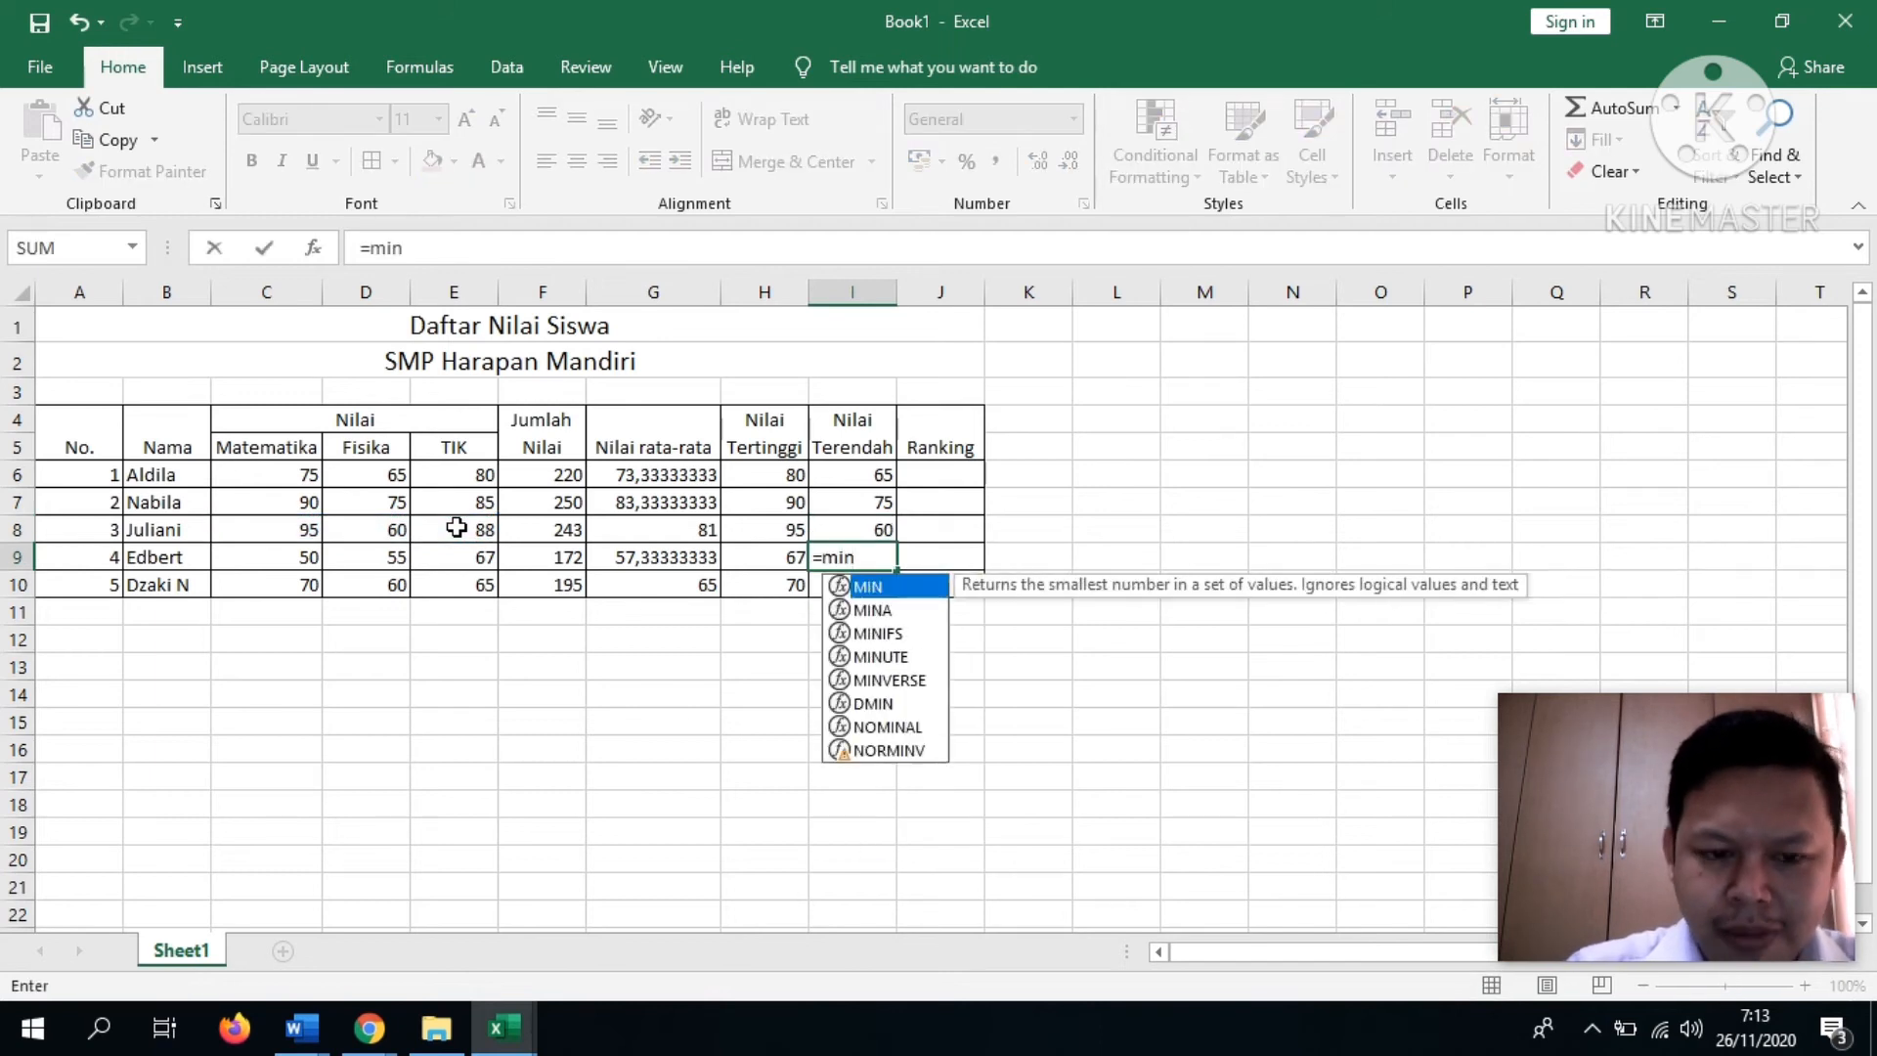
click(294, 555)
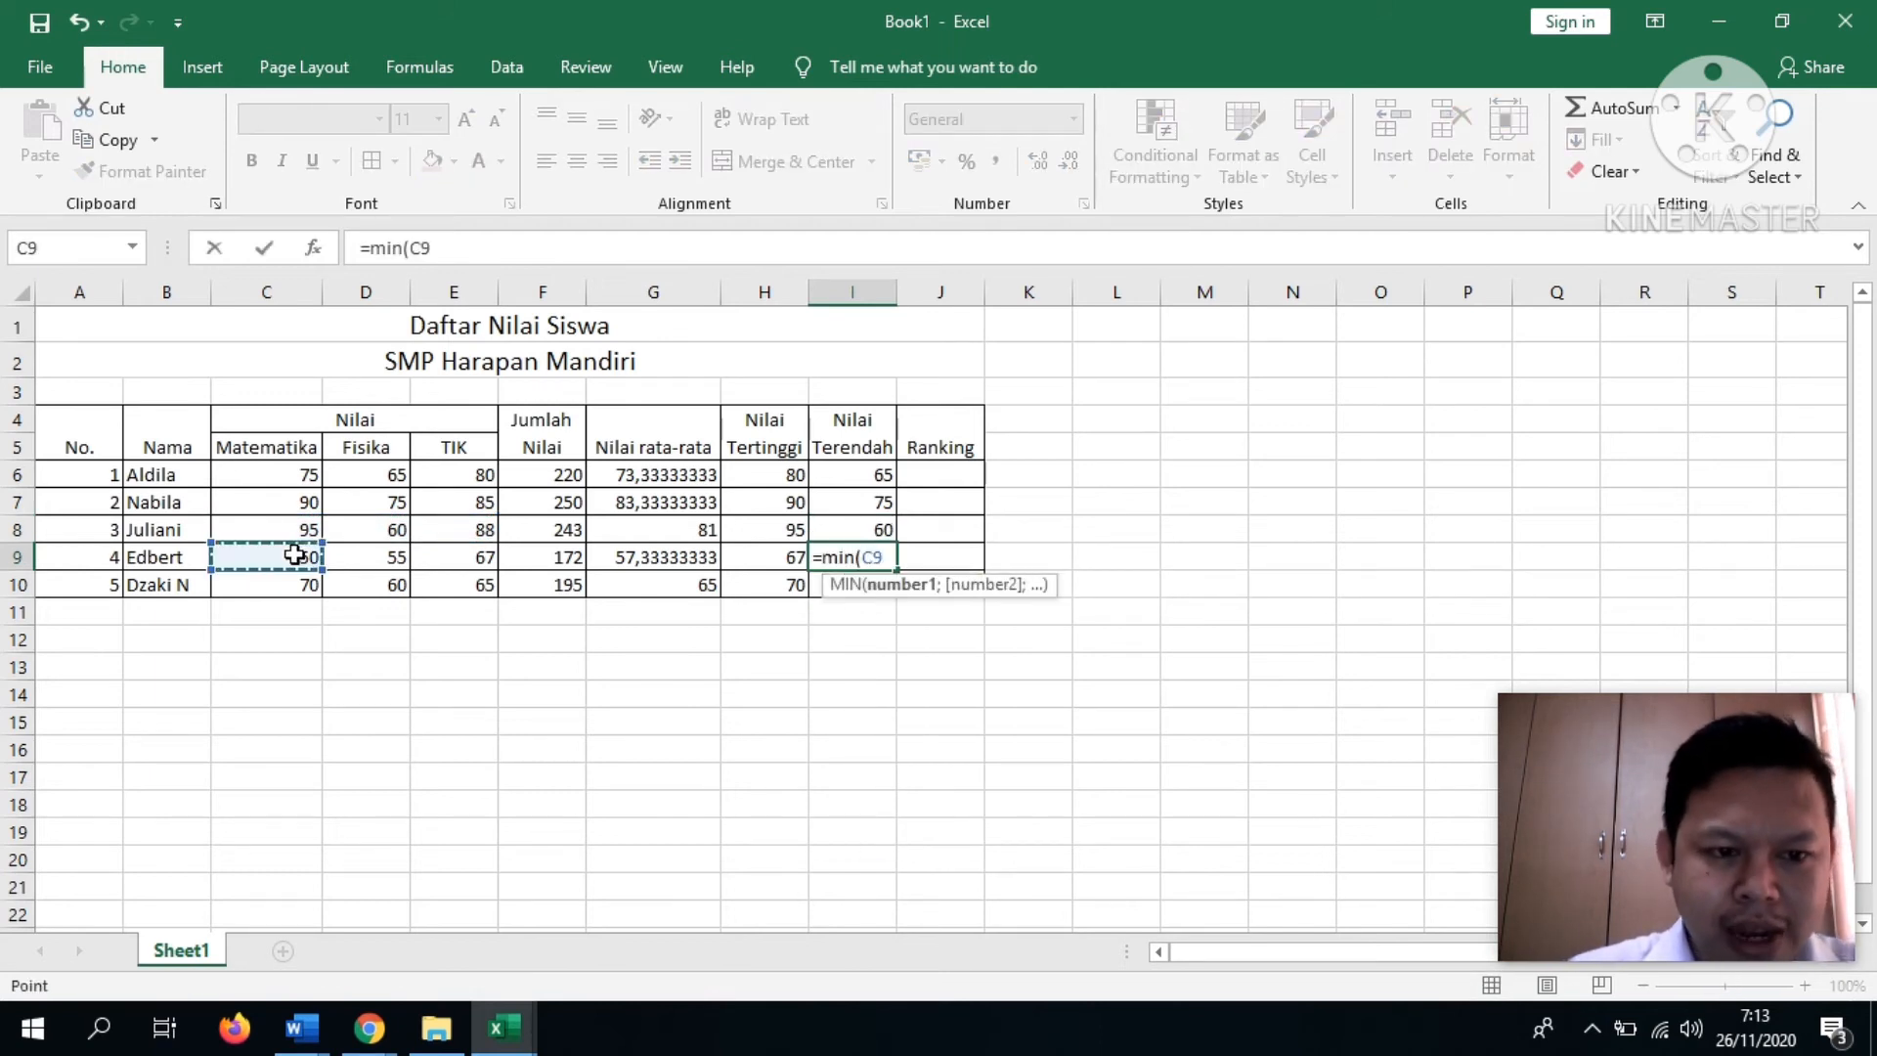
key(F8)
click(445, 557)
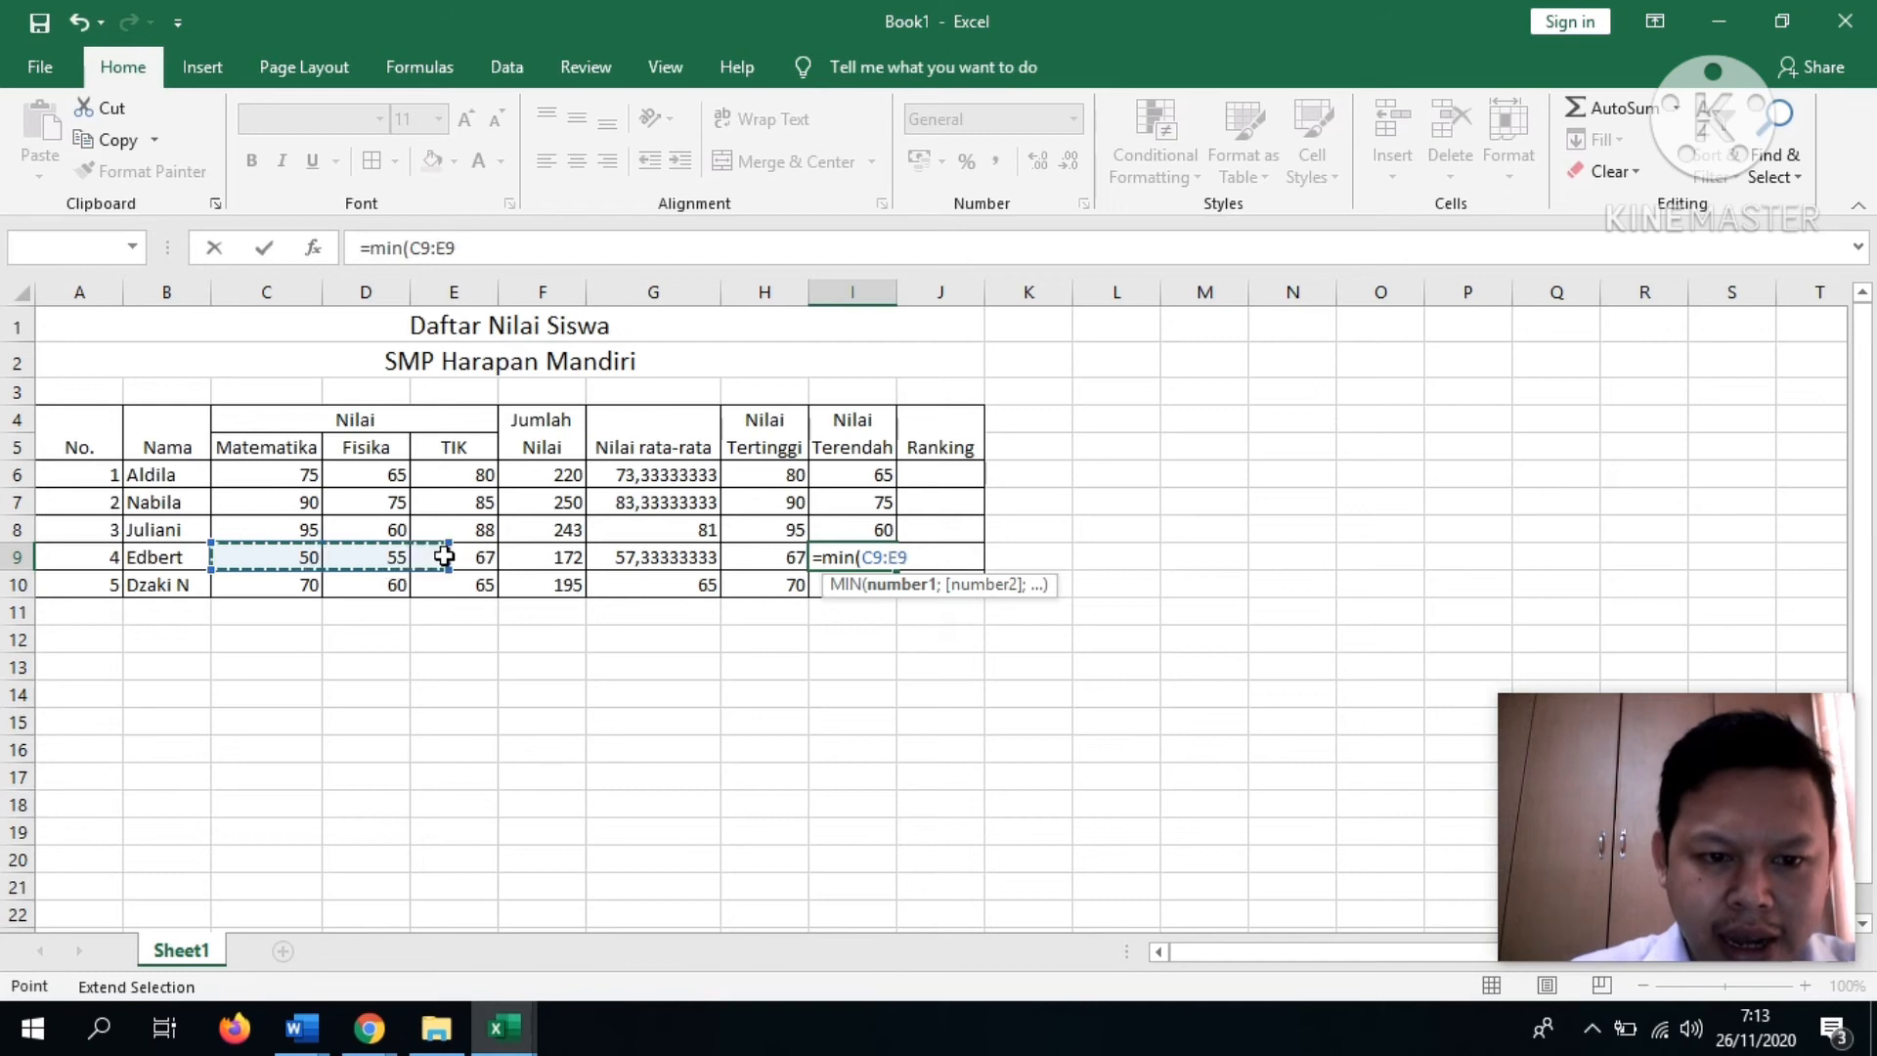
text())
key(Return)
- Enter =MIN(C10:E10) in I10 to get the fifth student's Nilai Terendah
text(=min()
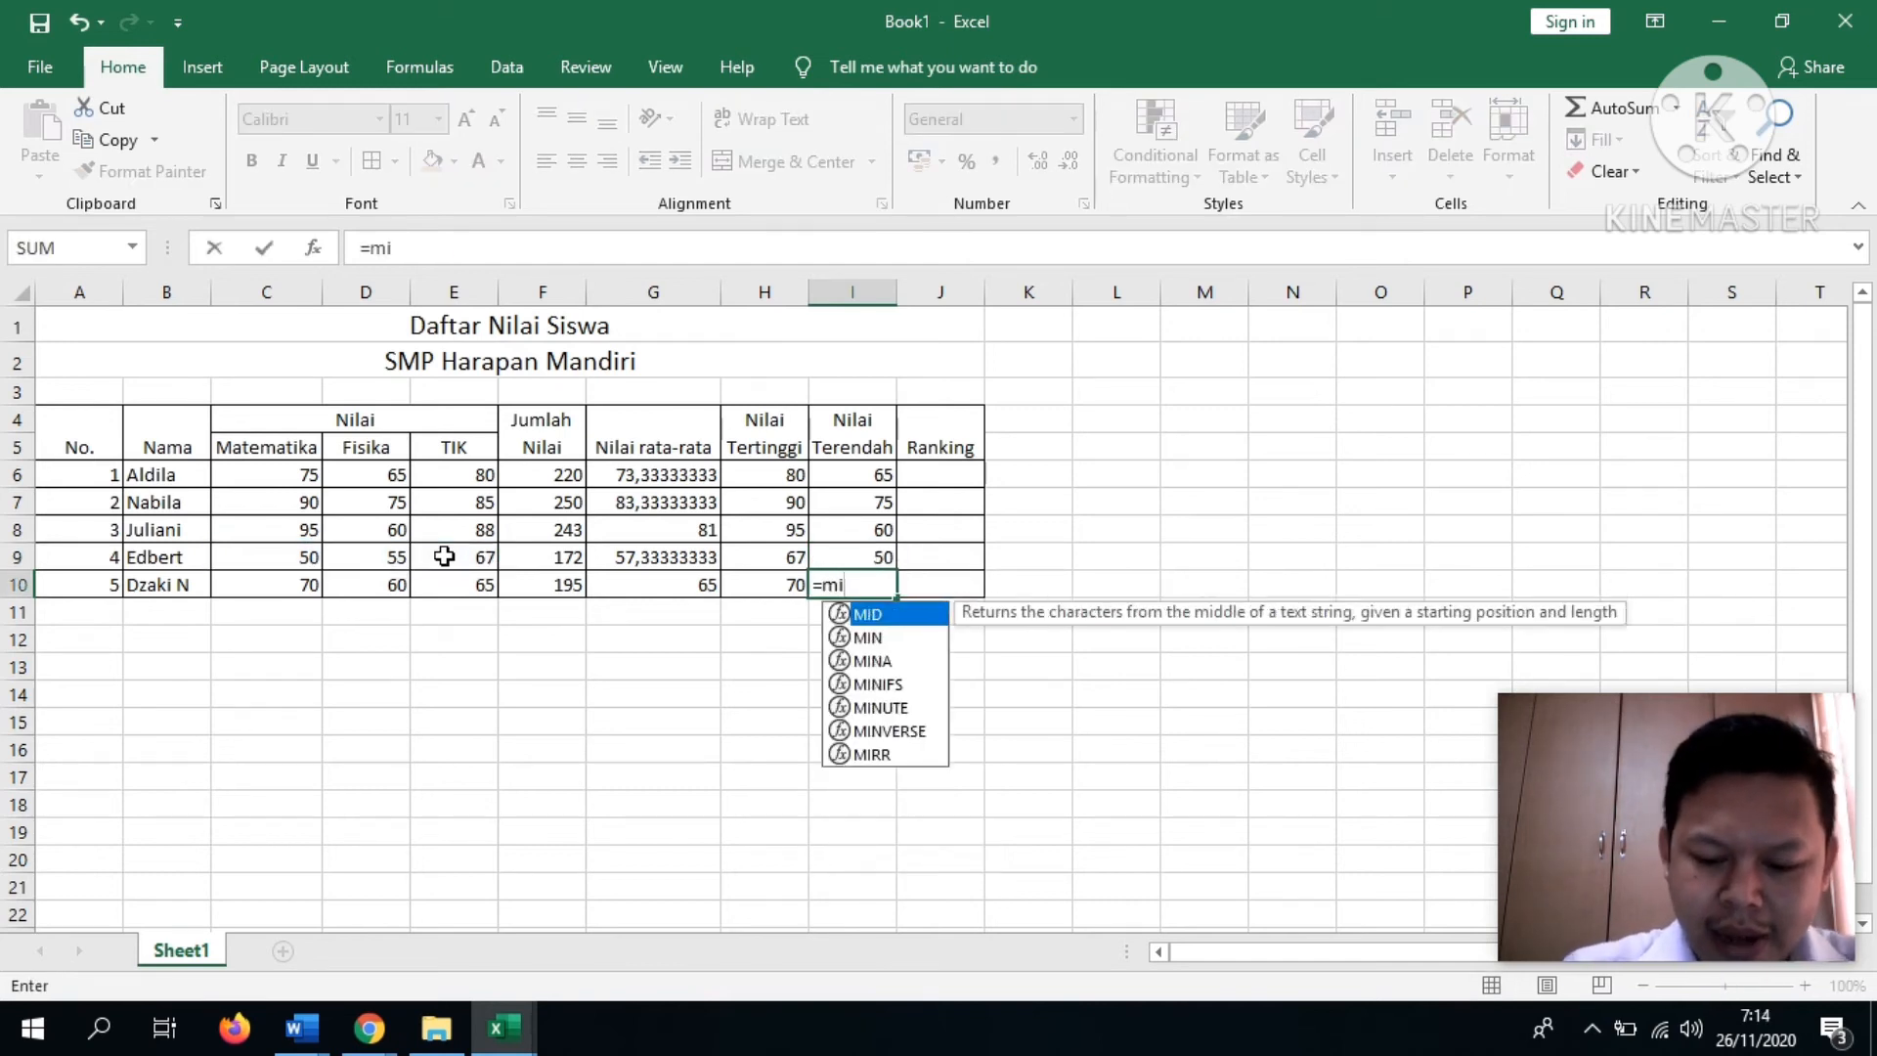
click(301, 584)
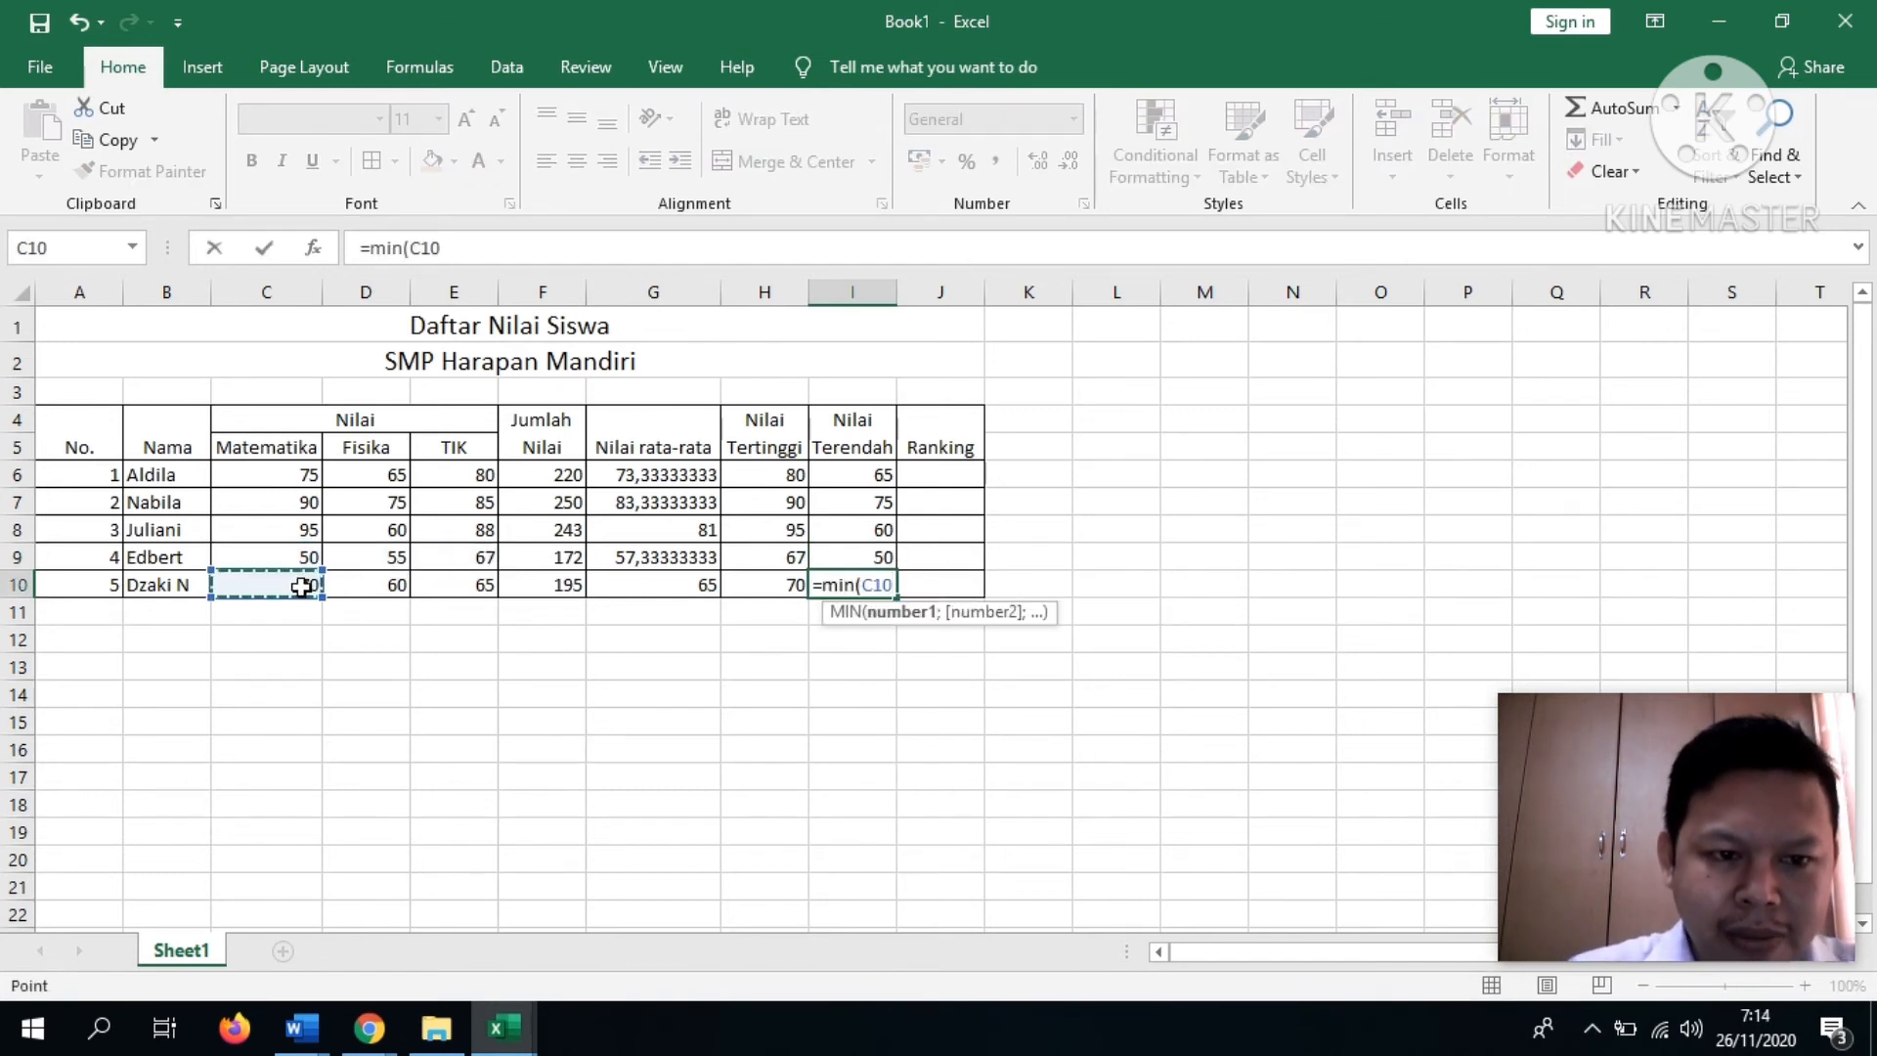
key(F8)
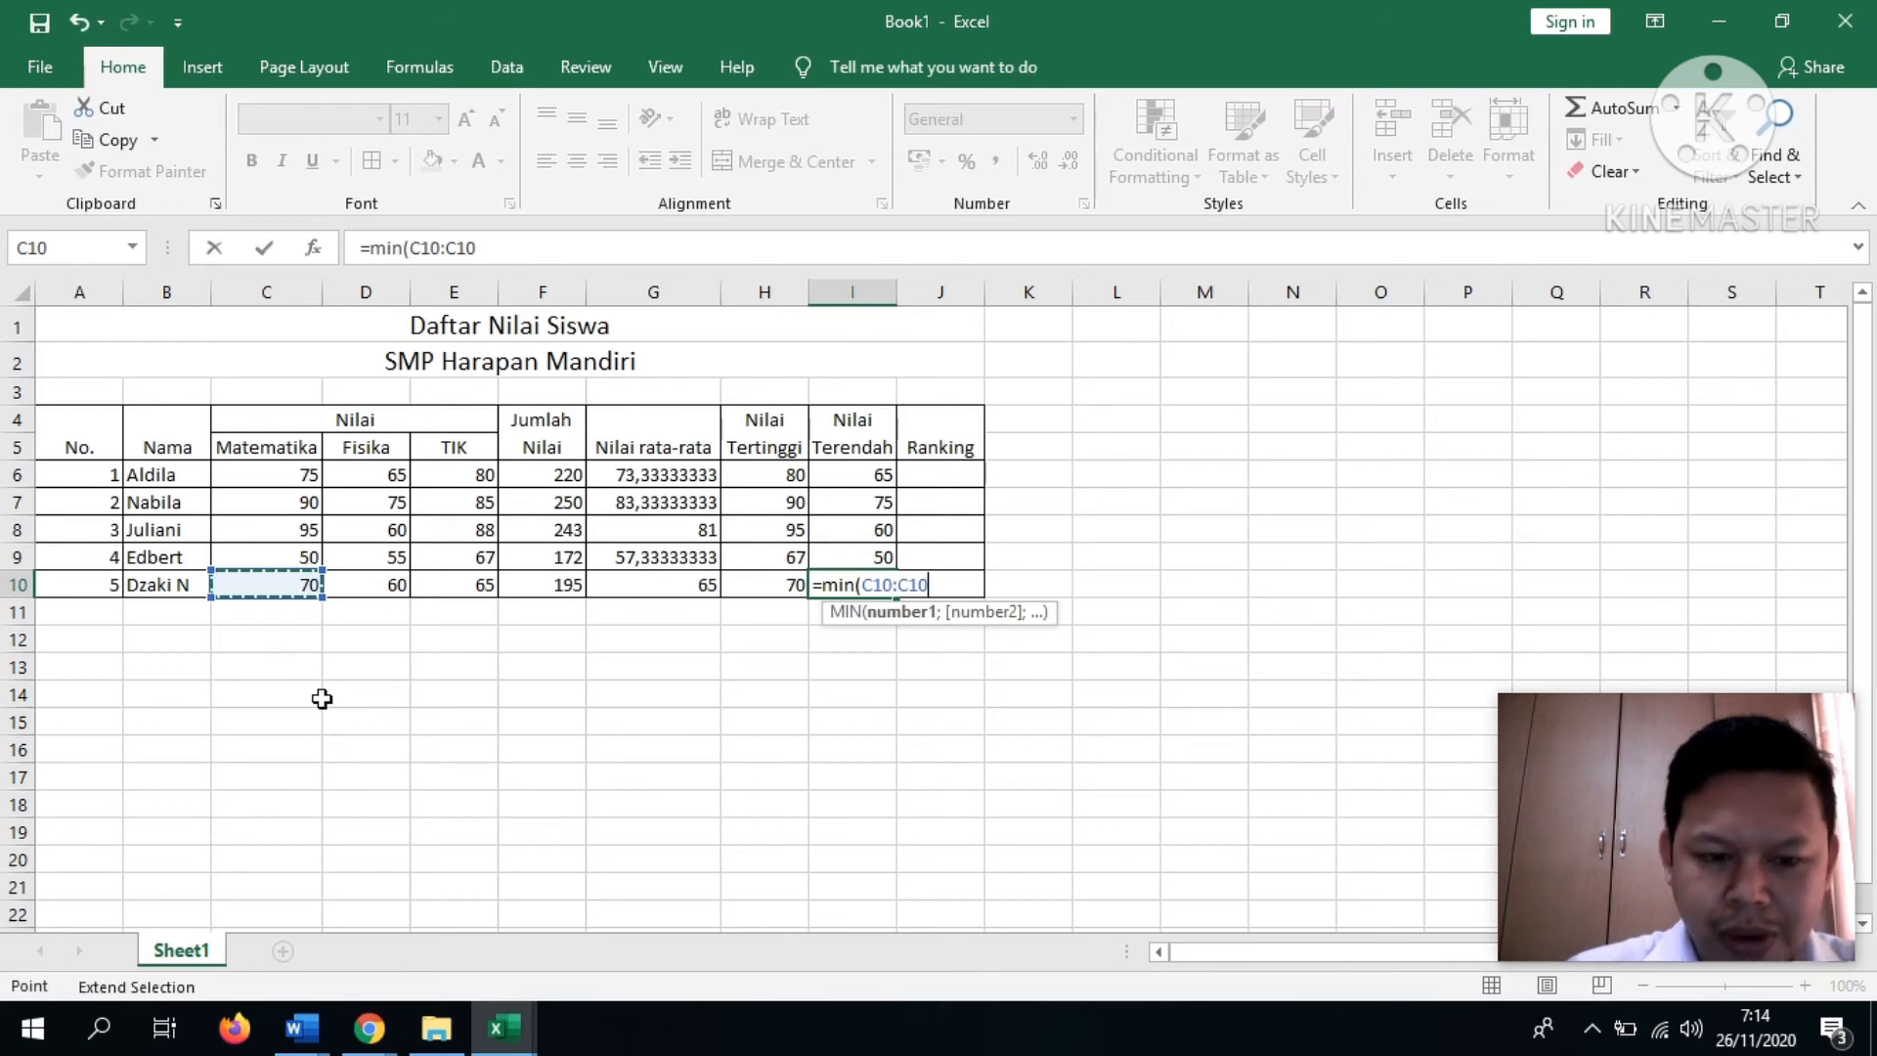
click(477, 583)
text())
key(Return)
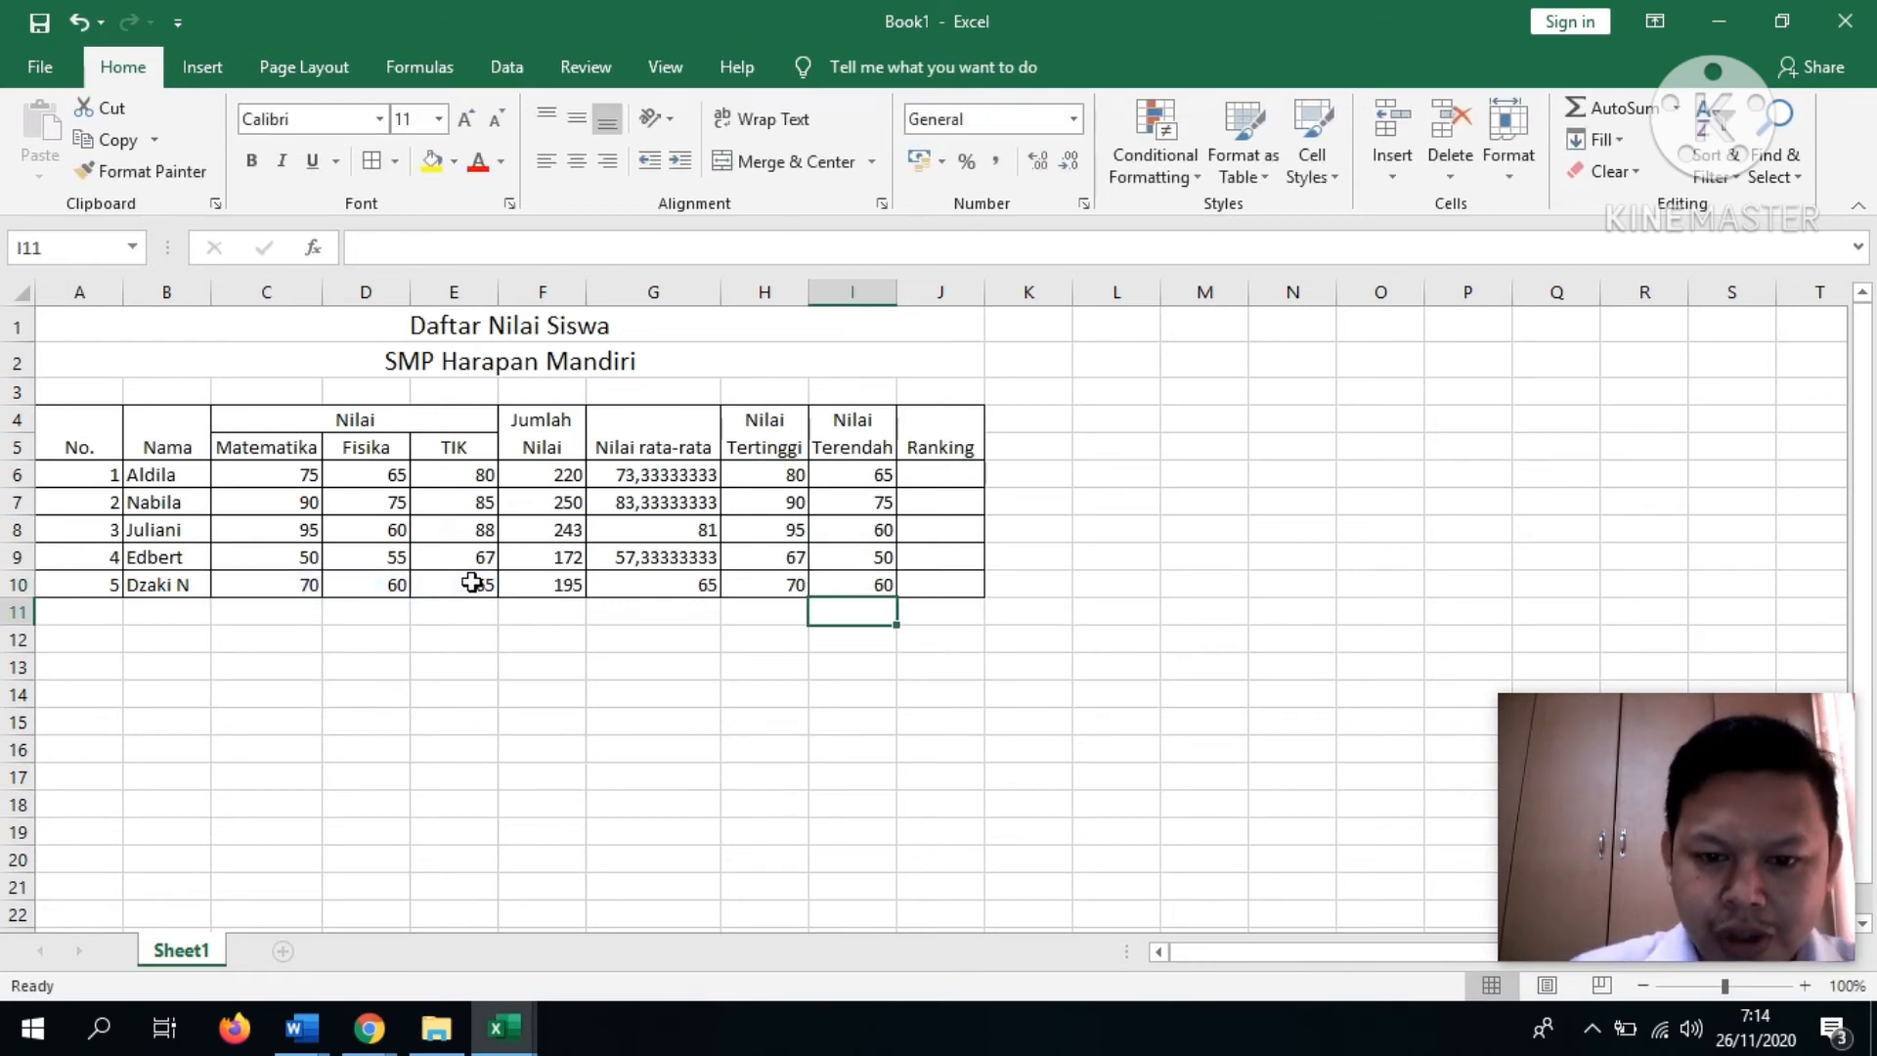
- Check the second student's Nilai Terendah against the Matematika, Fisika and TIK scores in row 7
key(Up)
key(Up)
key(Up)
key(Up)
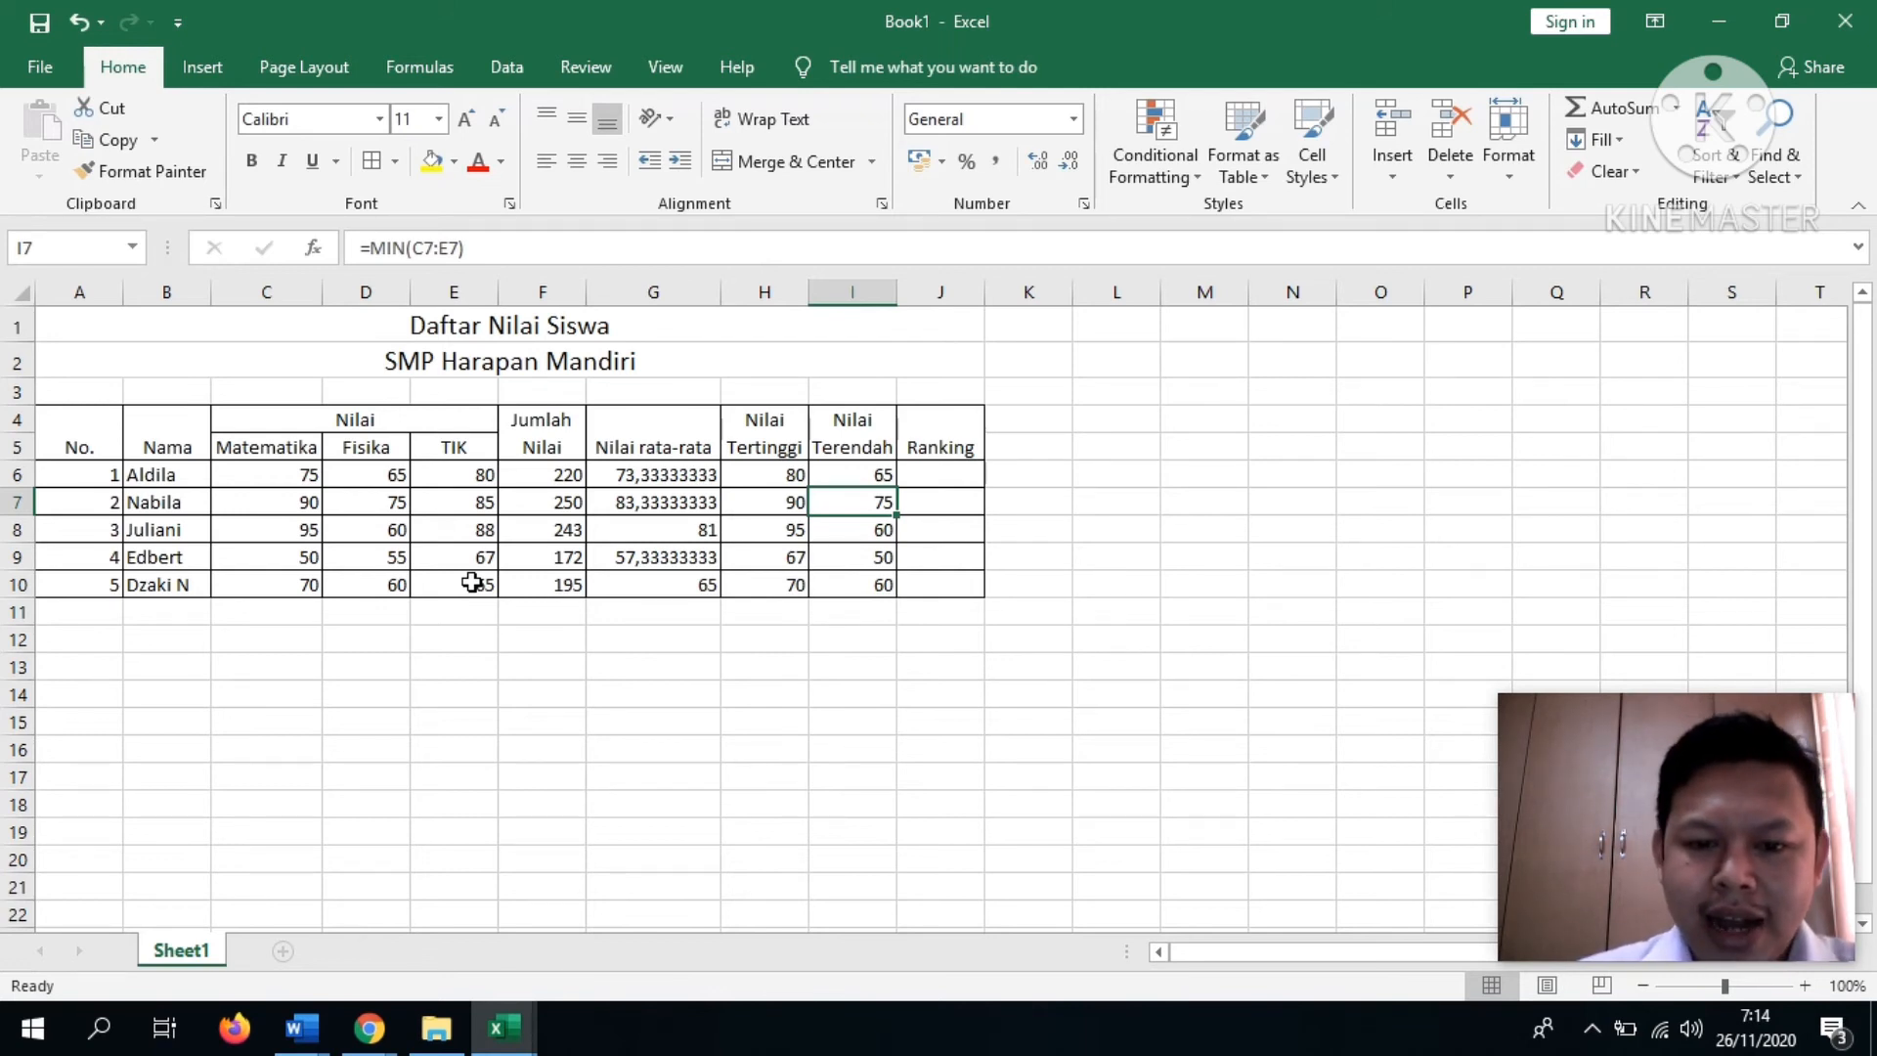
key(Left)
key(Left)
key(Left)
key(Left)
key(Left)
key(Left)
key(Right)
key(Right)
key(Left)
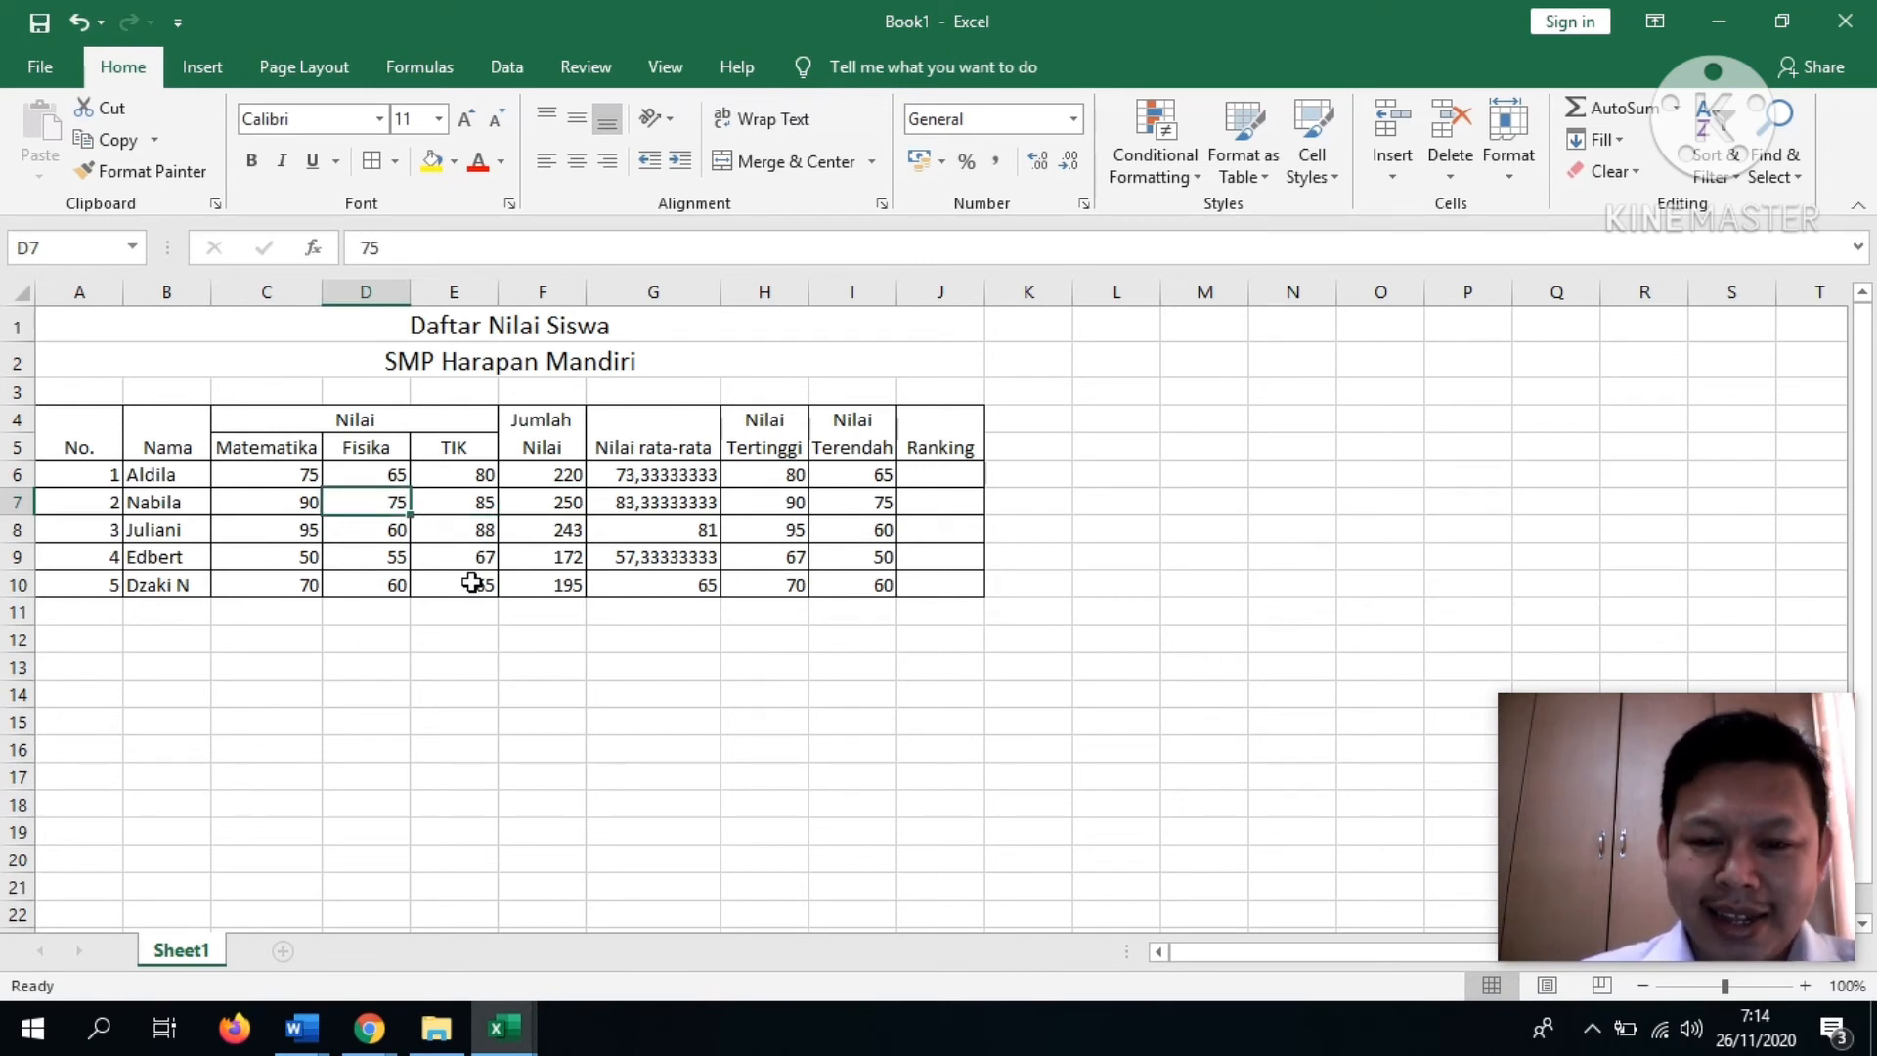
key(Right)
key(Right)
key(Right)
key(Right)
key(Right)
key(Right)
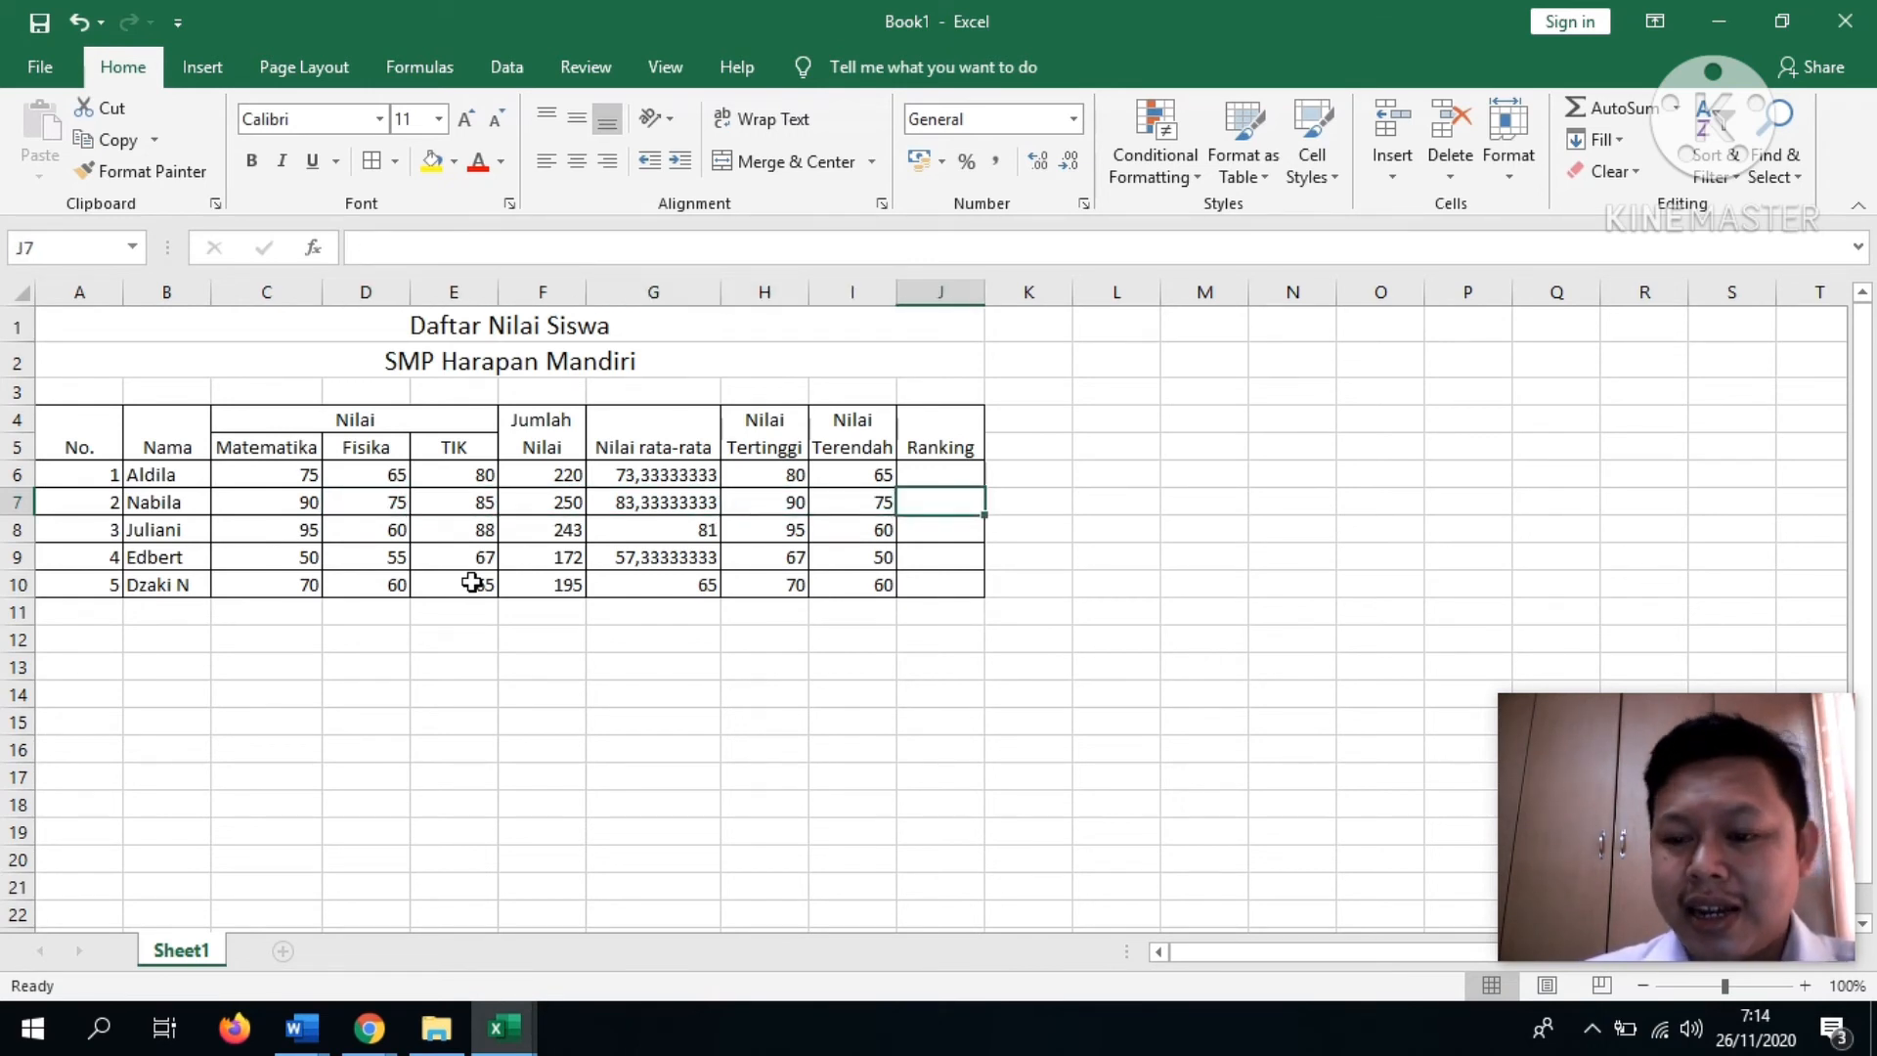
- Enter =RANK(F6;F6:F10) in J6 to rank the first student by Jumlah Nilai
key(Up)
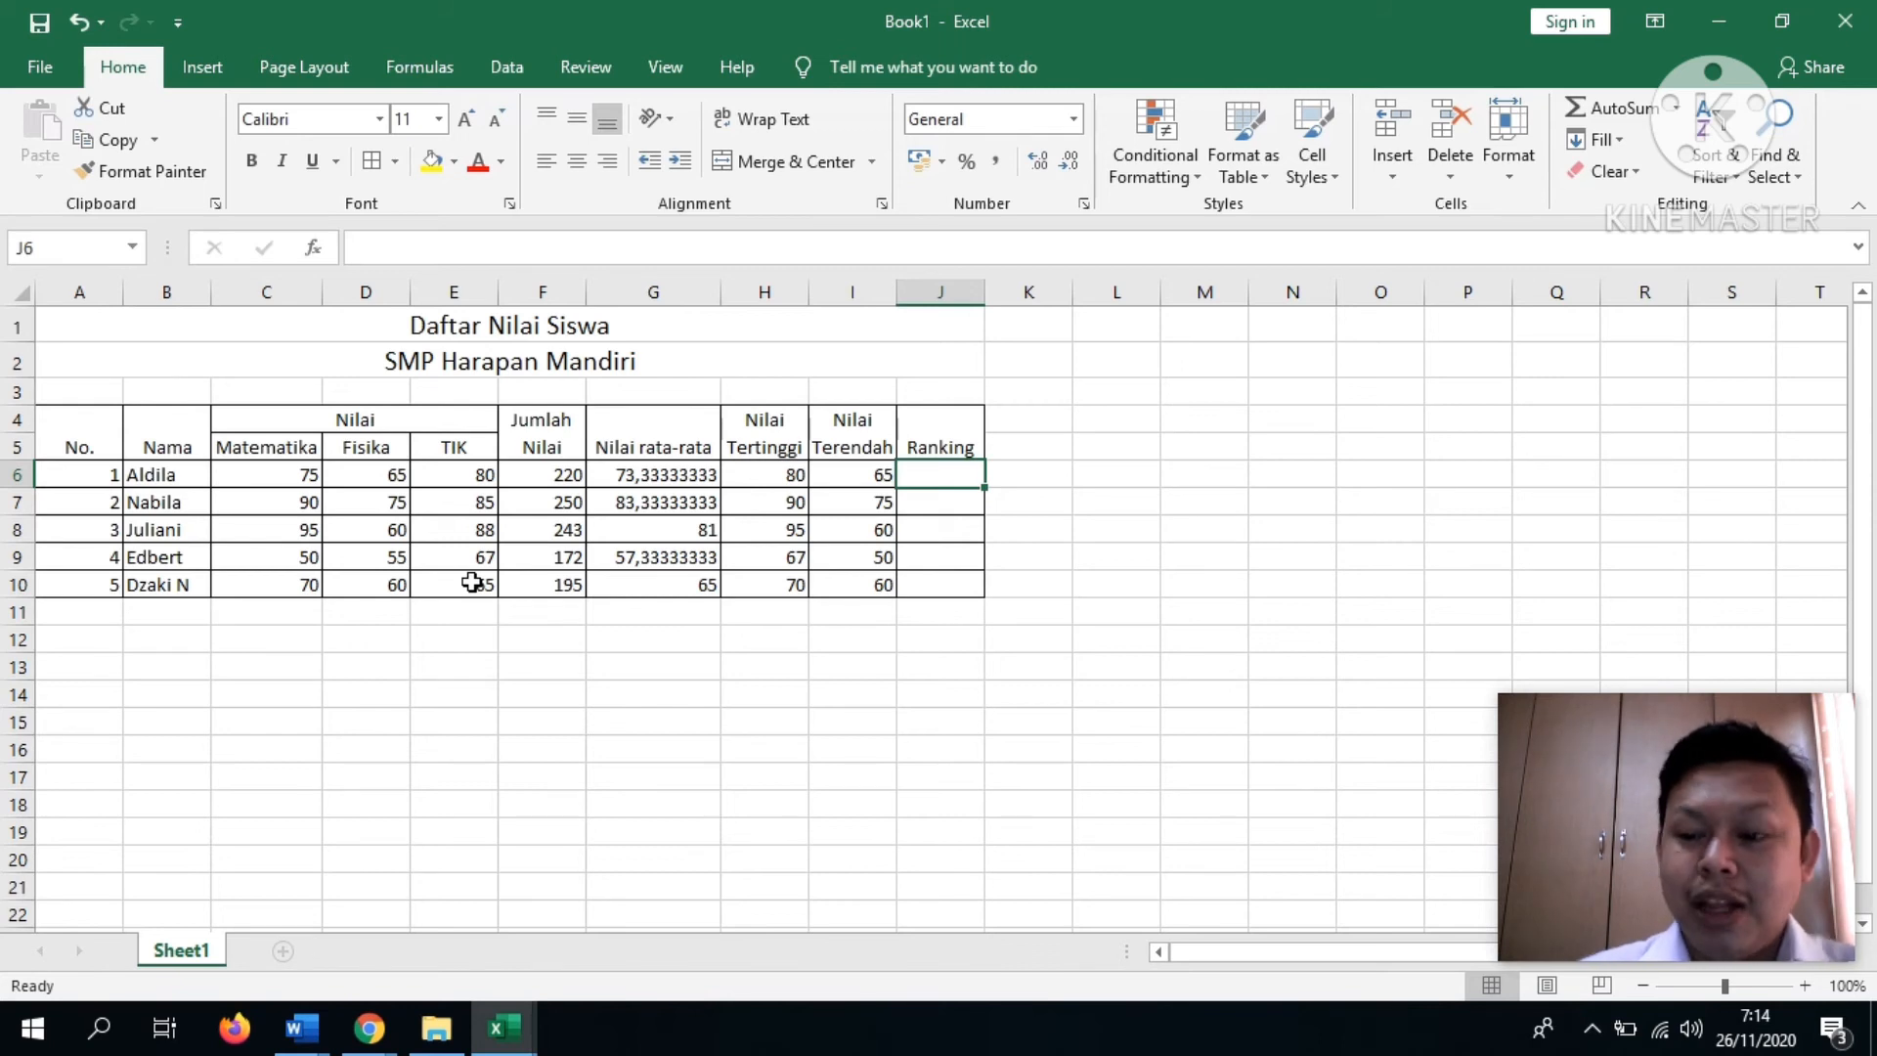
text(=rank)
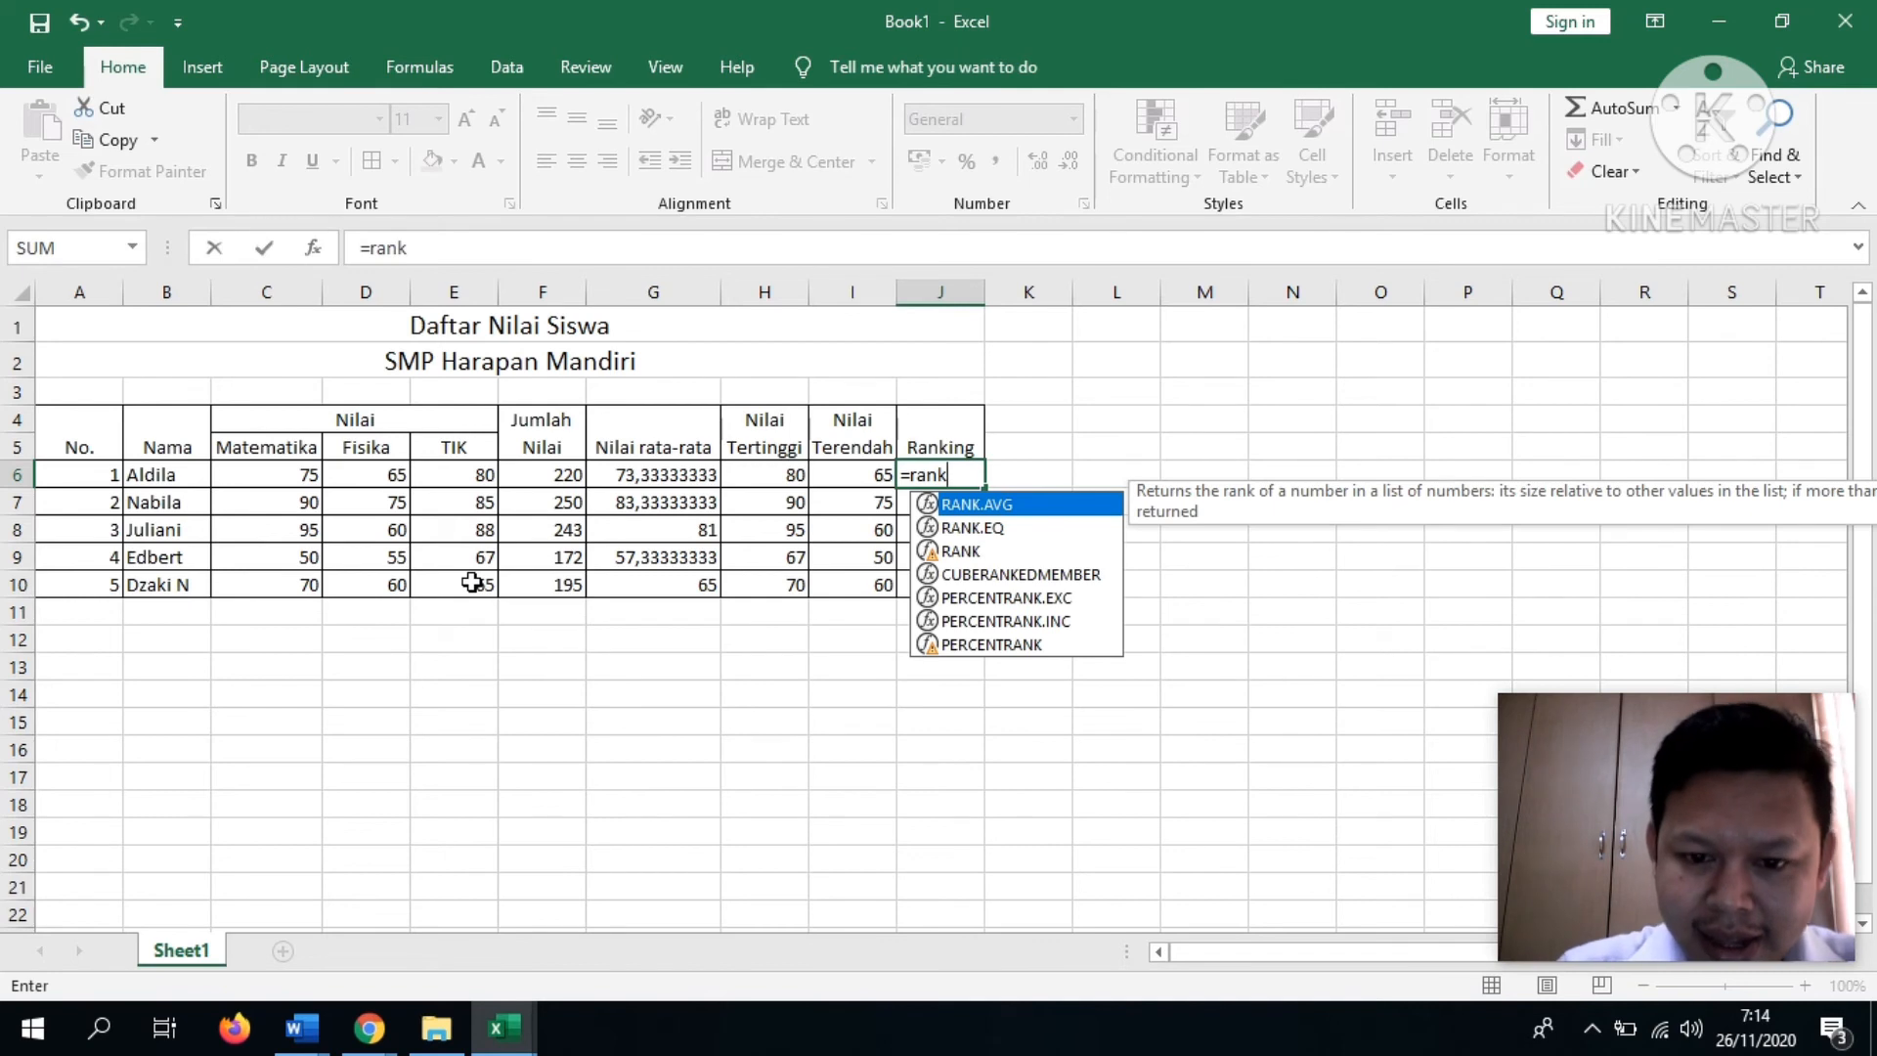
key(Down)
key(Down)
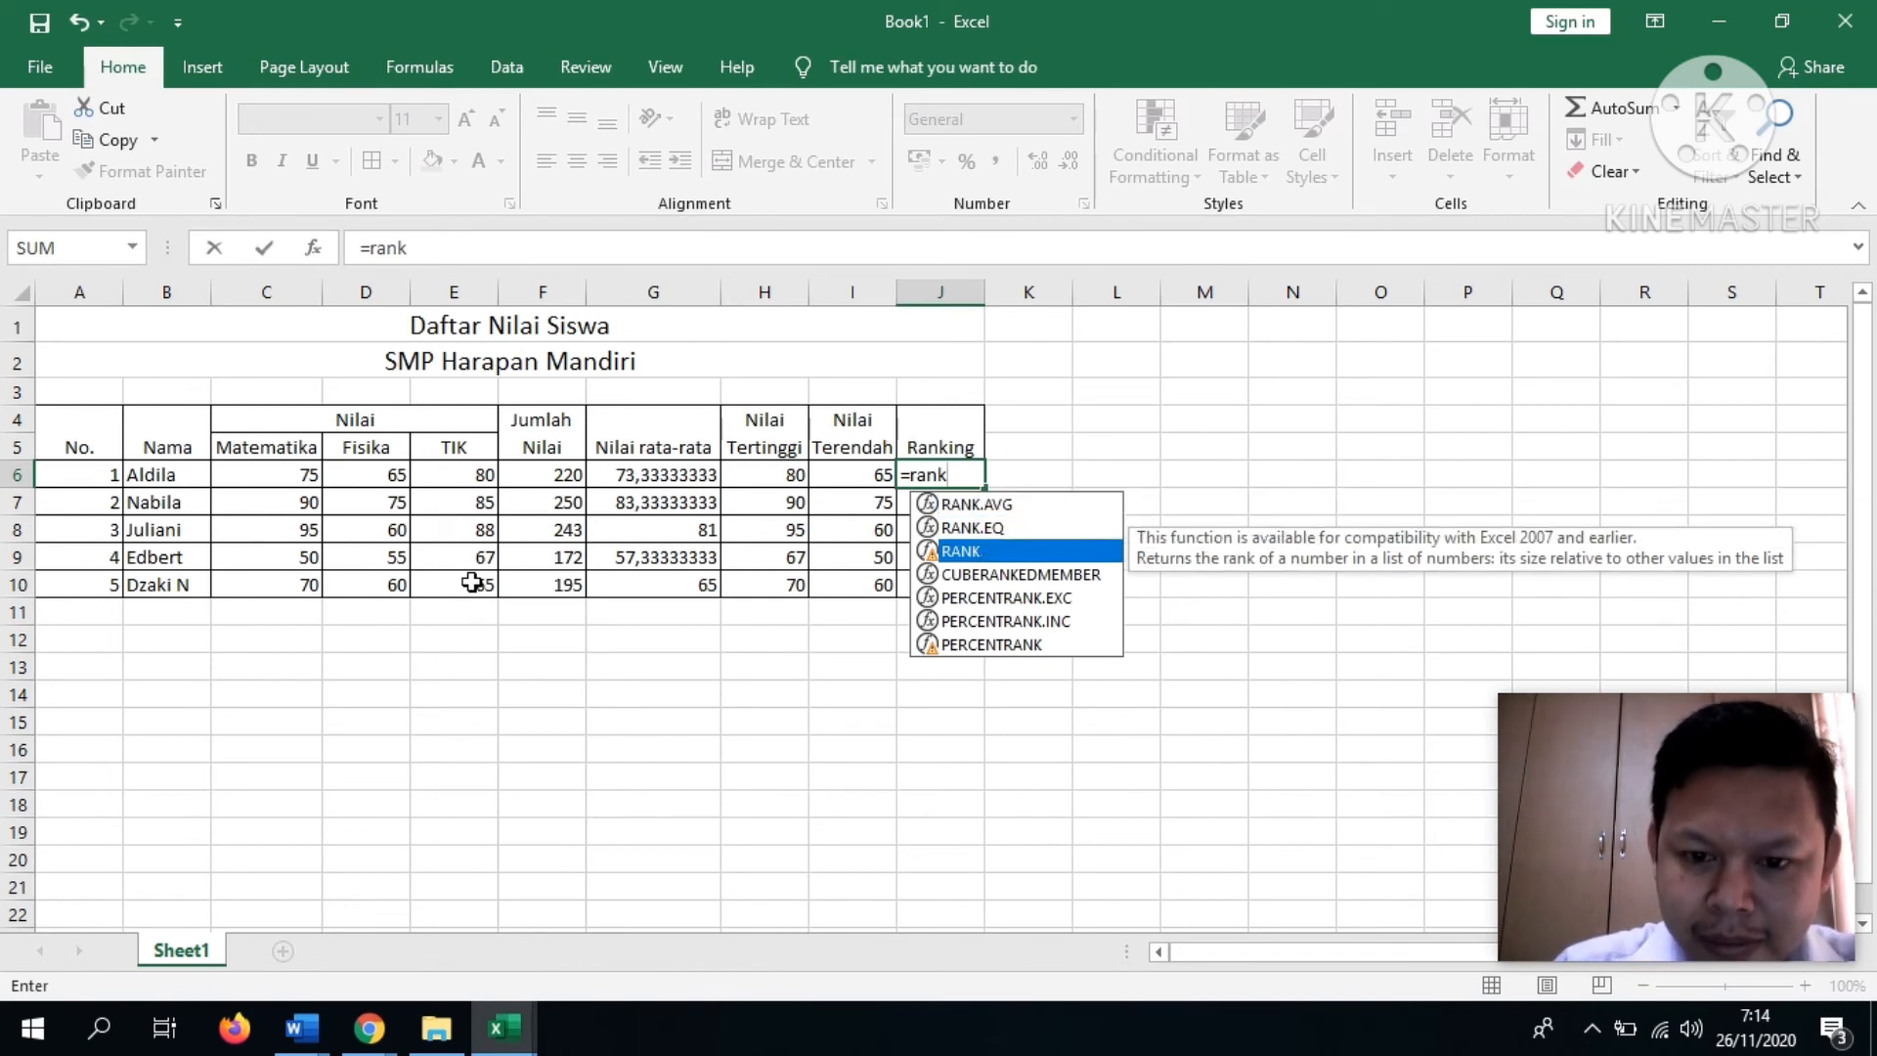
text(()
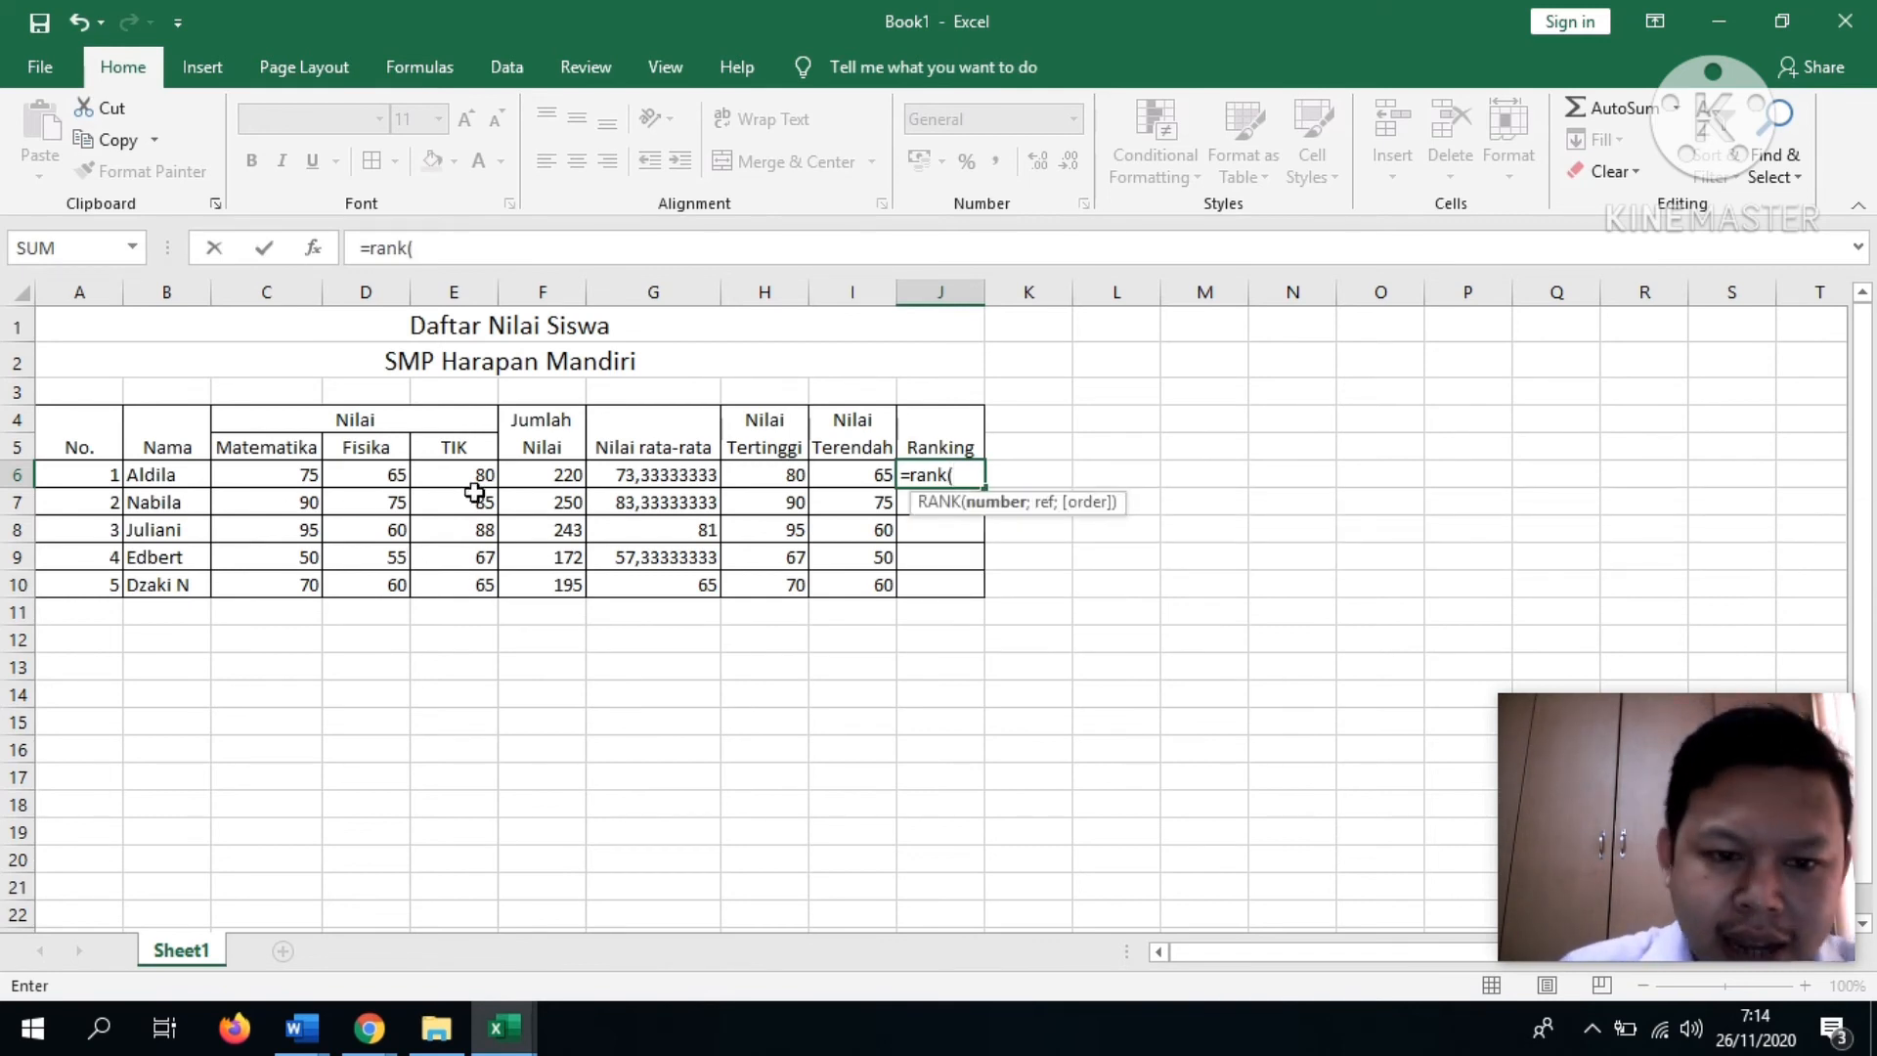
click(532, 479)
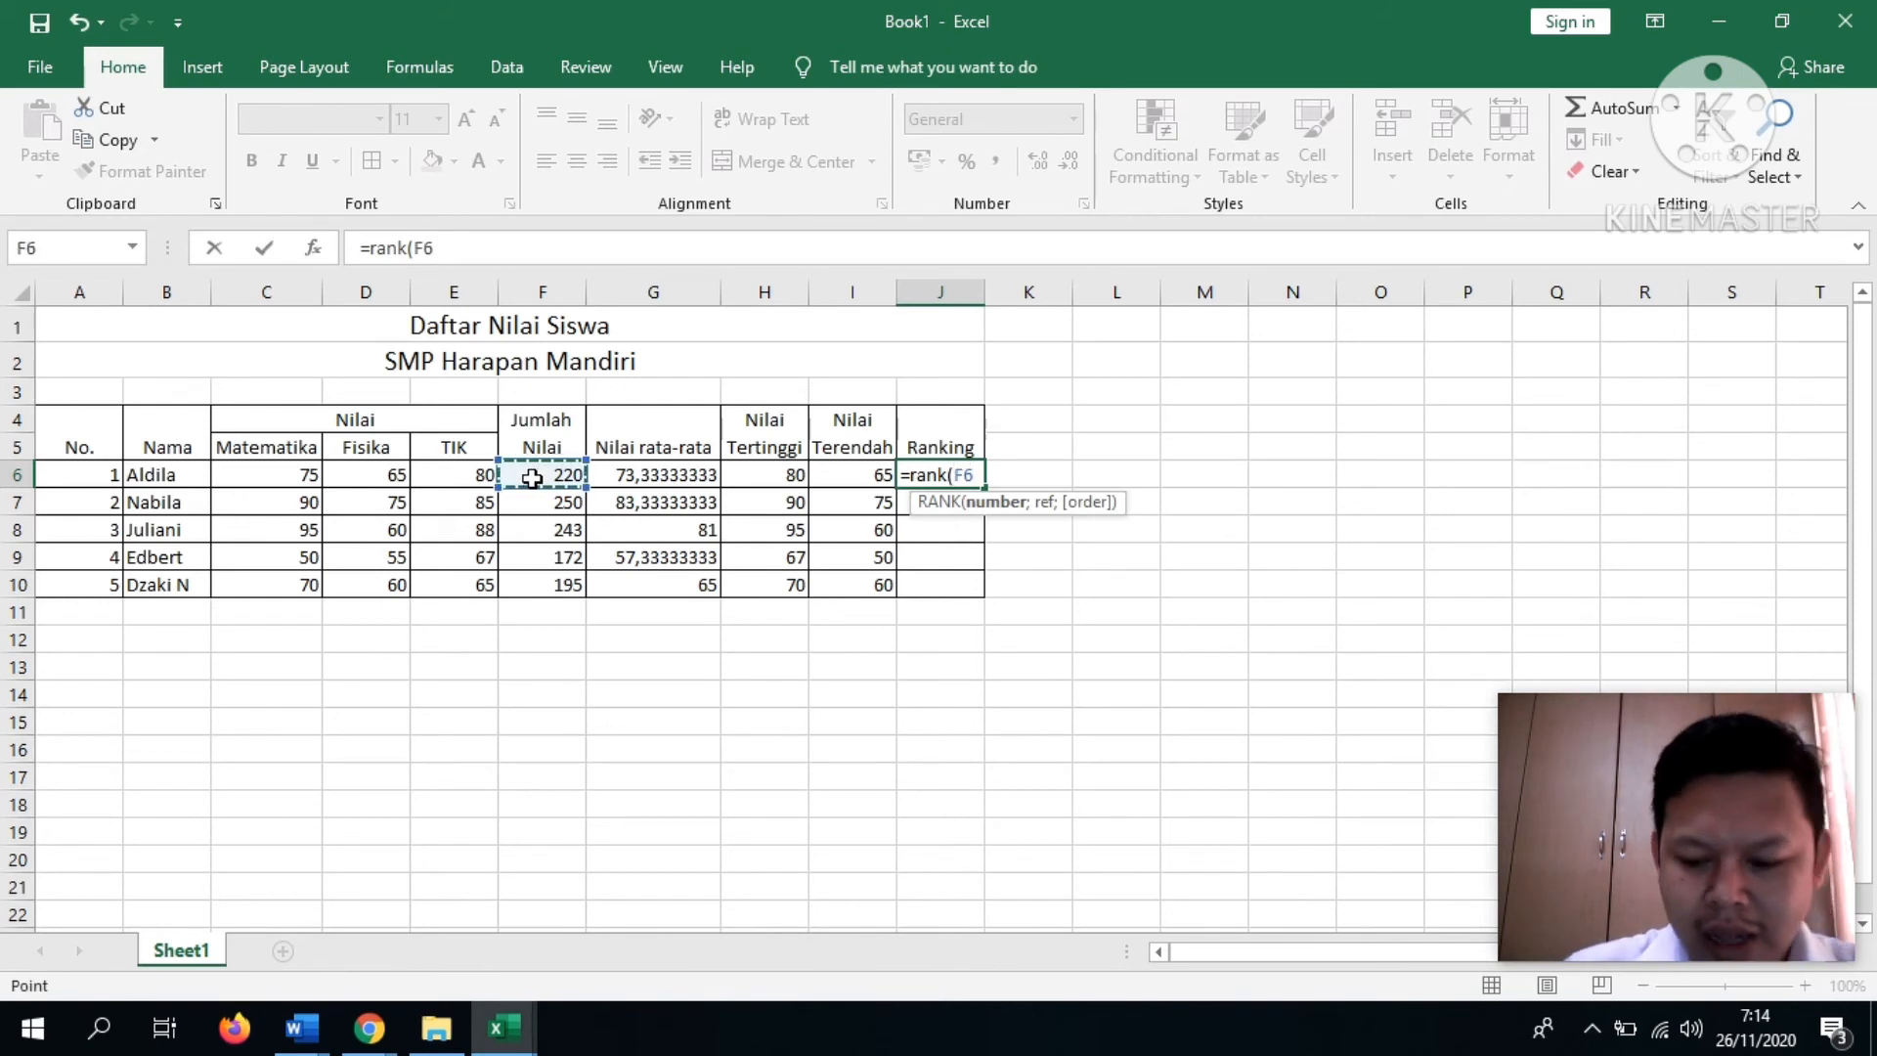
text(;)
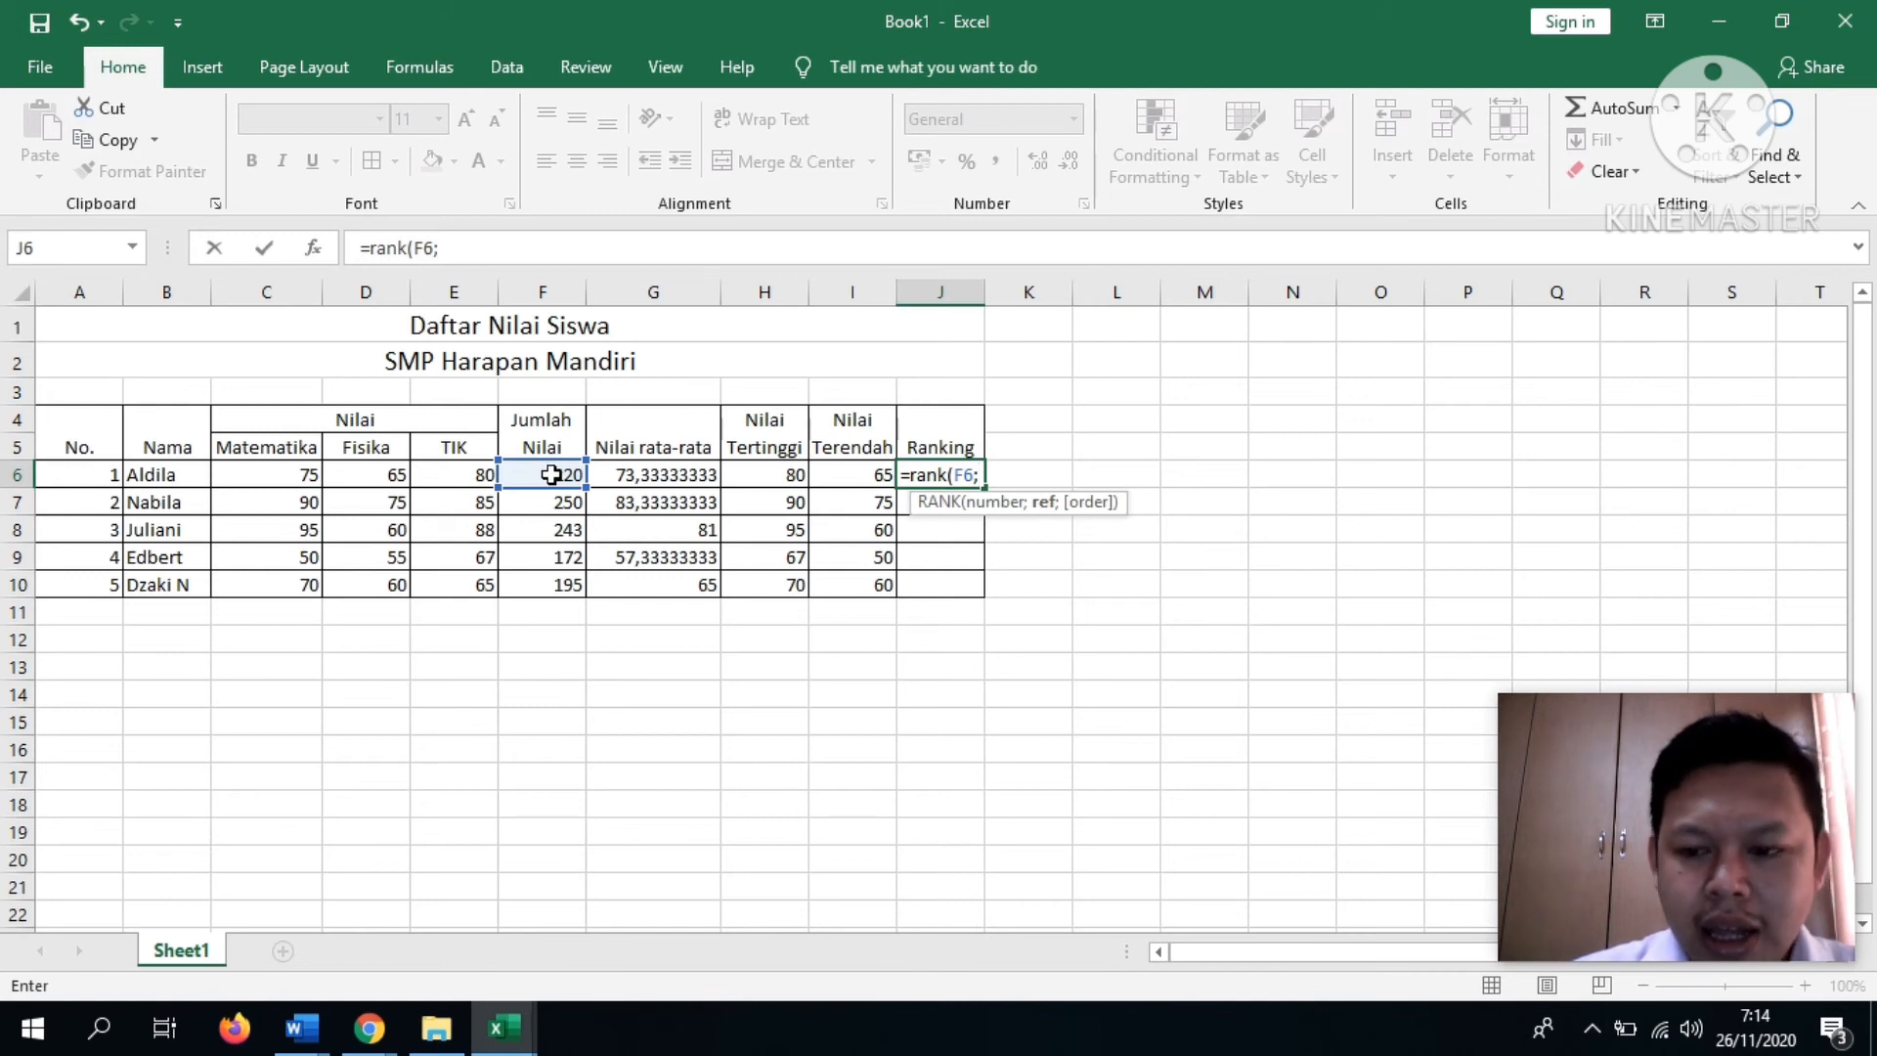
drag(551, 476, 545, 582)
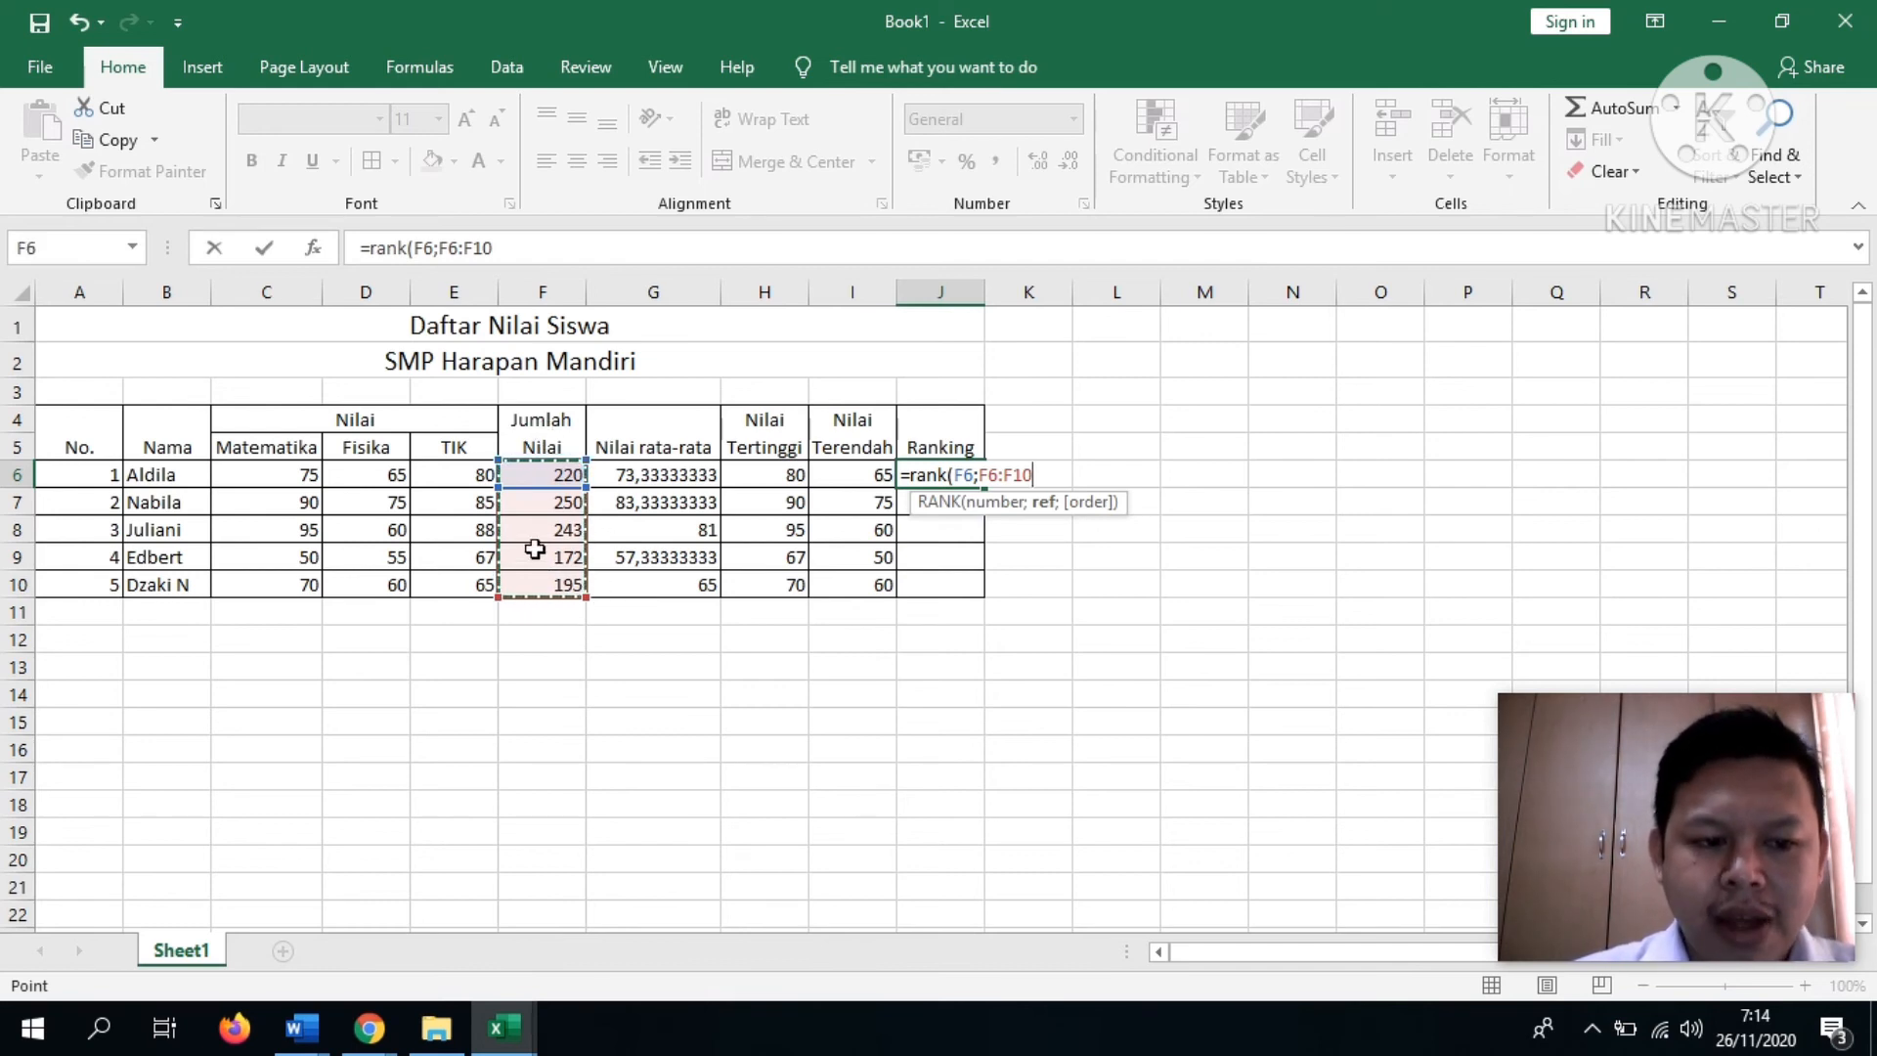
text())
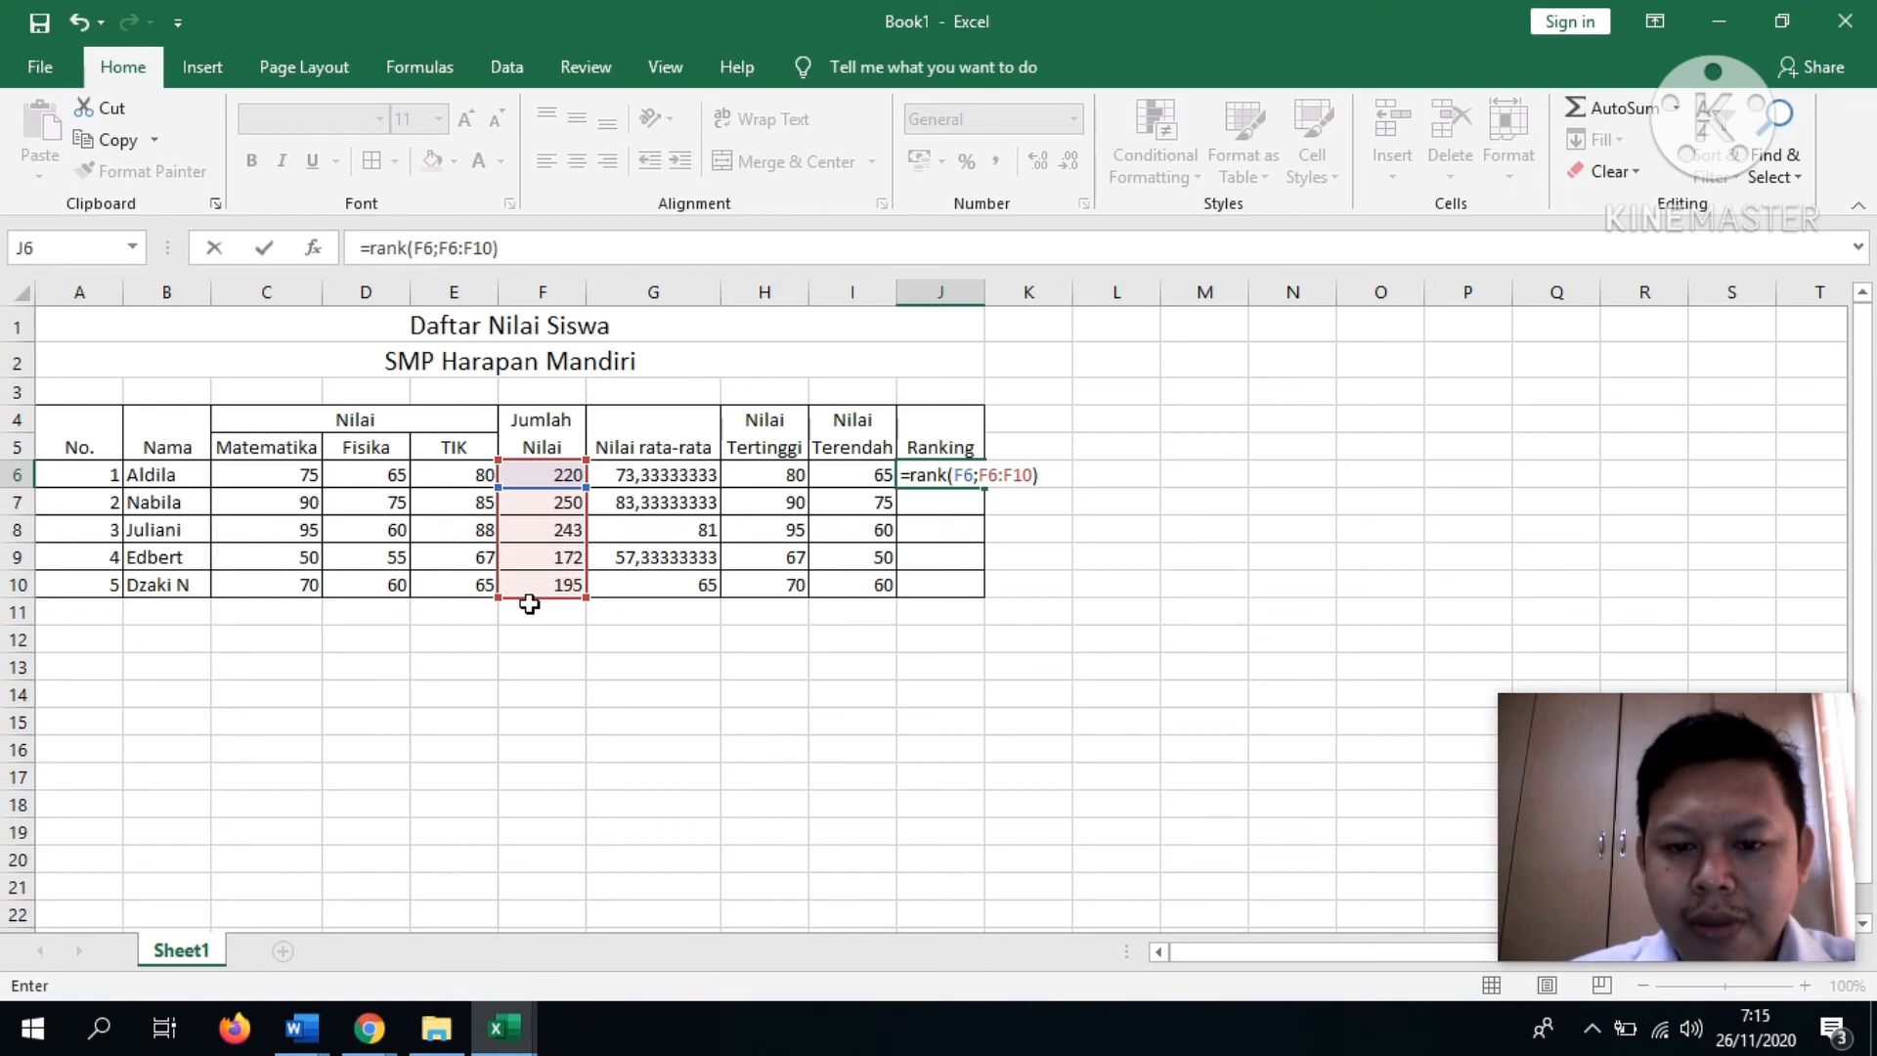
key(Return)
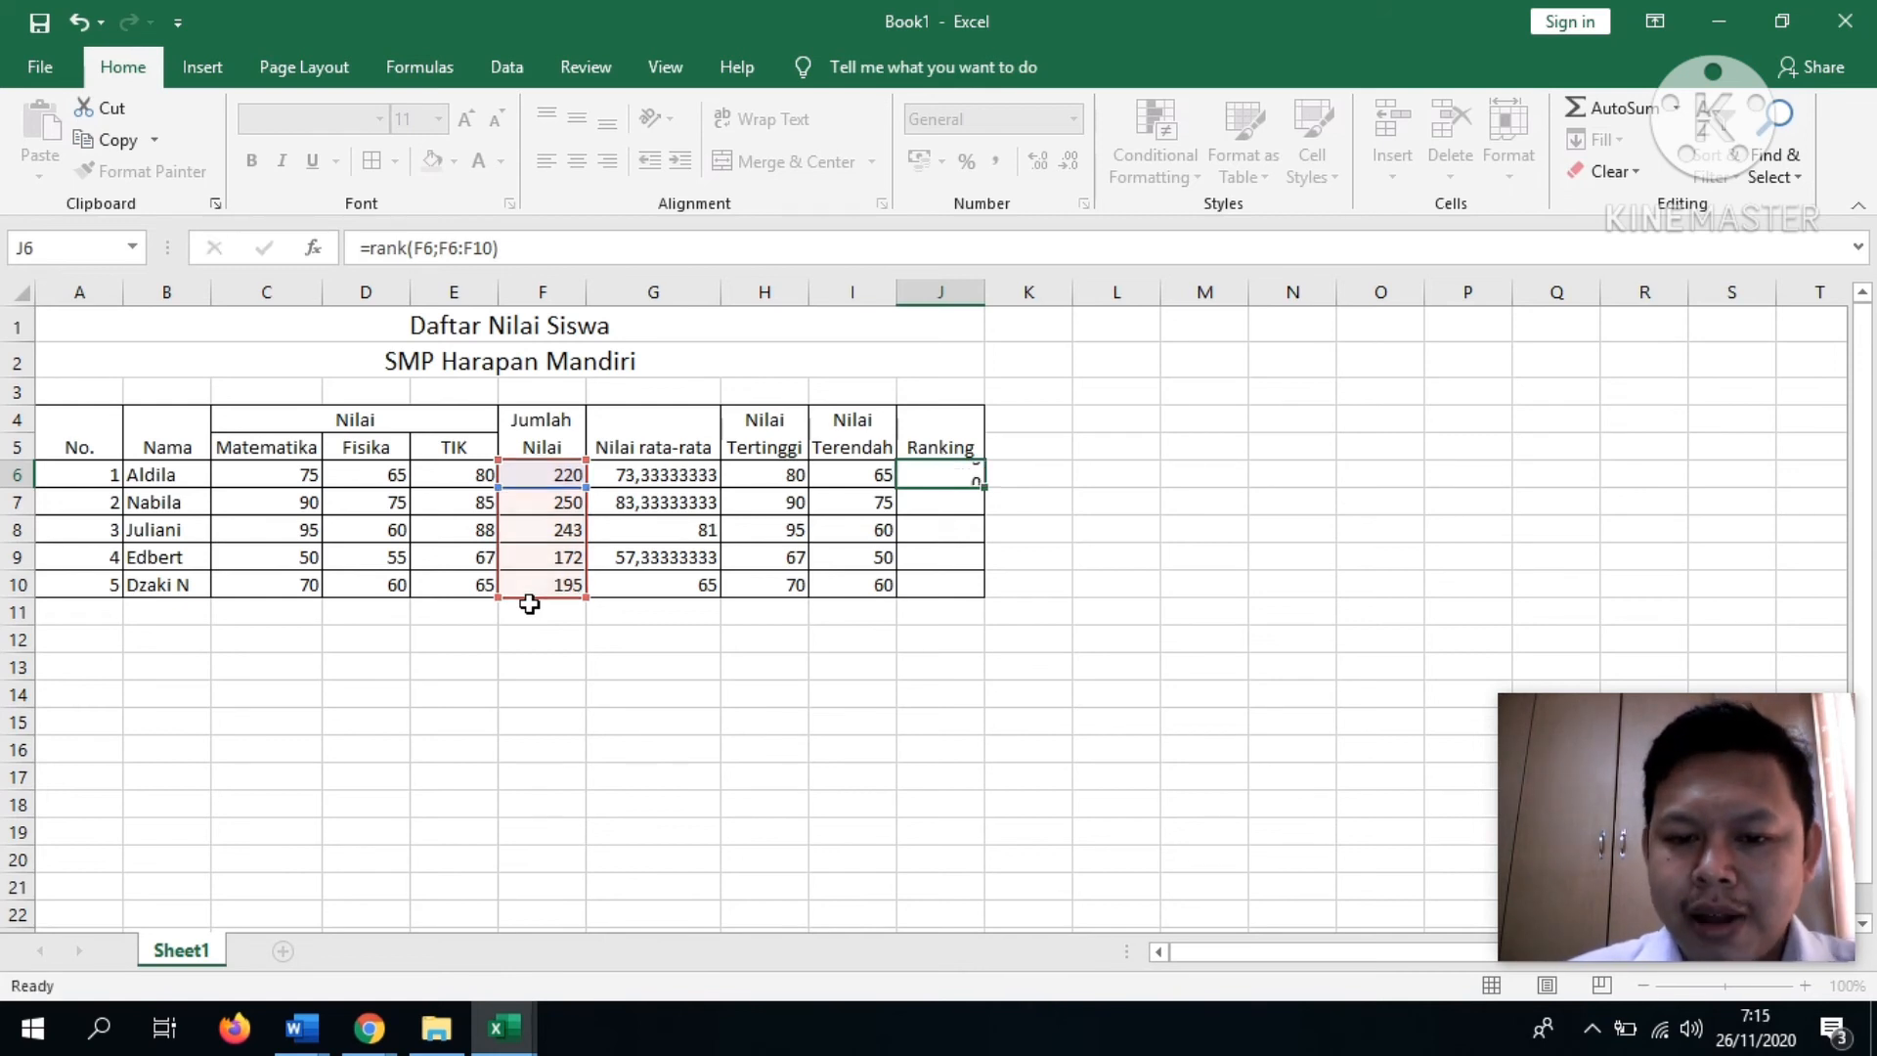
key(Up)
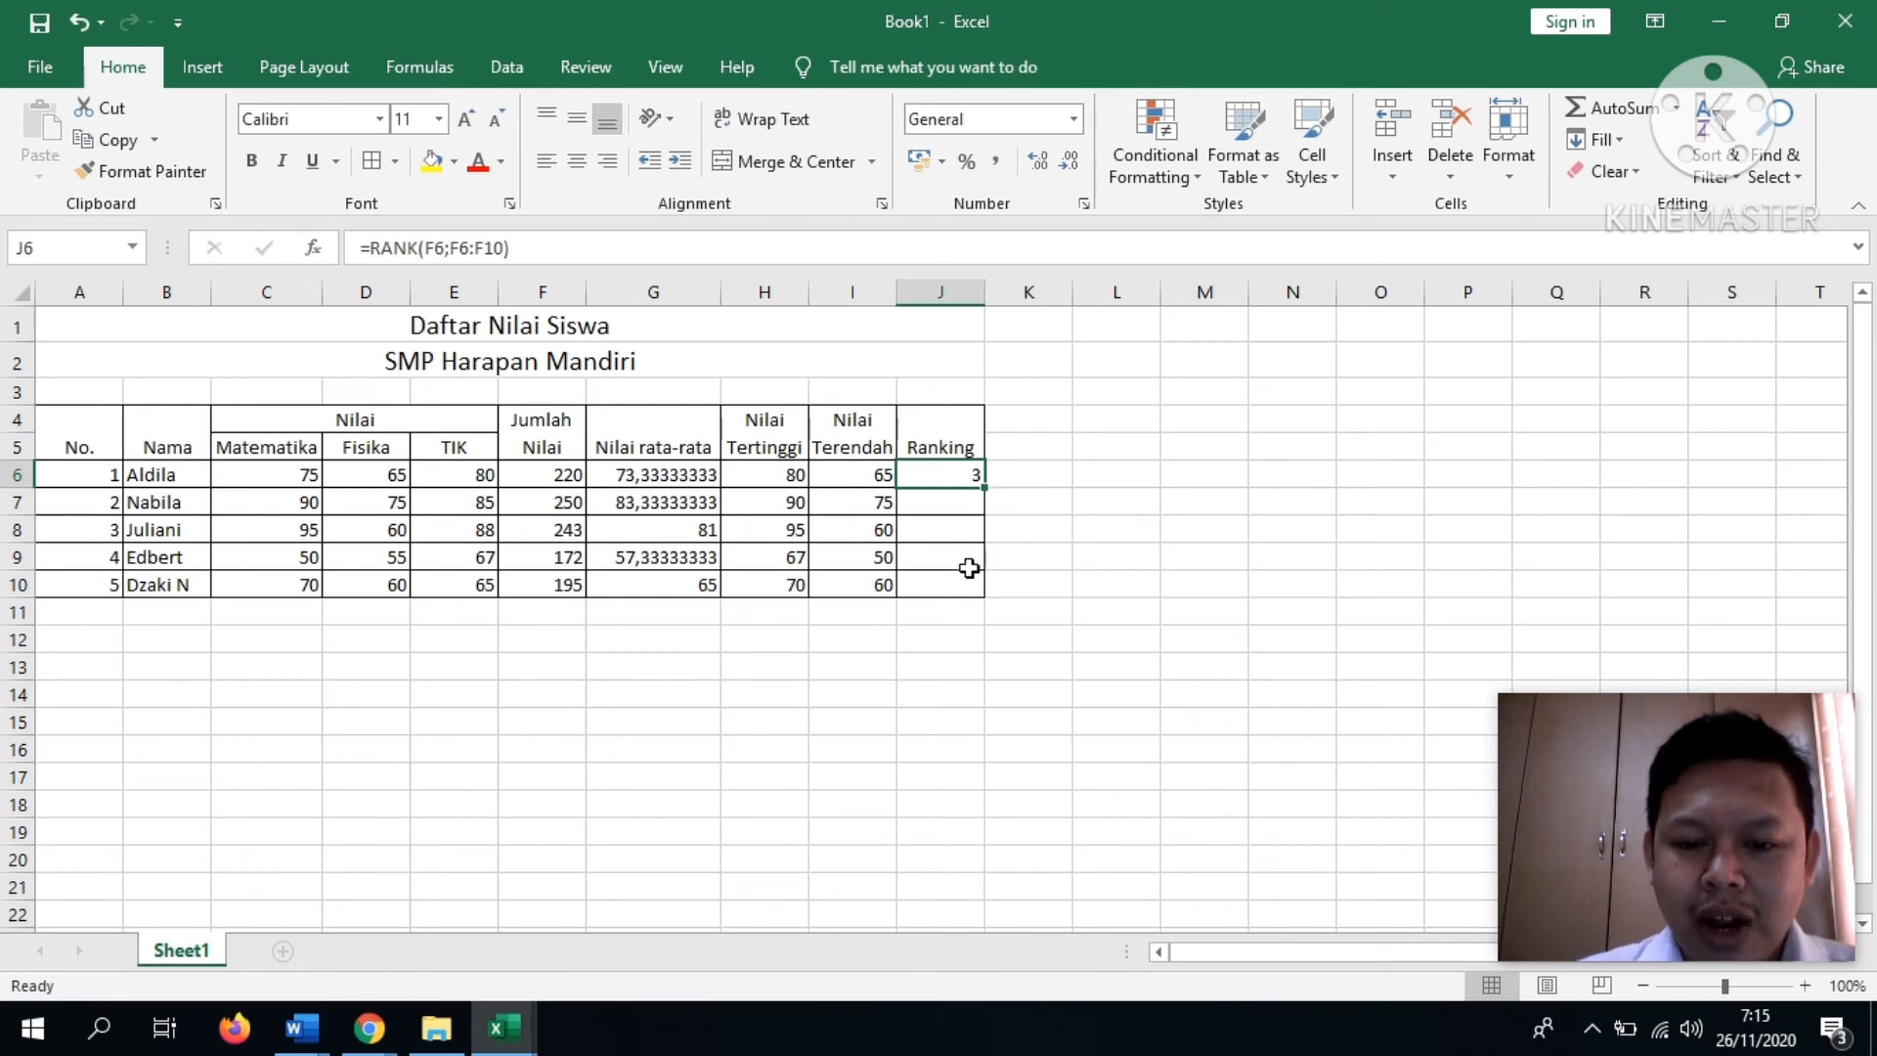
- Enter =RANK(F7;F6:F10) in J7 to get the second student's Ranking
click(953, 498)
text(=rank()
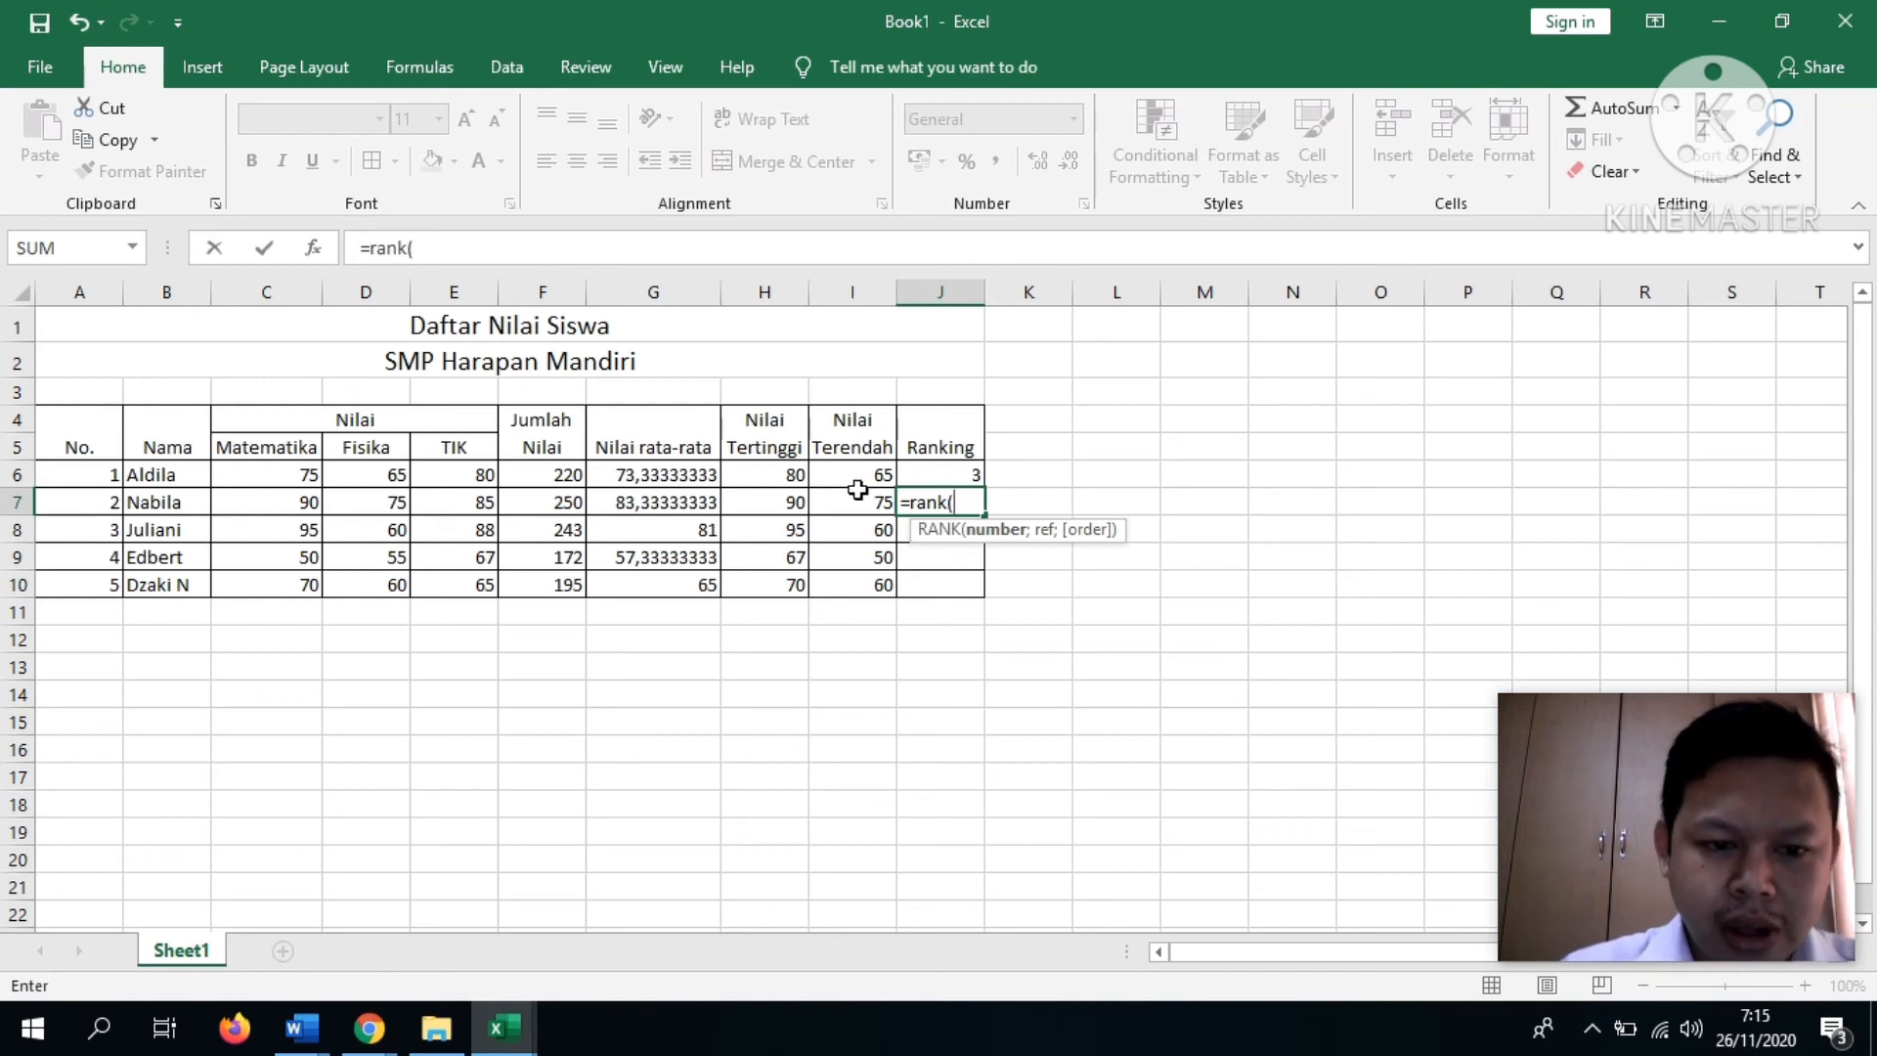
click(551, 502)
text(;)
click(561, 473)
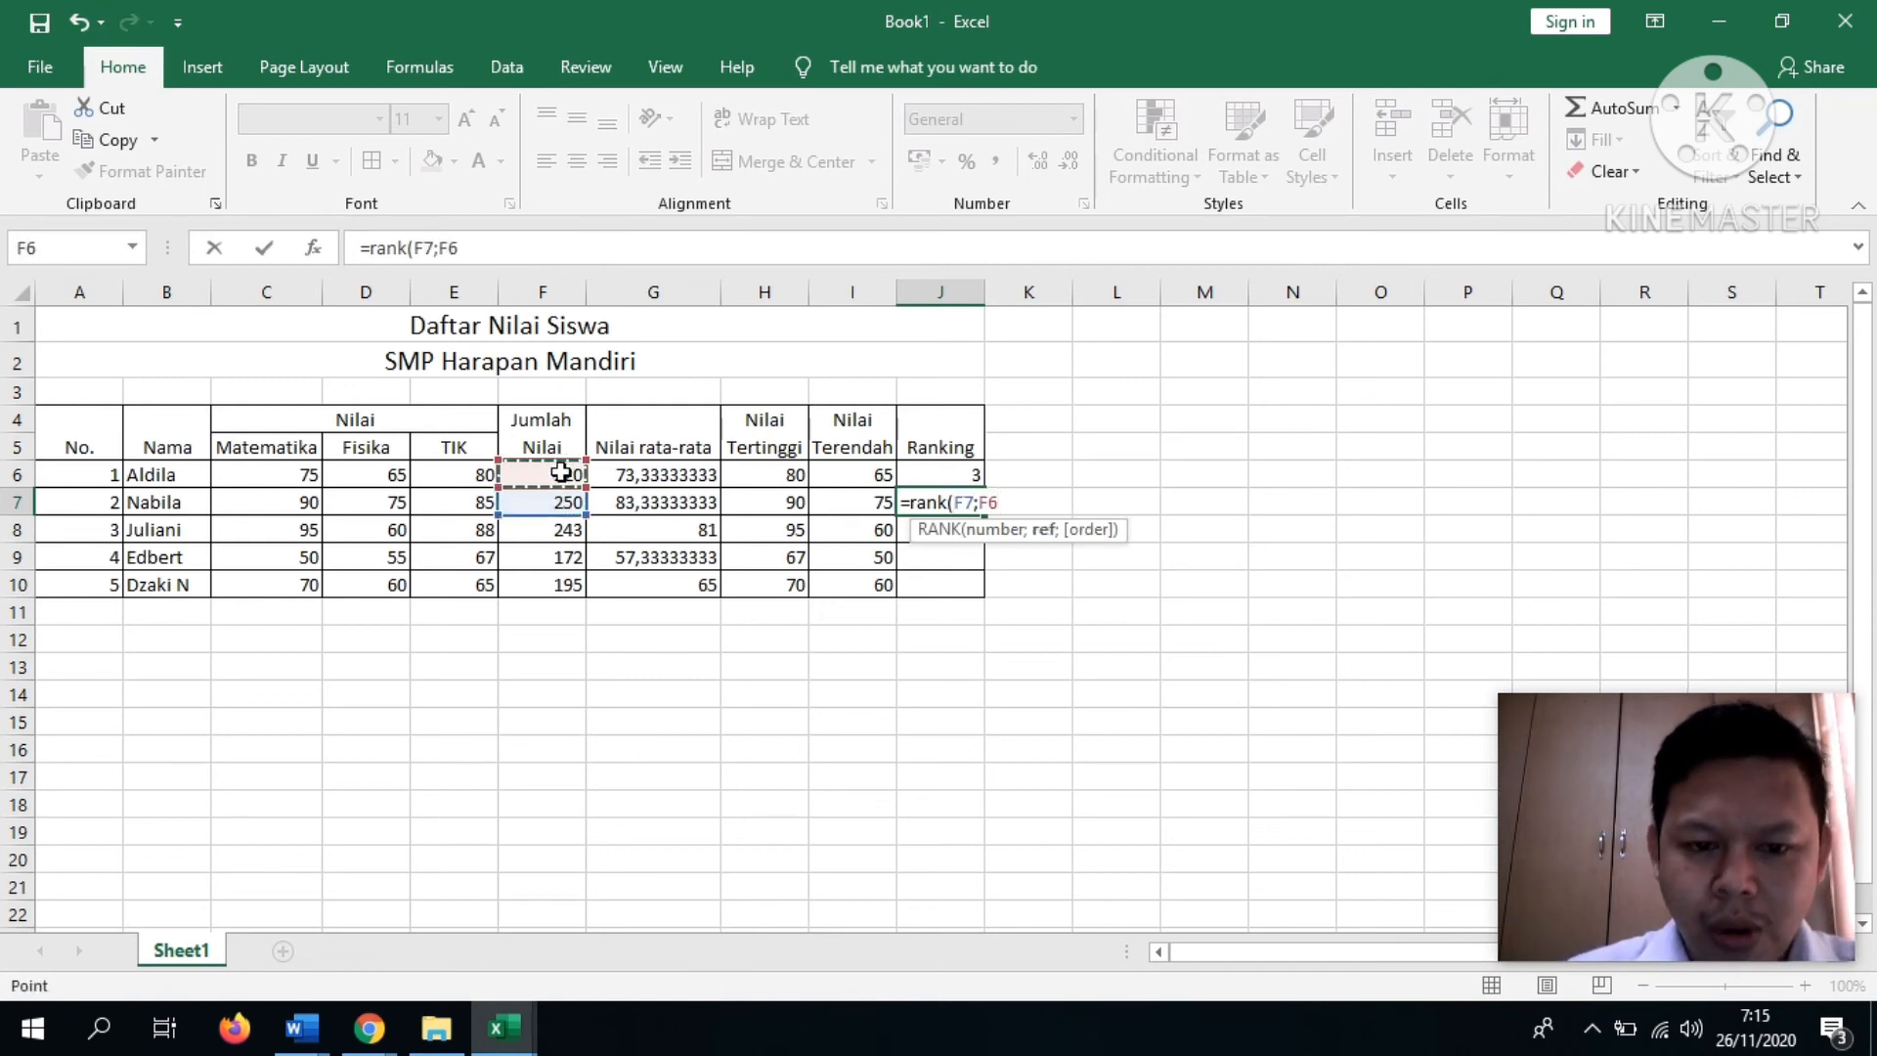
key(F8)
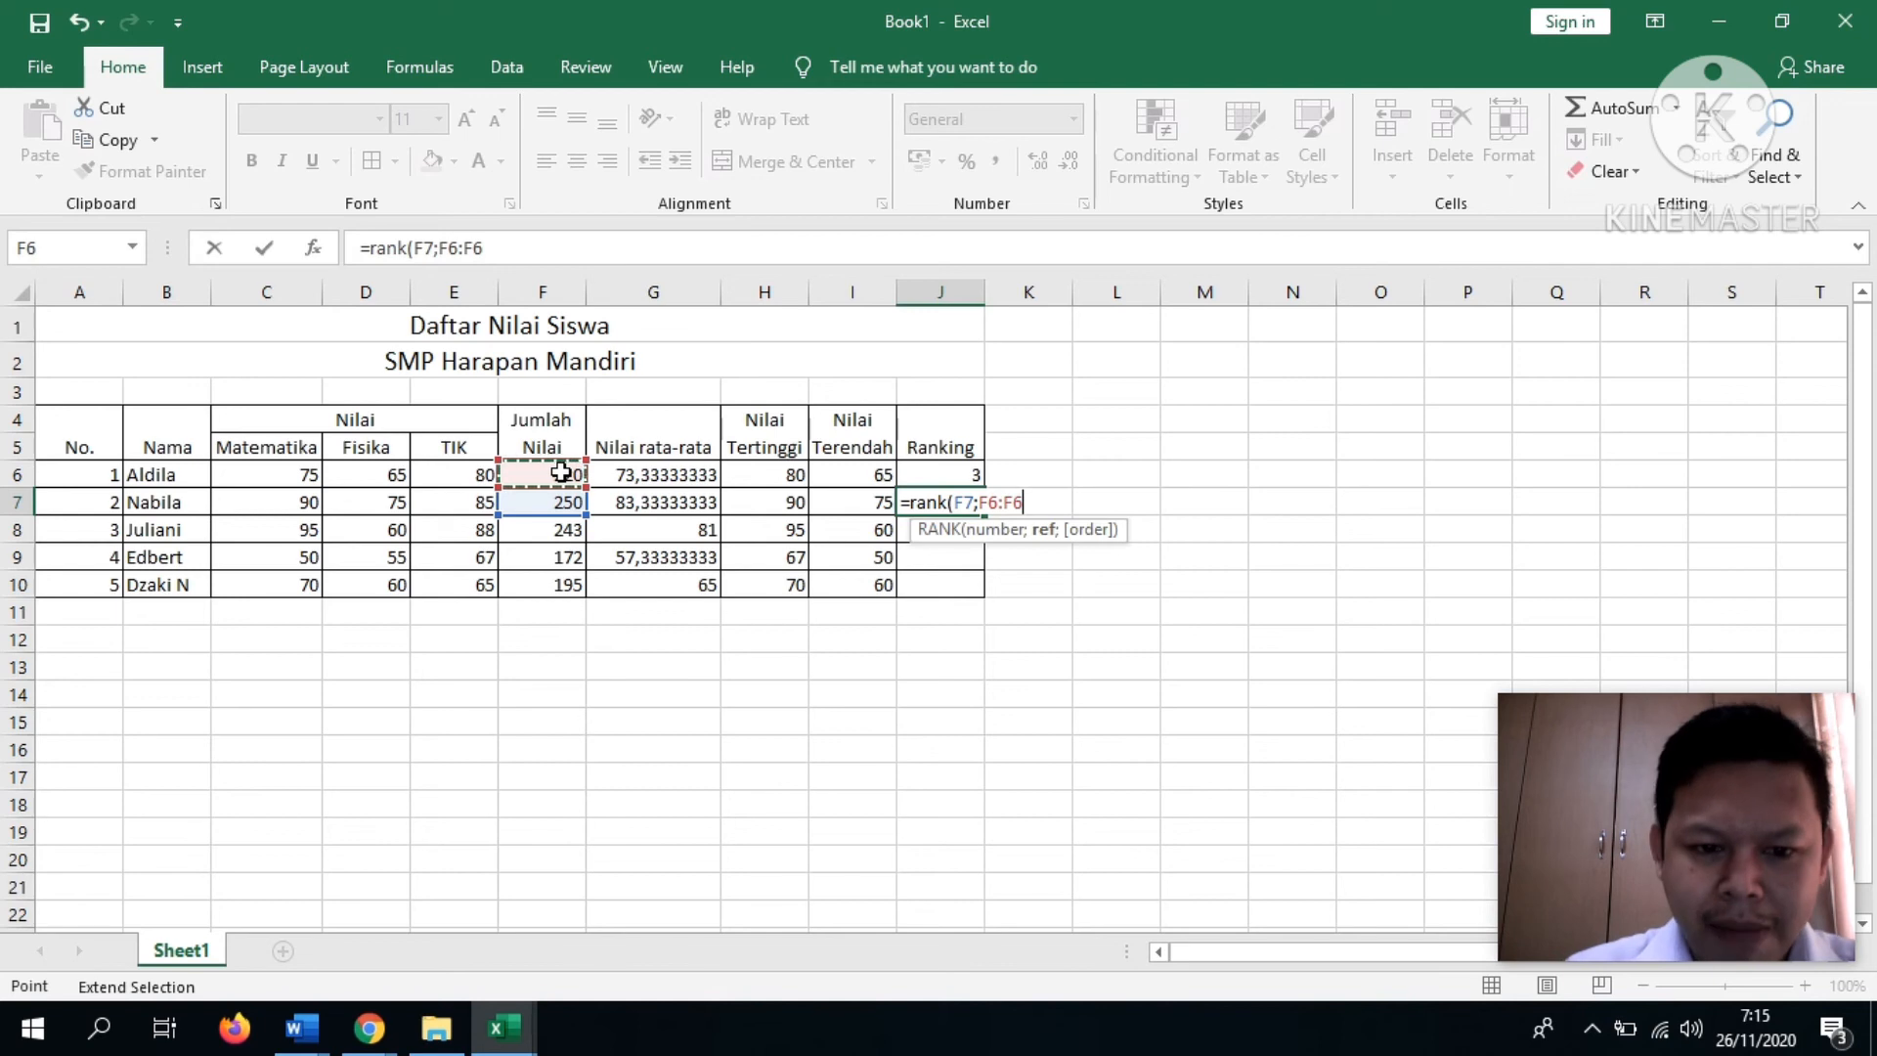
click(567, 587)
text())
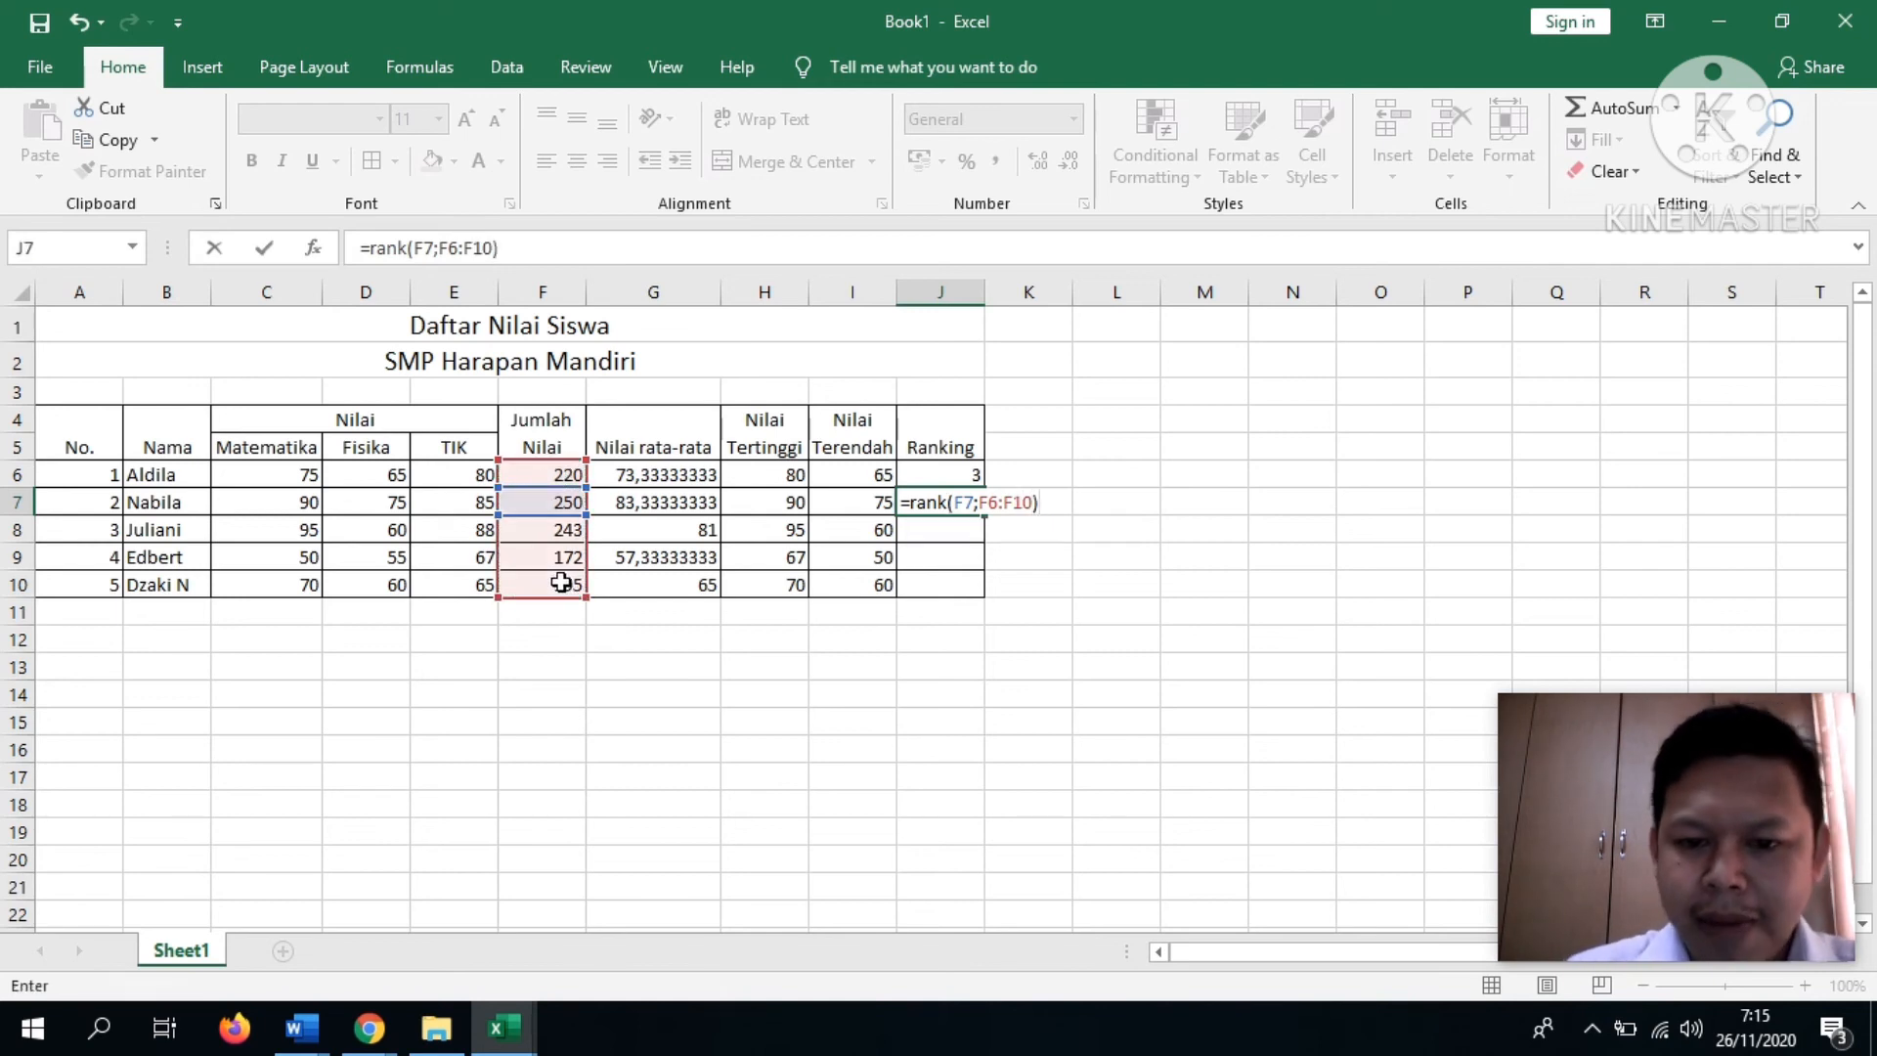
key(ctrl+Return)
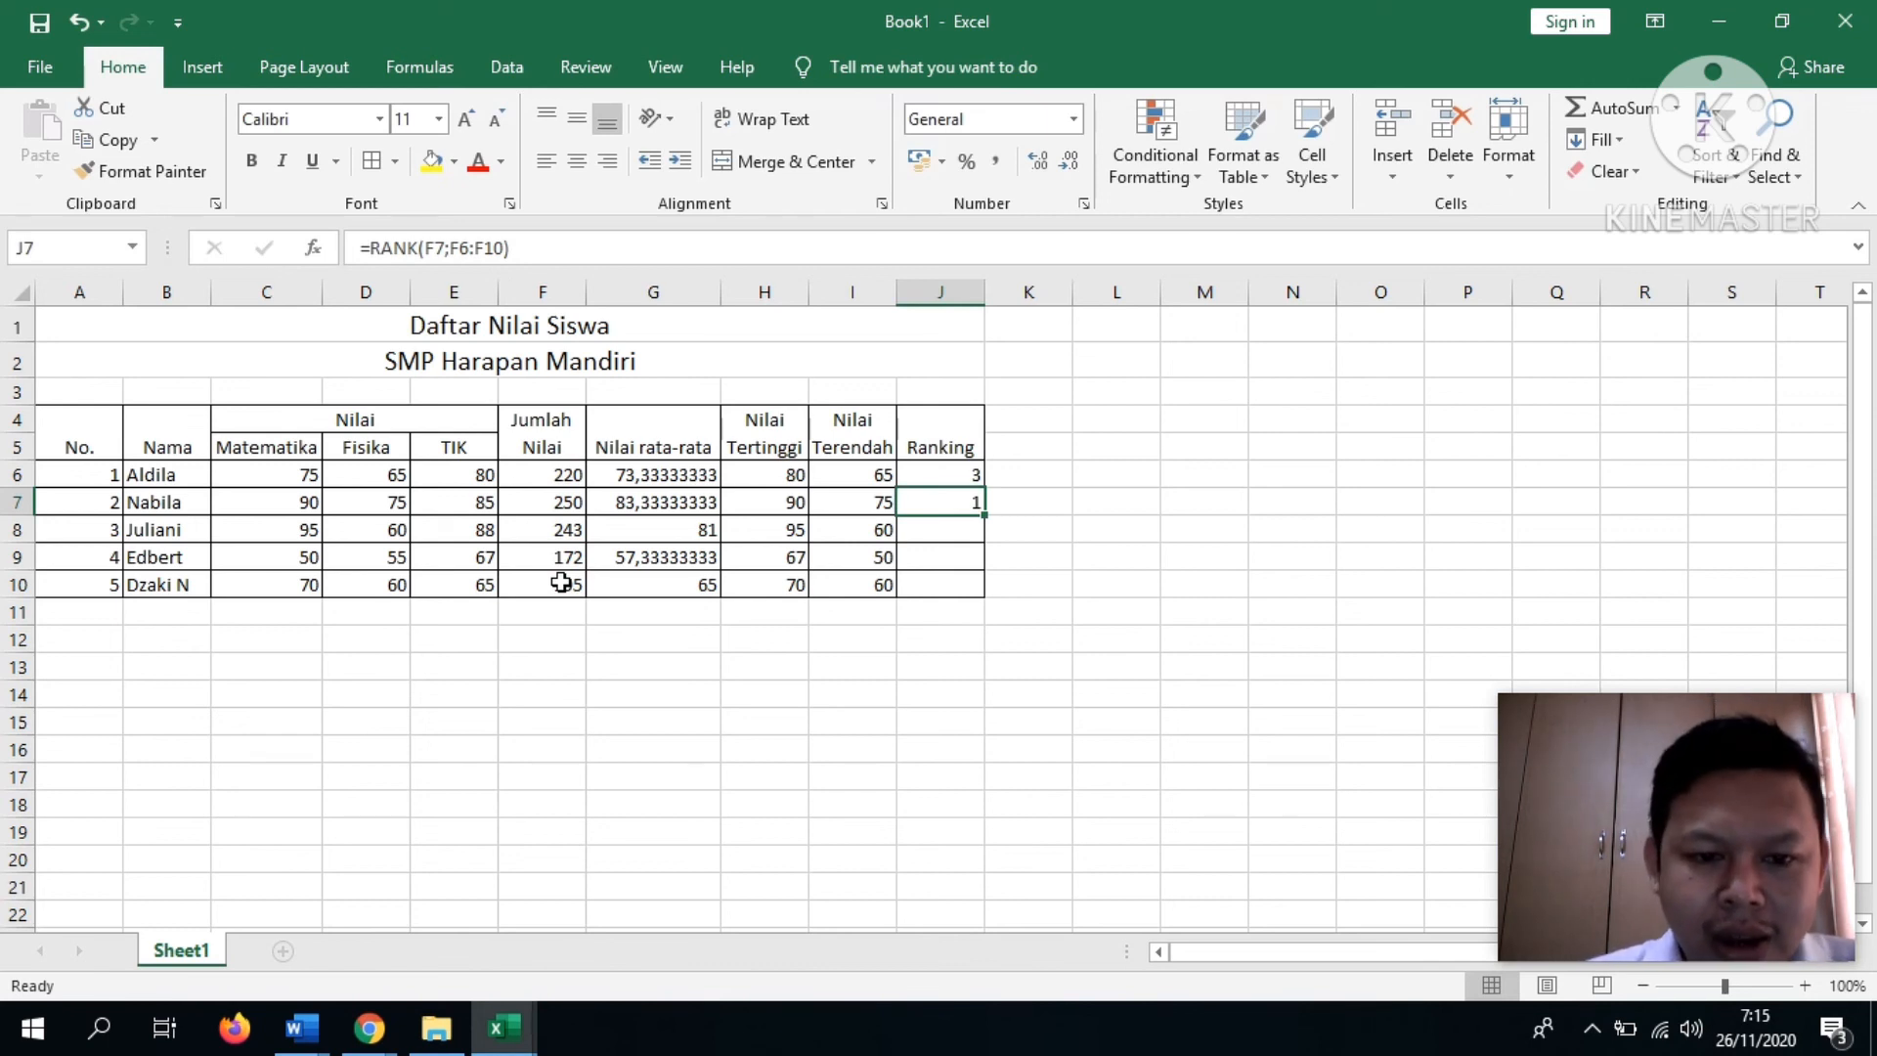
- Enter =RANK(F8;F6:F10) in J8 to get the third student's Ranking
key(Down)
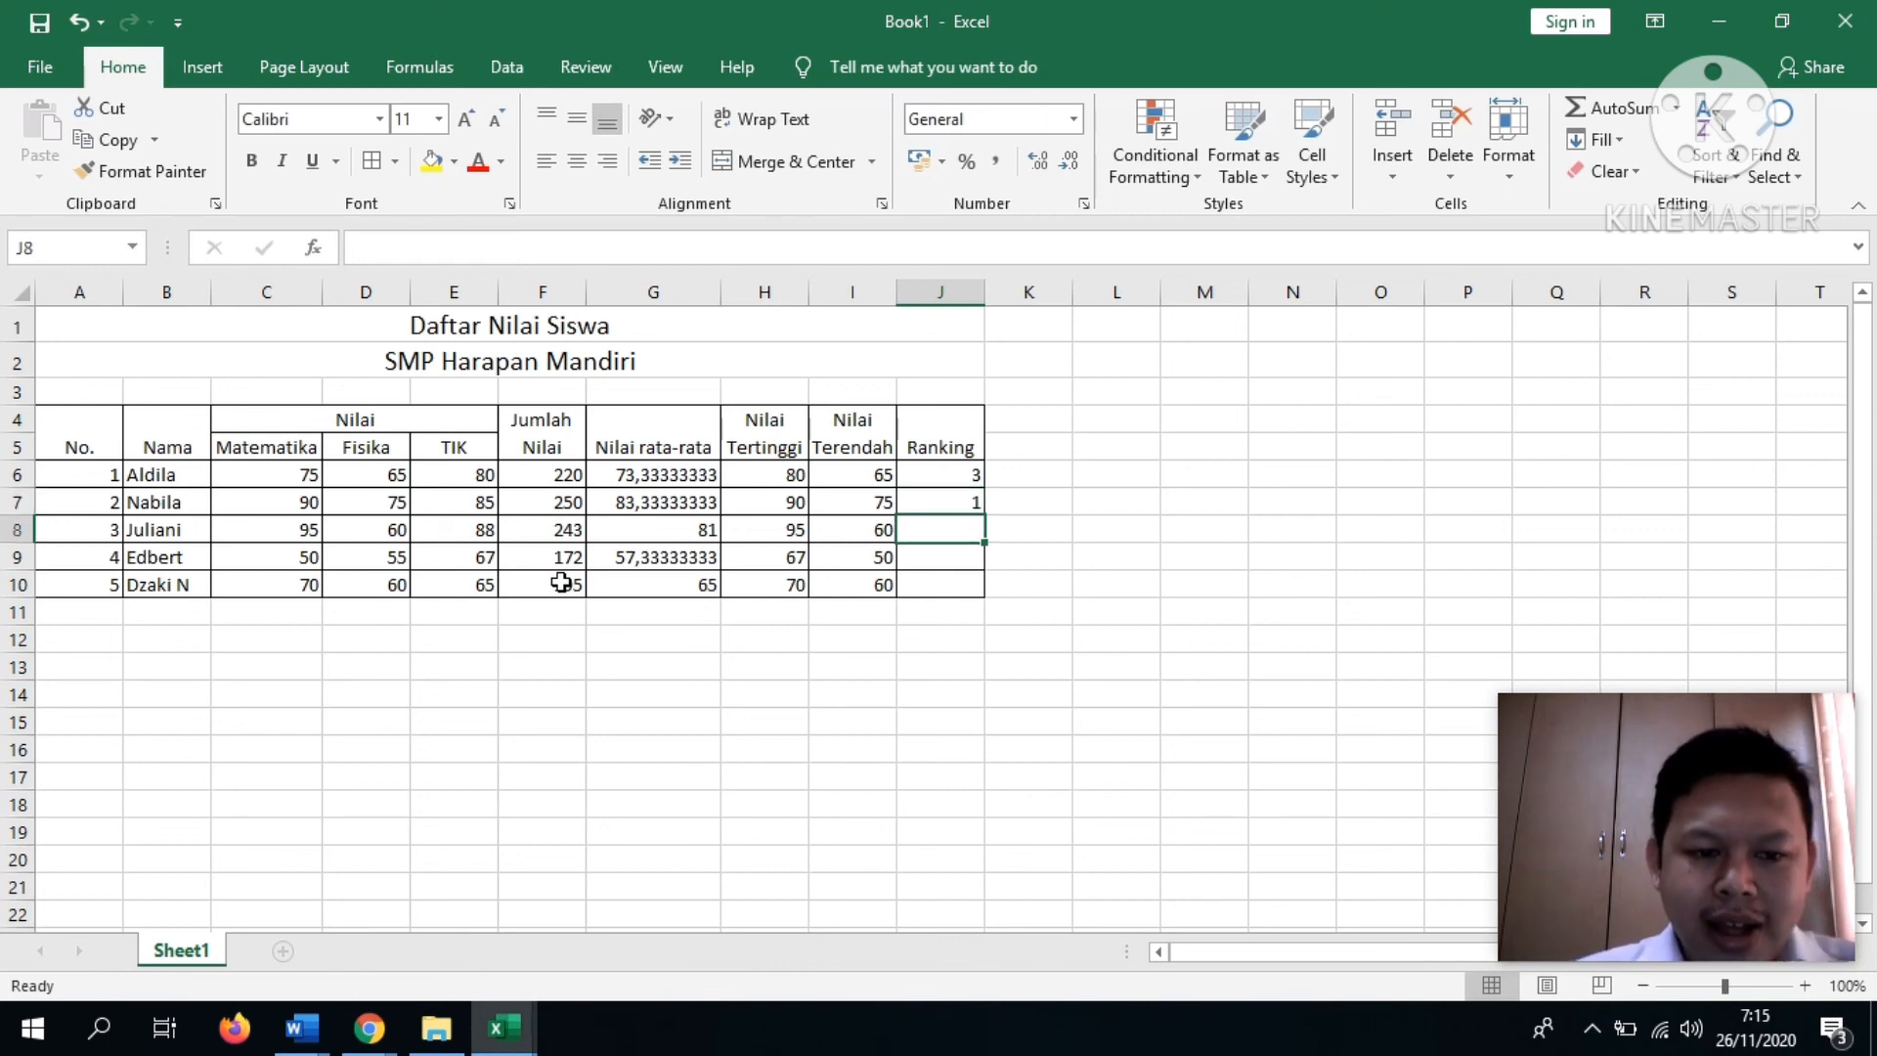
text(=)
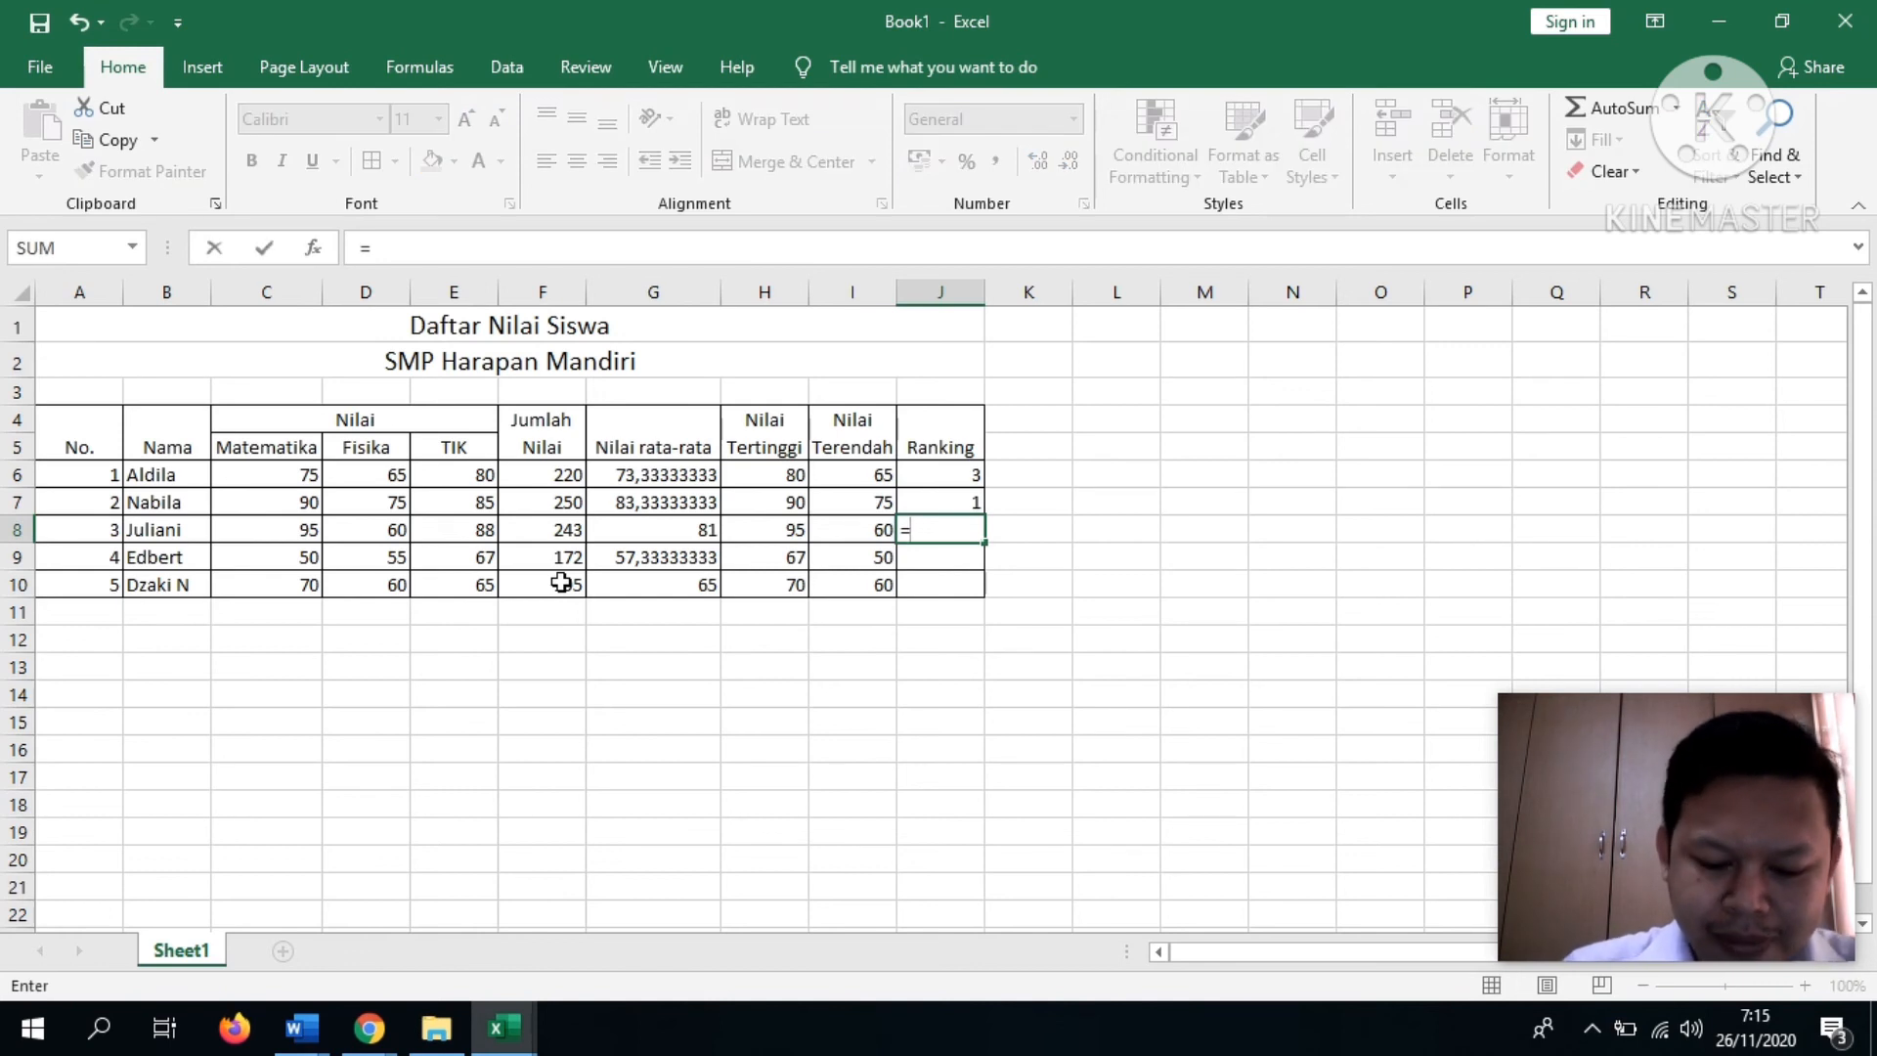
text(rank()
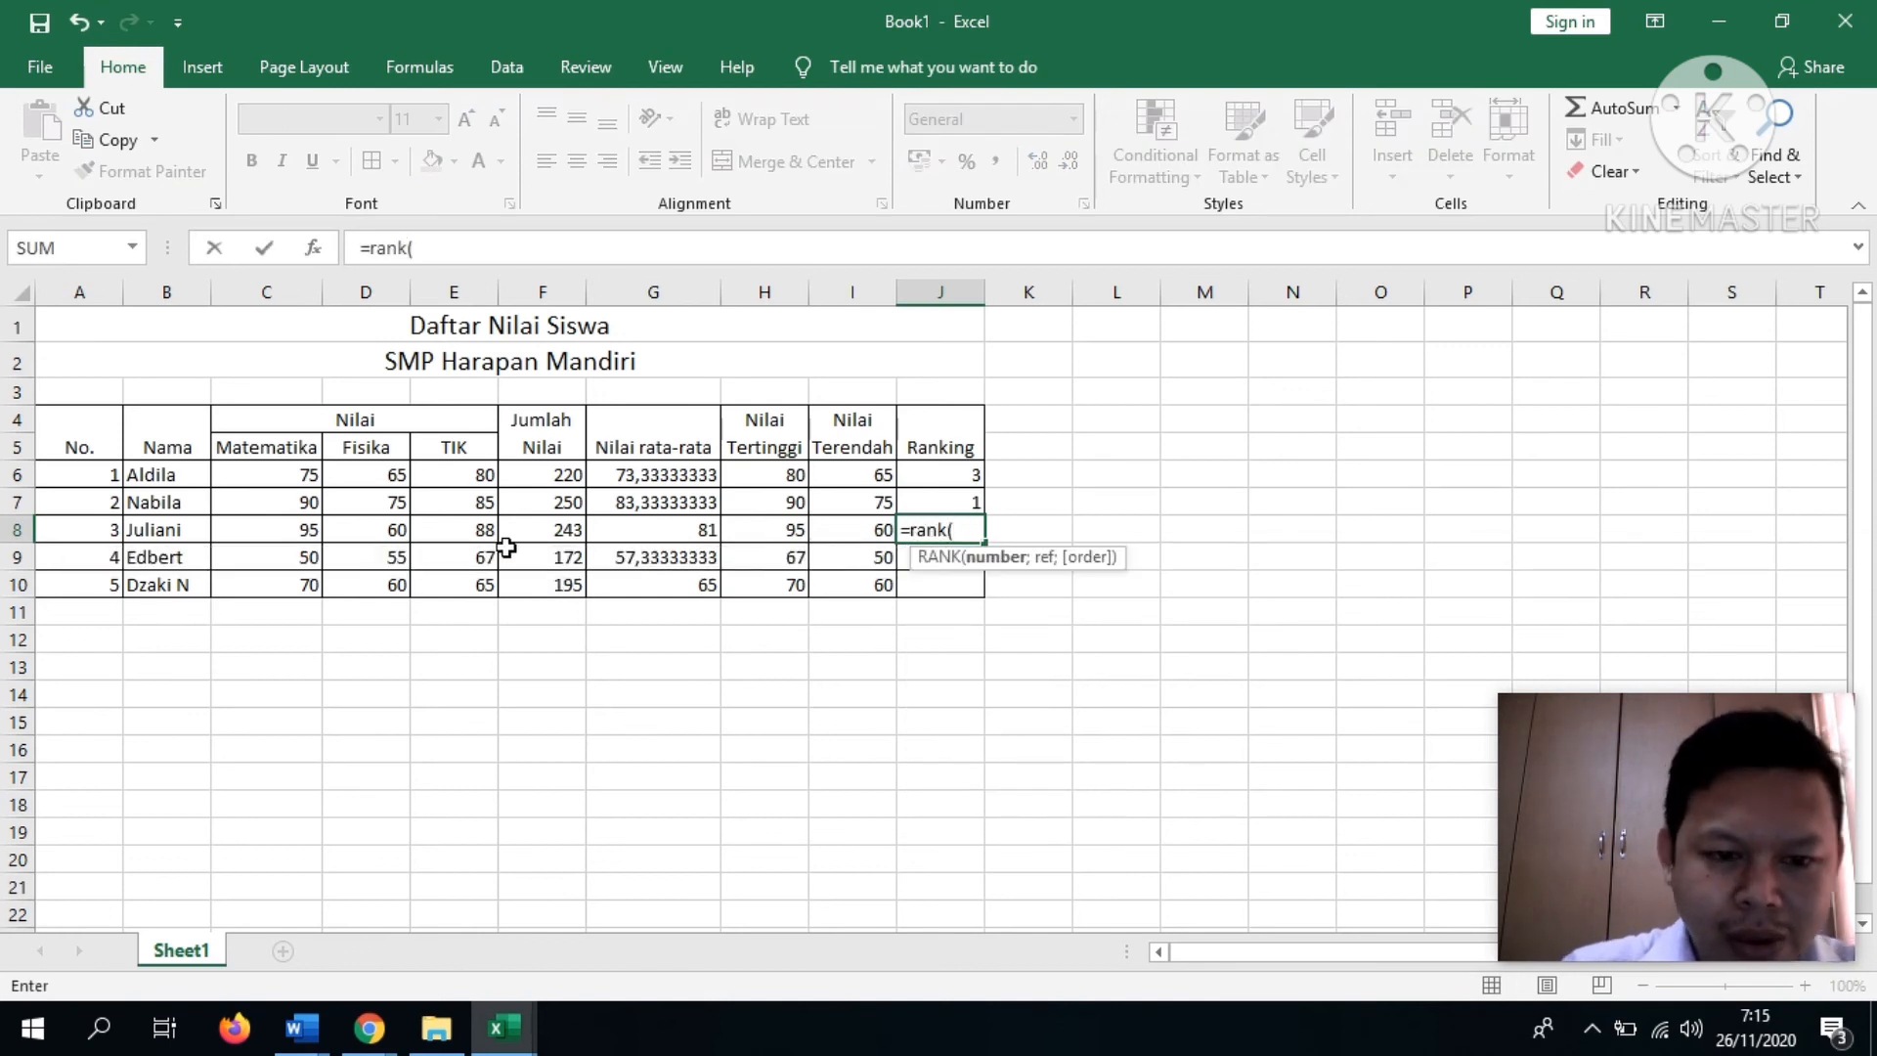
click(548, 533)
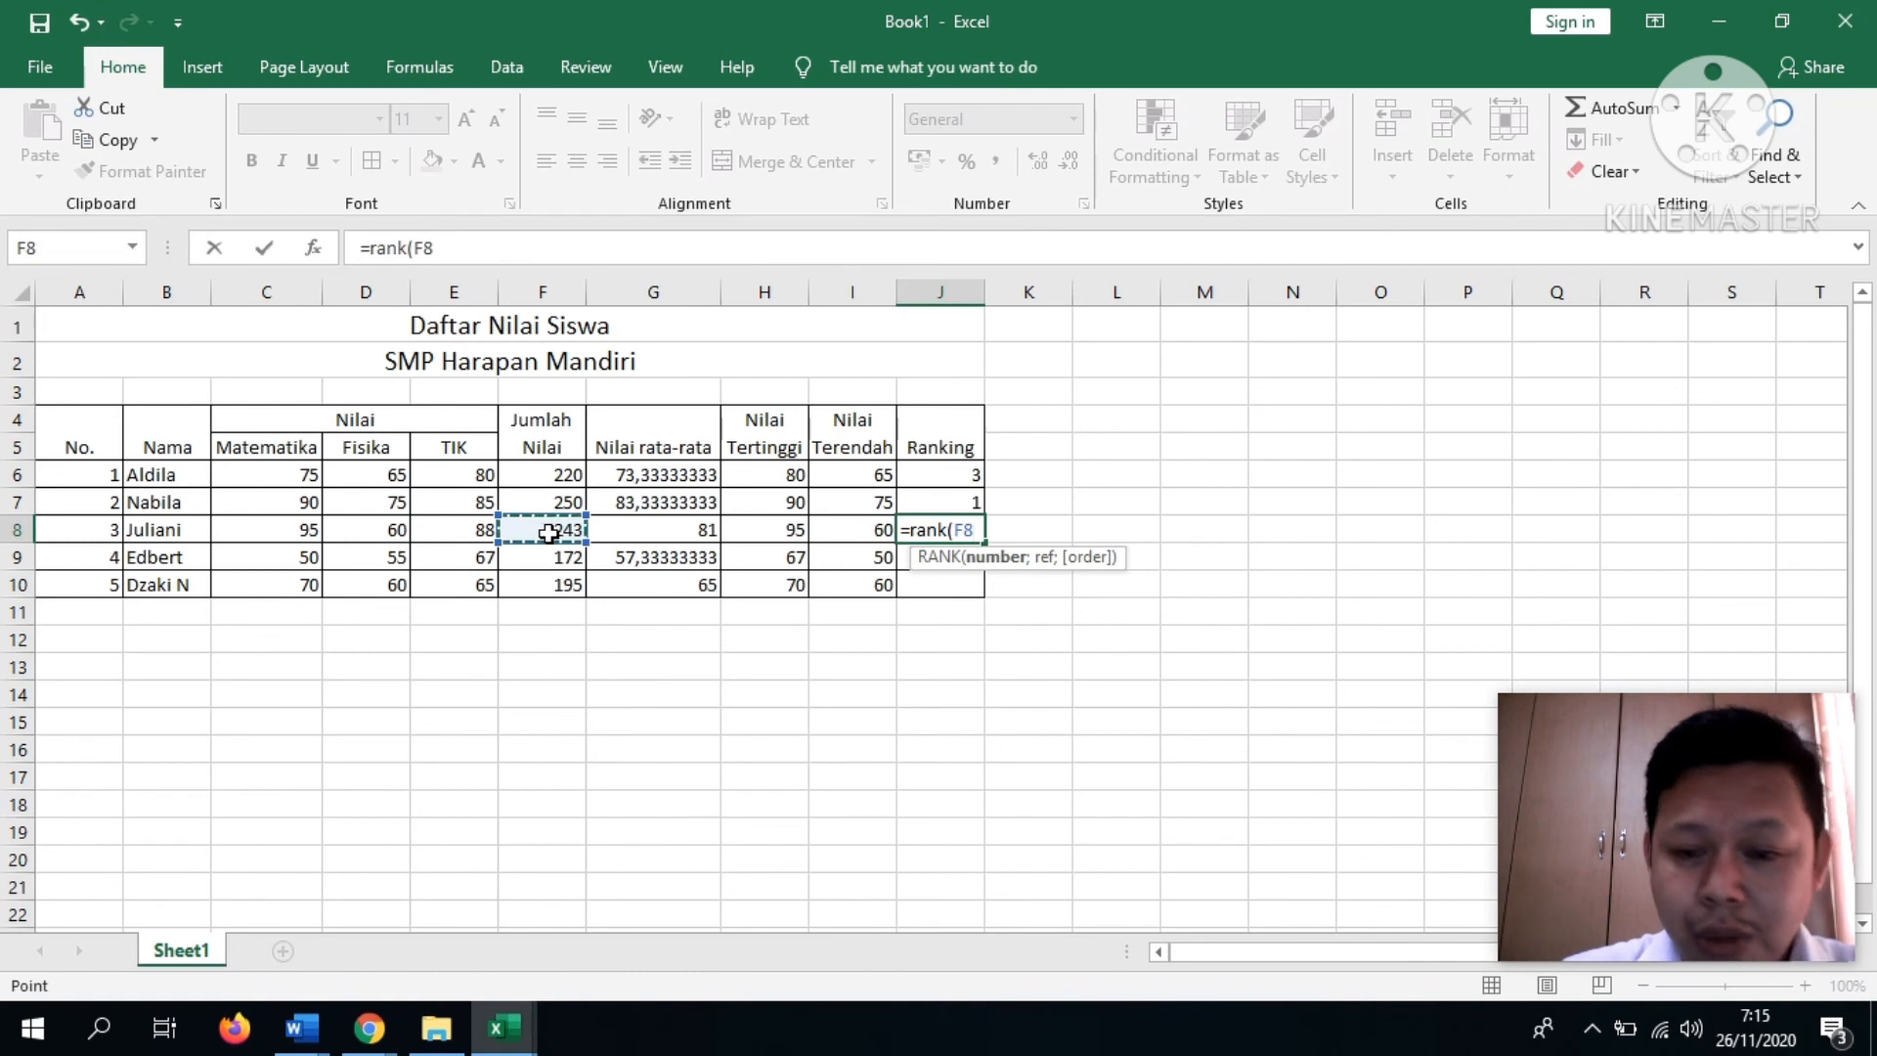
text(;)
click(550, 473)
key(F8)
click(556, 581)
text())
key(Return)
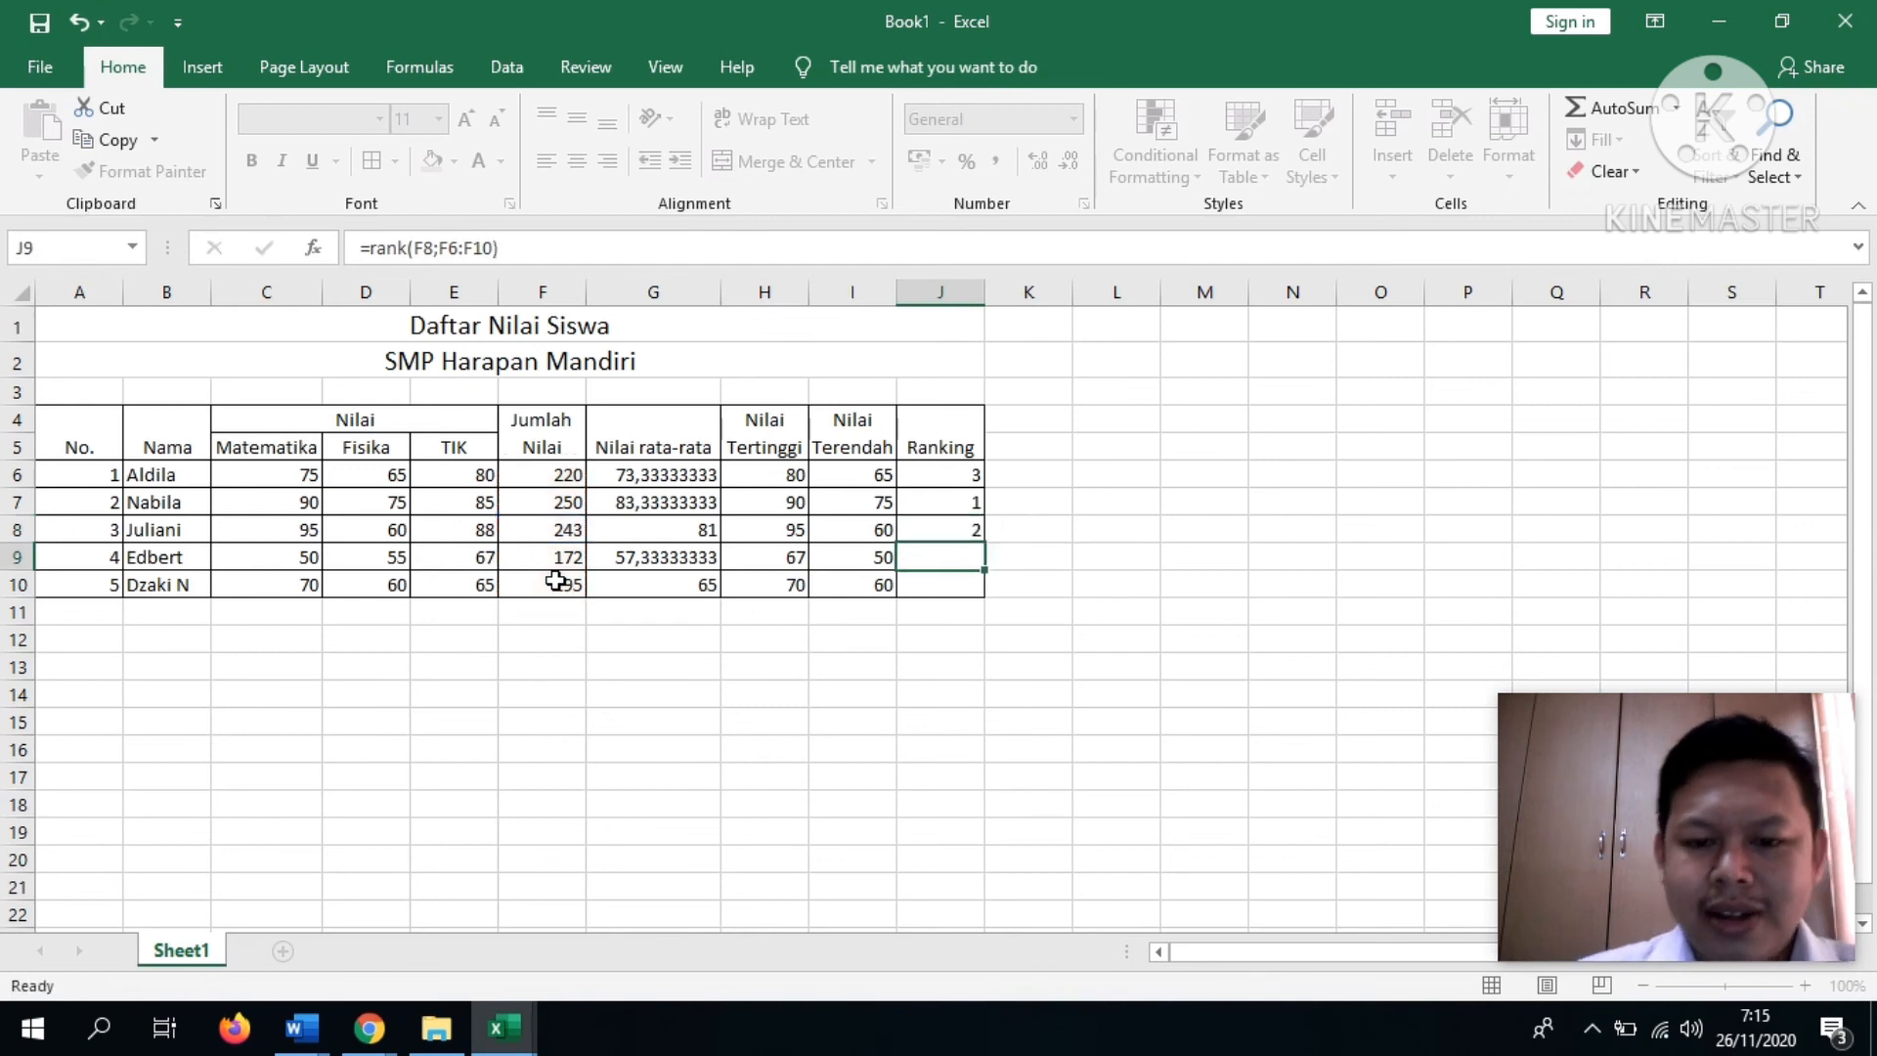
- Enter =RANK(F9;F6:F10) in J9 to get the fourth student's Ranking
text(=rank()
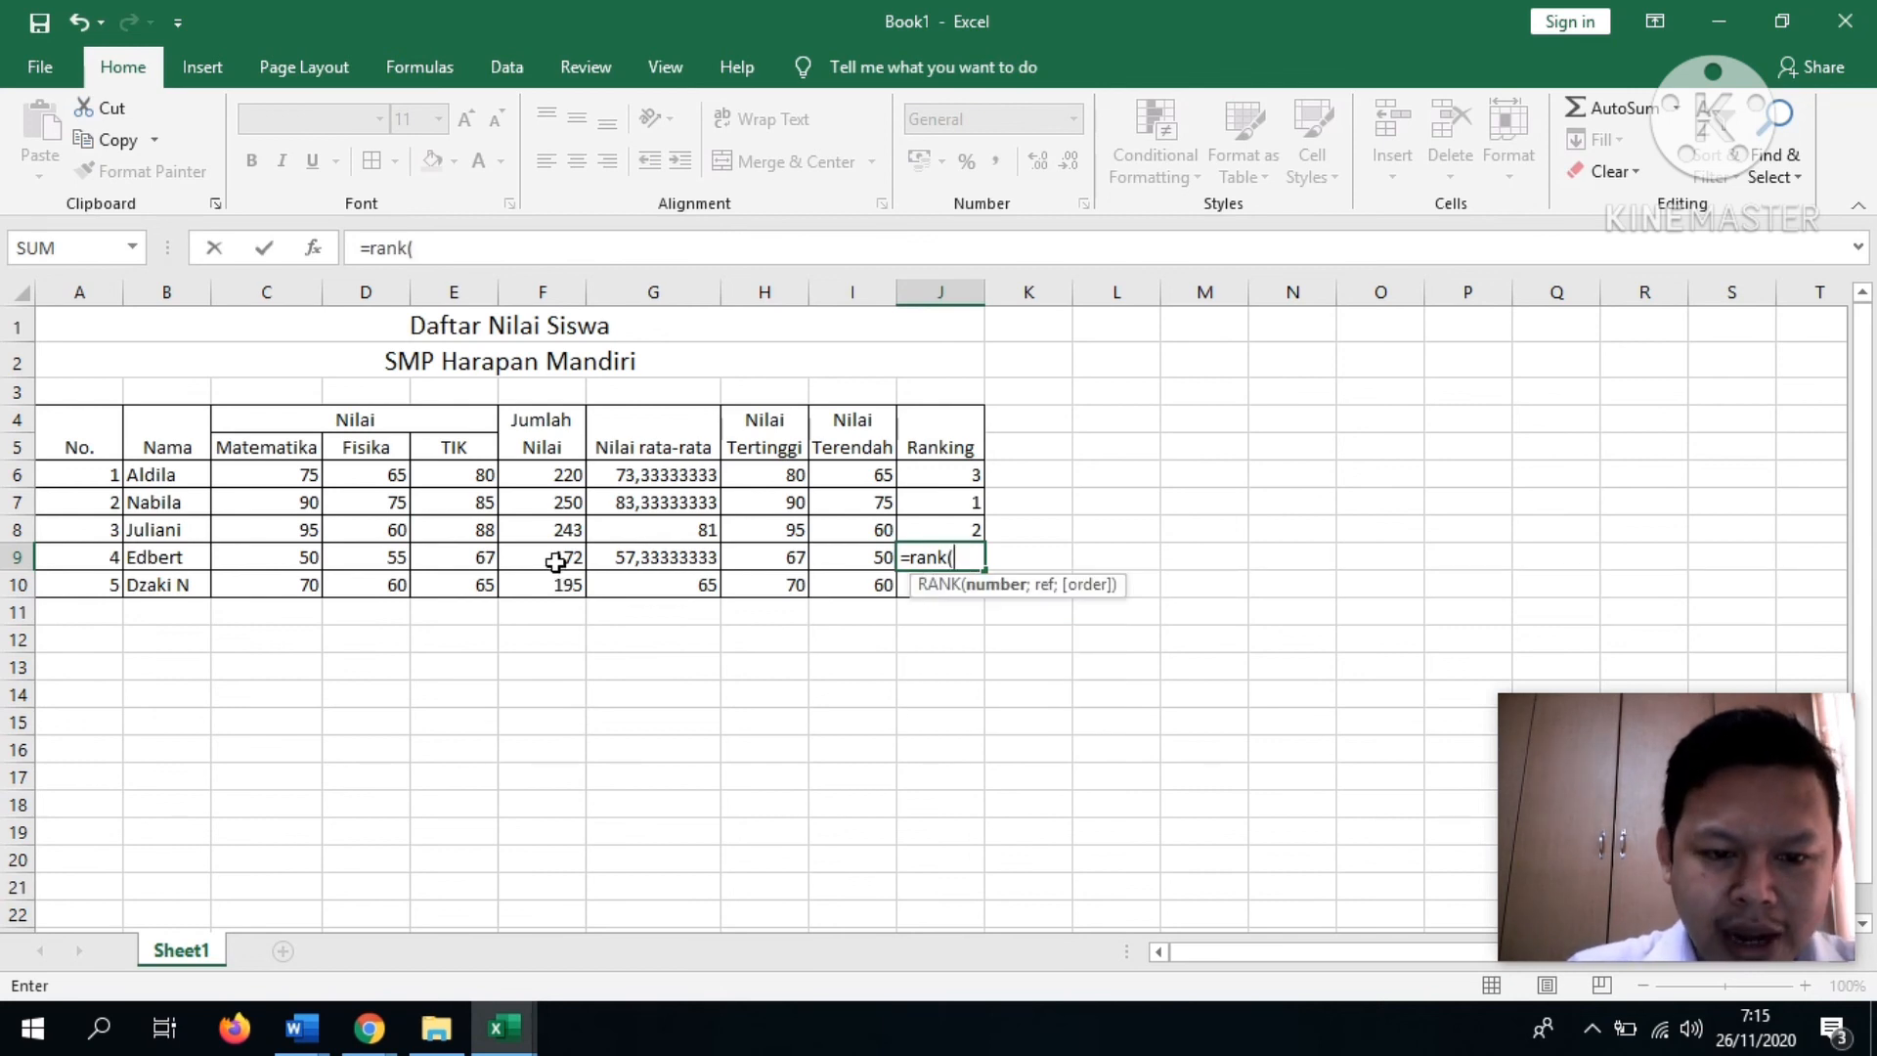
click(556, 562)
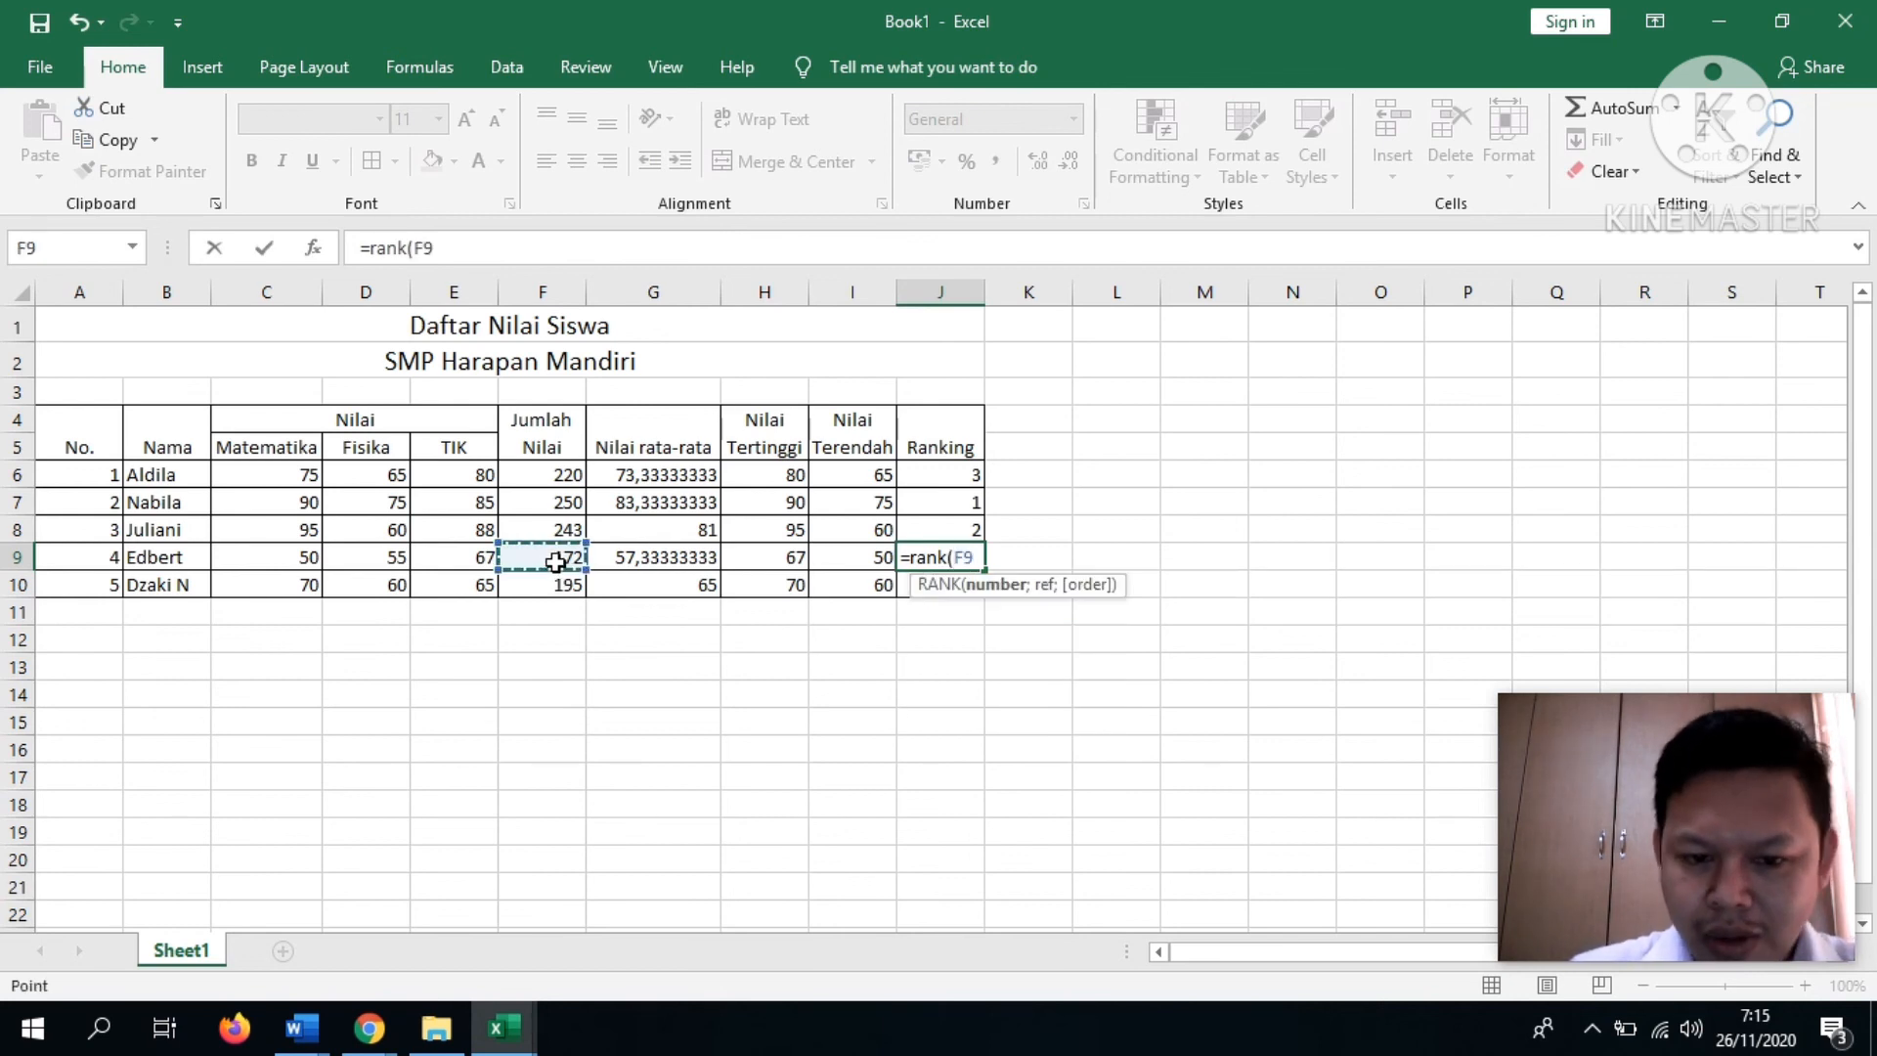
text(;)
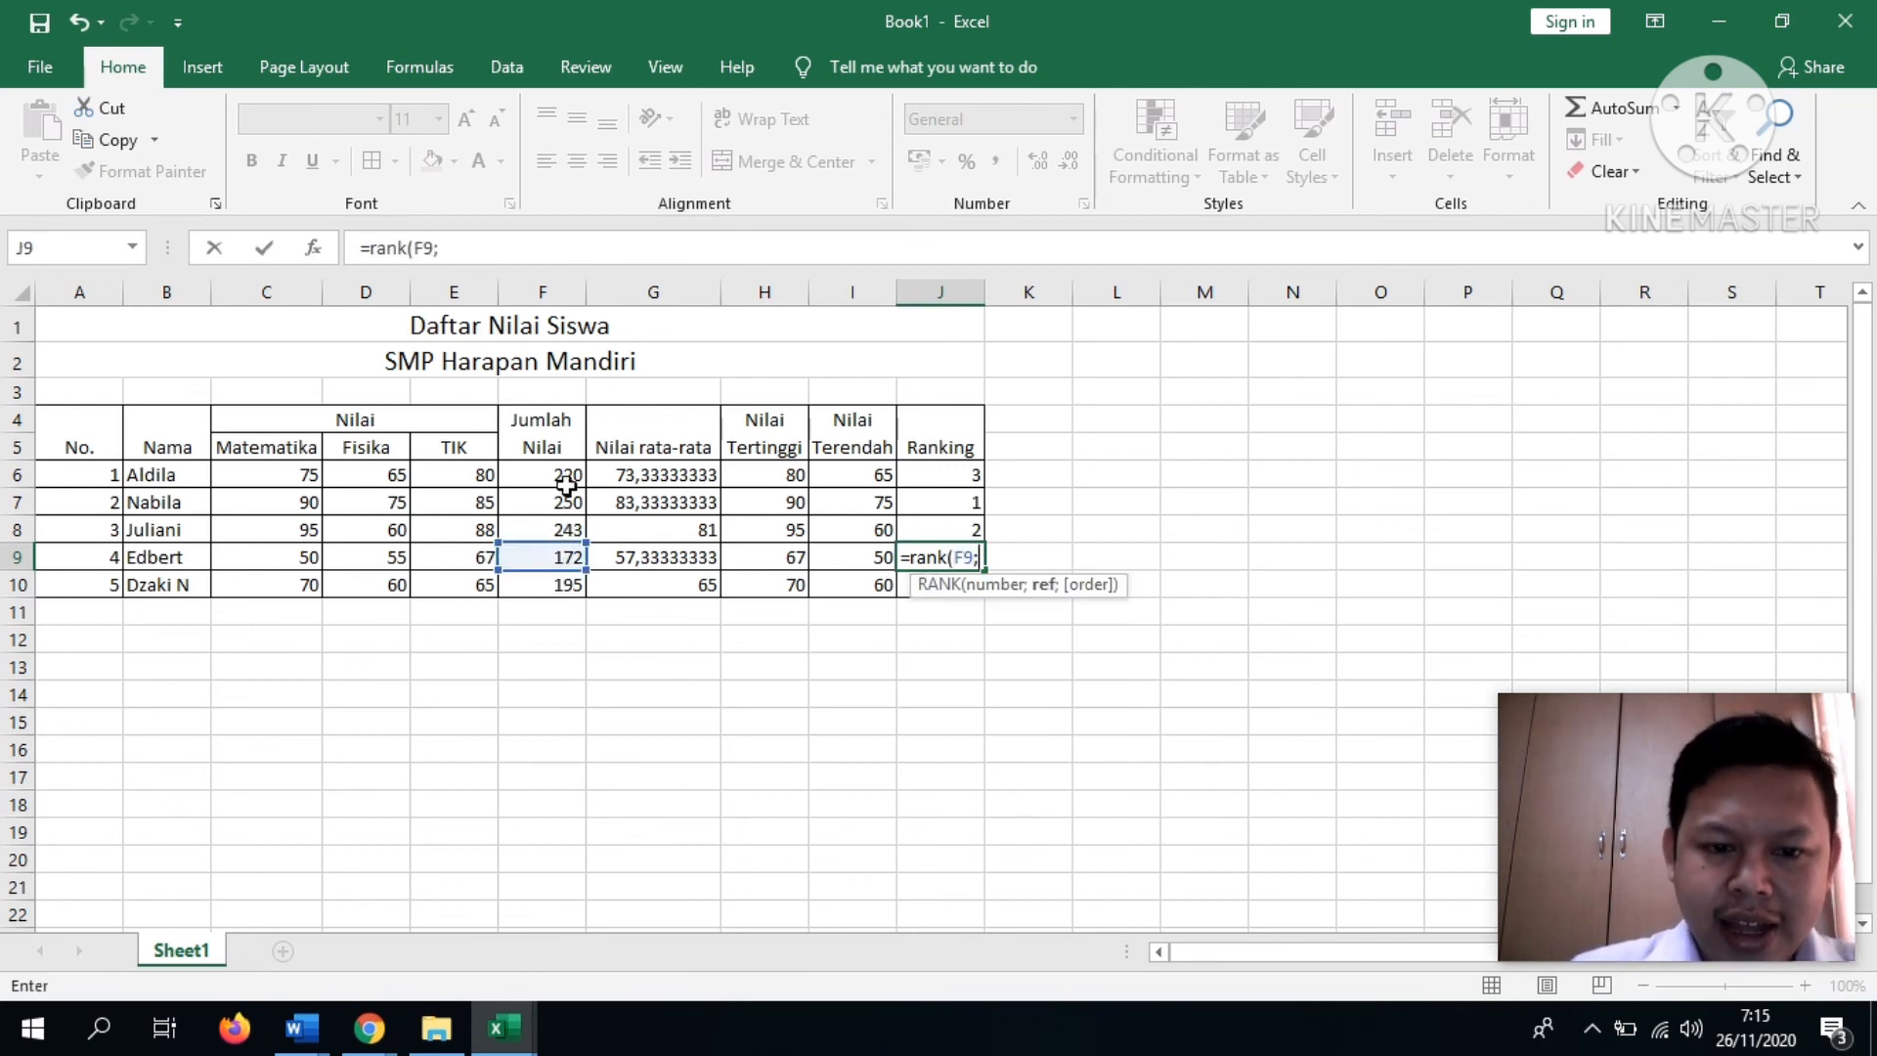
drag(567, 478, 564, 586)
text())
key(Return)
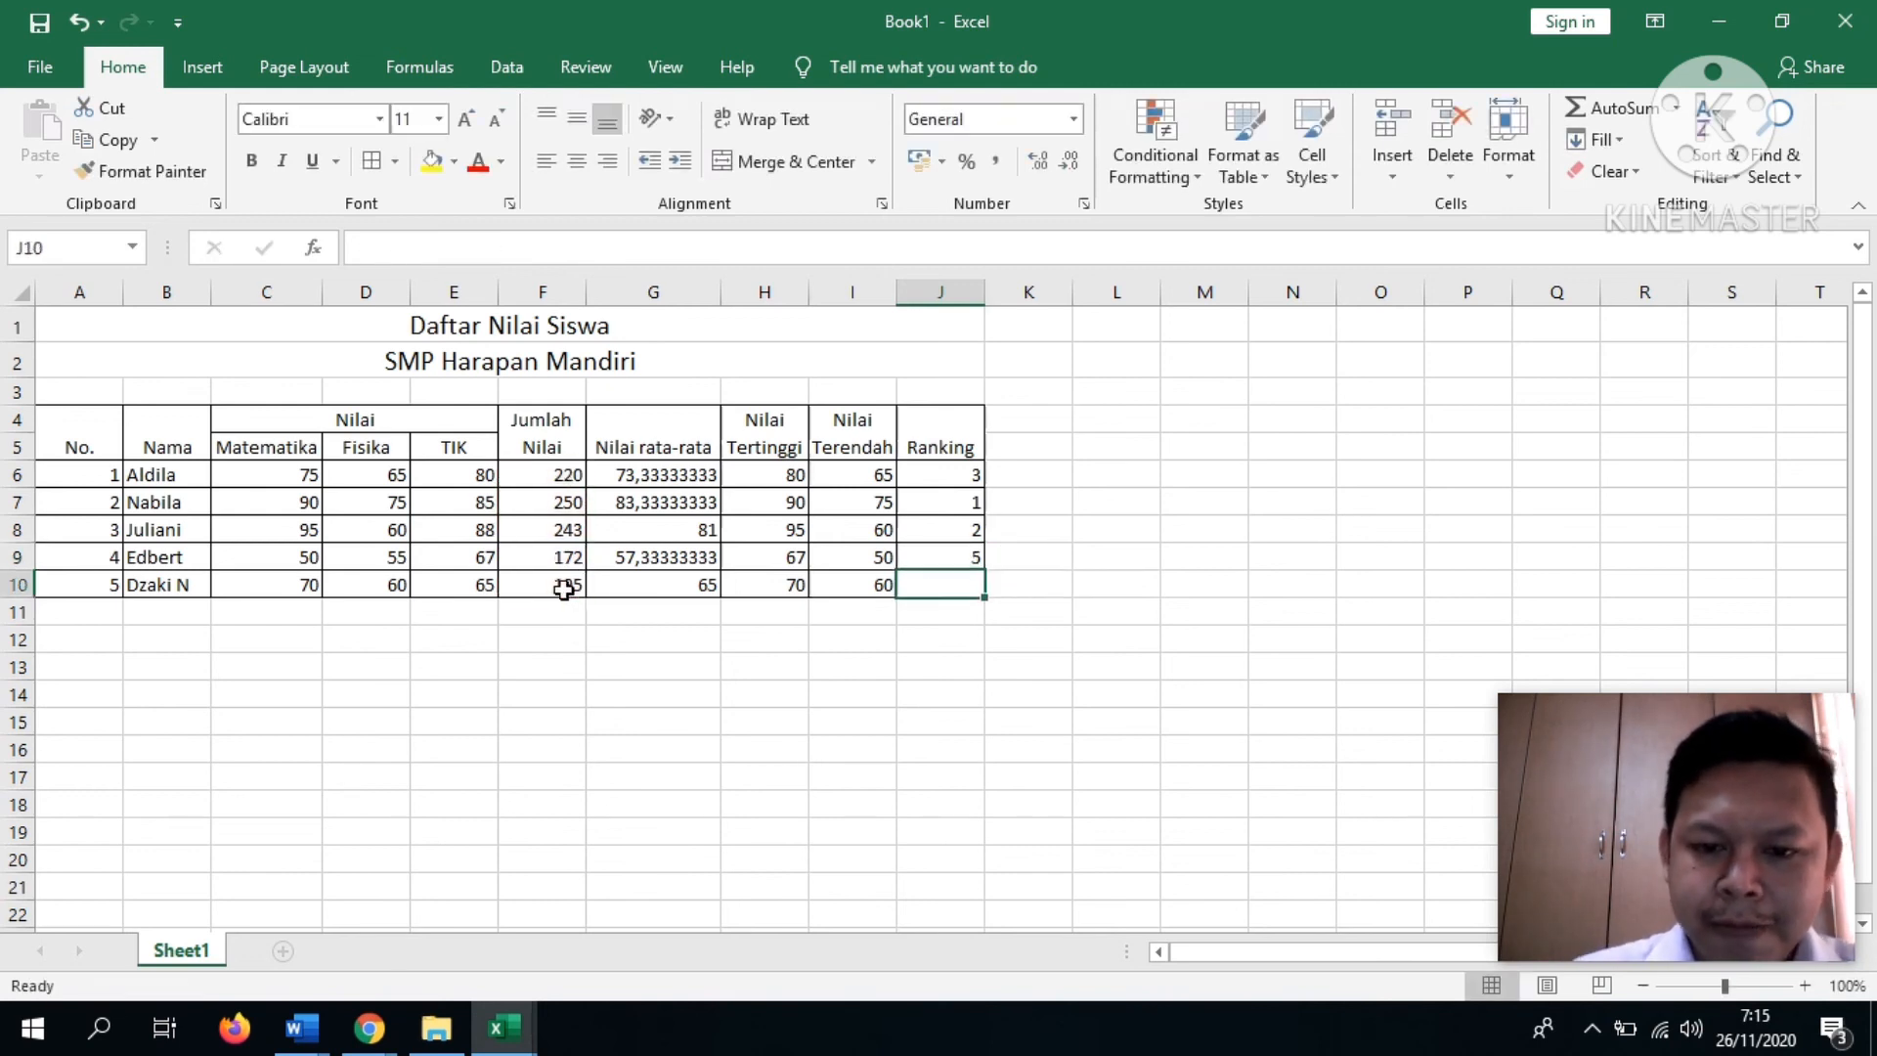
- Enter =RANK(F10;F6:F10) in J10 to get the fifth student's Ranking, dismissing the recording-limit notification
text(=rank)
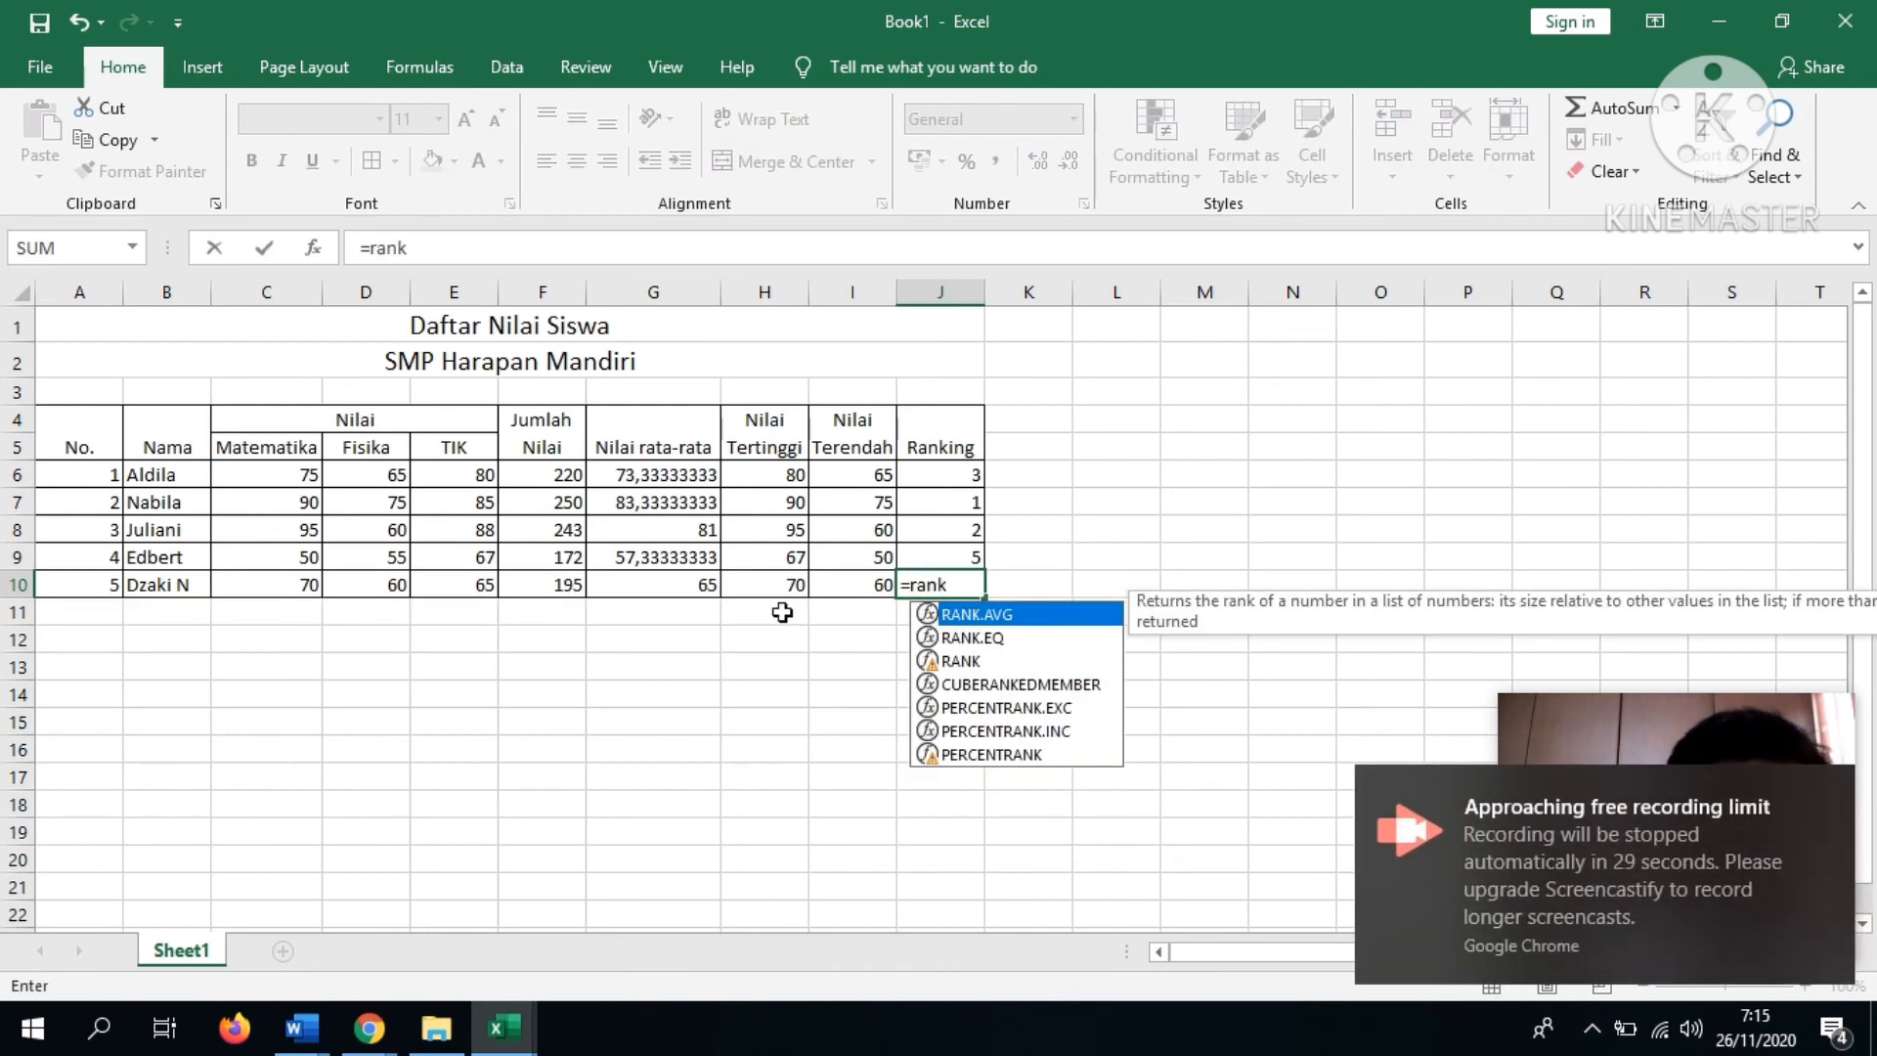
click(1828, 792)
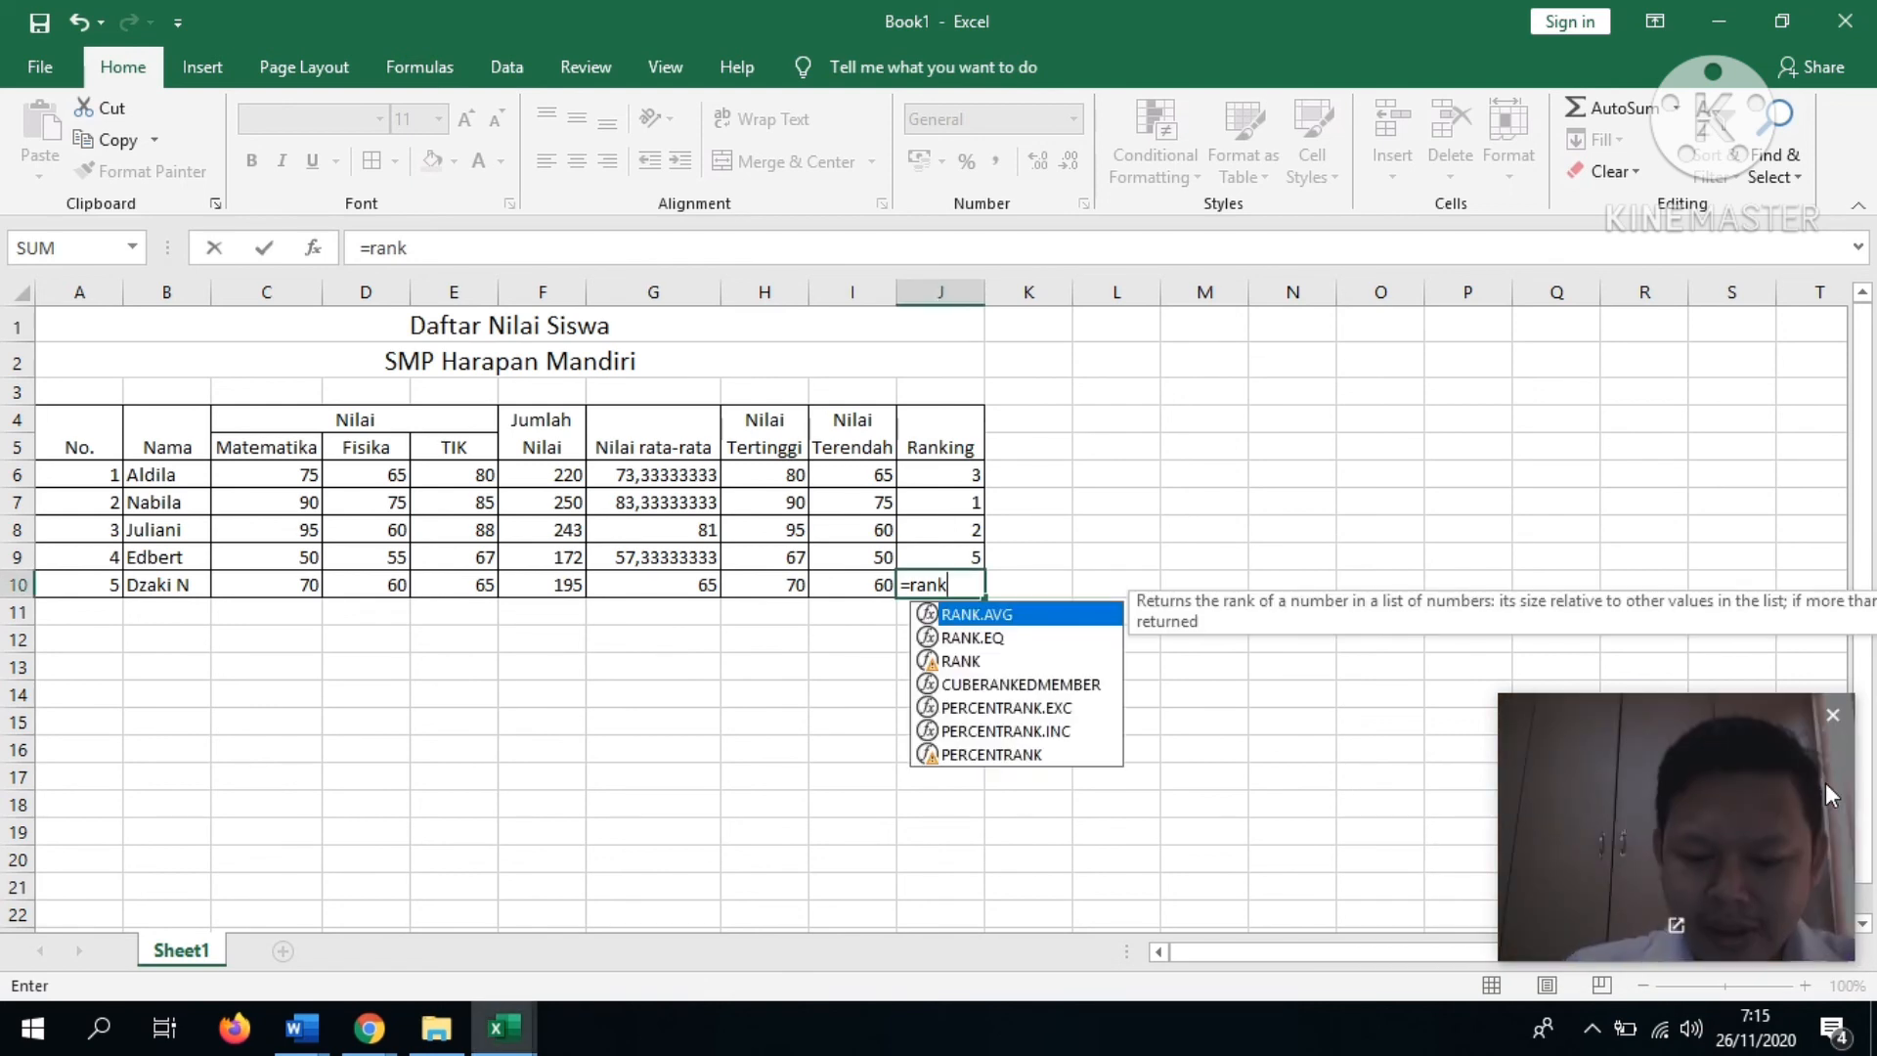
text(()
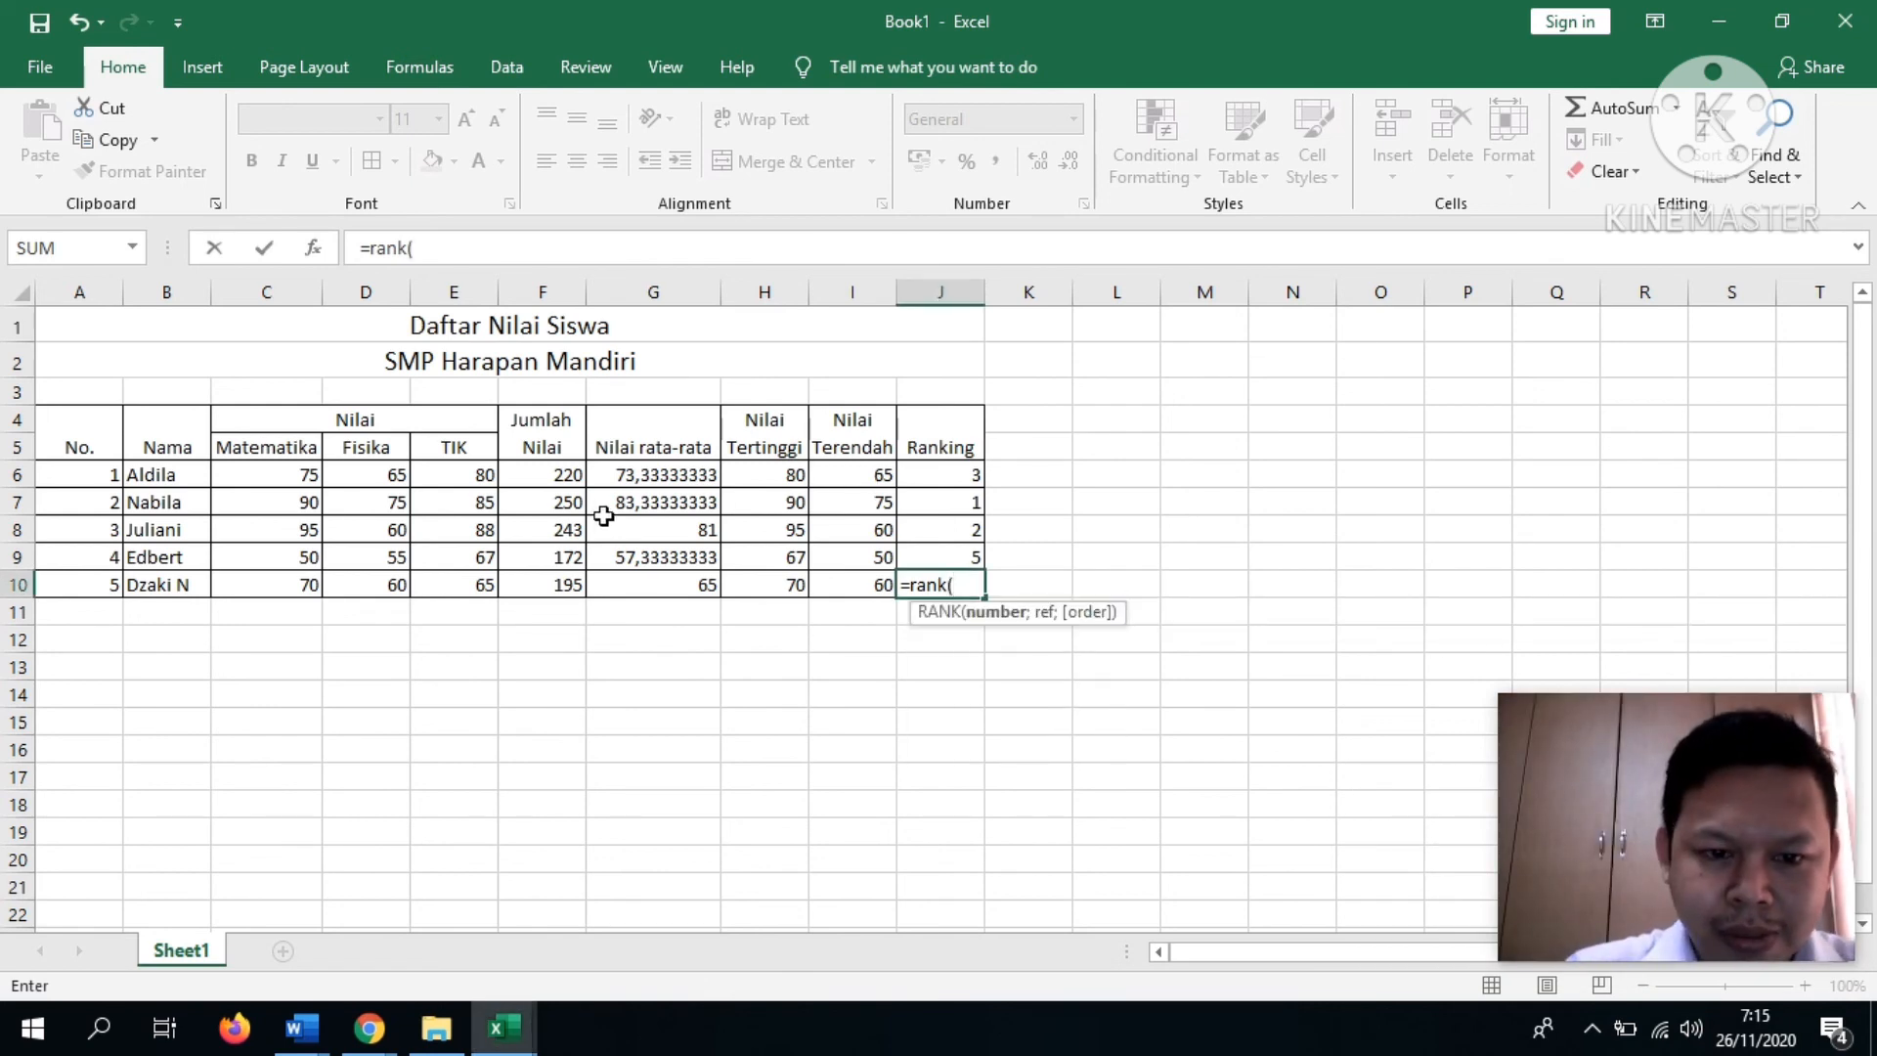
click(562, 582)
text(;)
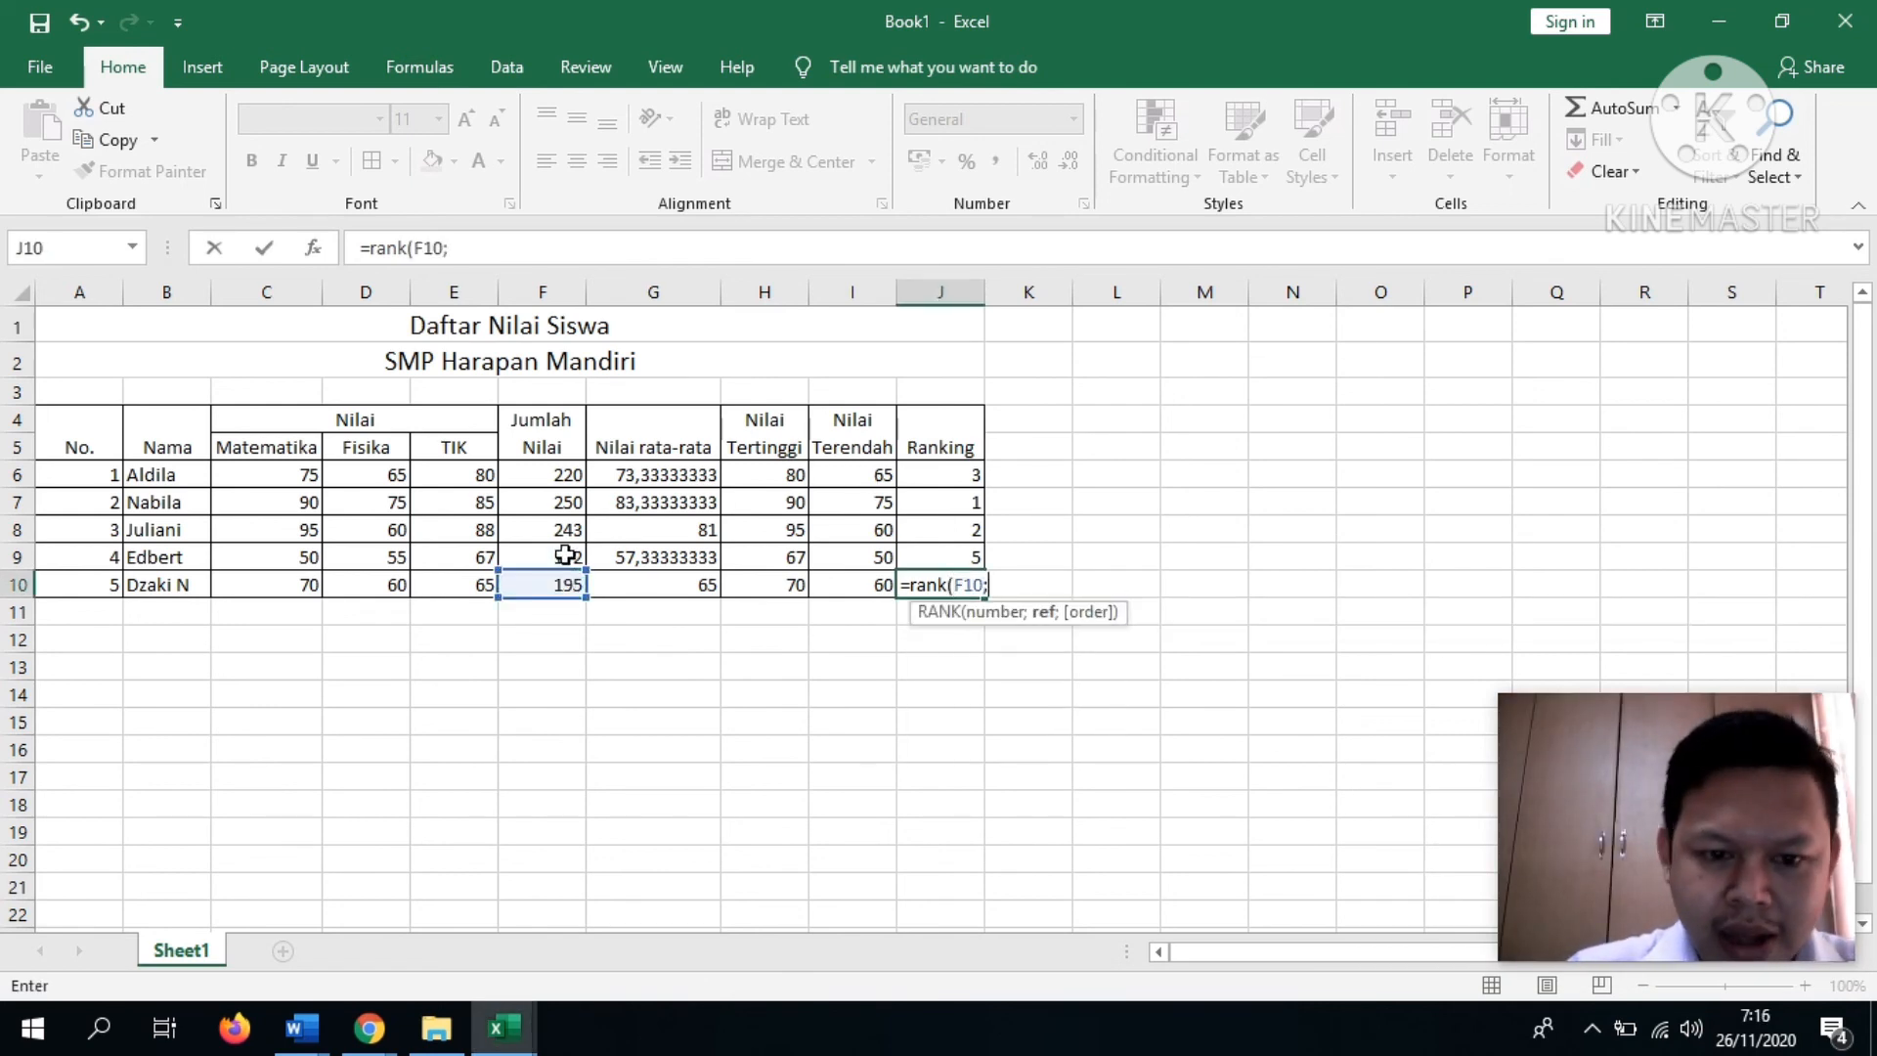
click(557, 476)
key(F8)
click(556, 586)
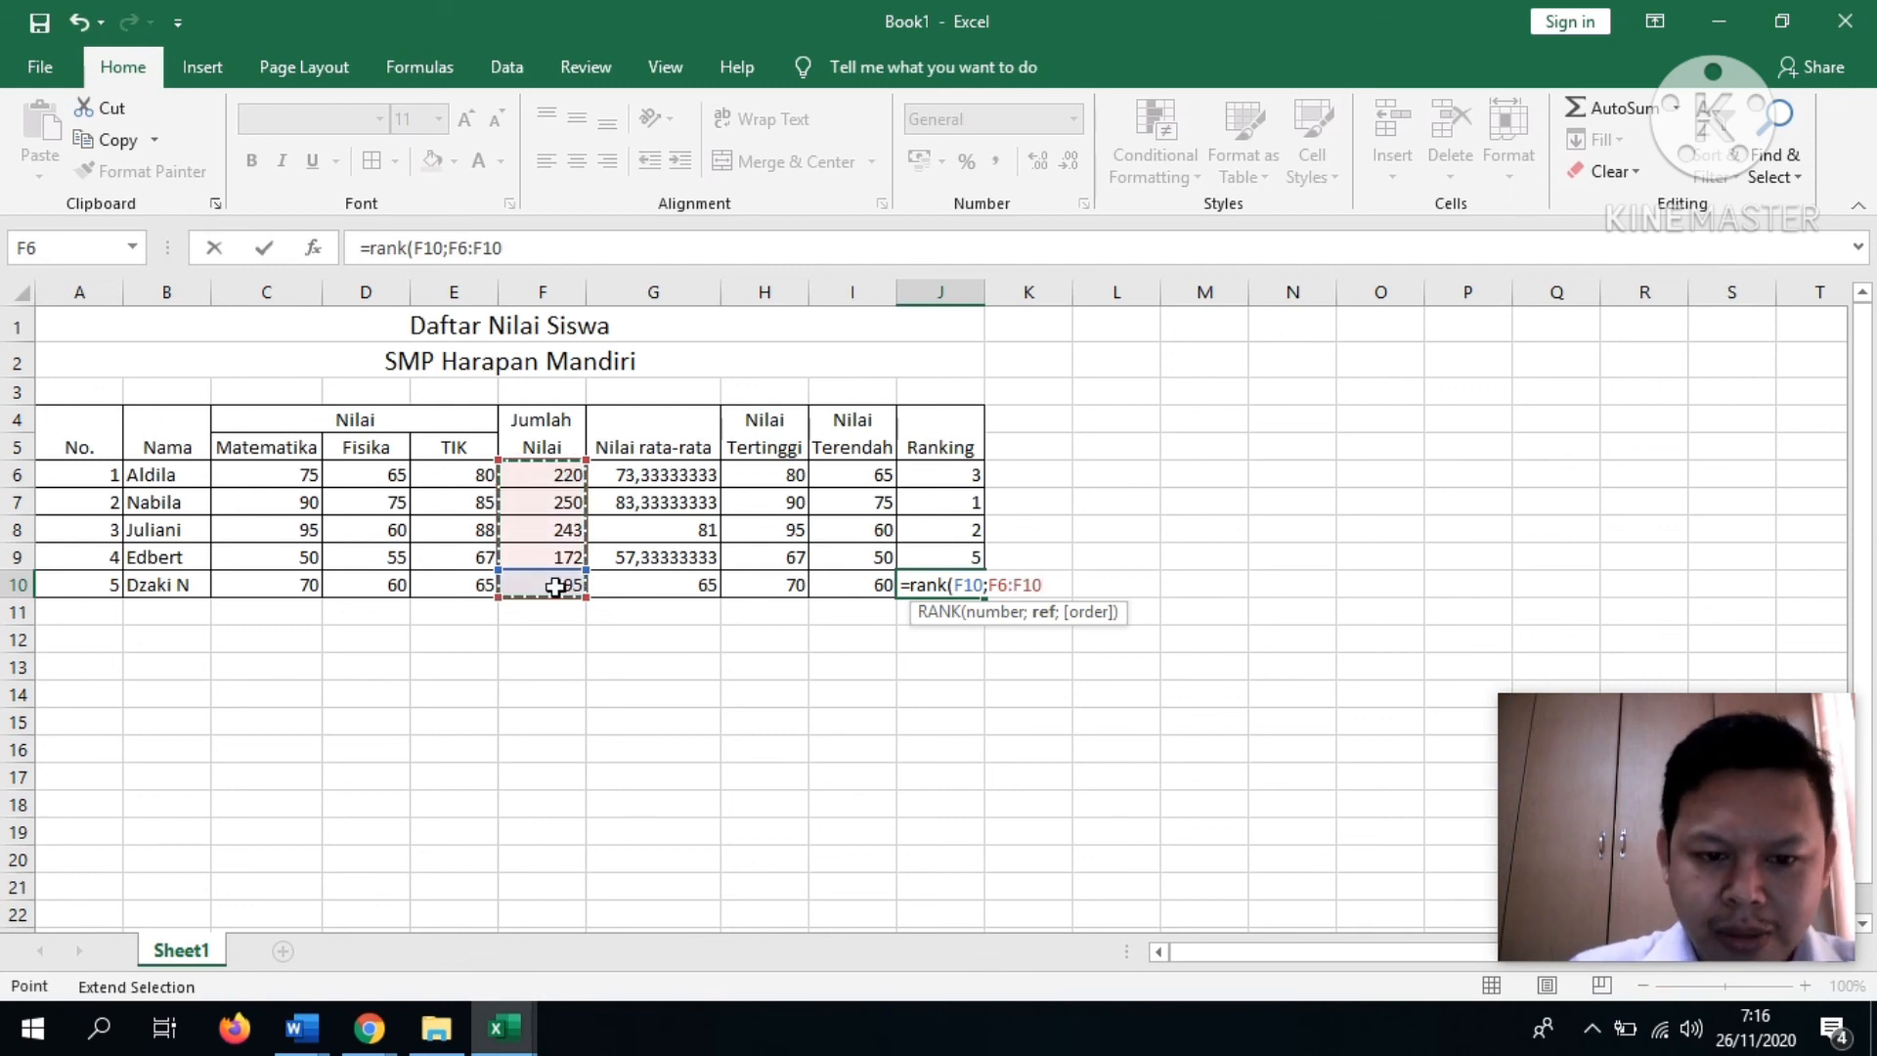
key(Return)
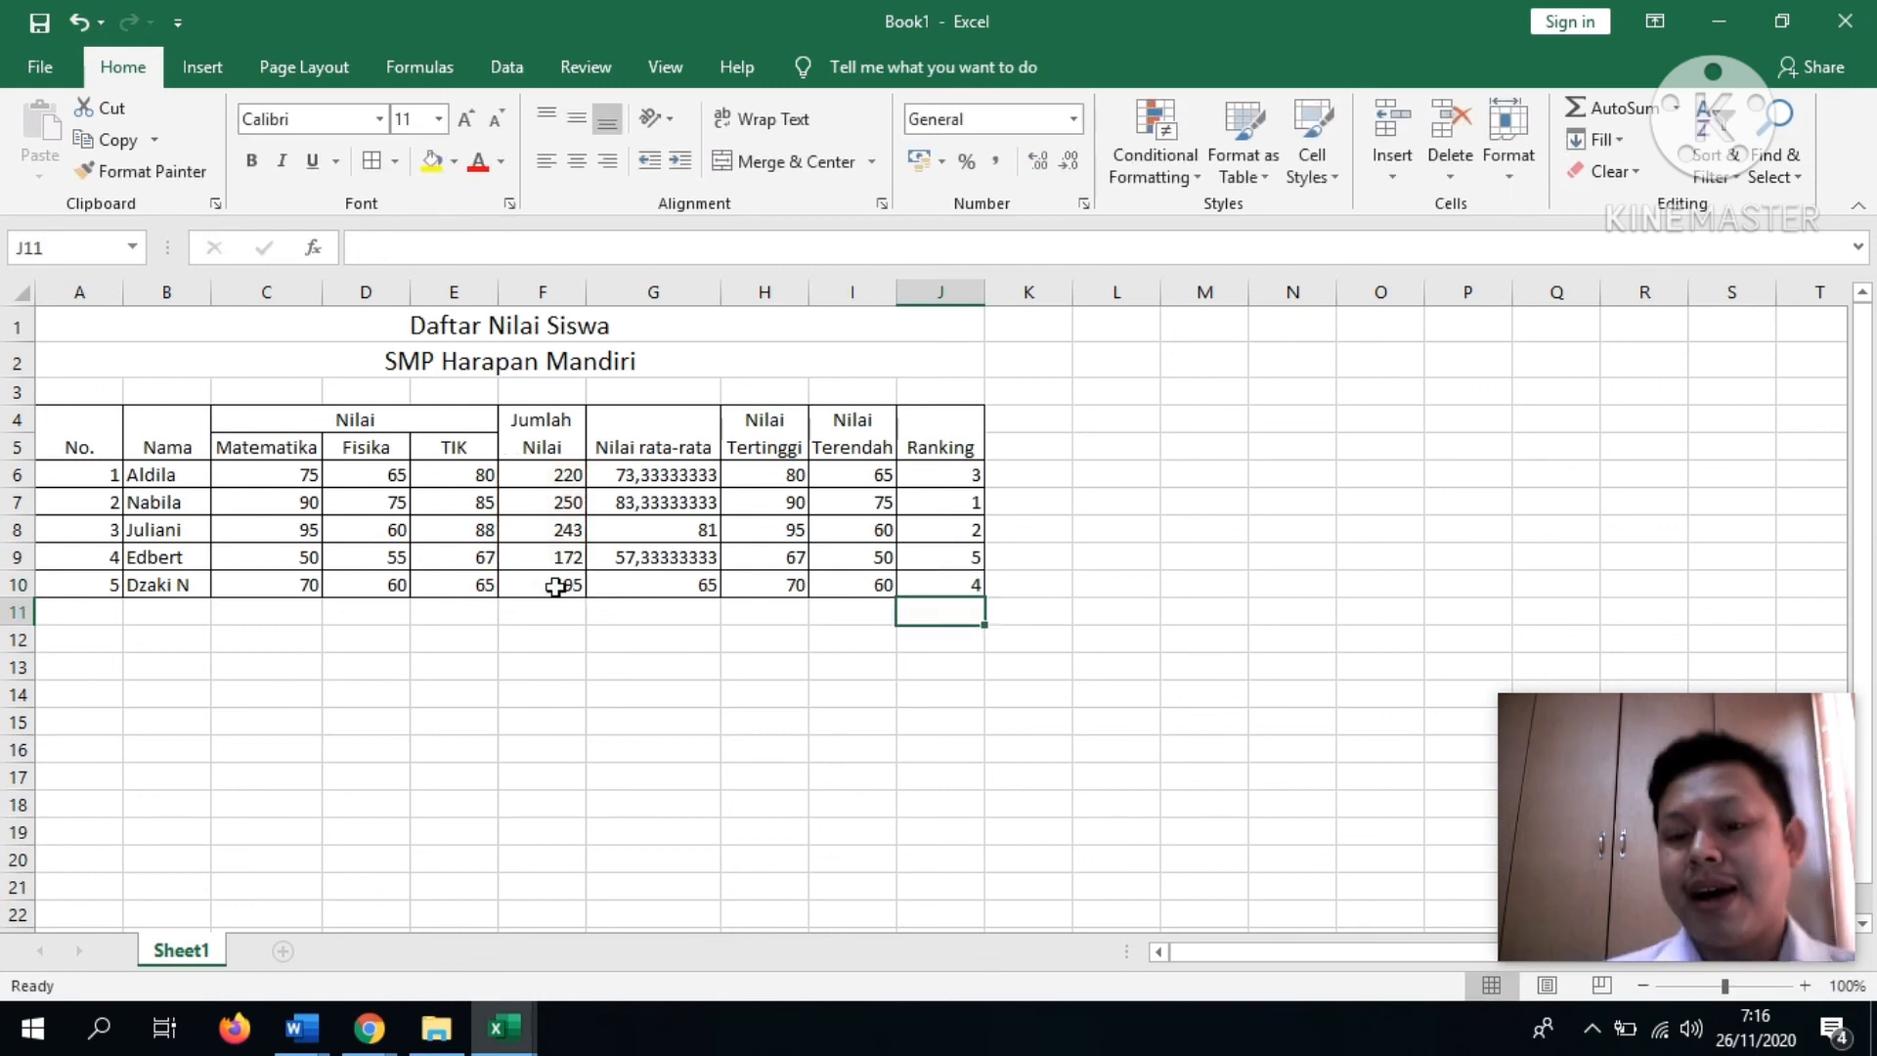
key(Up)
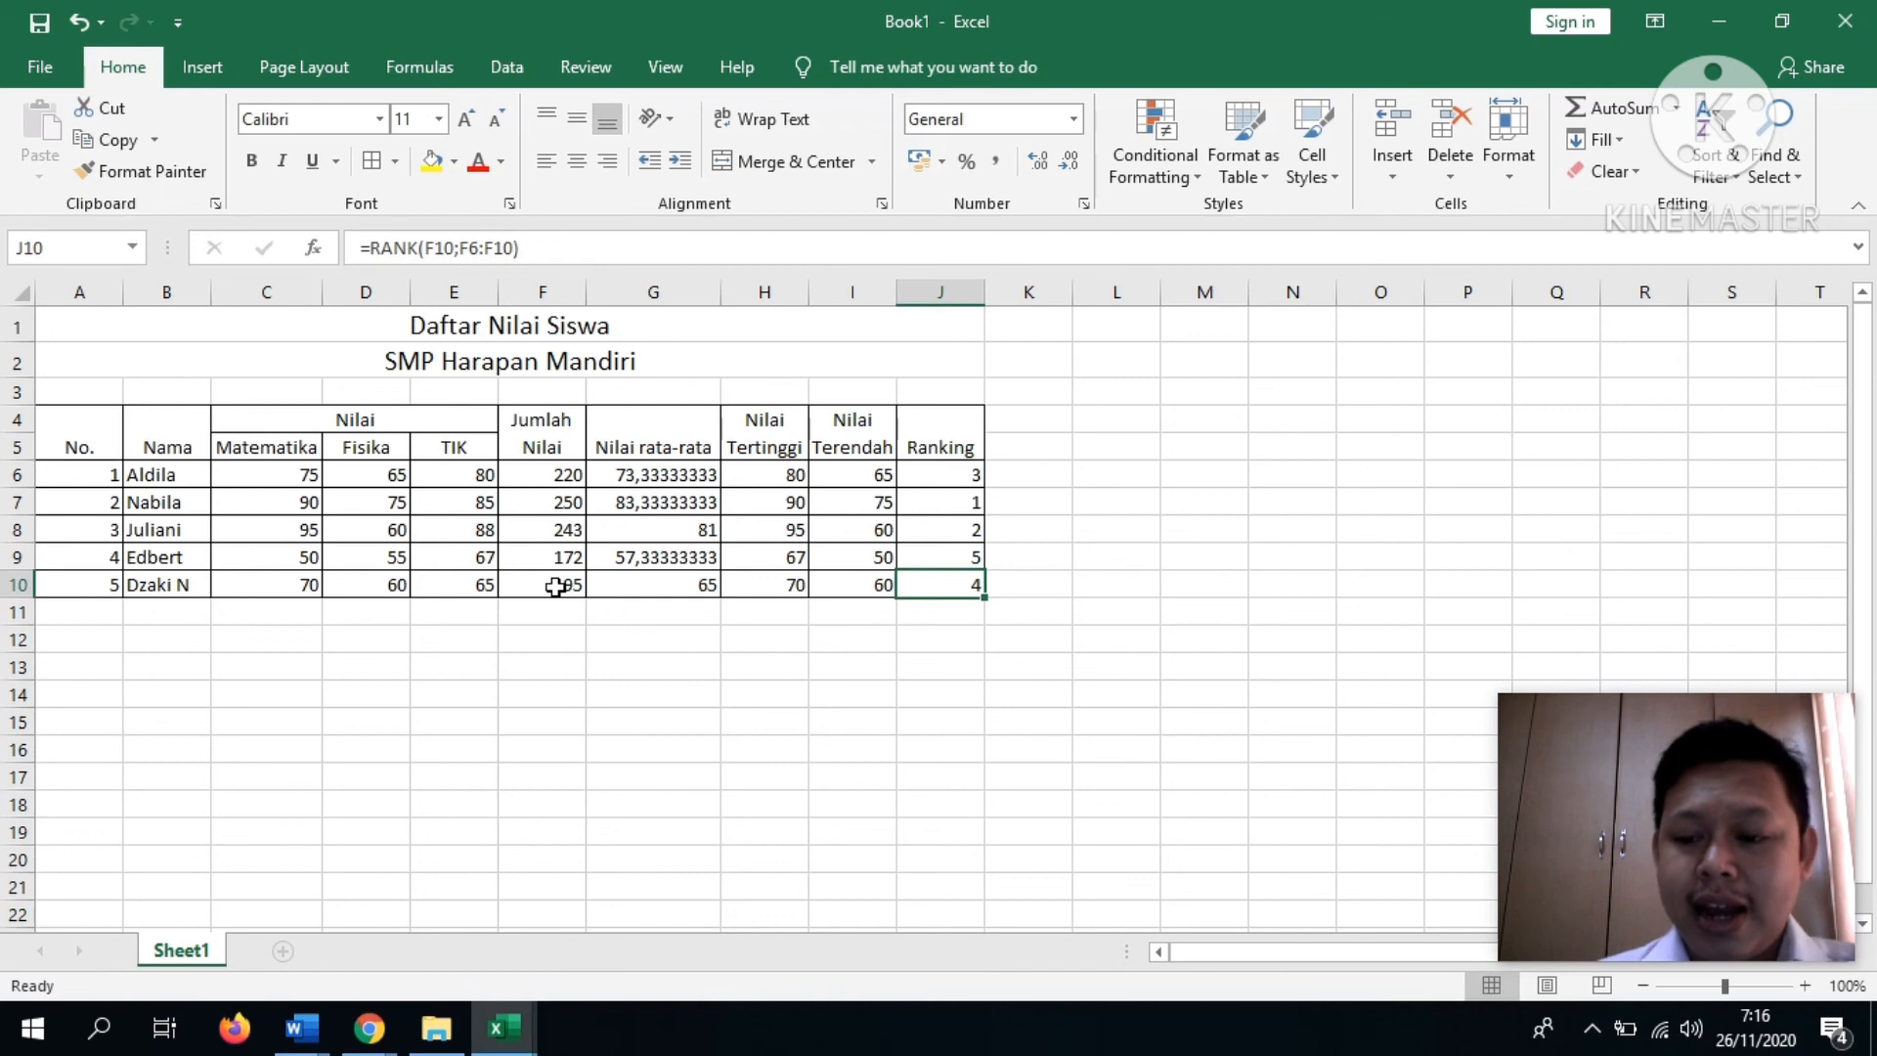